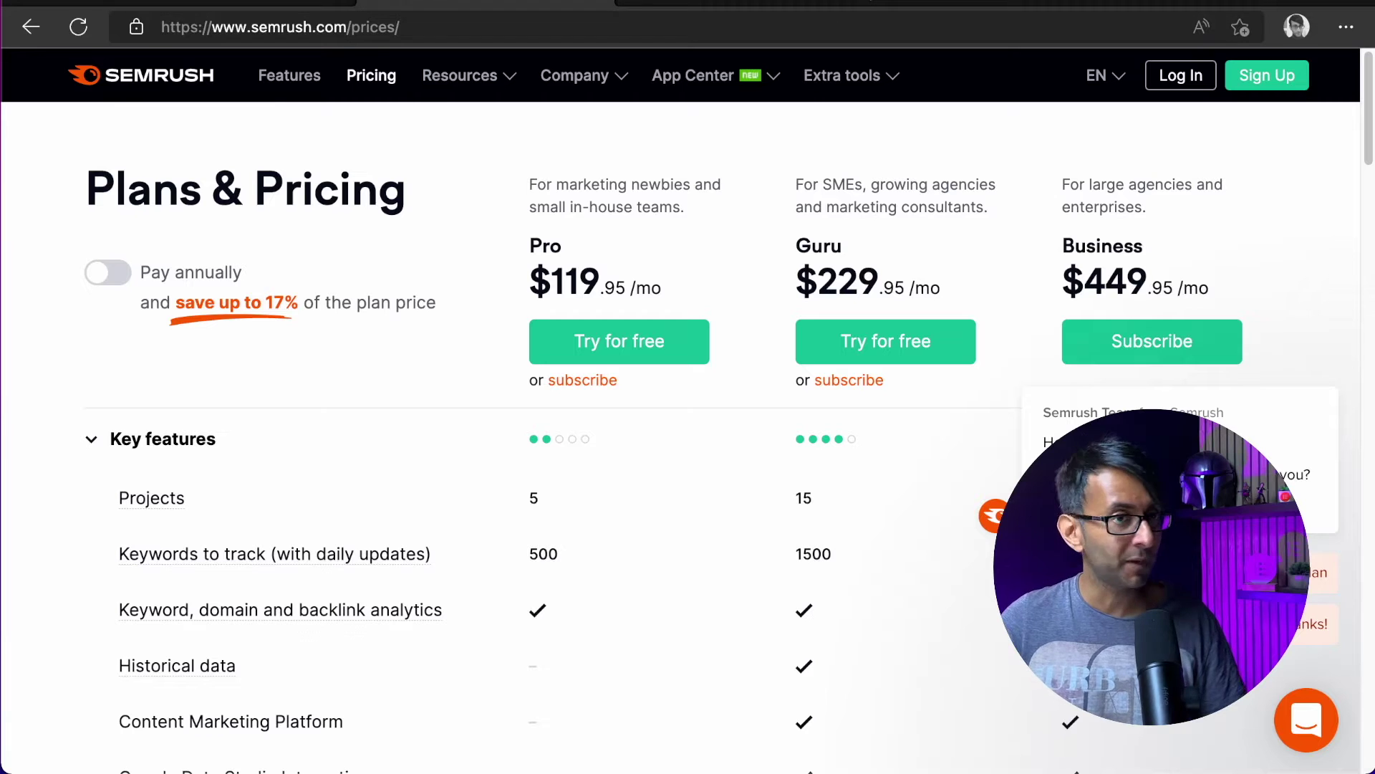
- Open the Projects page and add elementor.com with the UK database to the tracked competitors
left_click(742, 3)
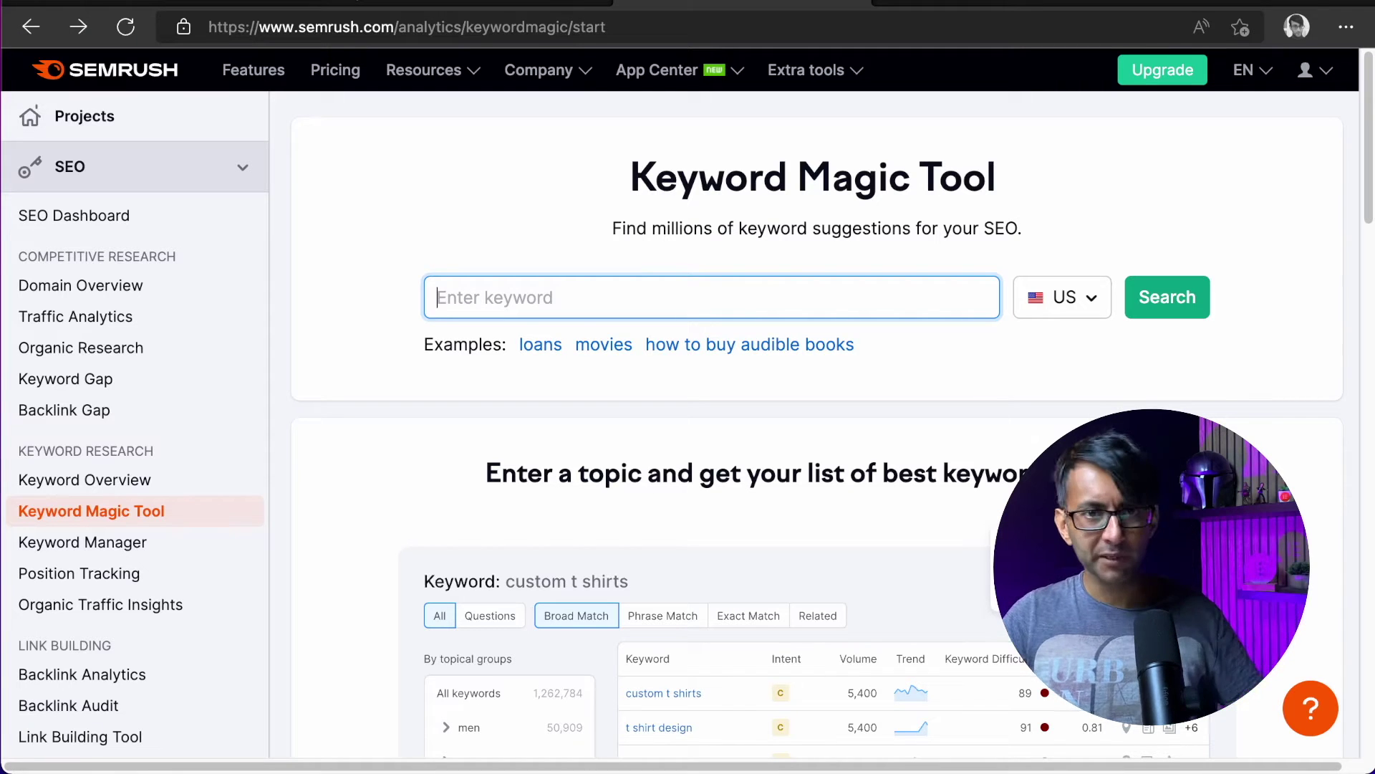
left_click(127, 119)
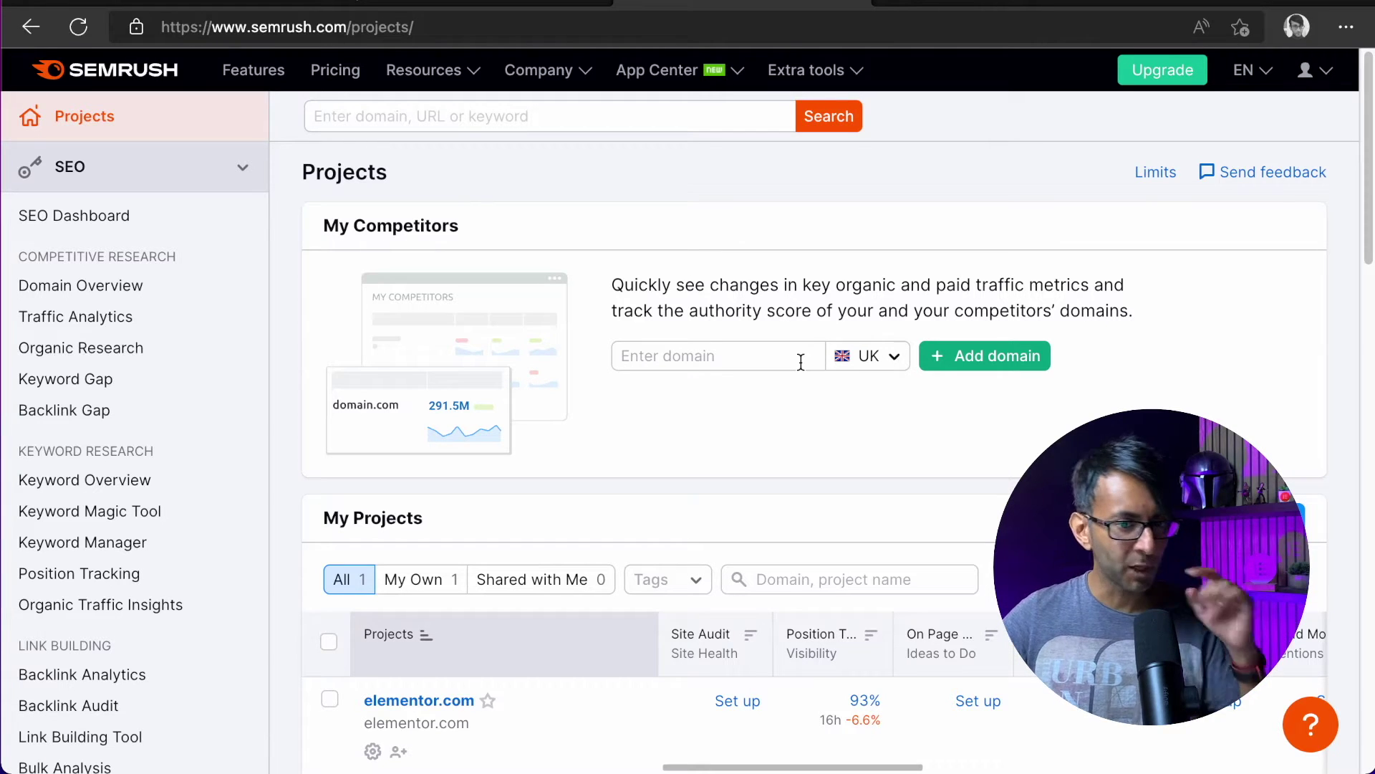
left_click(724, 354)
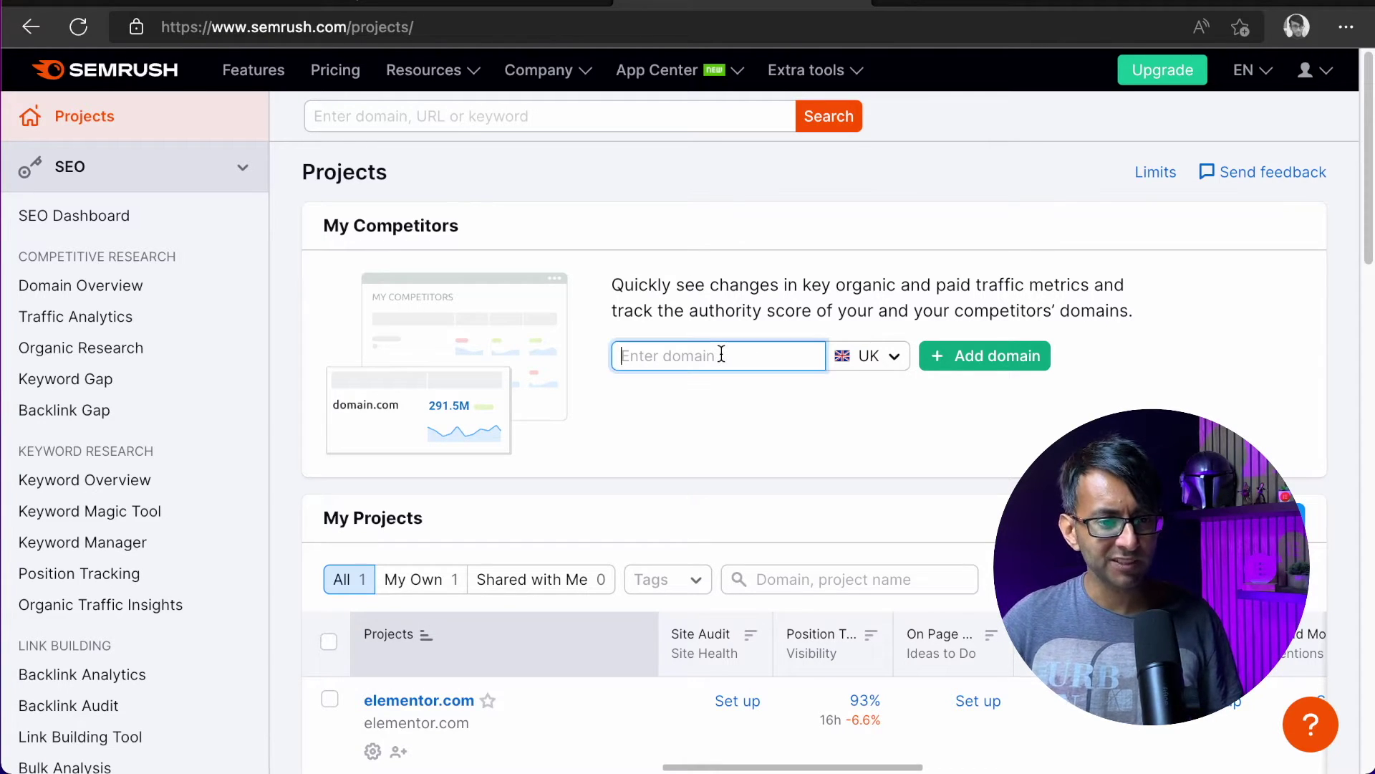
type("elementor.com")
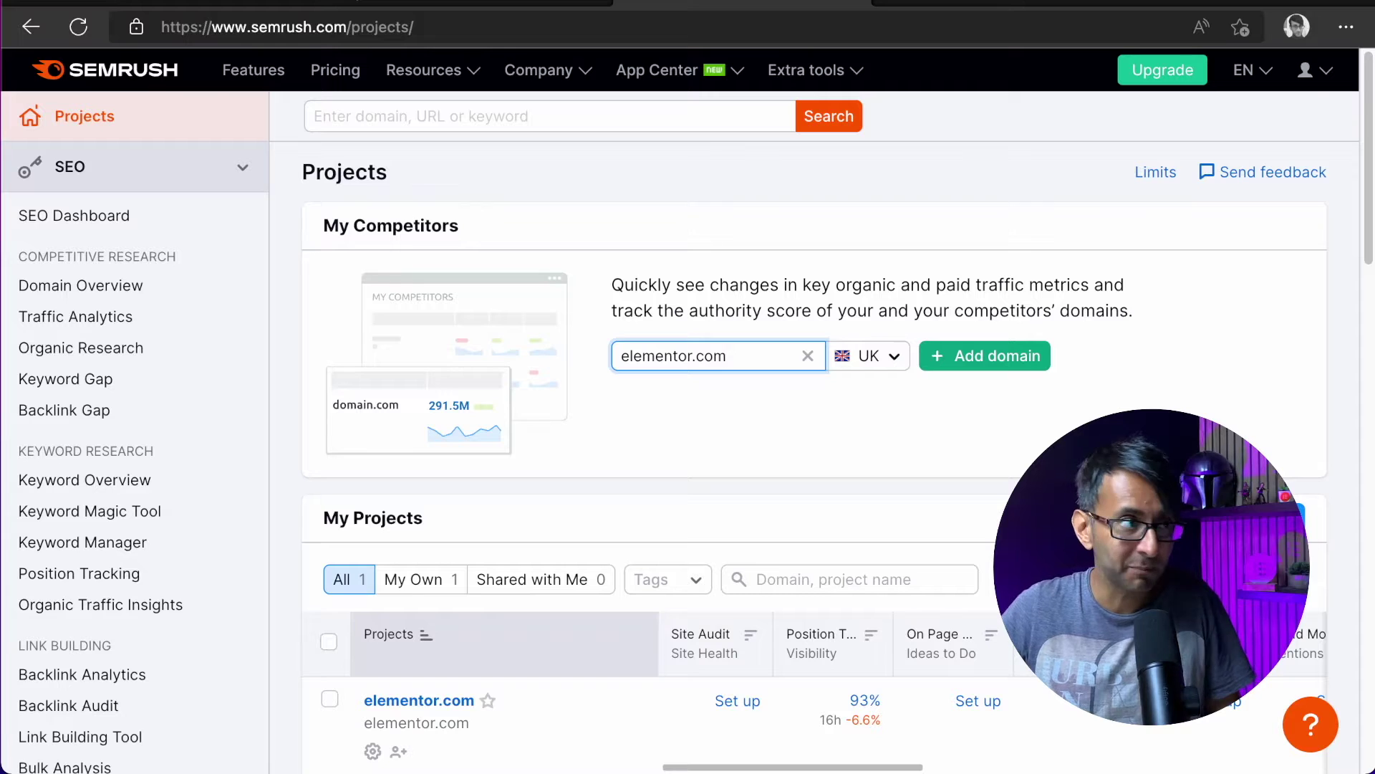
left_click(1004, 355)
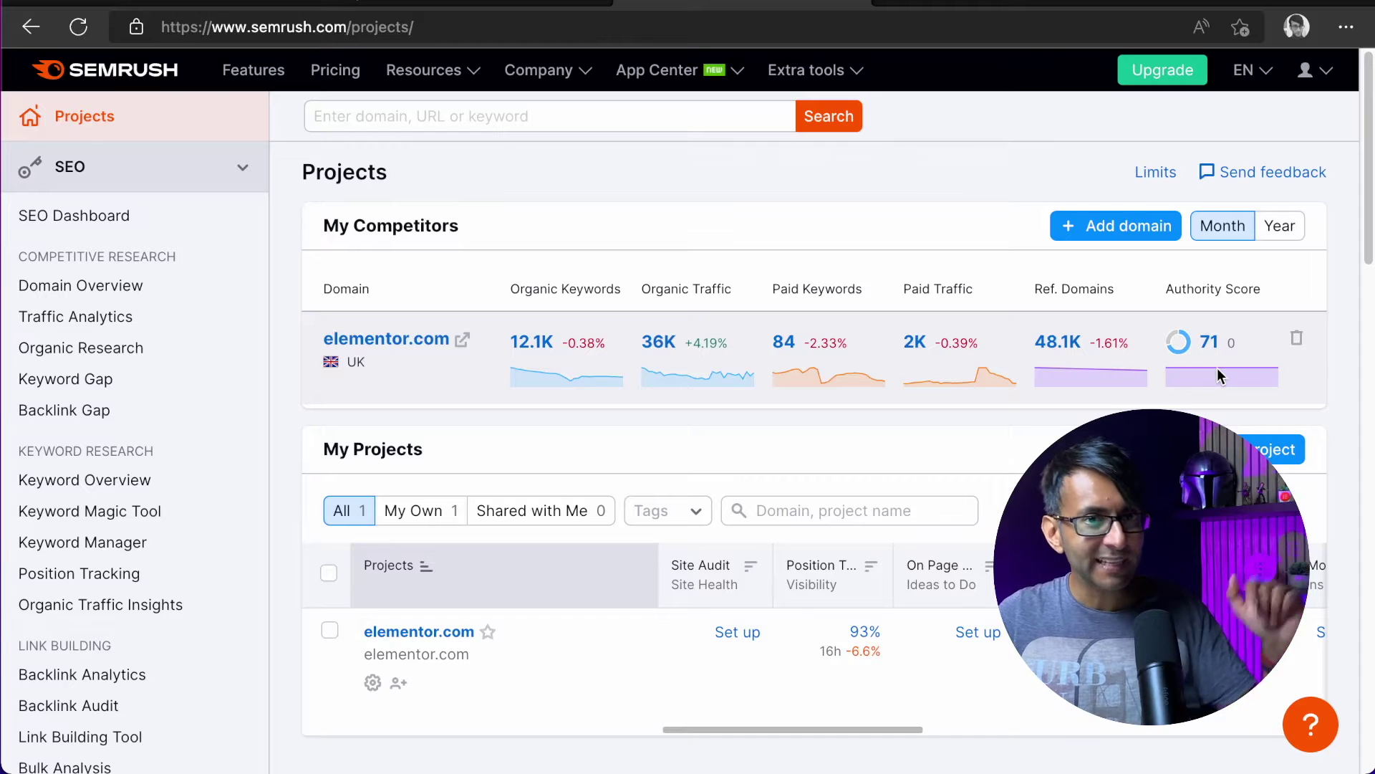
- Create a project for the domain apple.com with the project name Apple
scroll(945, 432, "down", 1)
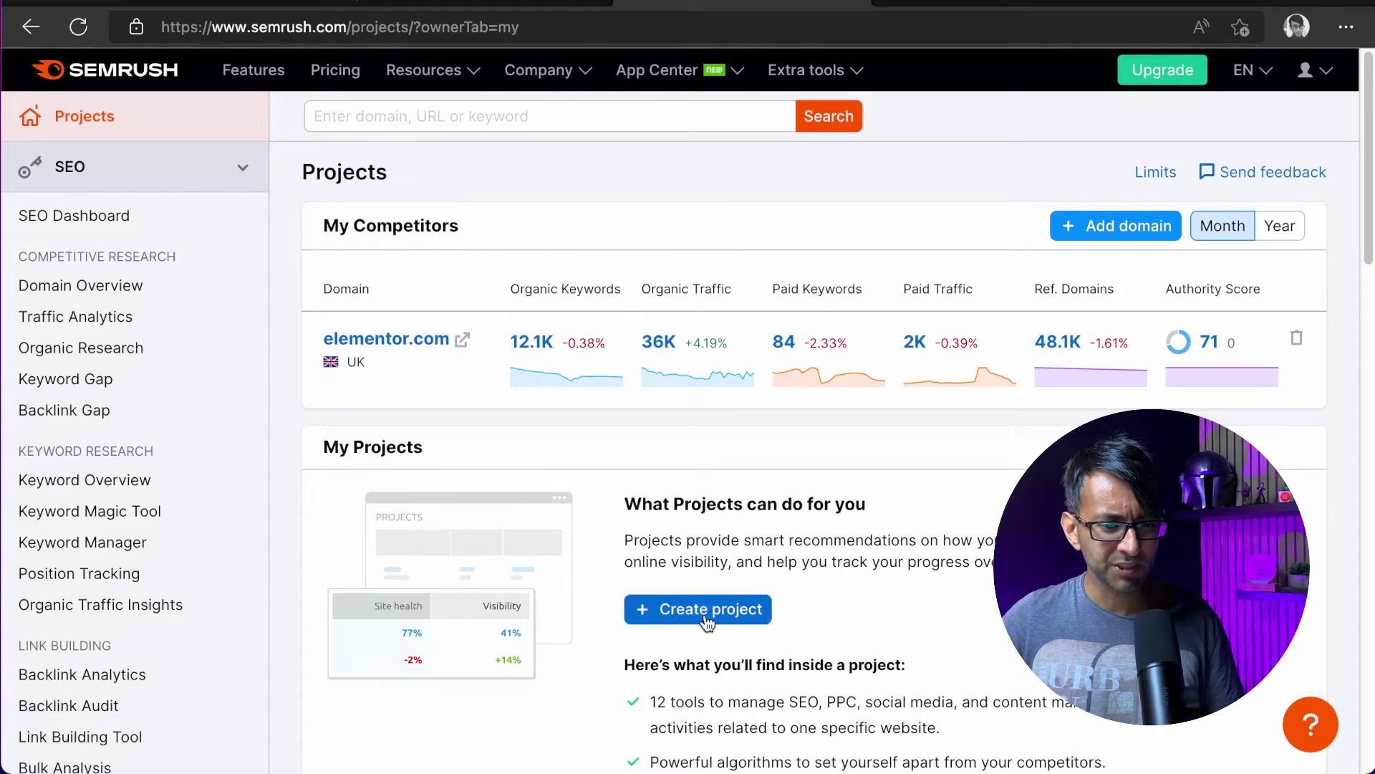
left_click(704, 610)
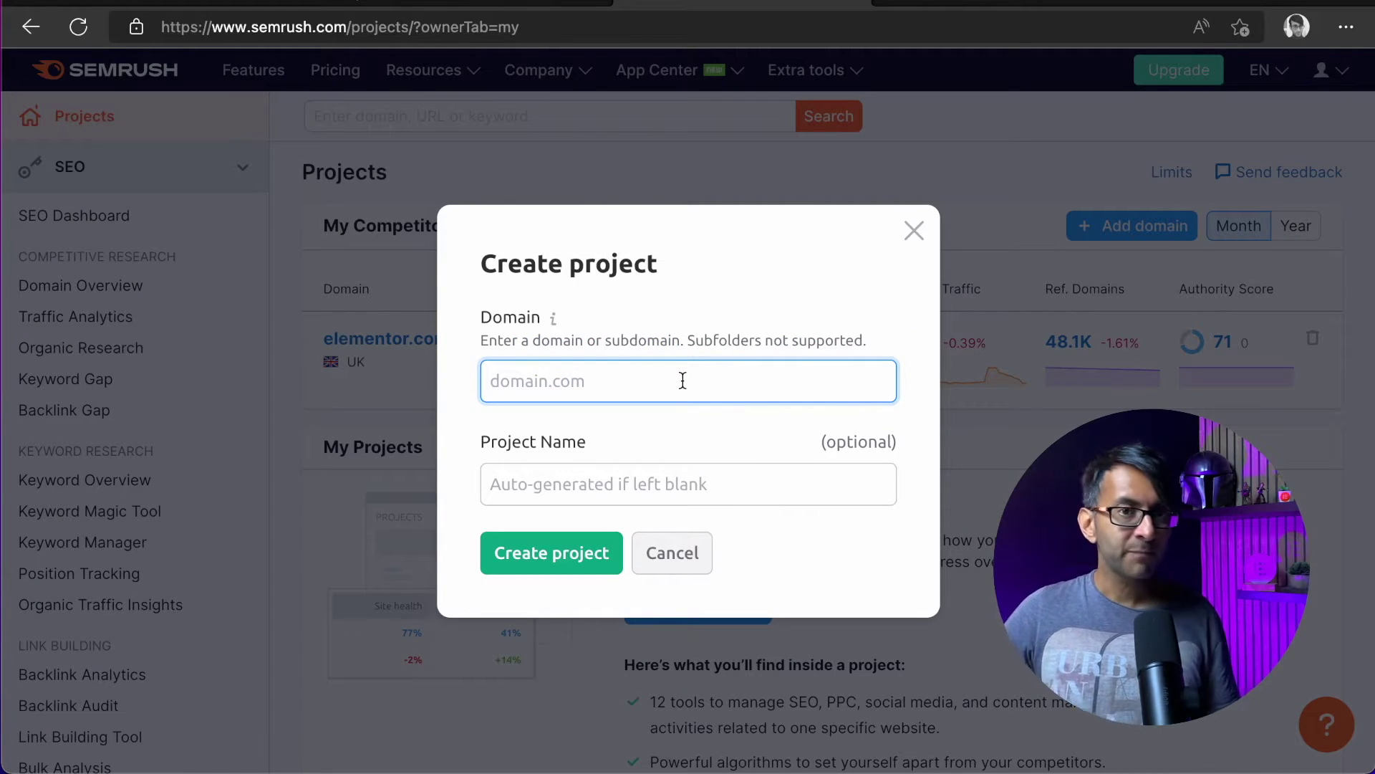
type("apple.com")
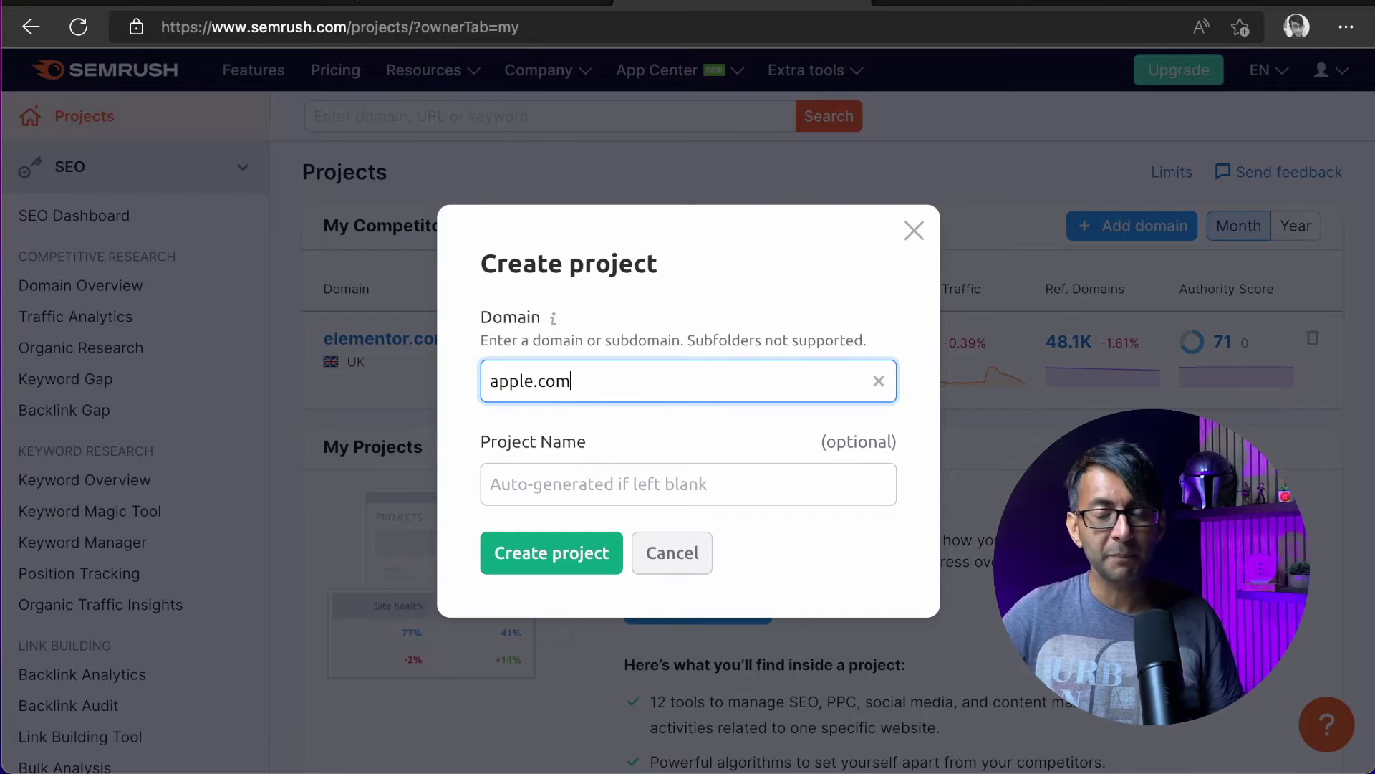
left_click(674, 486)
type("Apple")
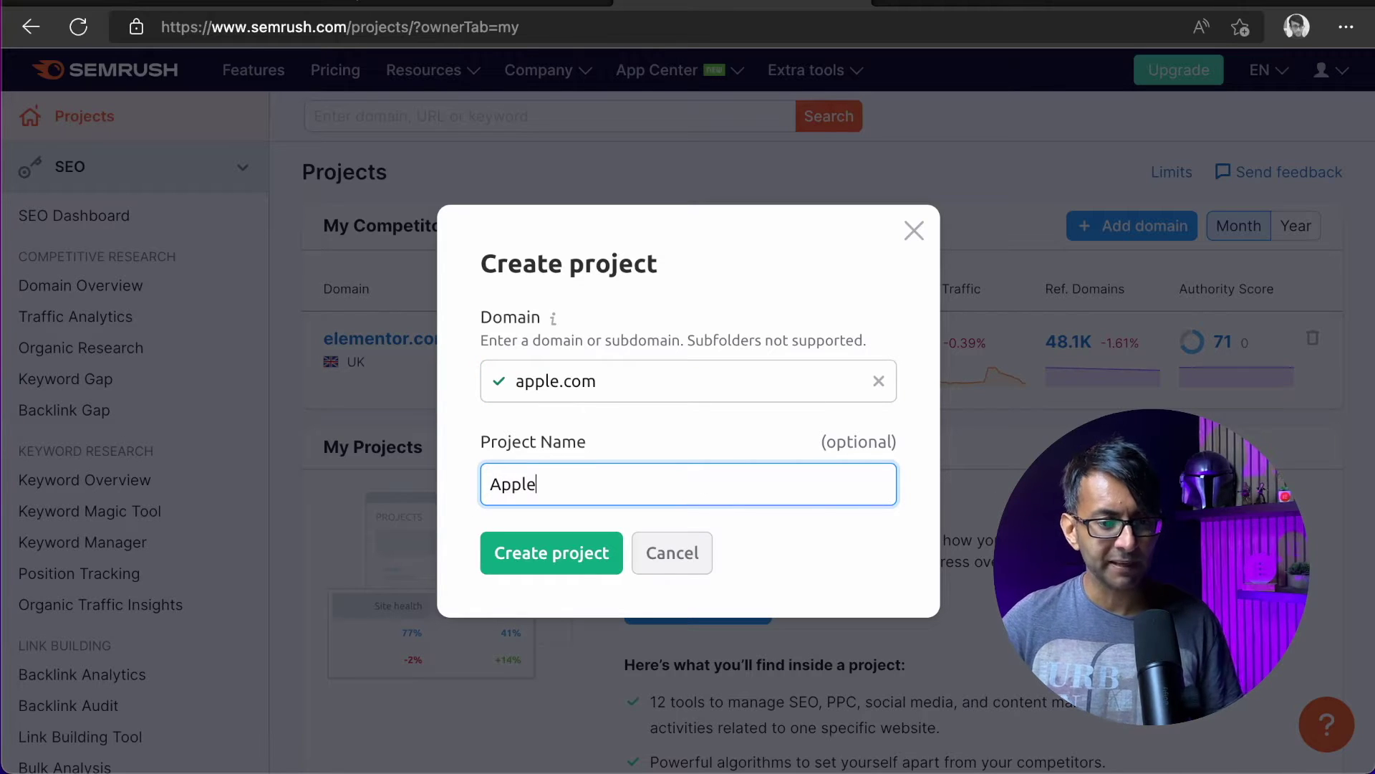
left_click(582, 545)
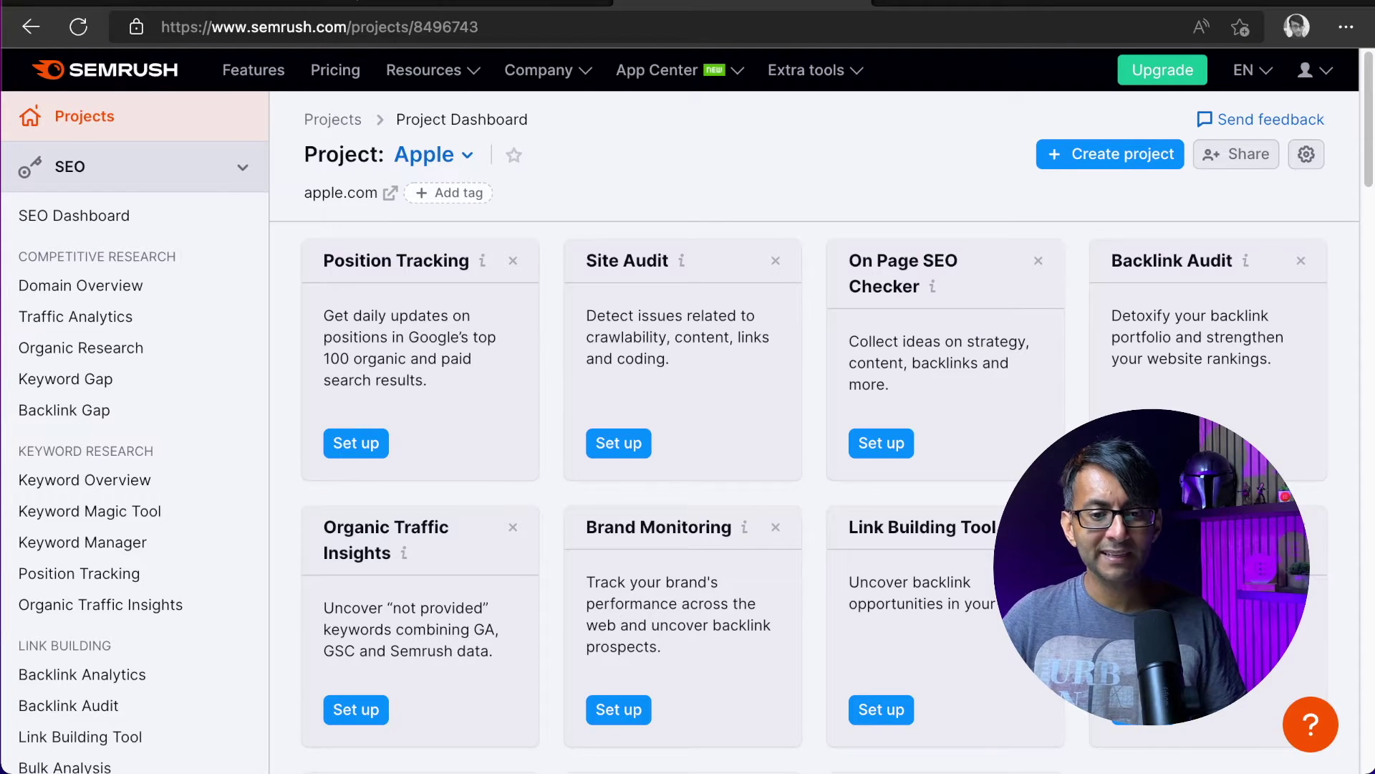
- Start a position tracking campaign for apple.com targeting the United Kingdom and continue to its keywords
scroll(908, 606, "down", 5)
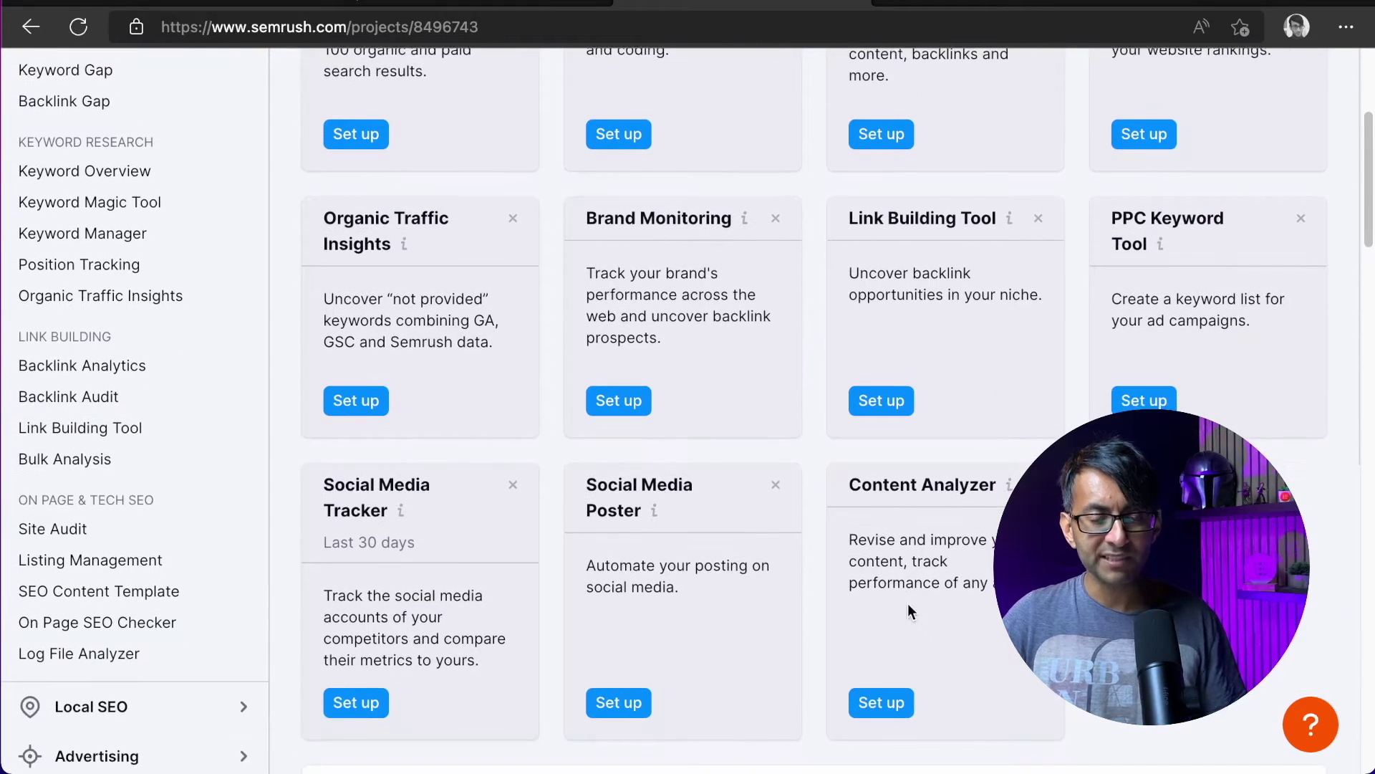
scroll(908, 609, "up", 5)
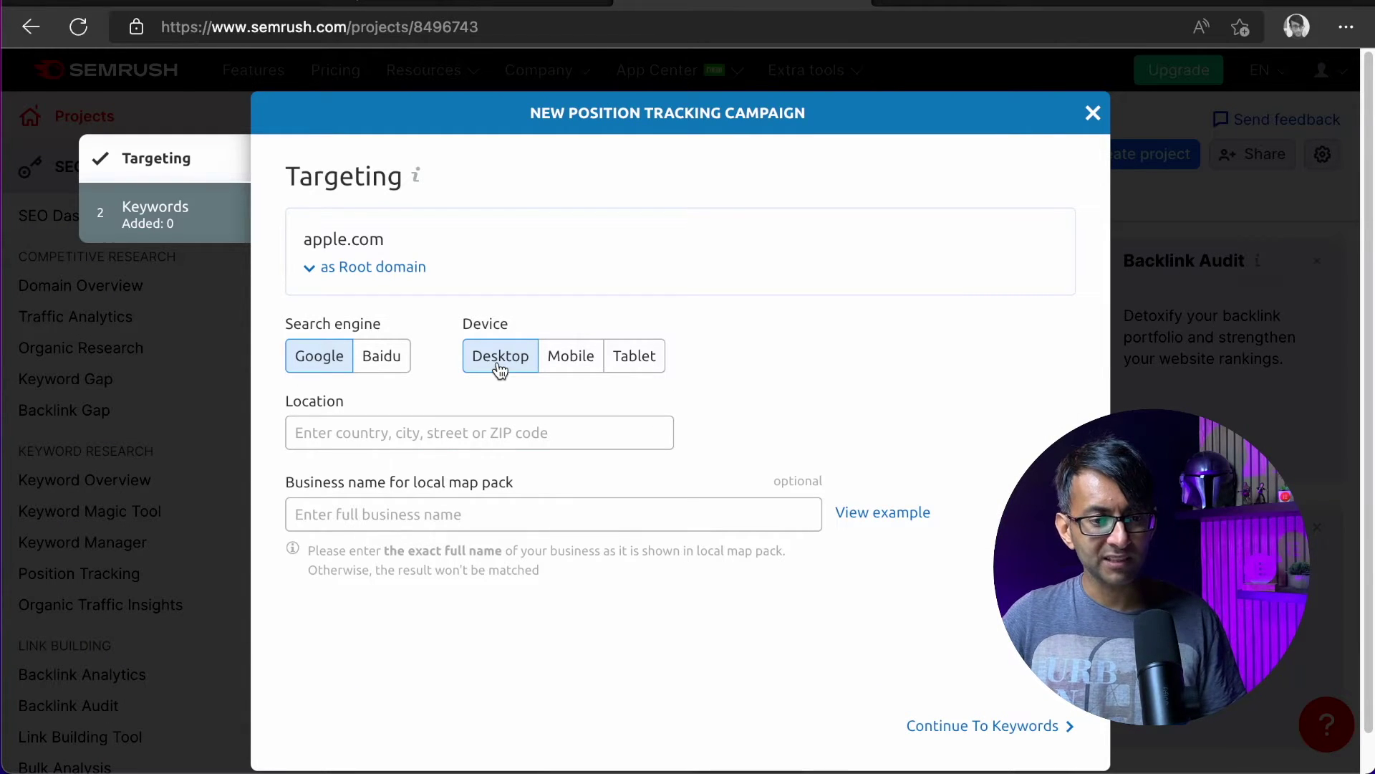
left_click(551, 431)
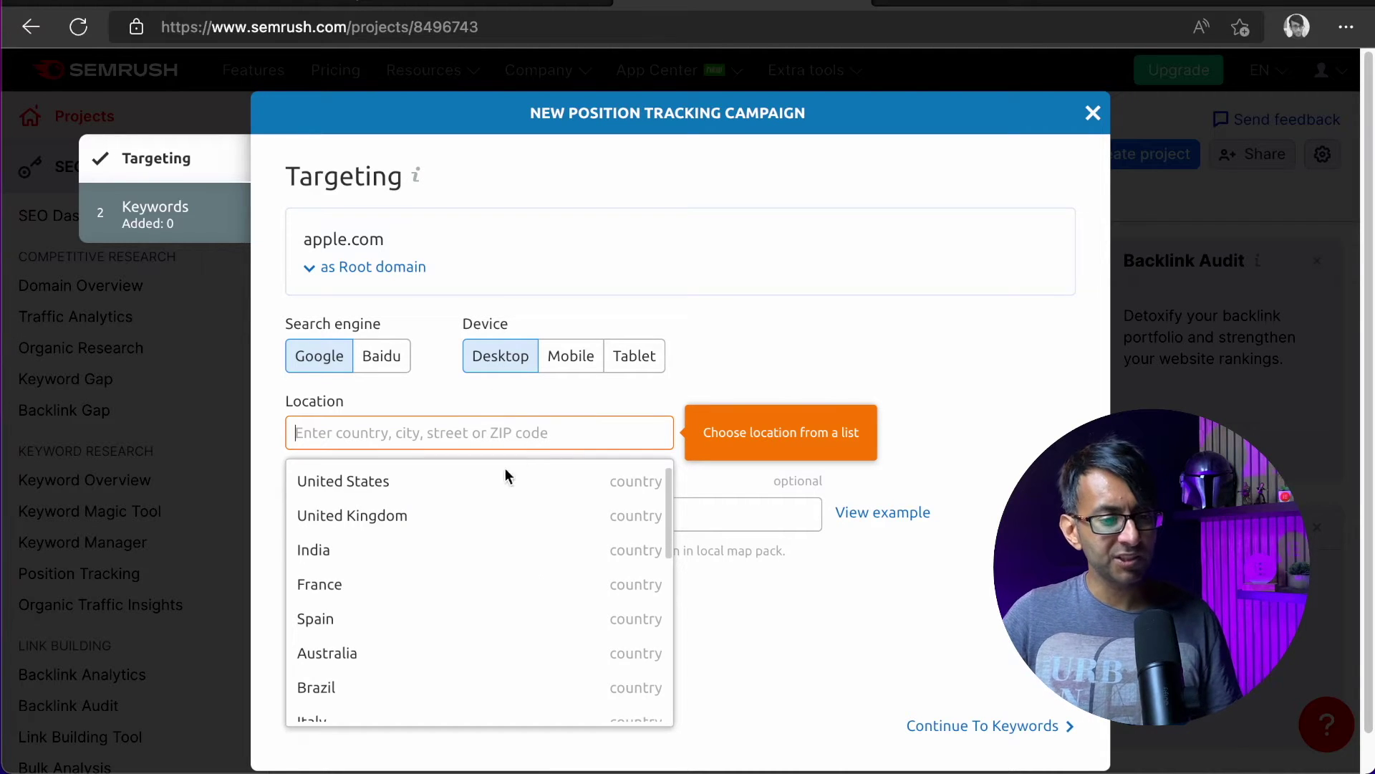
left_click(482, 514)
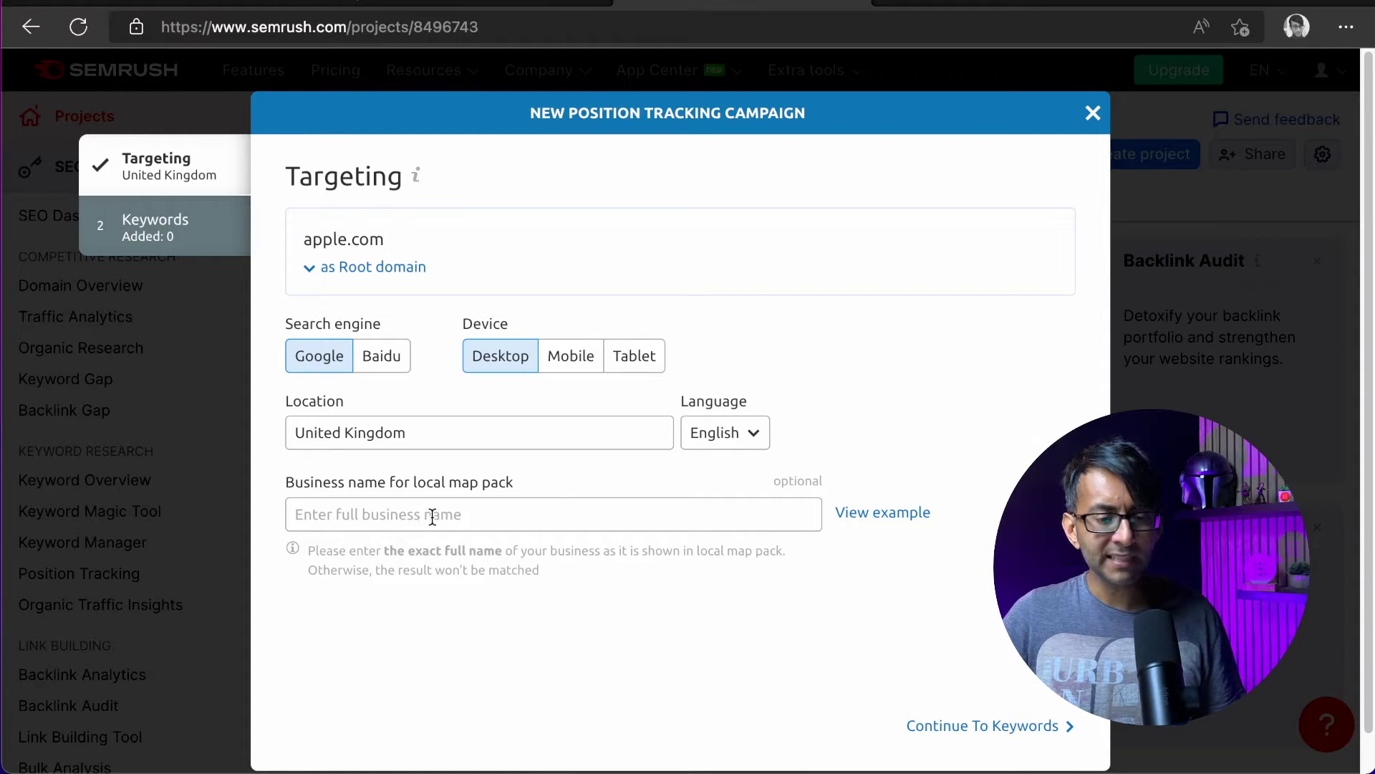
left_click(982, 727)
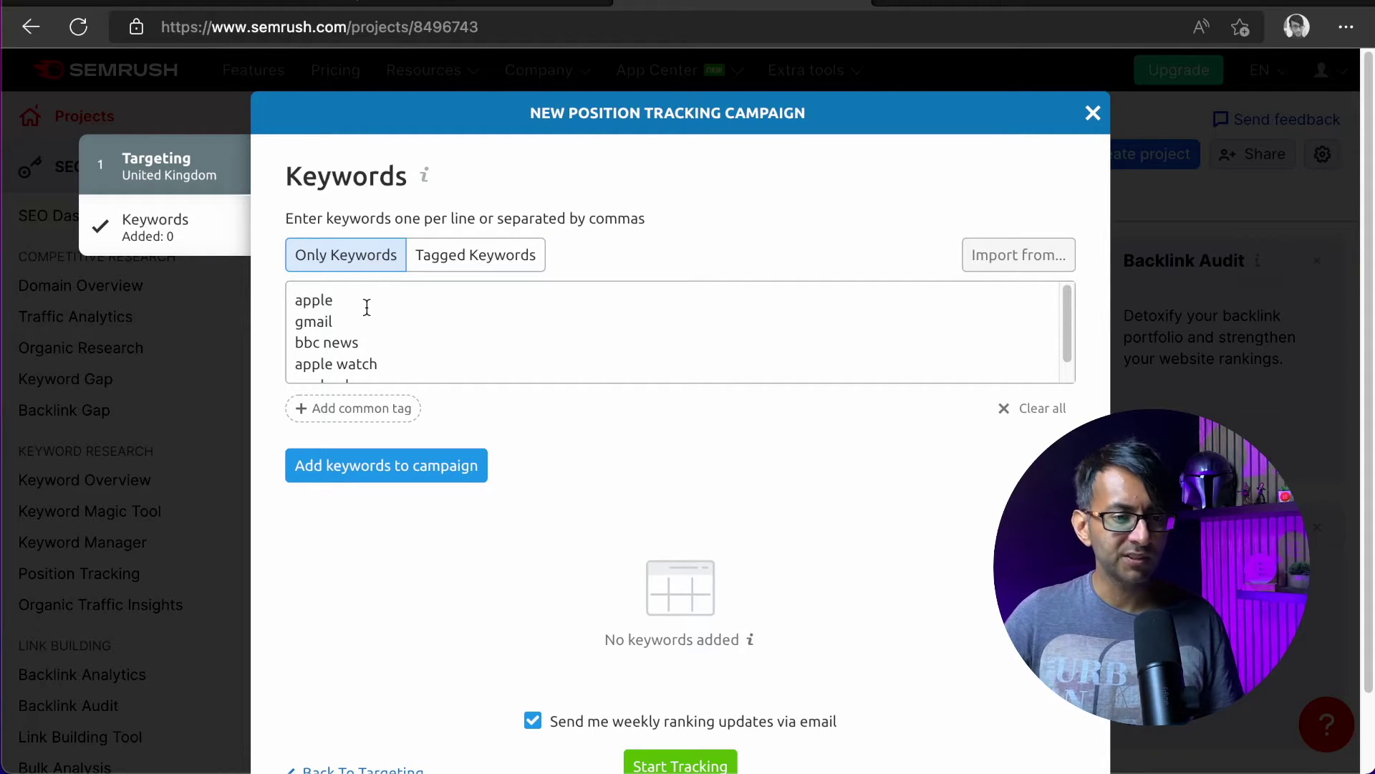
- Remove gmail and bbc news from the campaign's suggested keywords
left_click(322, 295)
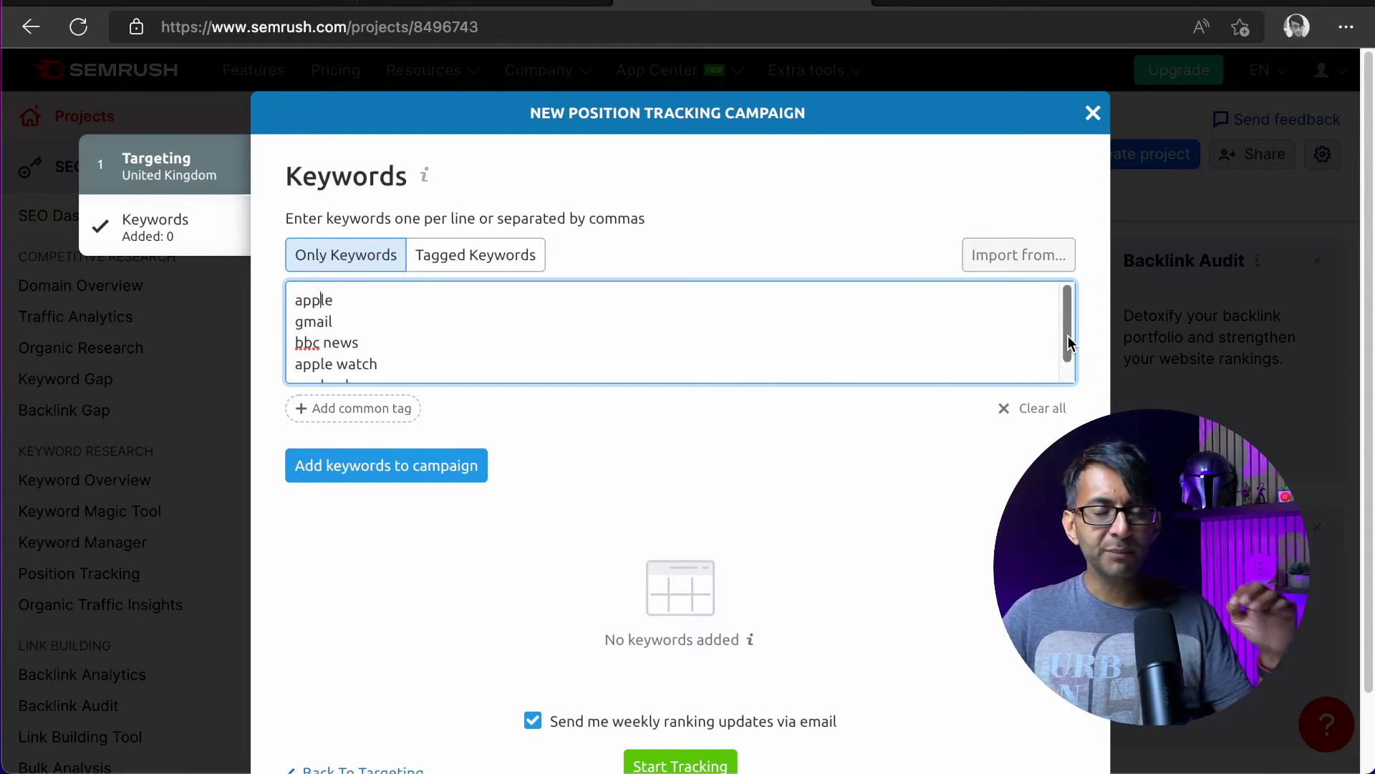
mouse_move(1067, 337)
left_mouse_down()
mouse_move(1067, 364)
mouse_move(1071, 342)
left_mouse_up()
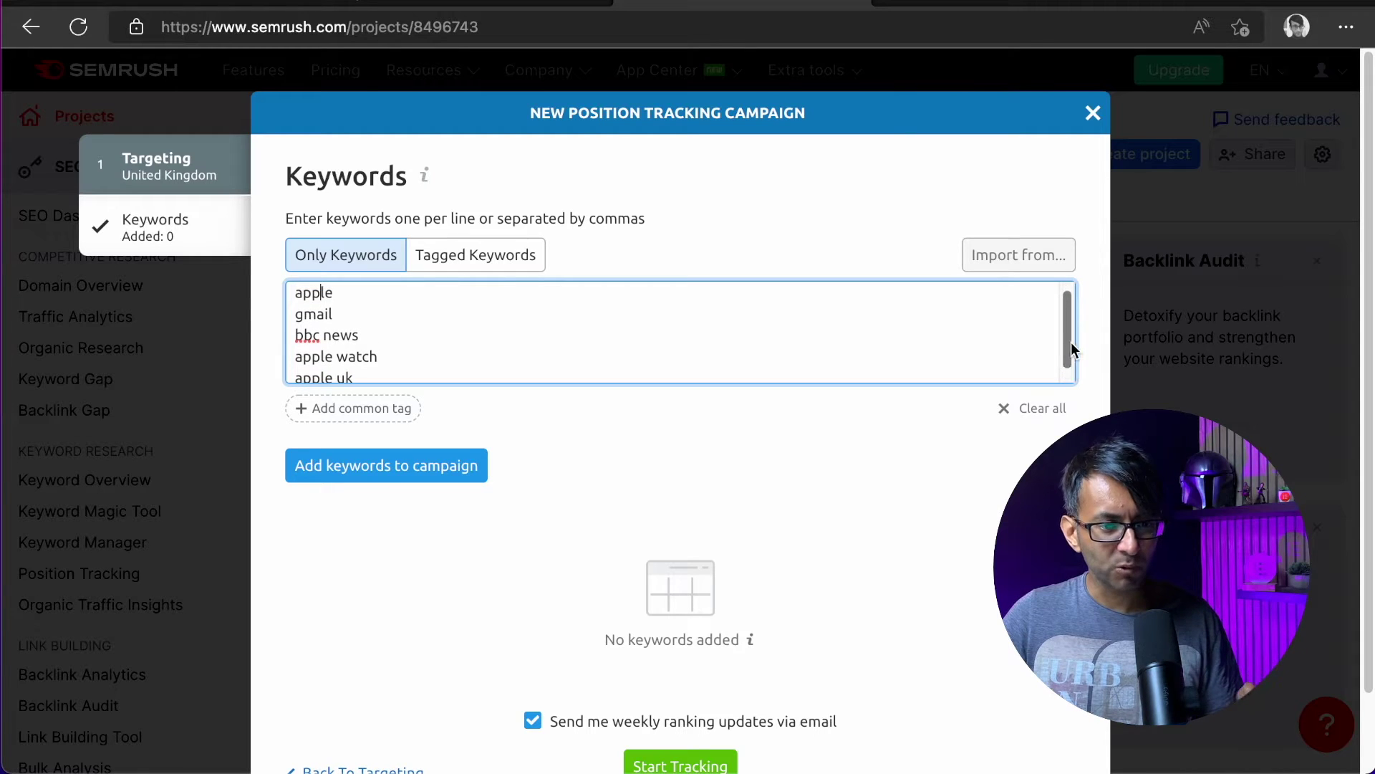
left_click_drag(378, 333, 286, 313)
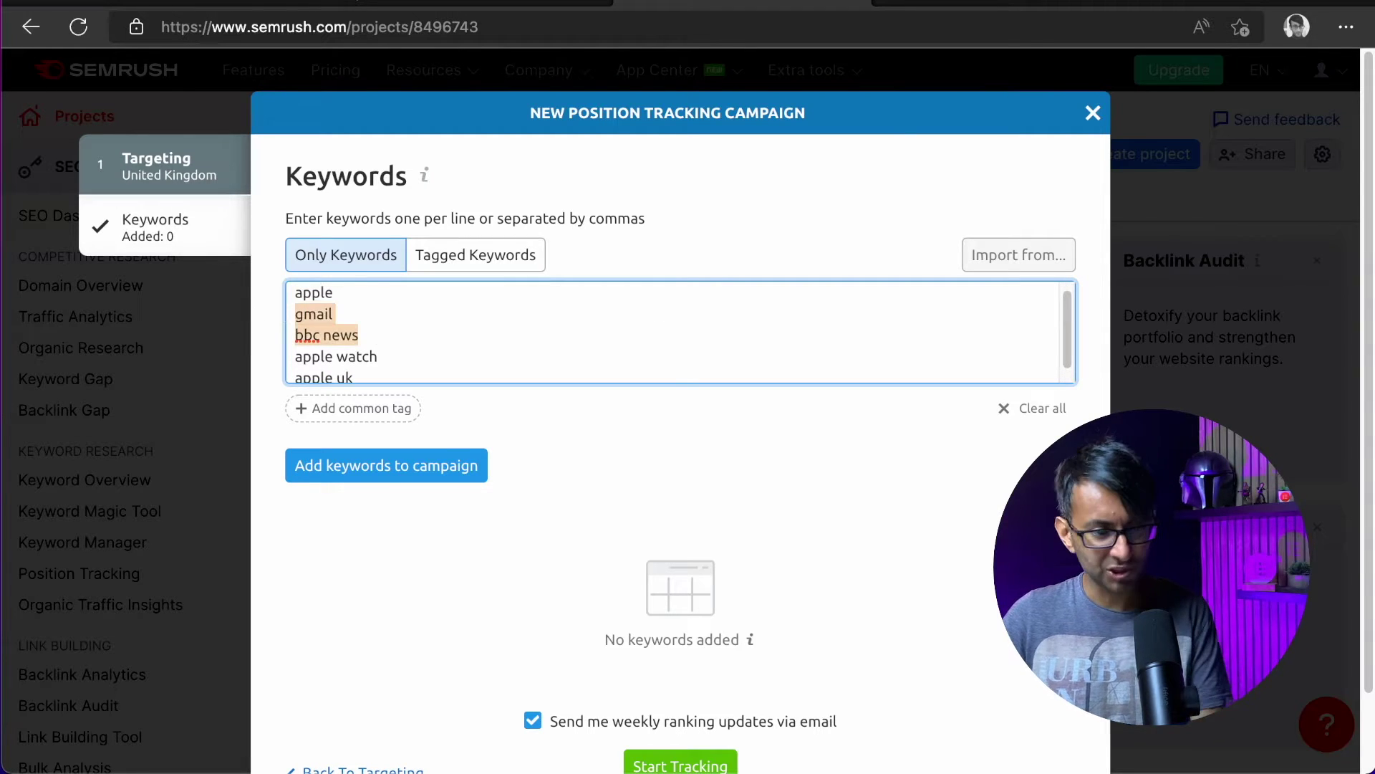
key("BackSpace")
key("BackSpace")
- Append macbook and iphone to the end of the keyword list, each on its own line
left_click(398, 341)
key("Return")
type("macbook")
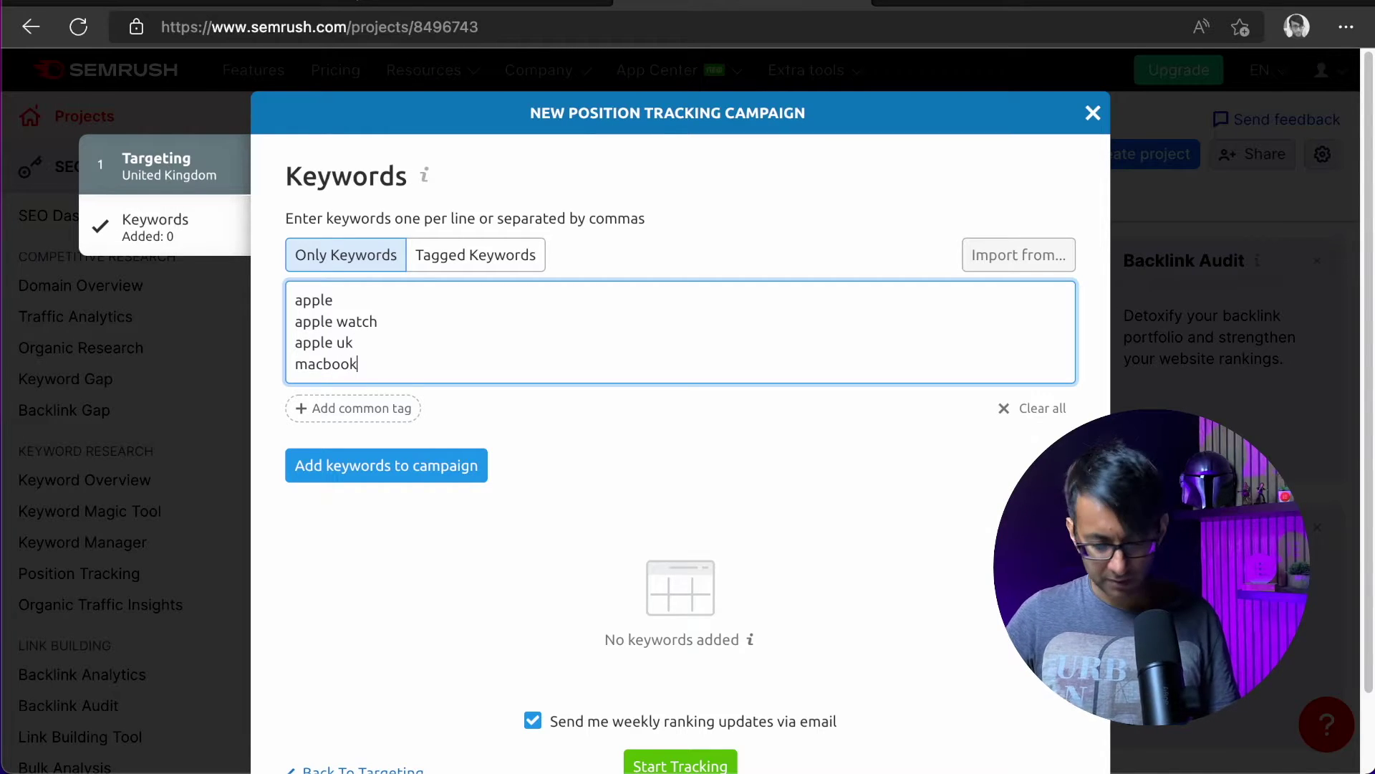
key("Return")
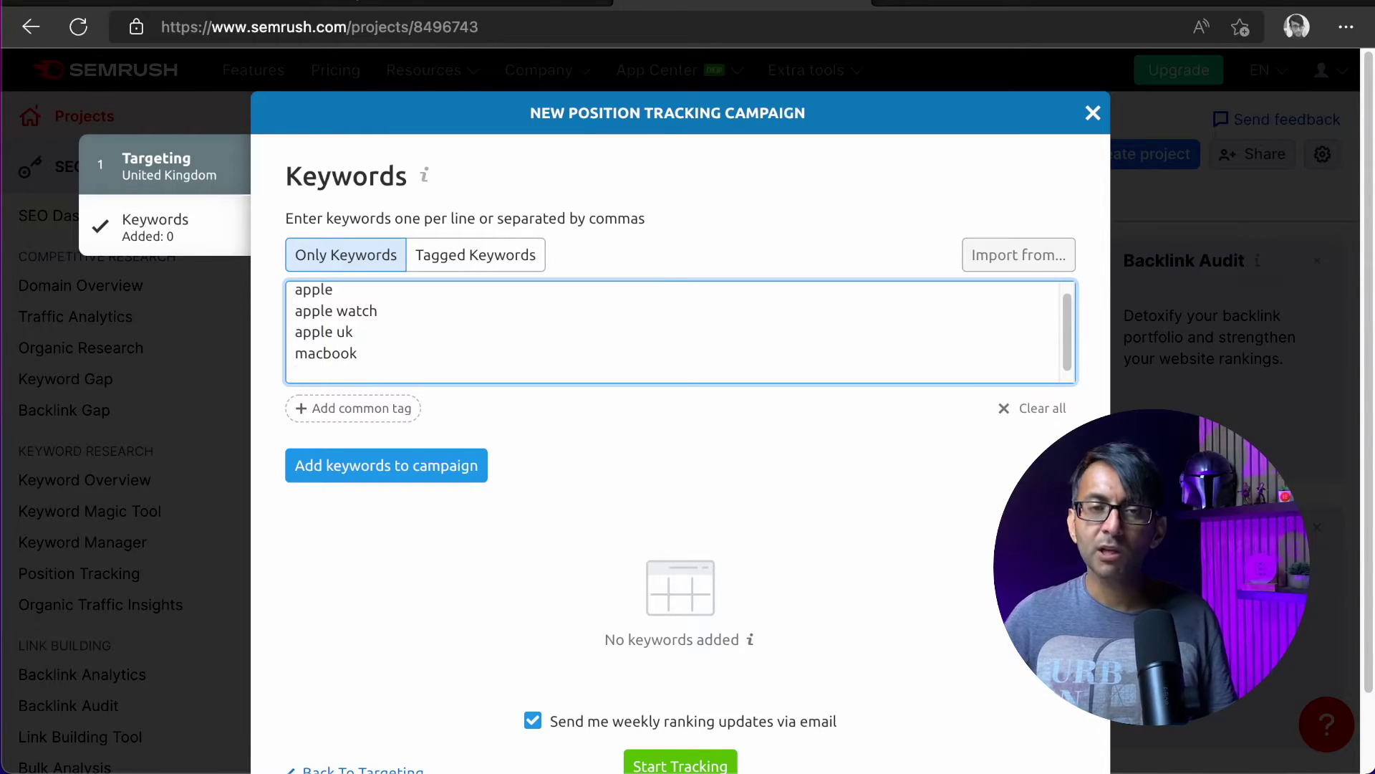
type("iphone")
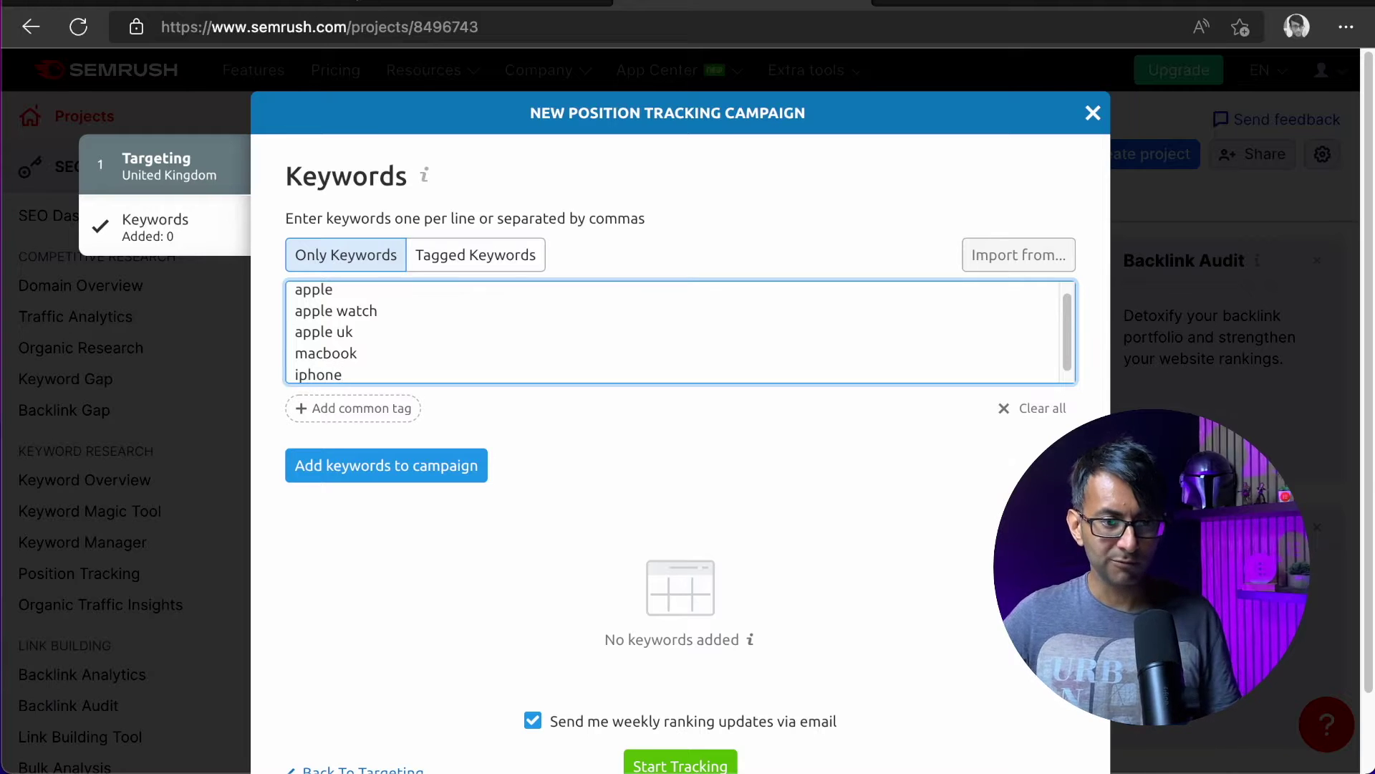
- Add the listed keywords to the campaign and start tracking
left_click(430, 474)
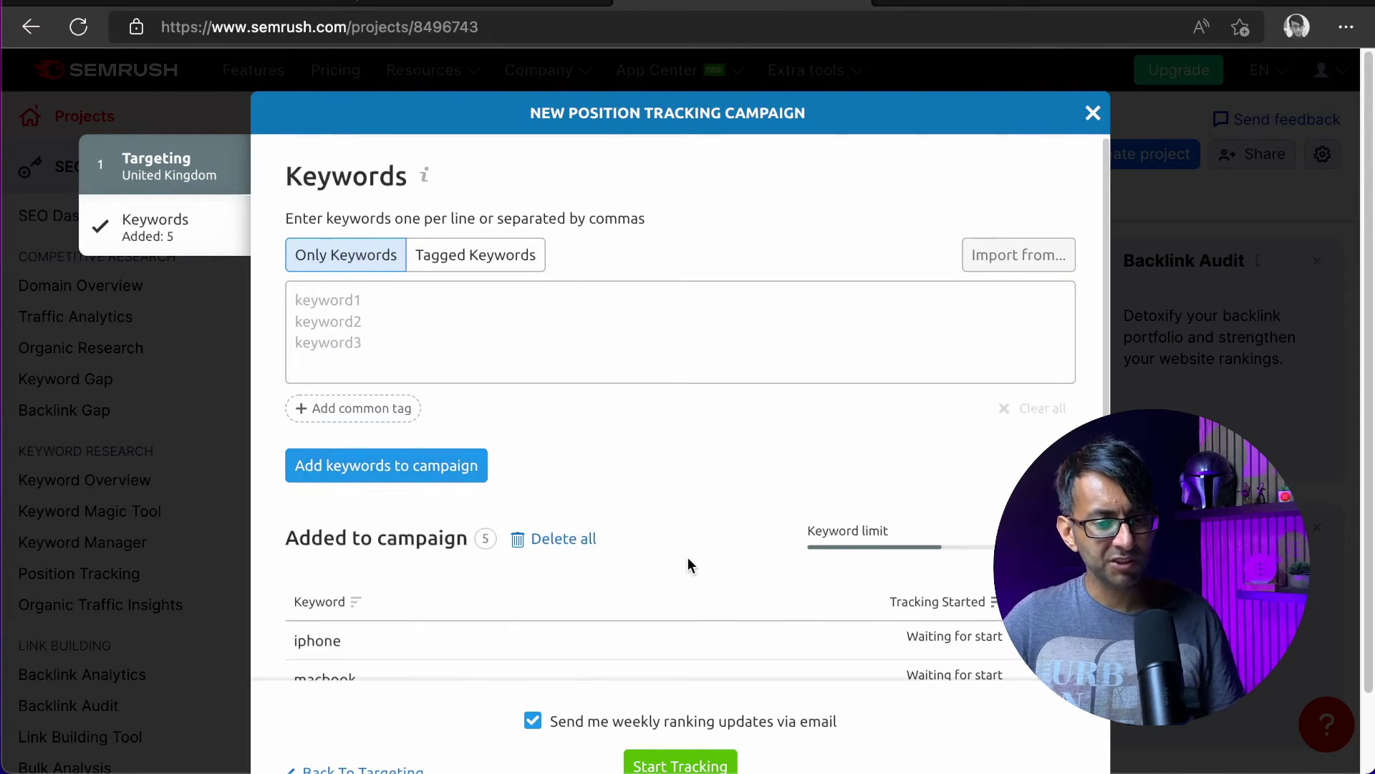
scroll(687, 558, "down", 5)
left_click(684, 677)
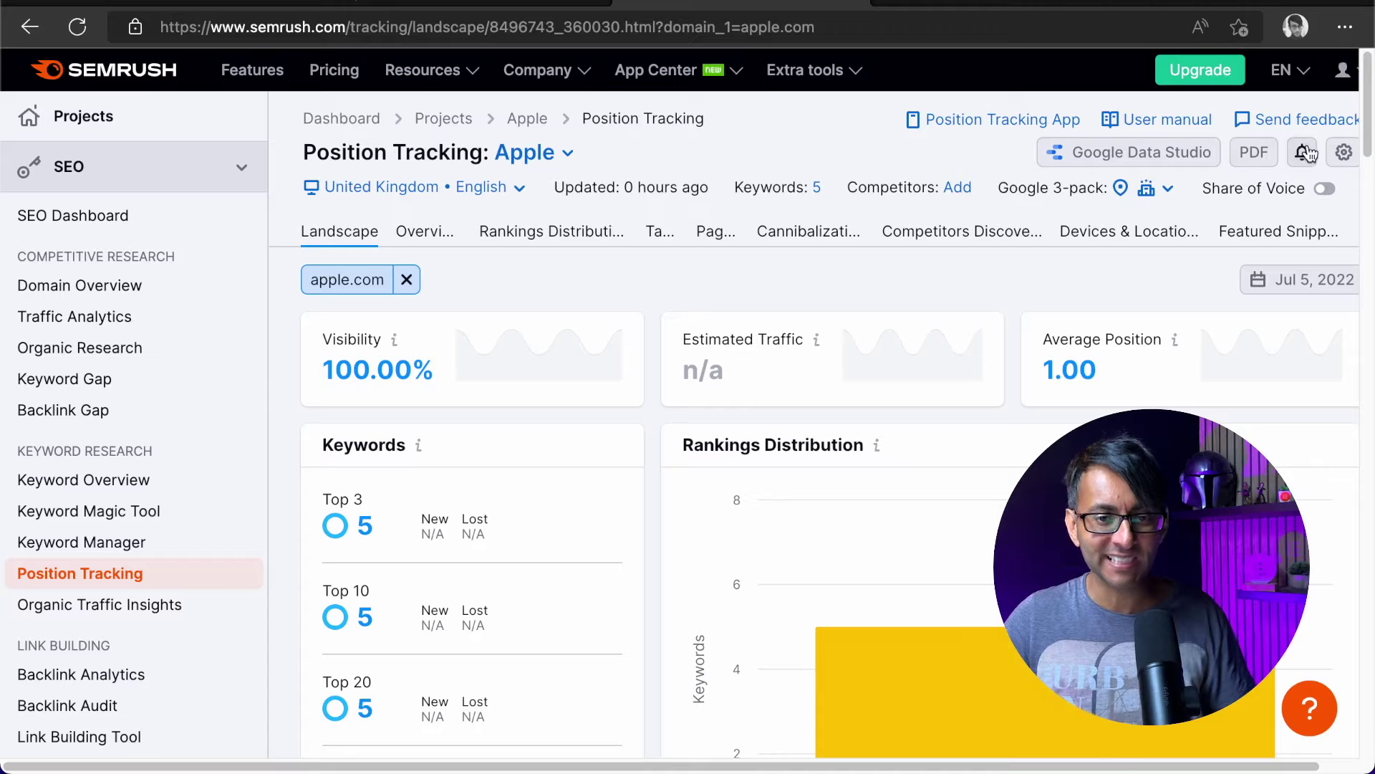
- Review the Position Tracking landscape report for the Apple project and the first campaign update e-mail
left_click_drag(1368, 106, 1368, 142)
scroll(1368, 142, "up", 3)
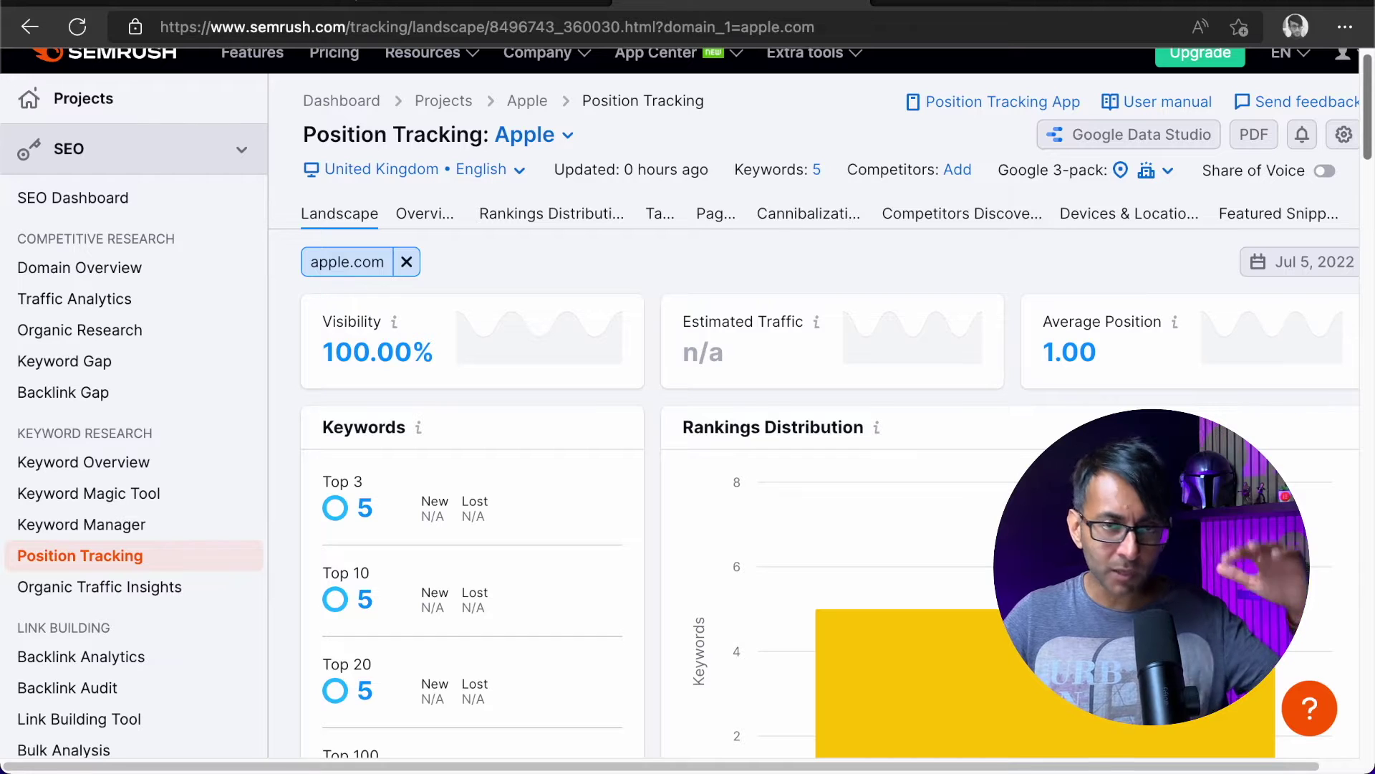
scroll(1372, 183, "down", 6)
scroll(1373, 183, "down", 3)
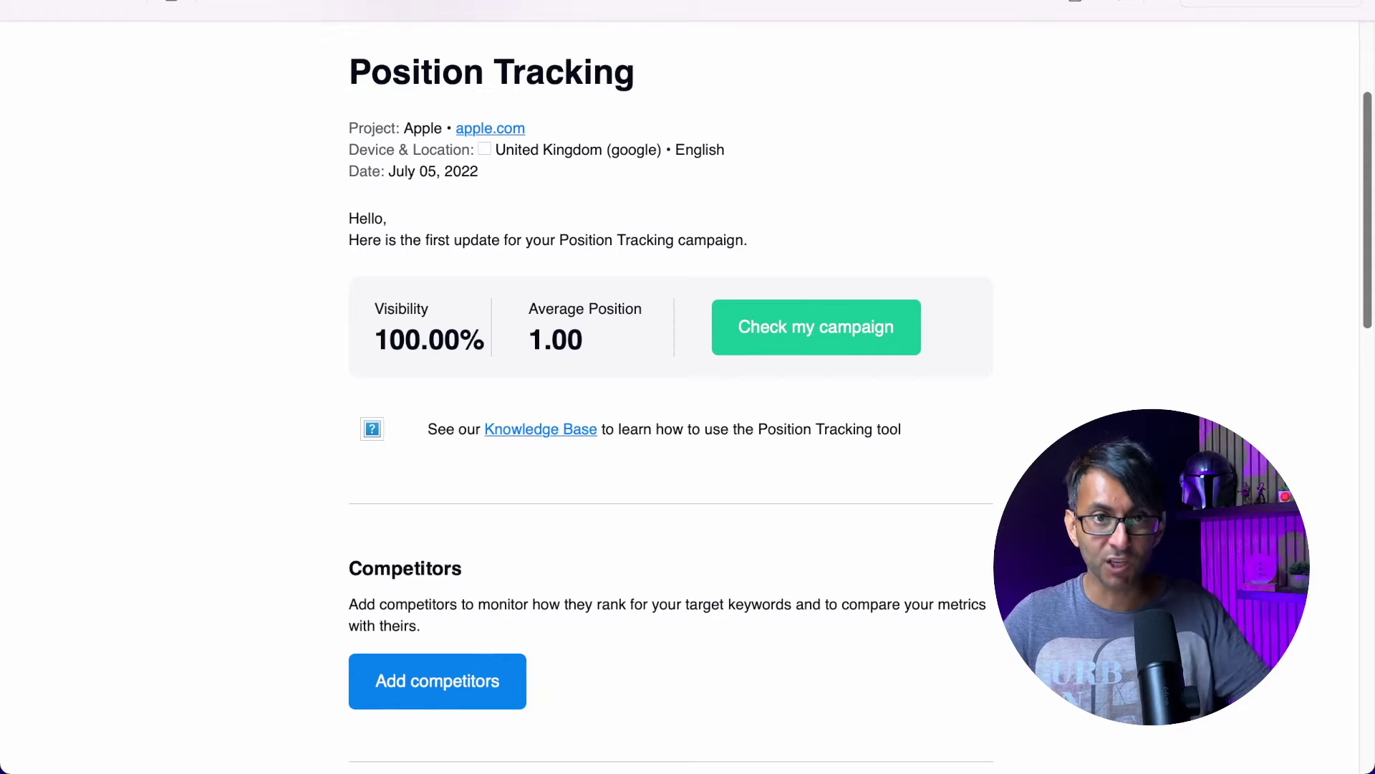
scroll(1372, 286, "down", 7)
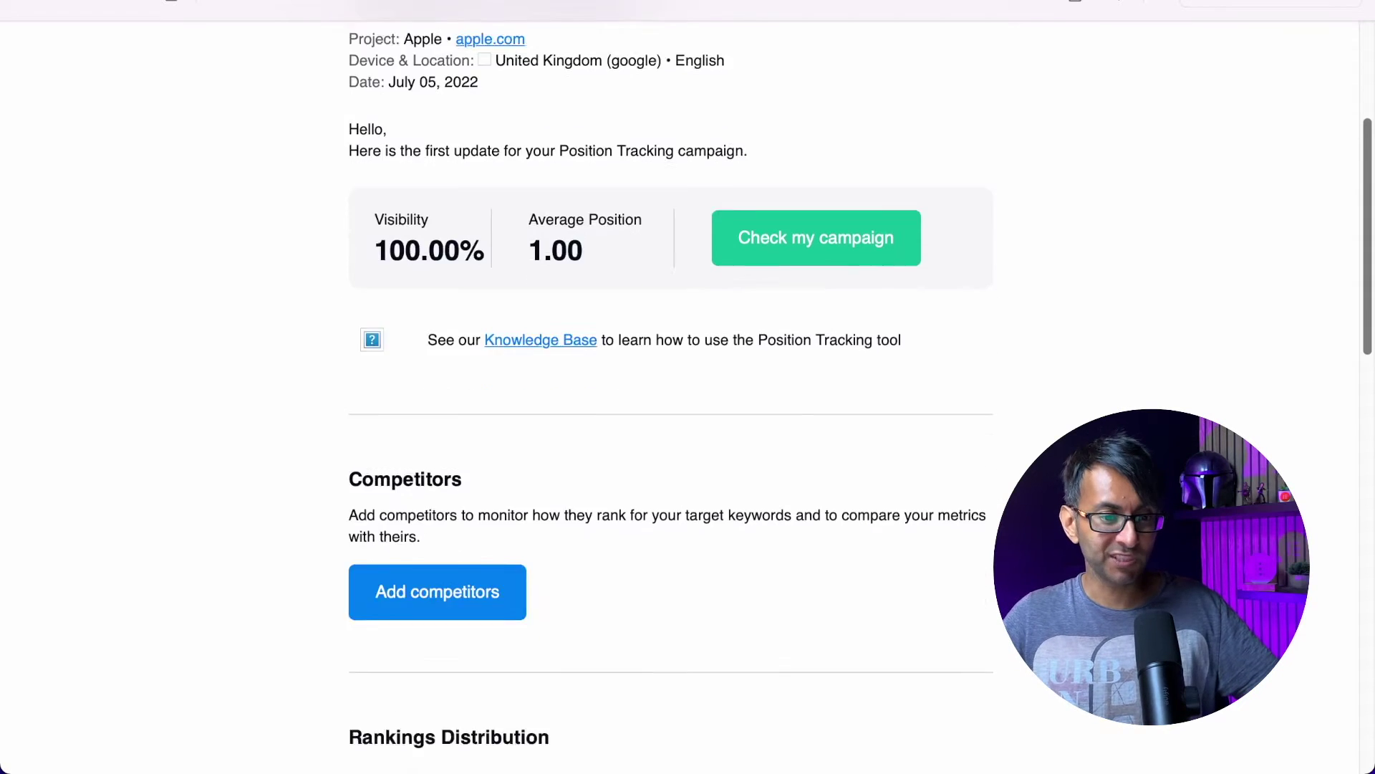
scroll(1373, 287, "up", 7)
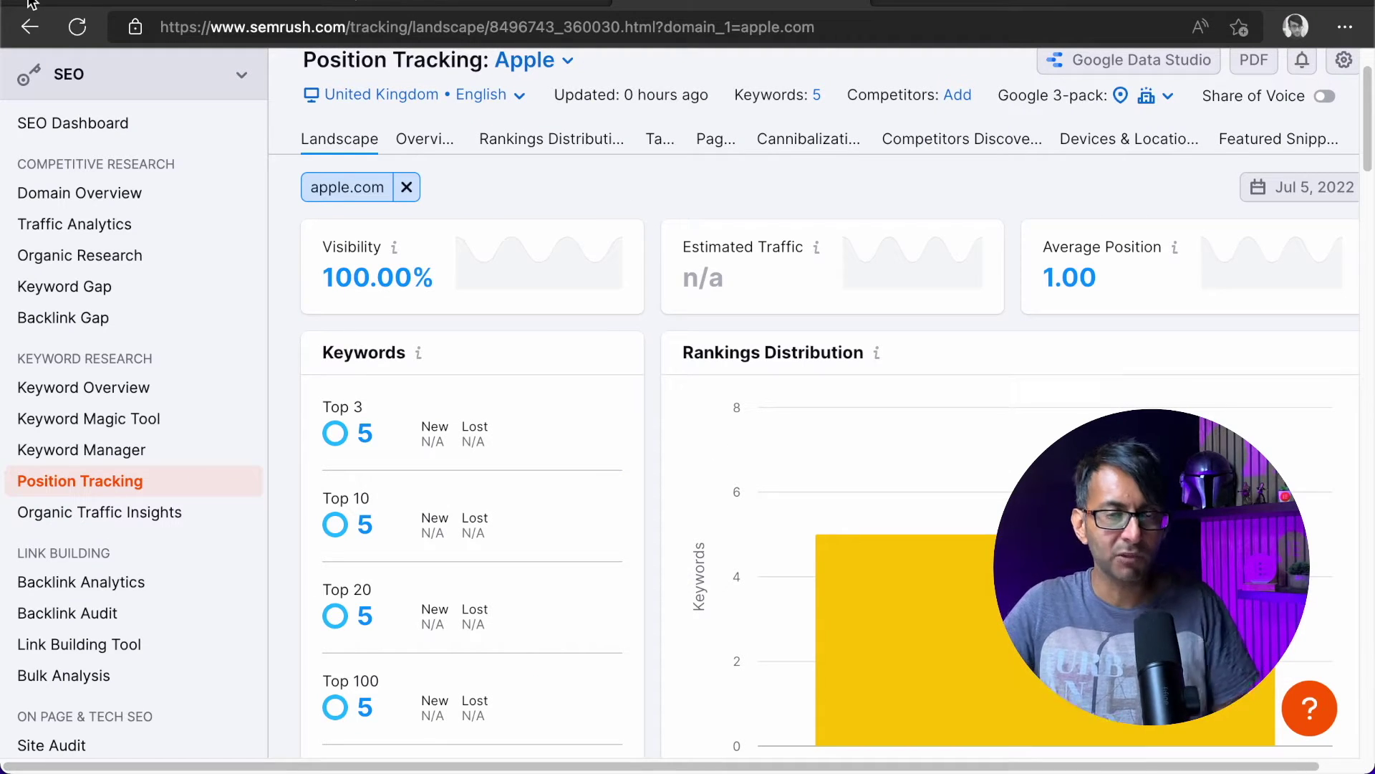
scroll(898, 387, "up", 2)
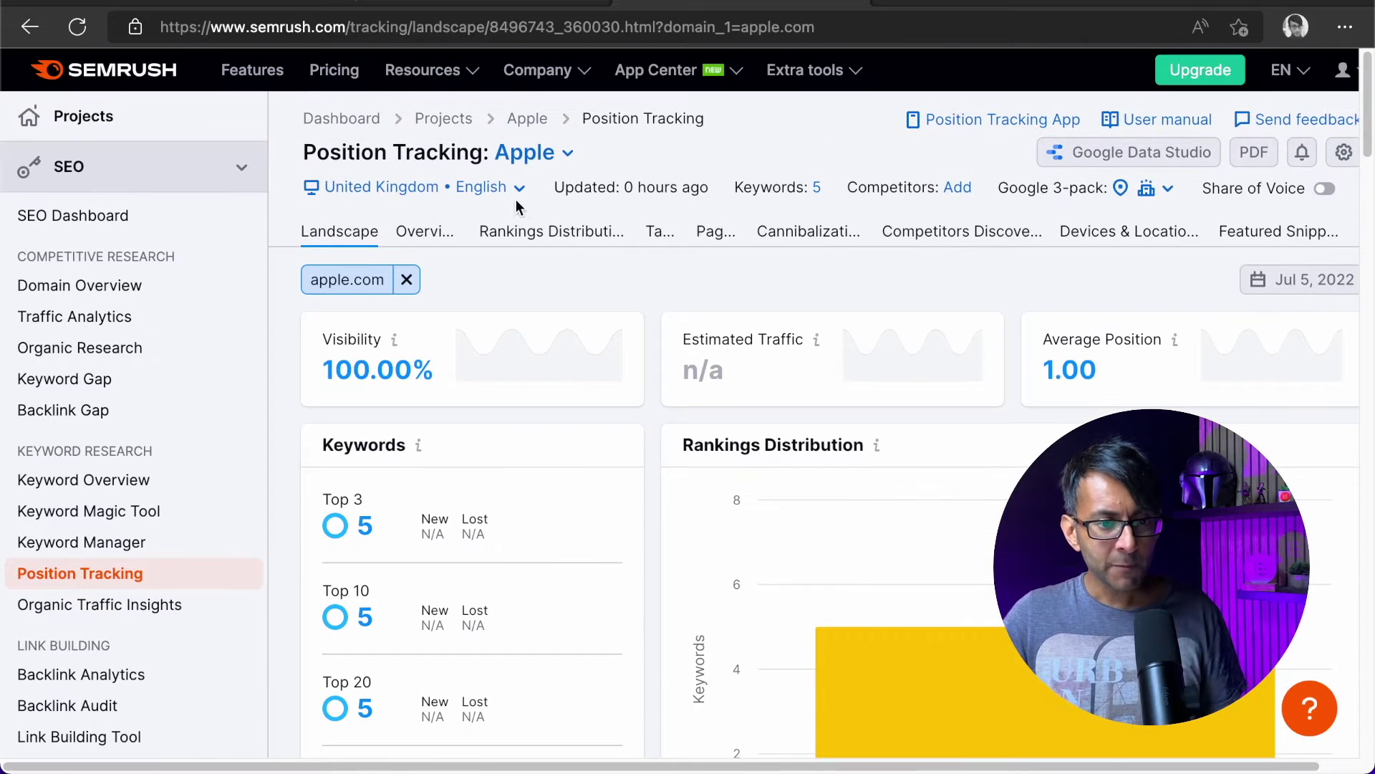
scroll(655, 397, "down", 8)
scroll(655, 397, "up", 8)
- Open the Position Tracking overview report and examine the visibility chart for apple.com
left_click(417, 232)
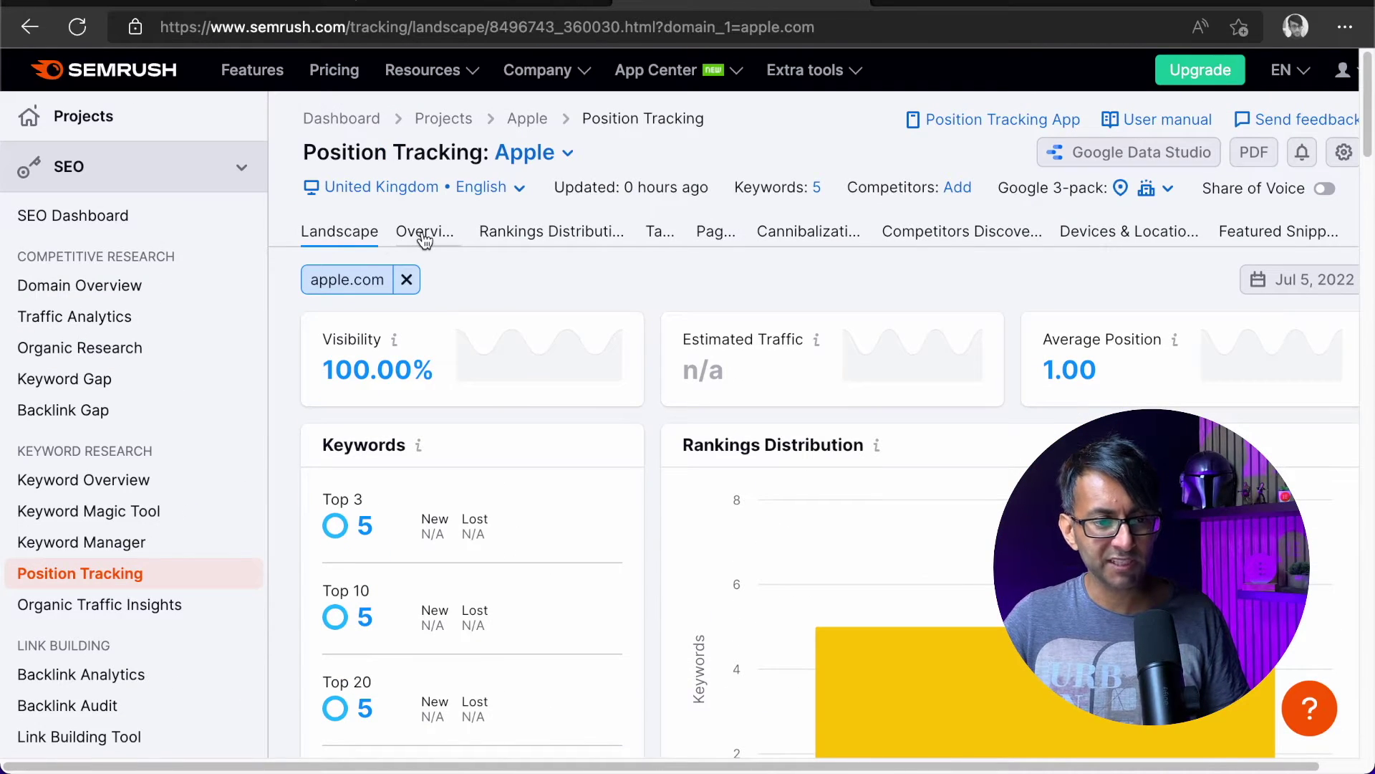
scroll(892, 462, "down", 4)
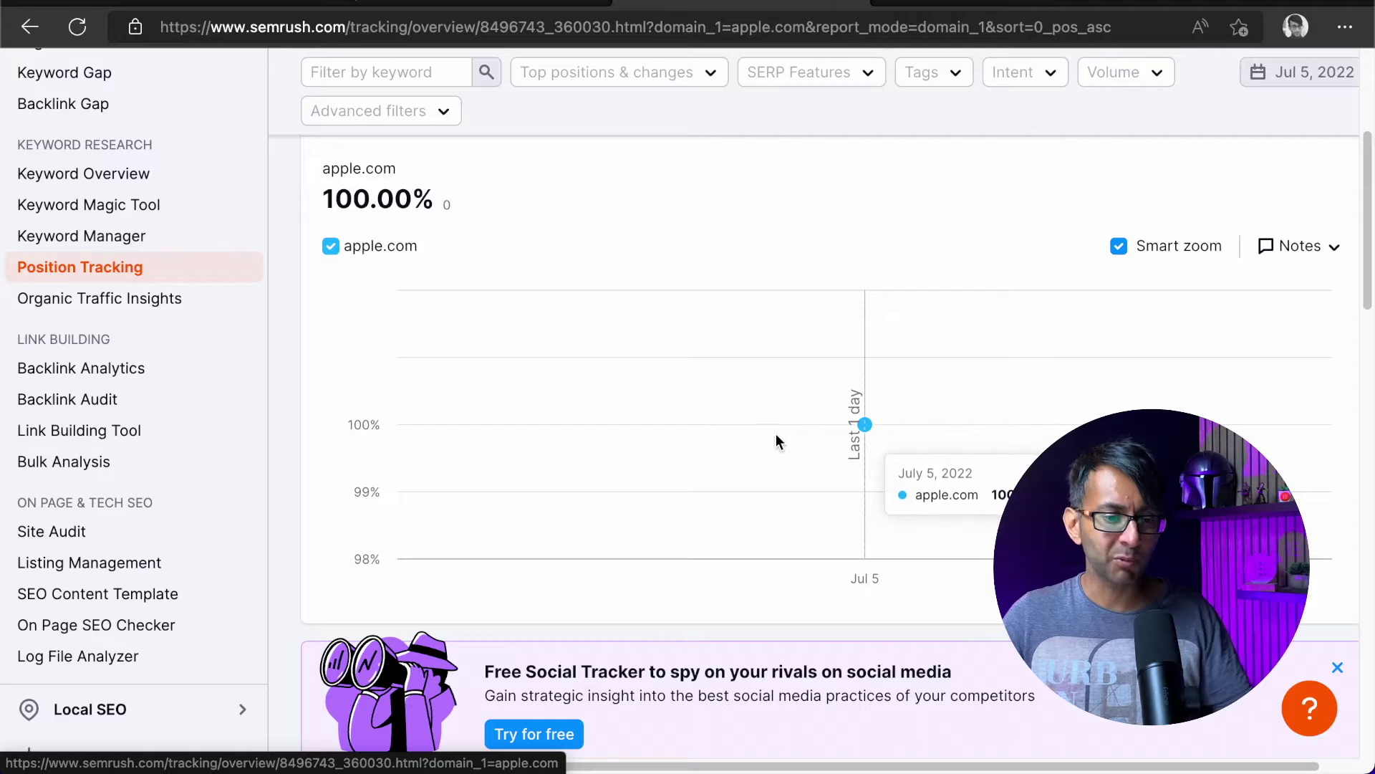
scroll(764, 444, "up", 1)
scroll(763, 444, "up", 4)
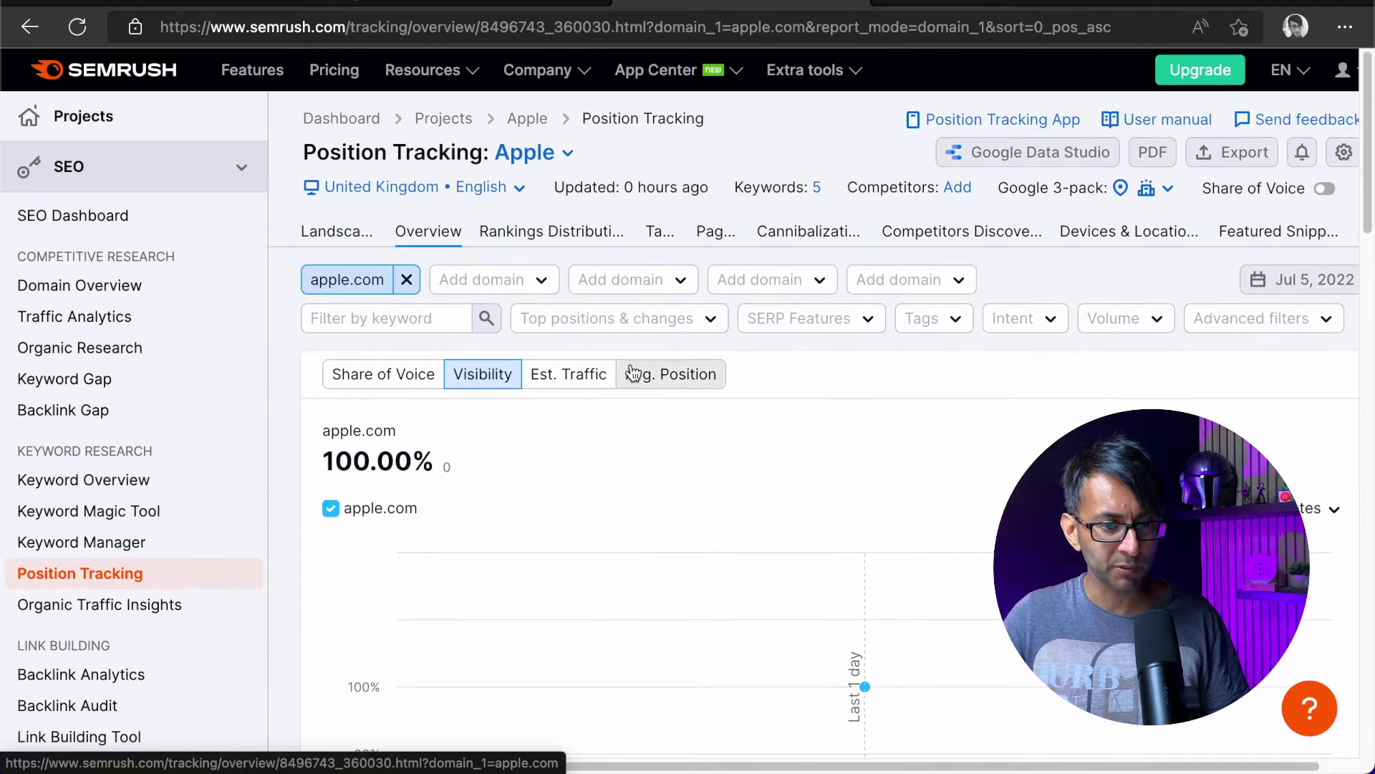
- Open the Rankings Distribution report and examine the keyword rankings of apple.com by position group
left_click(510, 232)
scroll(946, 552, "down", 5)
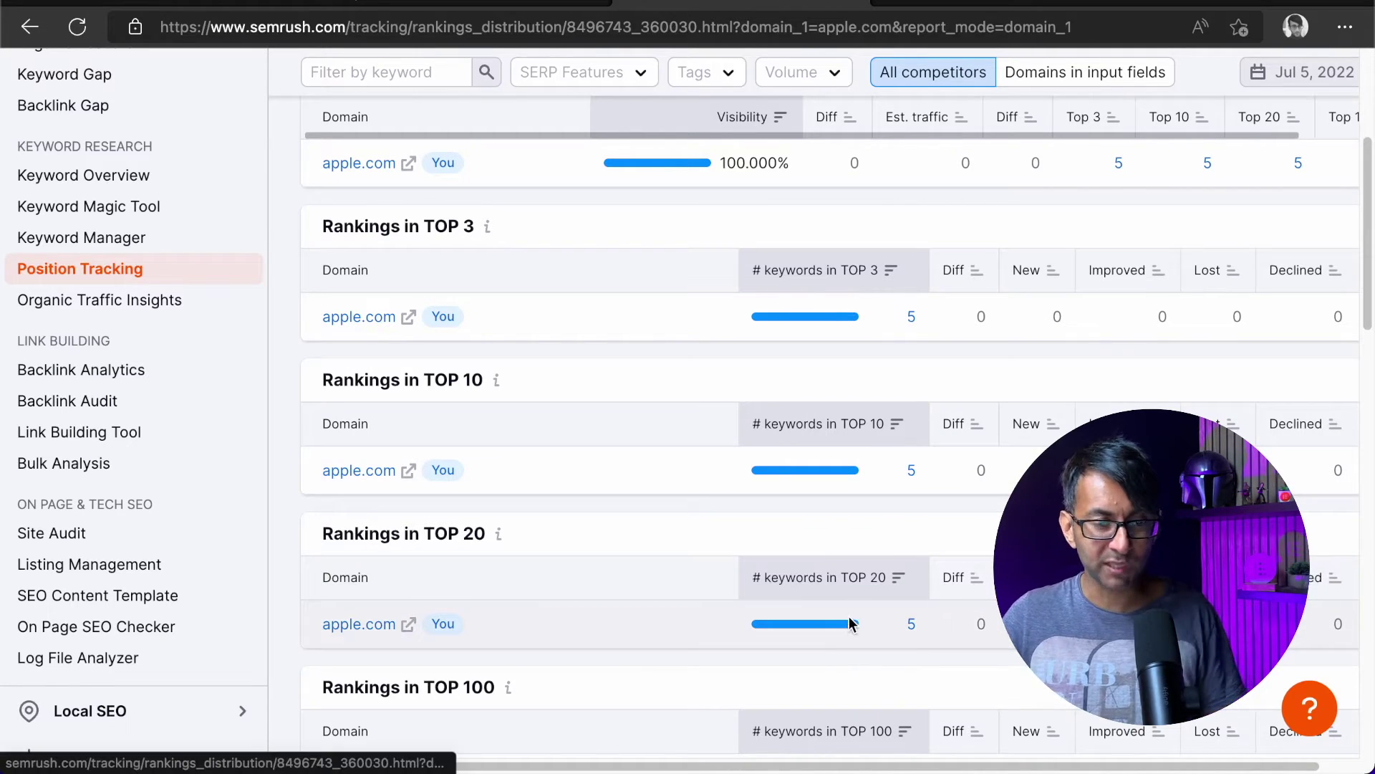
scroll(848, 608, "up", 3)
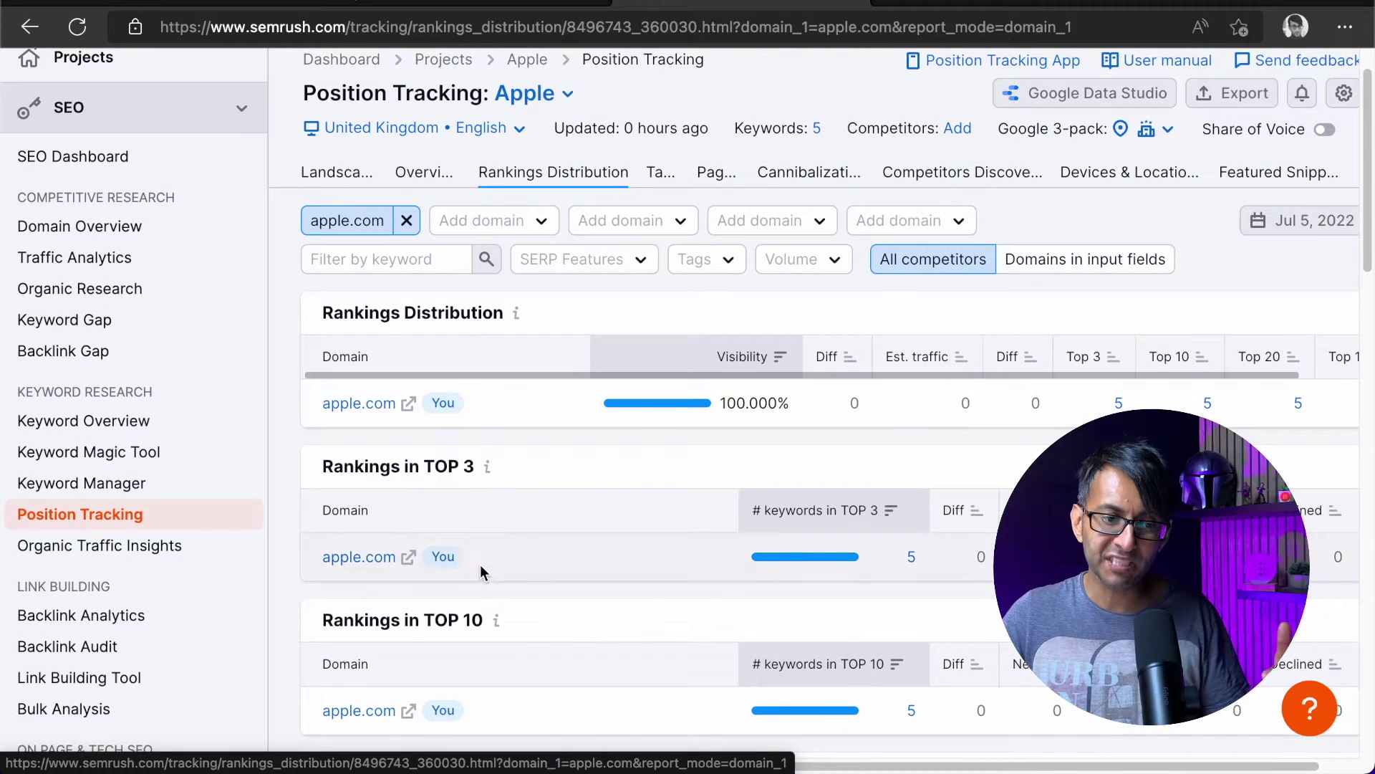
- View the Tags report and the Pages report of the Apple tracking campaign
left_click(664, 179)
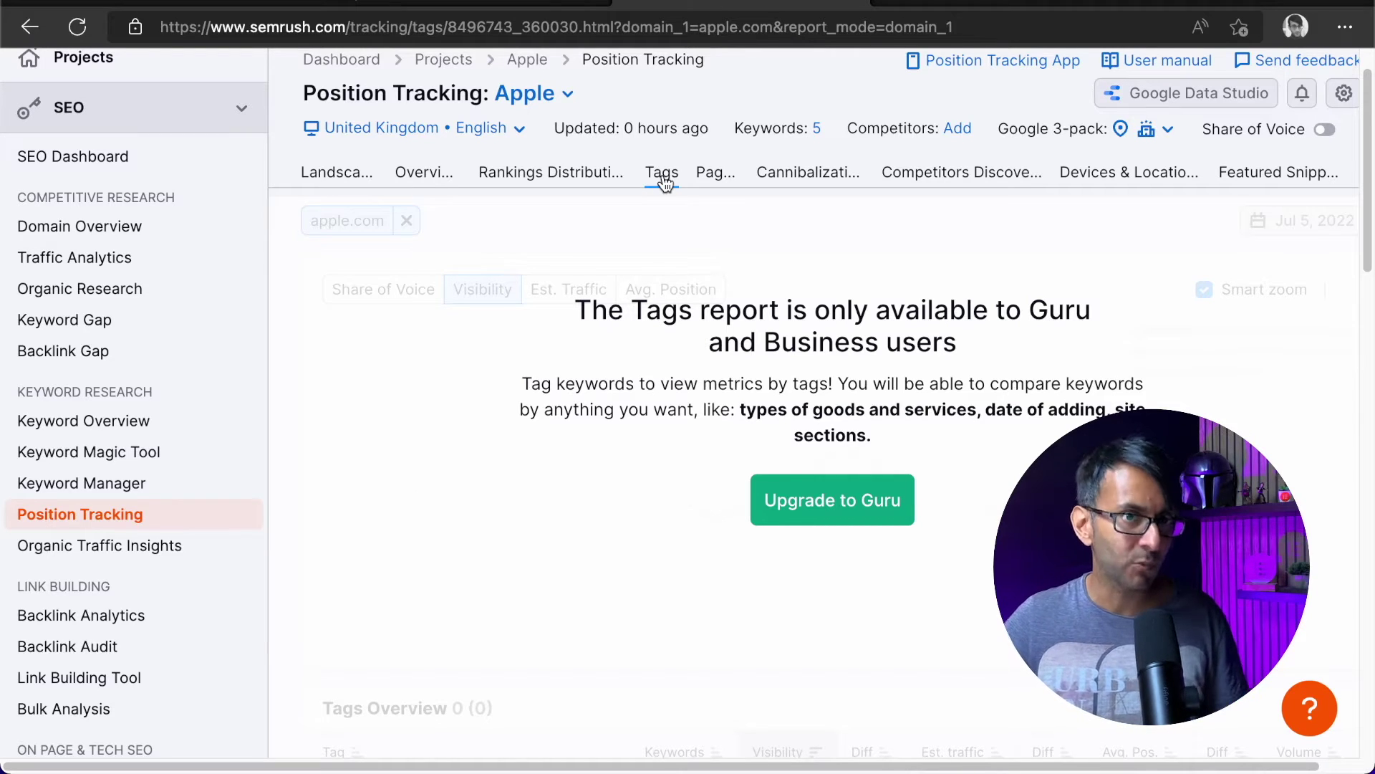
left_click(713, 174)
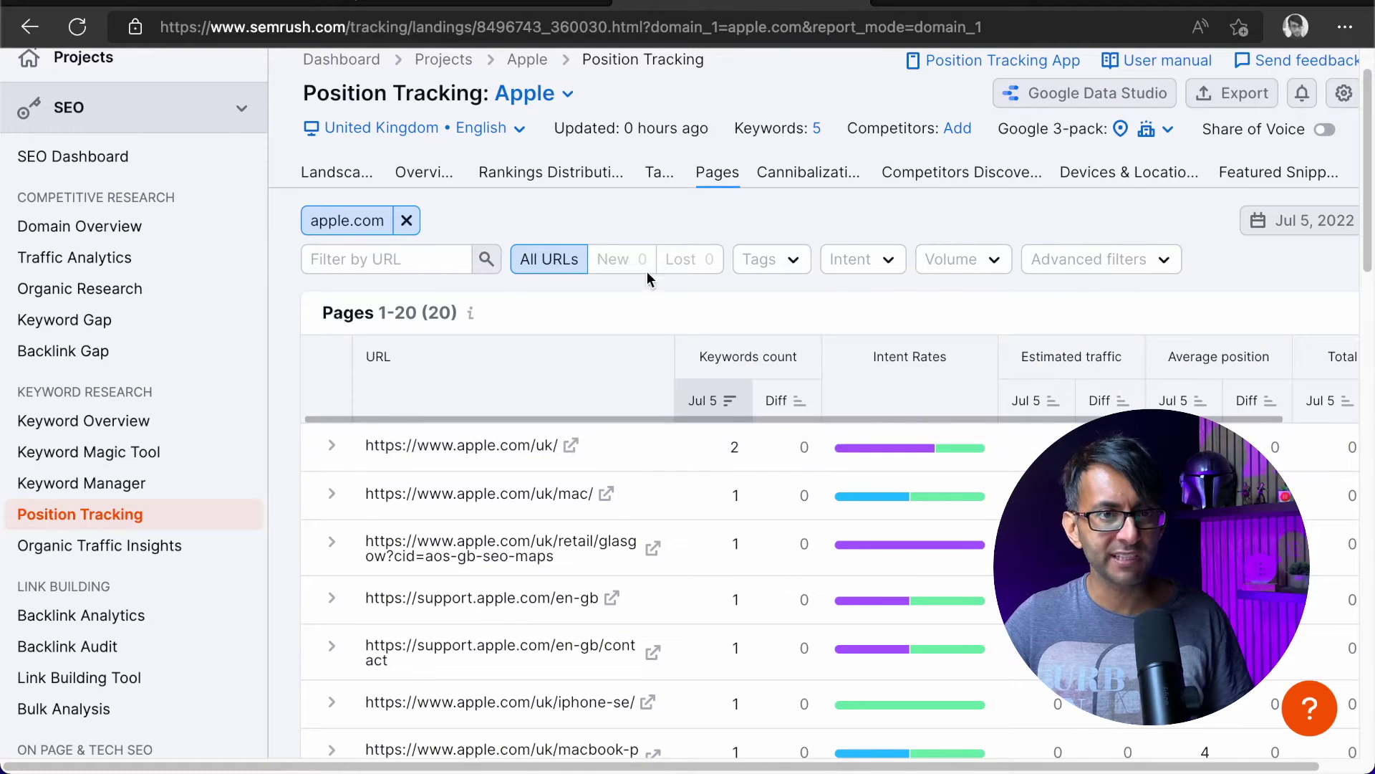
- Examine the keyword counts and intent rates of the tracked apple.com URLs in the Pages report, including the UK home and Mac pages
scroll(724, 266, "down", 1)
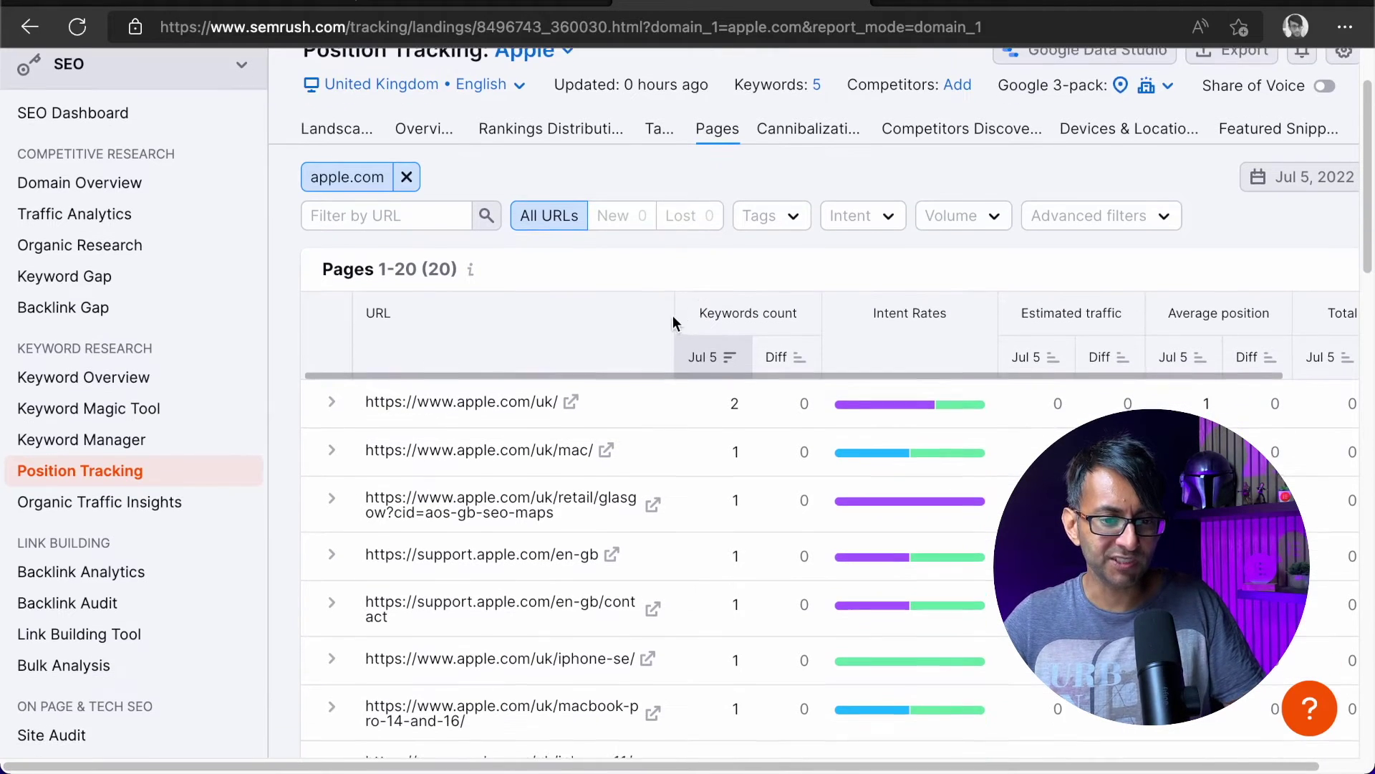
scroll(512, 291, "down", 1)
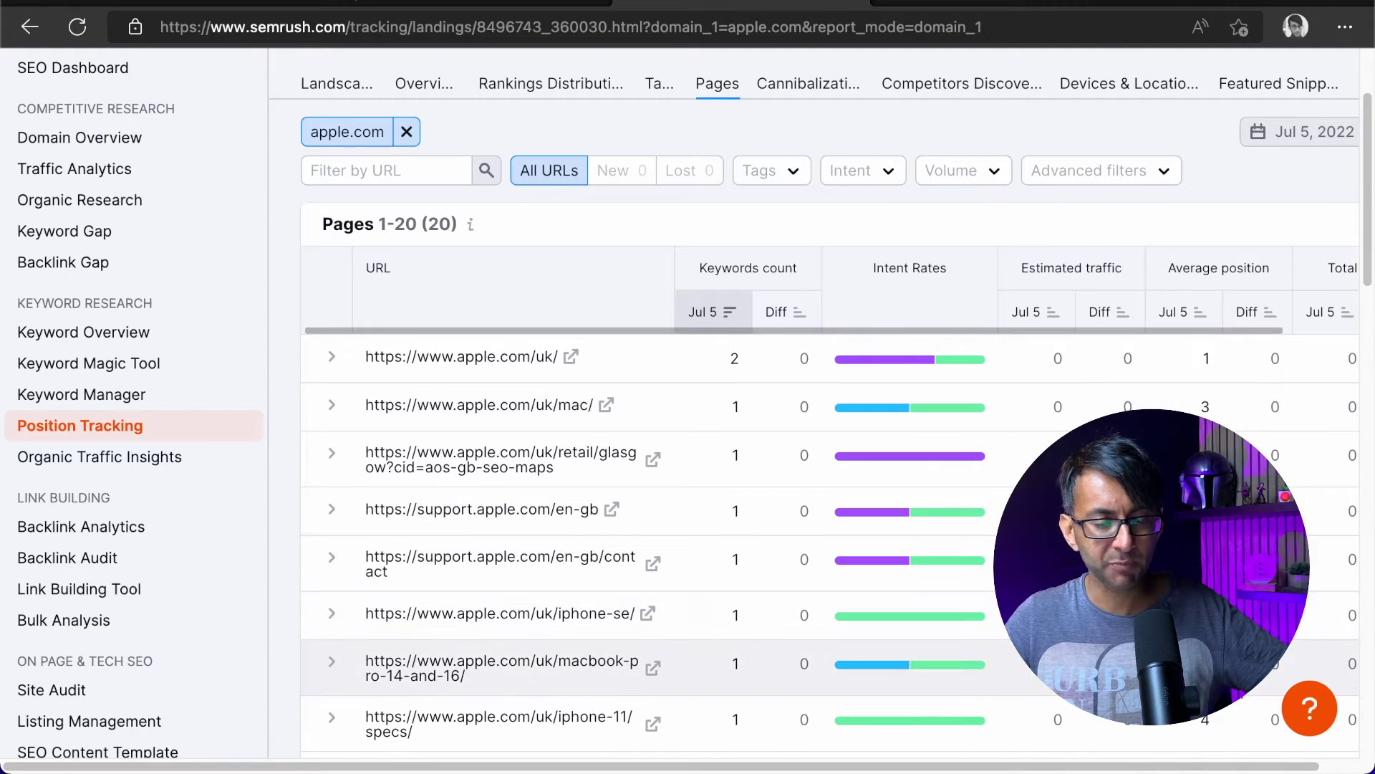
mouse_move(903, 367)
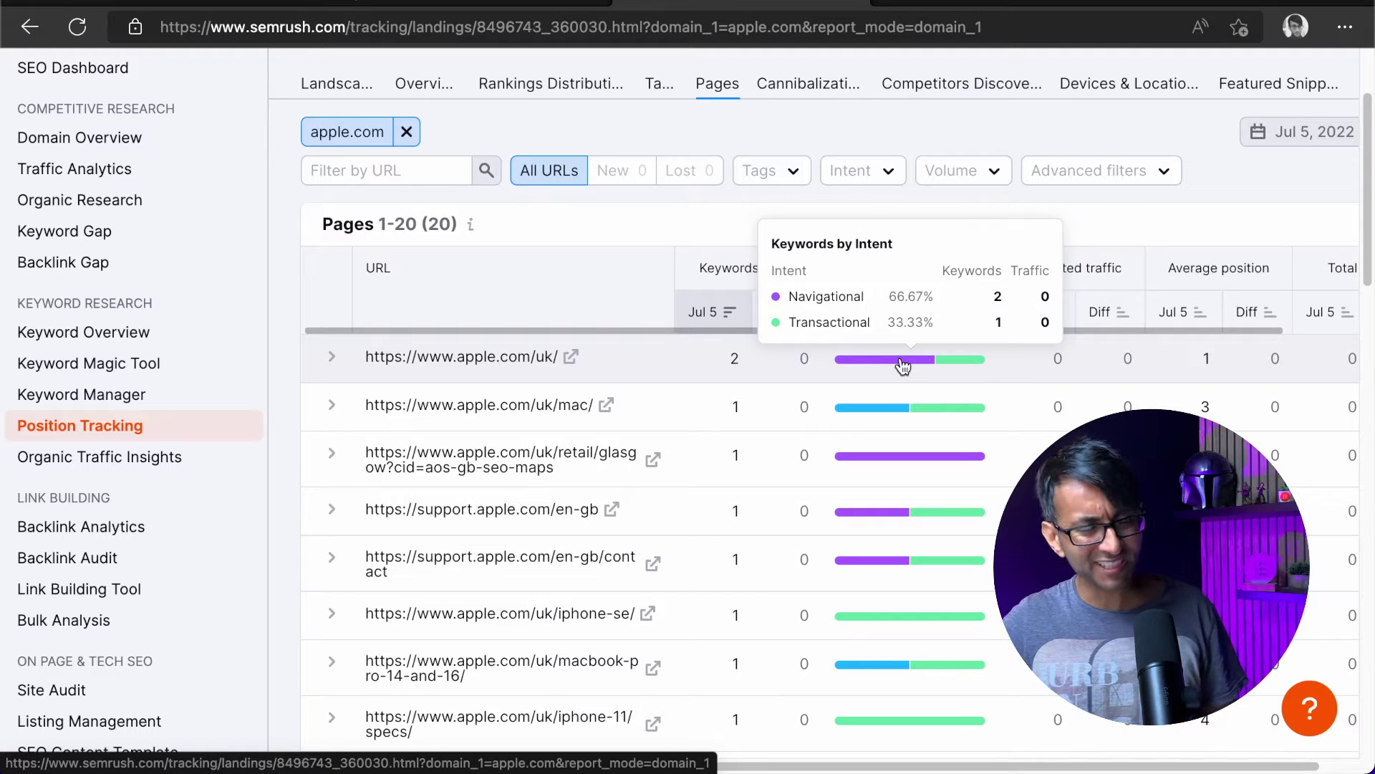
mouse_move(886, 416)
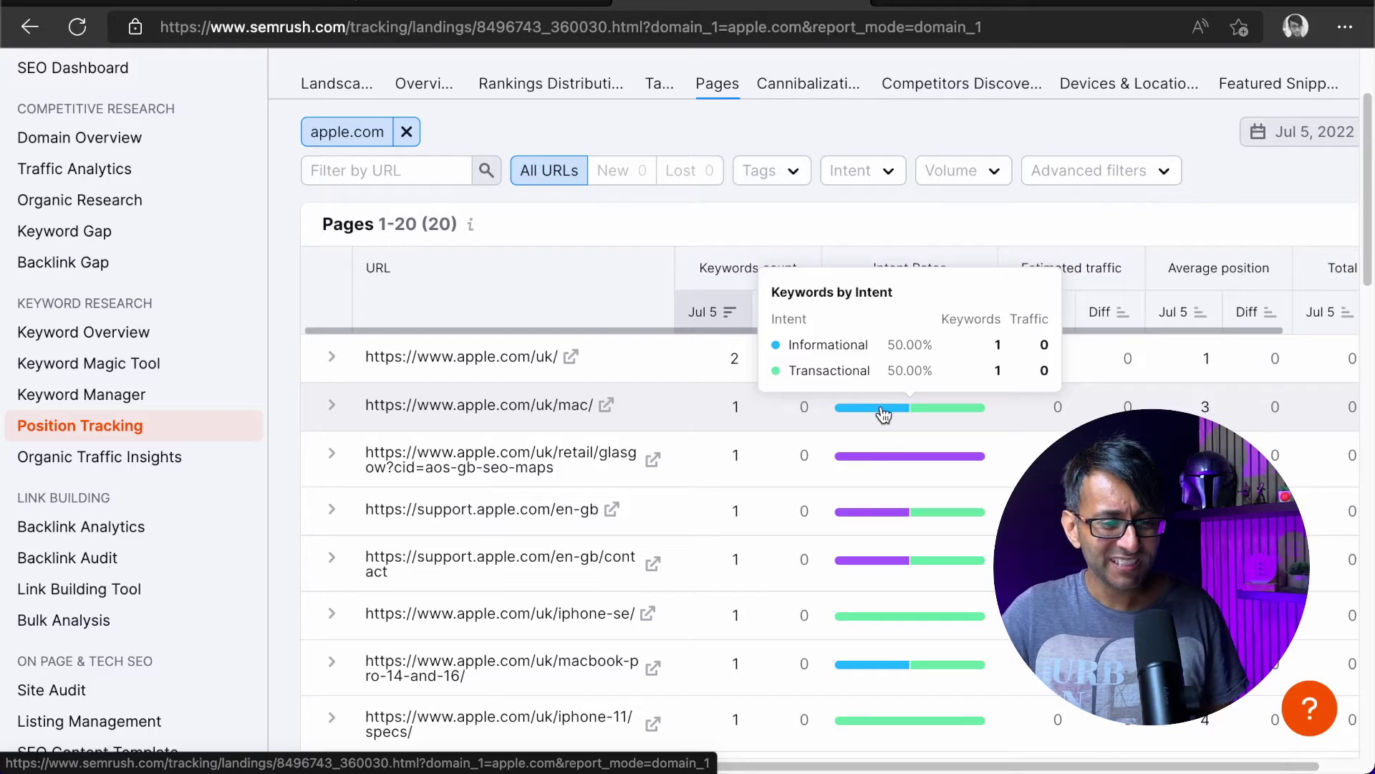
scroll(881, 429, "down", 1)
scroll(863, 465, "down", 8)
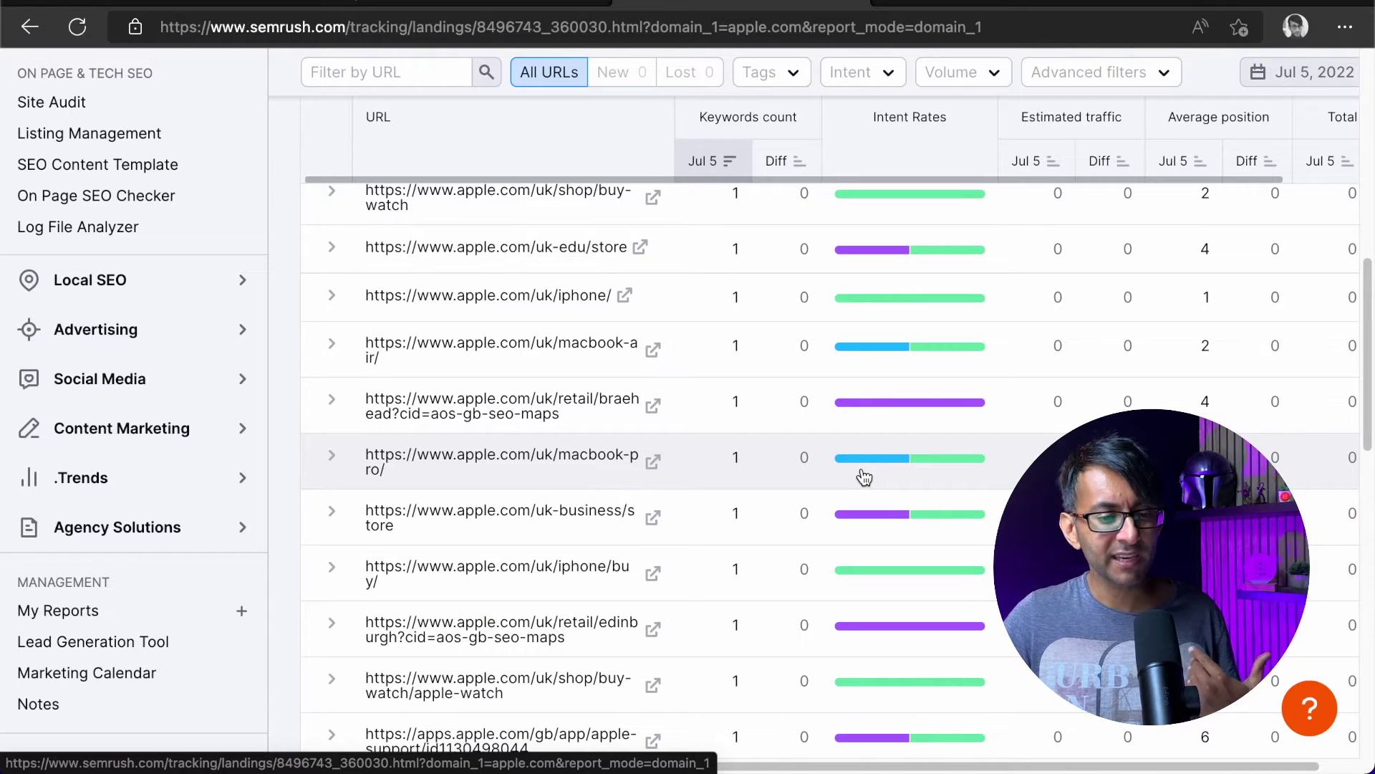
scroll(864, 476, "up", 1)
scroll(863, 476, "up", 10)
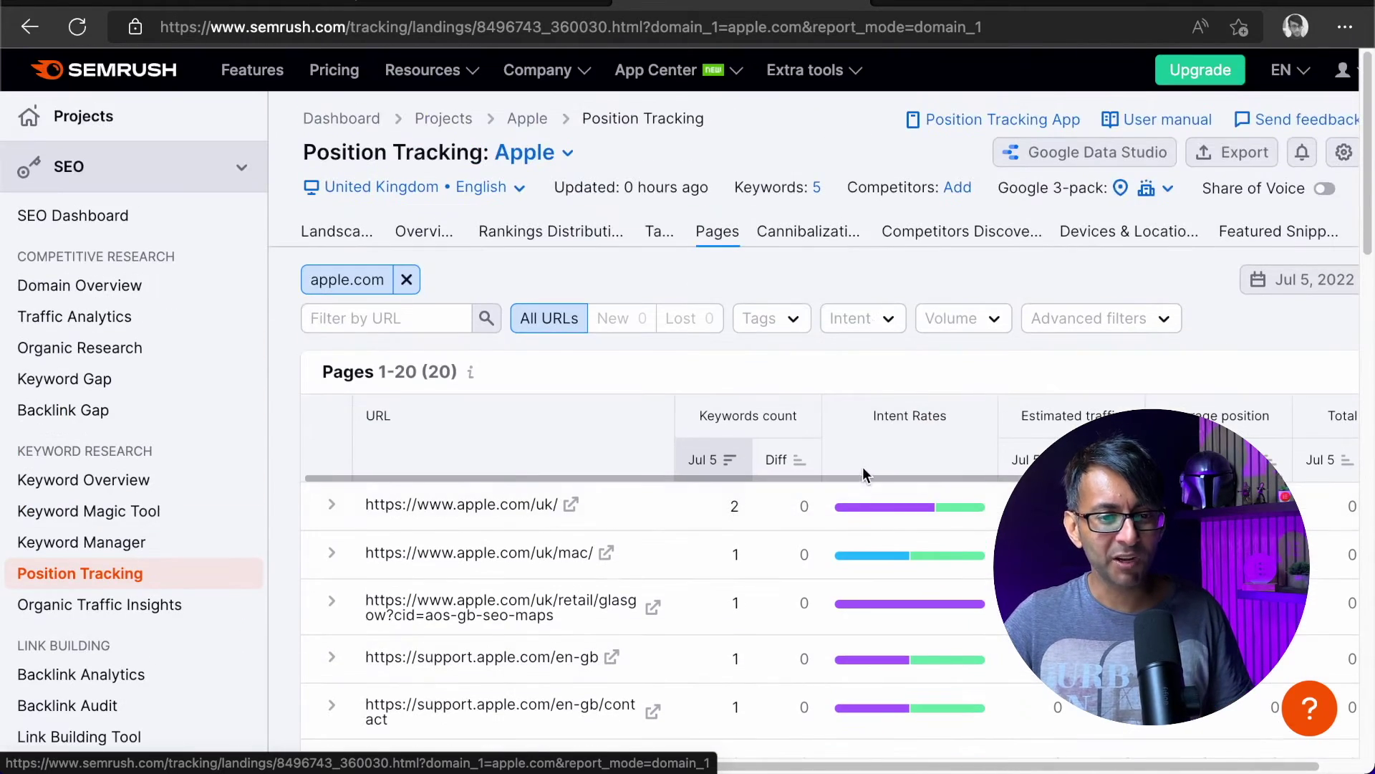
- View the Cannibalization report and examine the competition map and competitor domains in the Competitors Discovery report
left_click(804, 236)
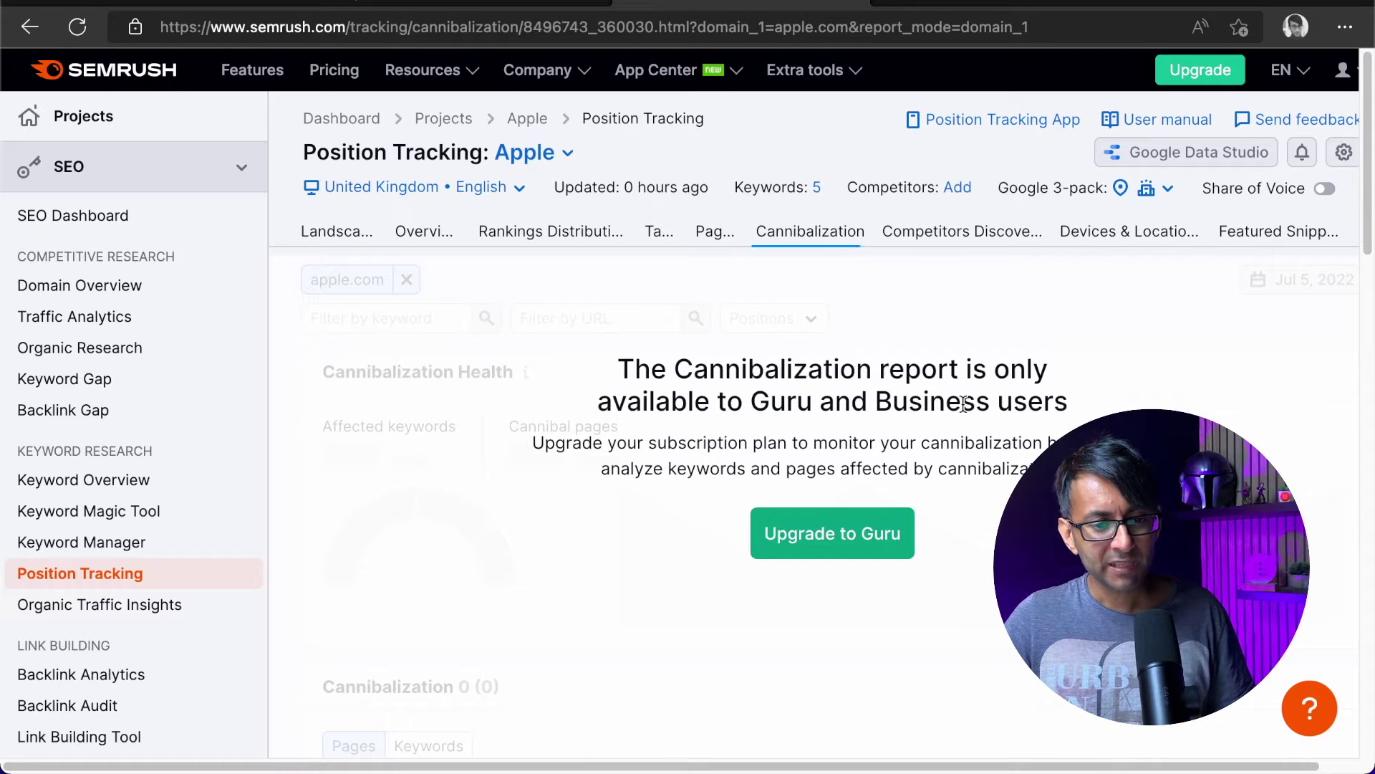
left_click(945, 233)
scroll(841, 543, "down", 5)
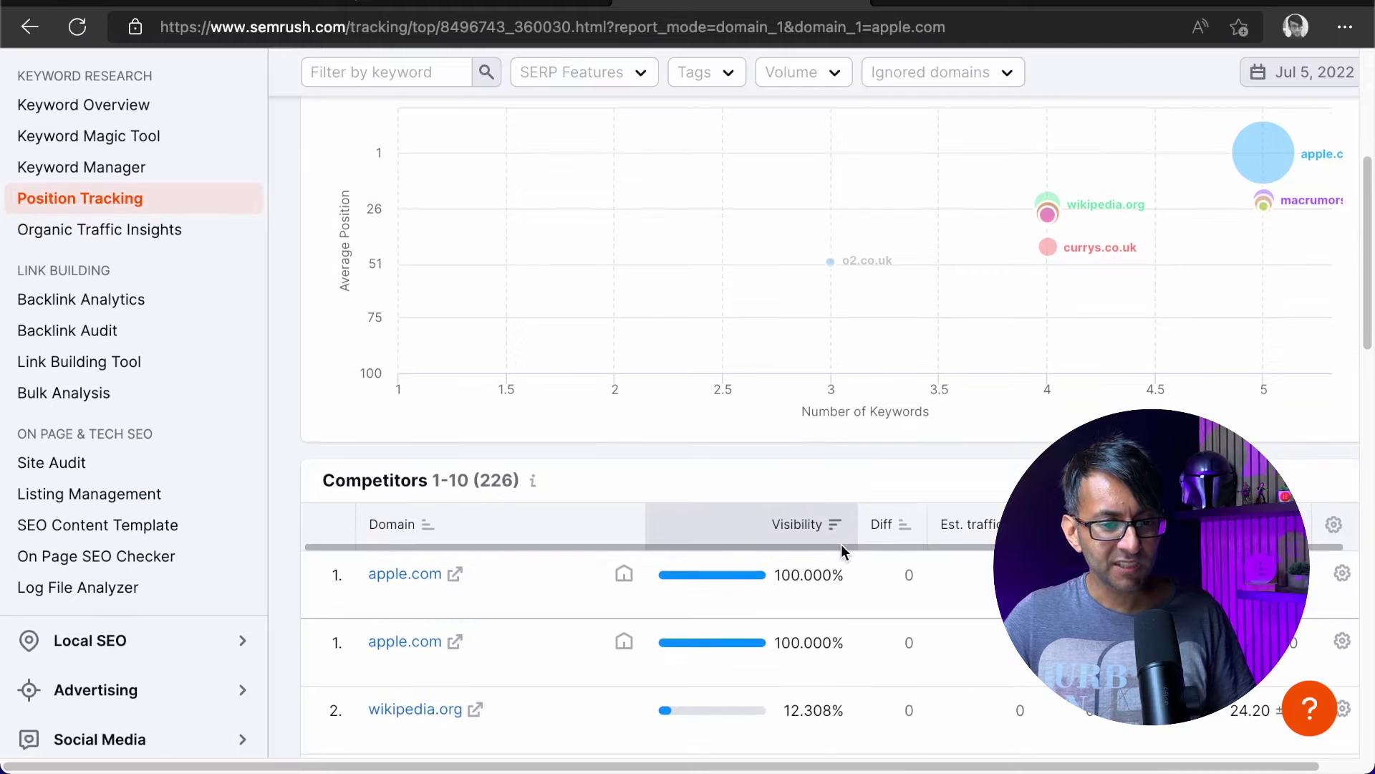
scroll(831, 545, "down", 4)
scroll(759, 539, "down", 2)
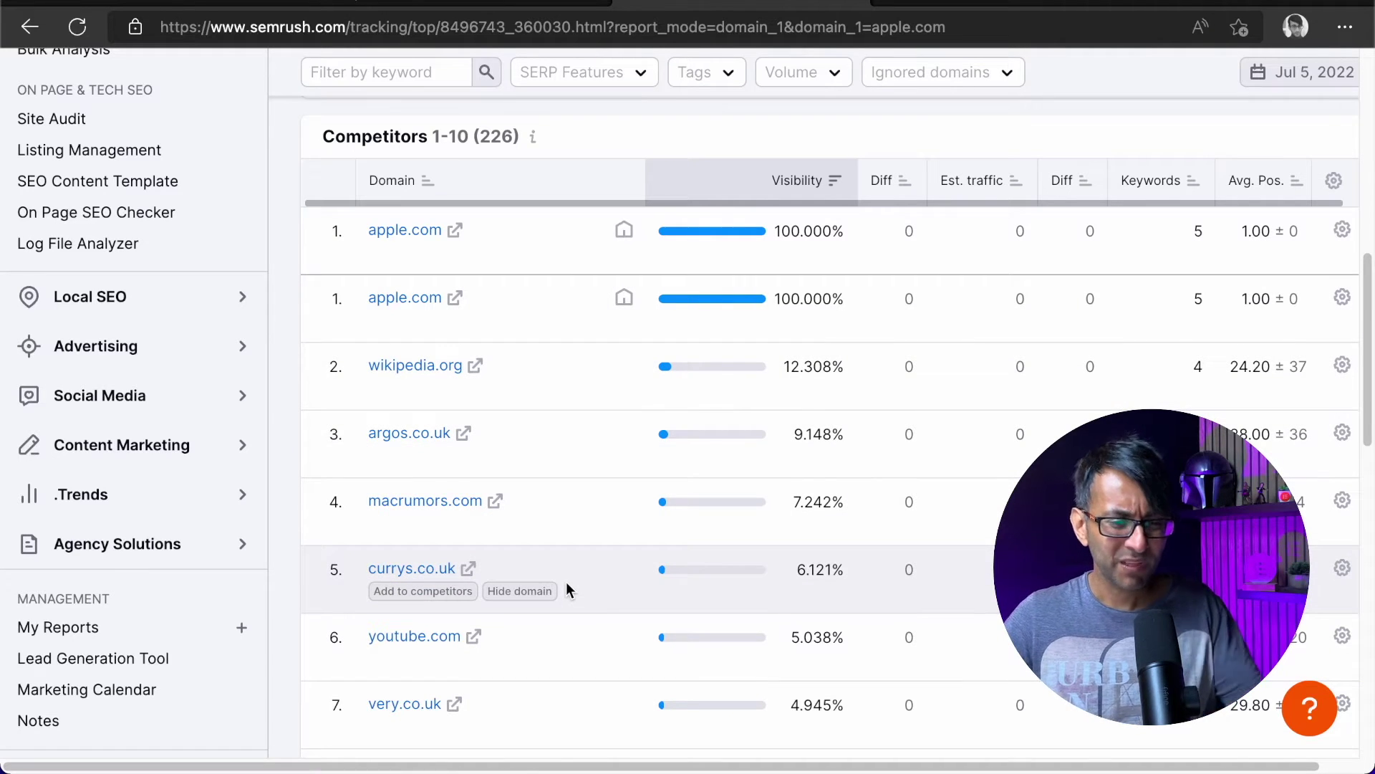
scroll(595, 608, "down", 4)
scroll(595, 609, "down", 1)
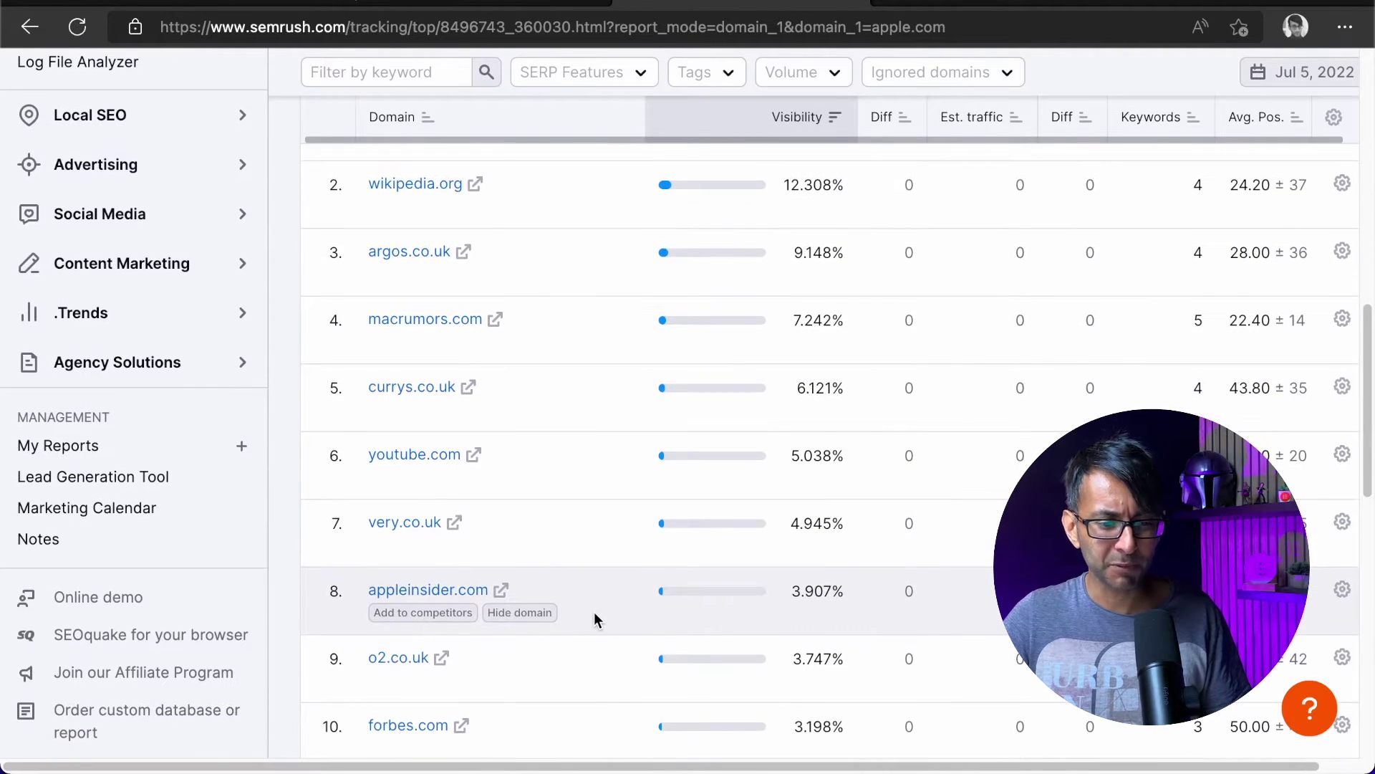
scroll(595, 609, "up", 10)
scroll(594, 611, "up", 1)
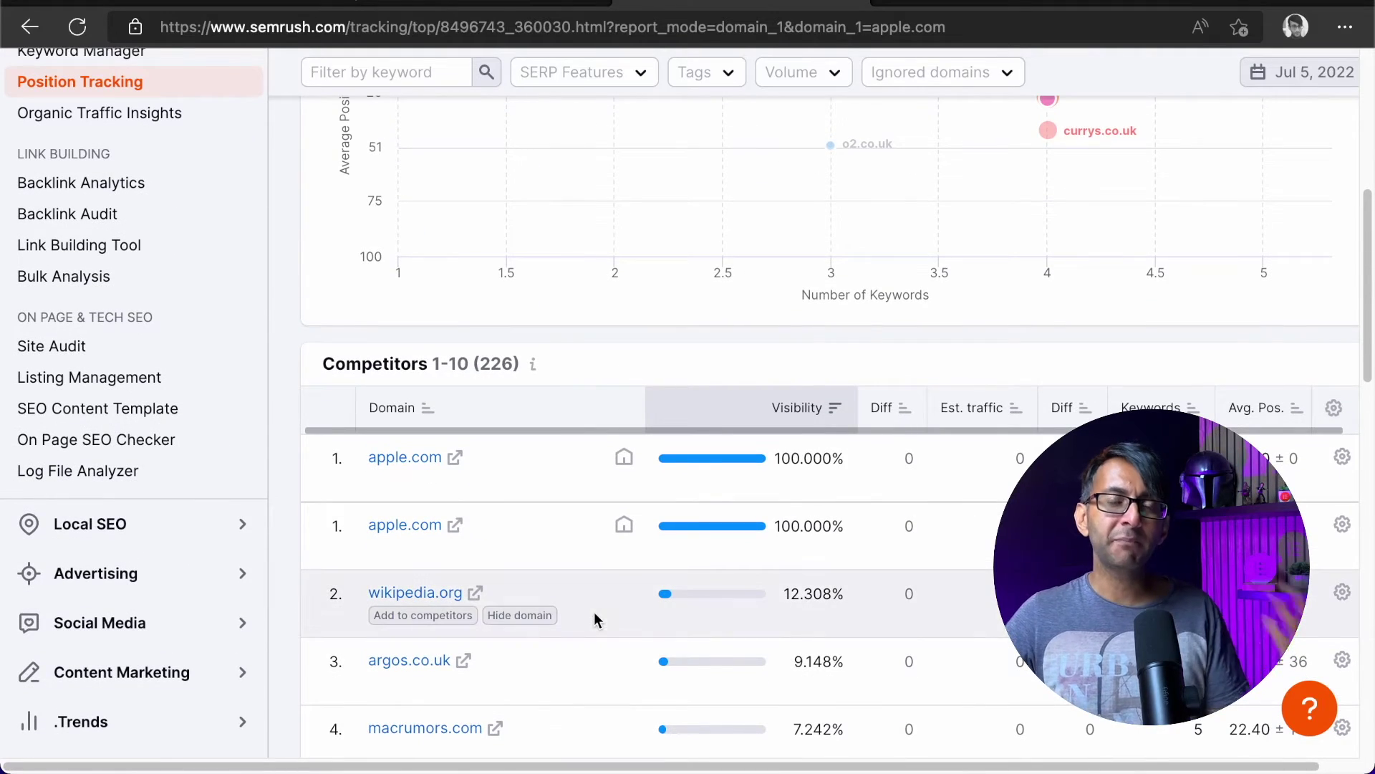
scroll(613, 605, "up", 10)
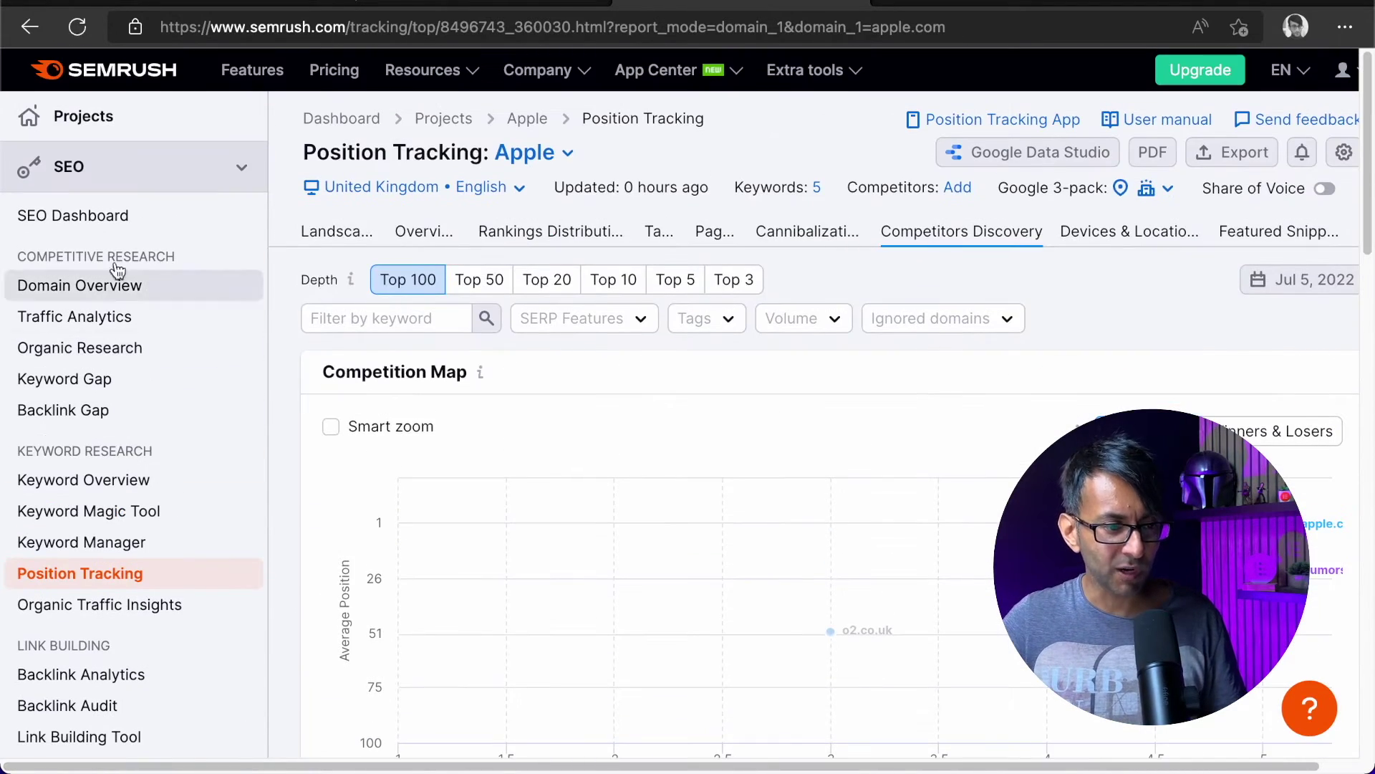
- Open the domain overview of the competitor elementor.com from the projects page and view its top organic keywords for the UK
left_click(85, 114)
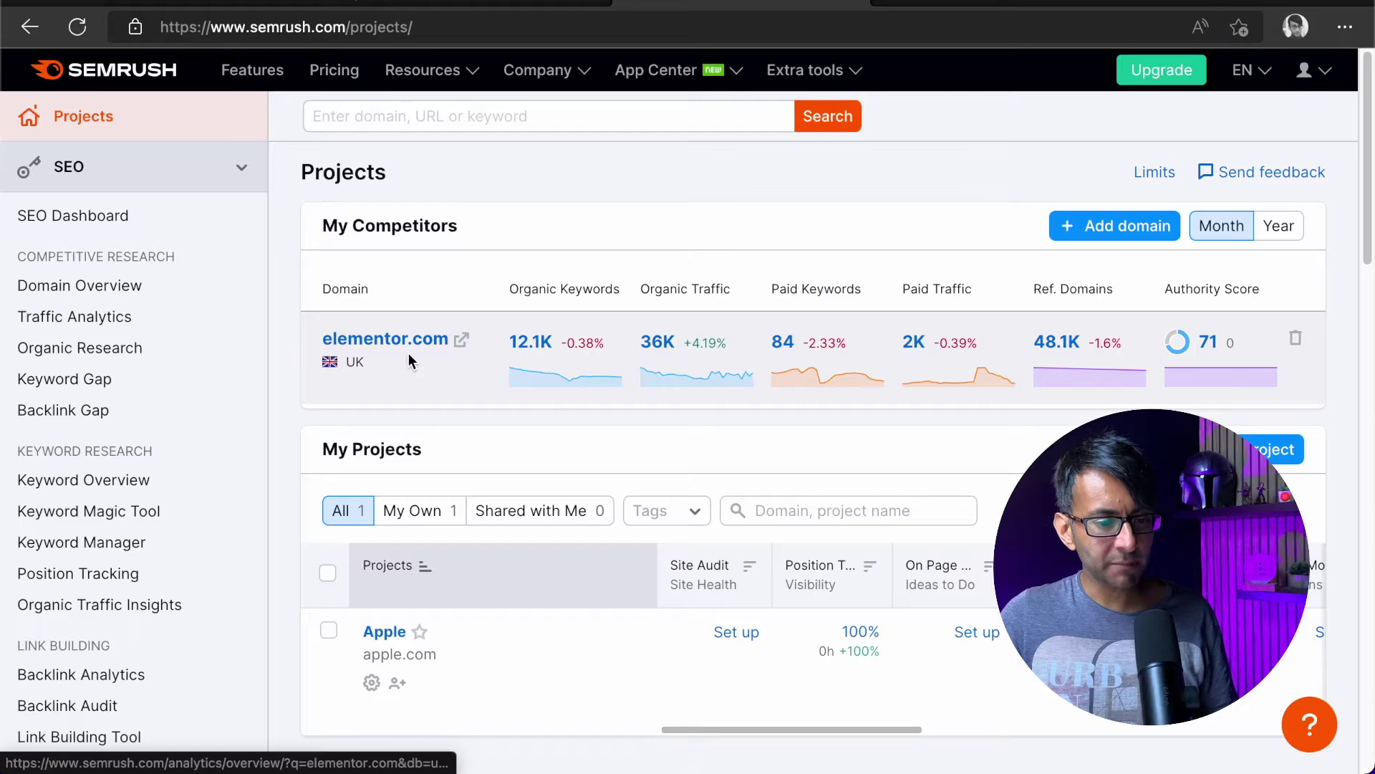
left_click(417, 339)
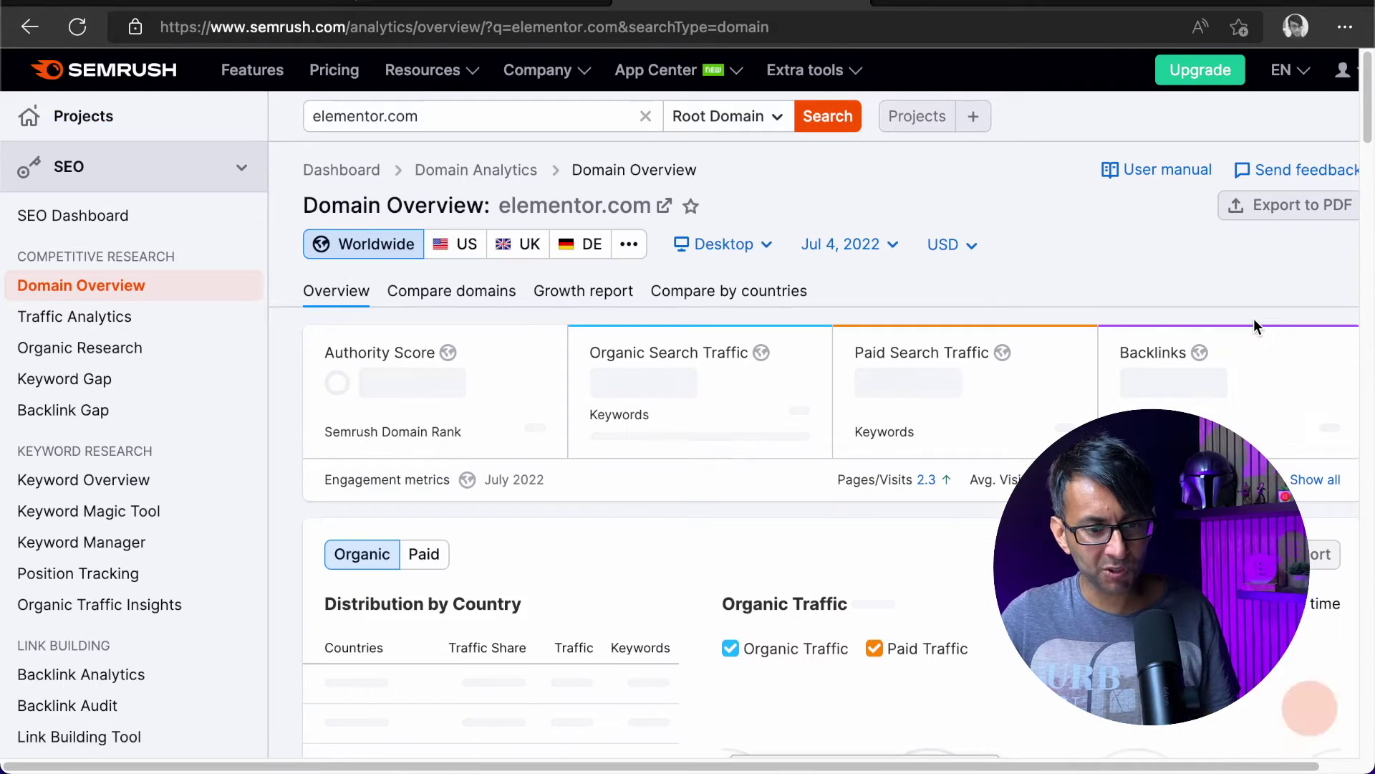
left_click_drag(1364, 122, 1368, 262)
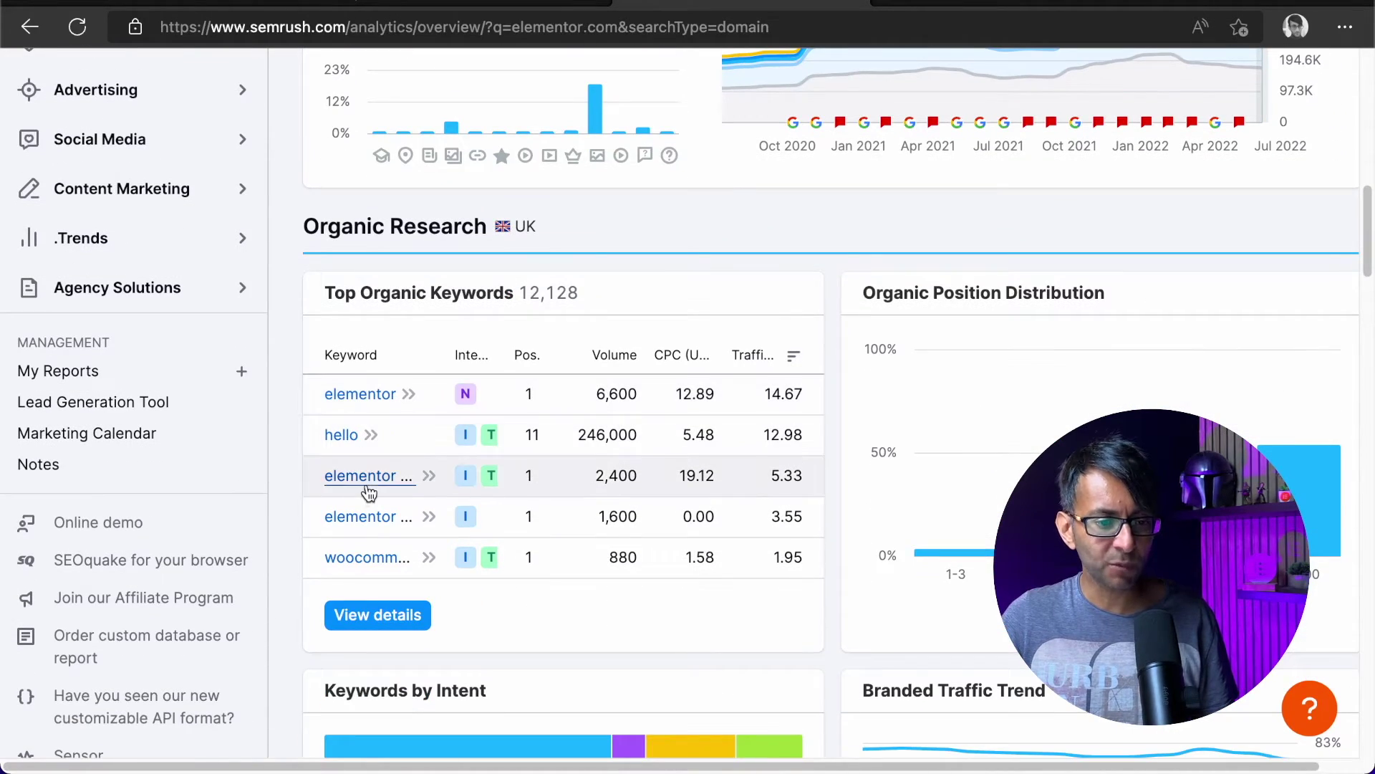
scroll(364, 552, "down", 1)
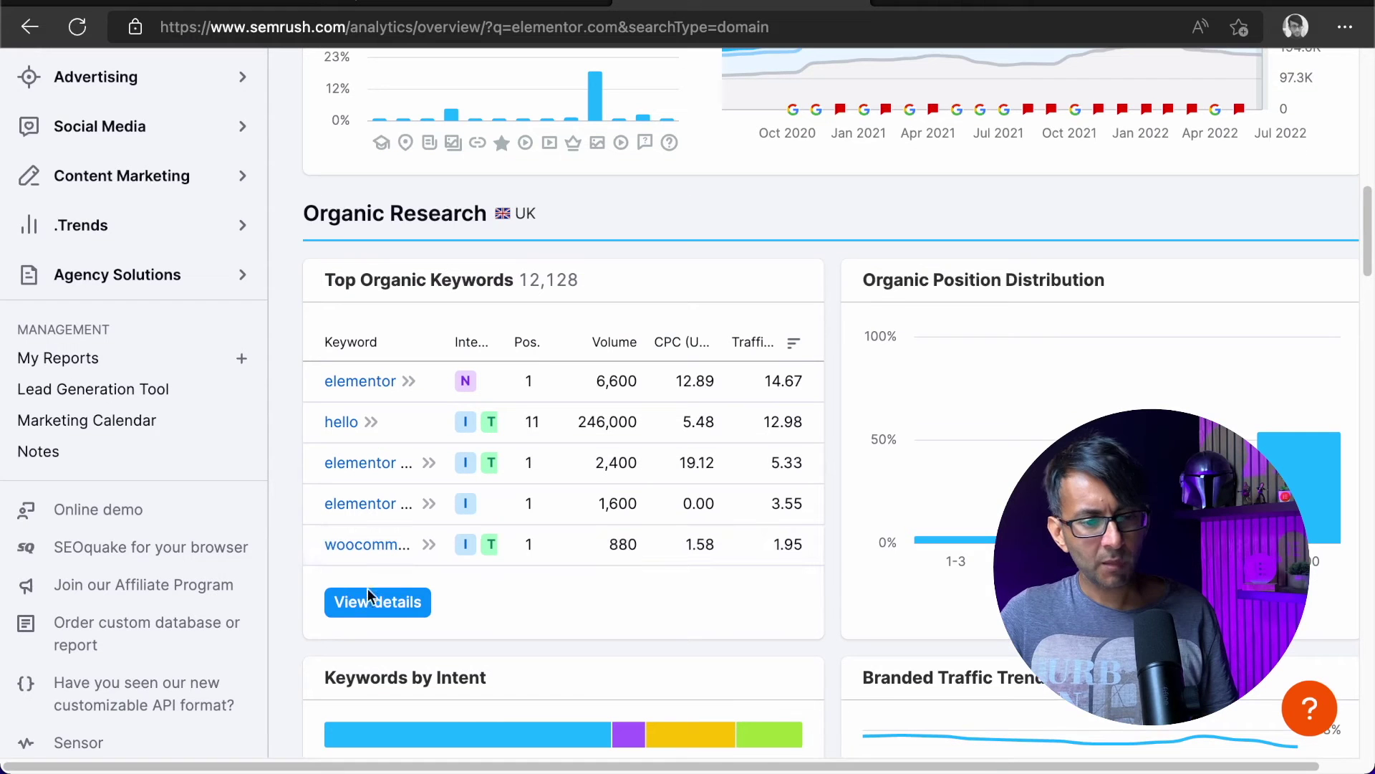
- Open the full UK organic positions list of elementor.com and examine the keywords with their intent, position, traffic and volume
left_click(400, 610)
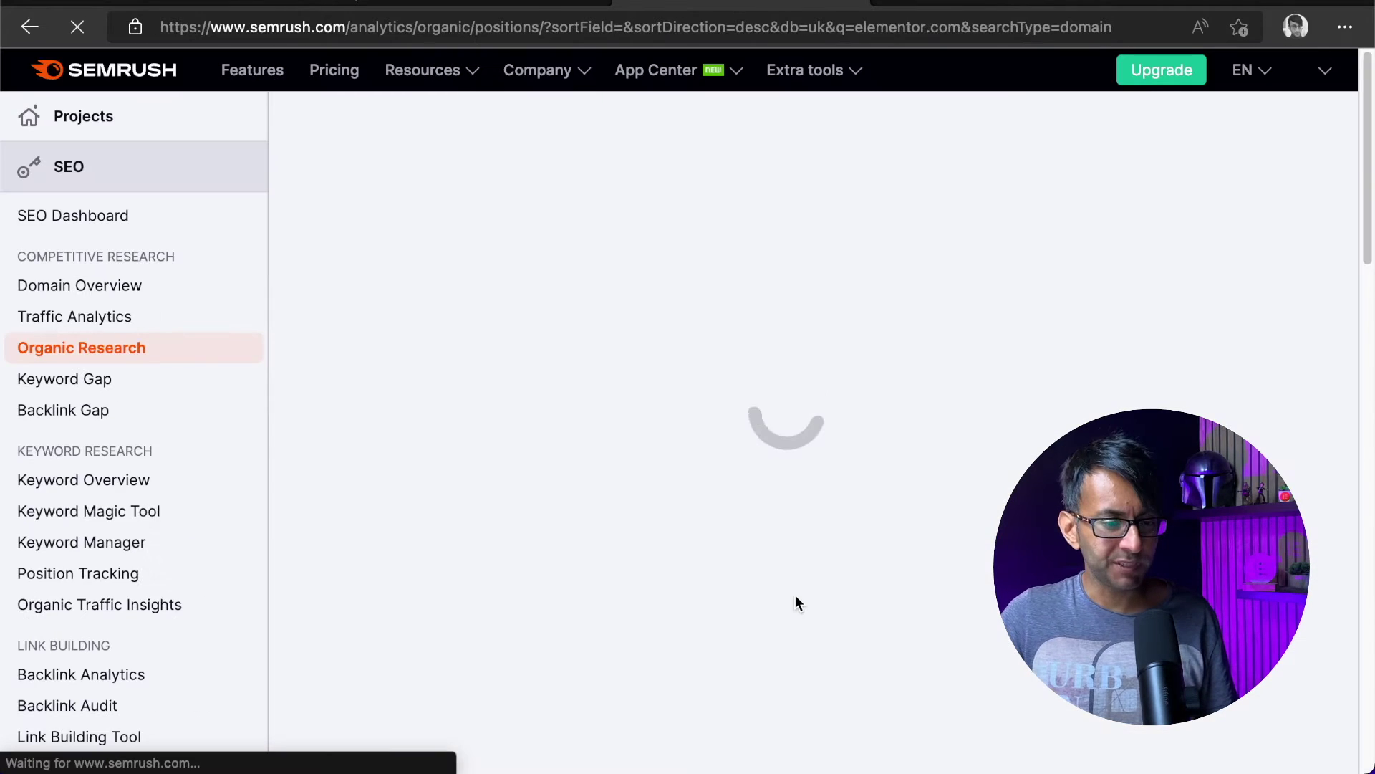
scroll(805, 604, "down", 8)
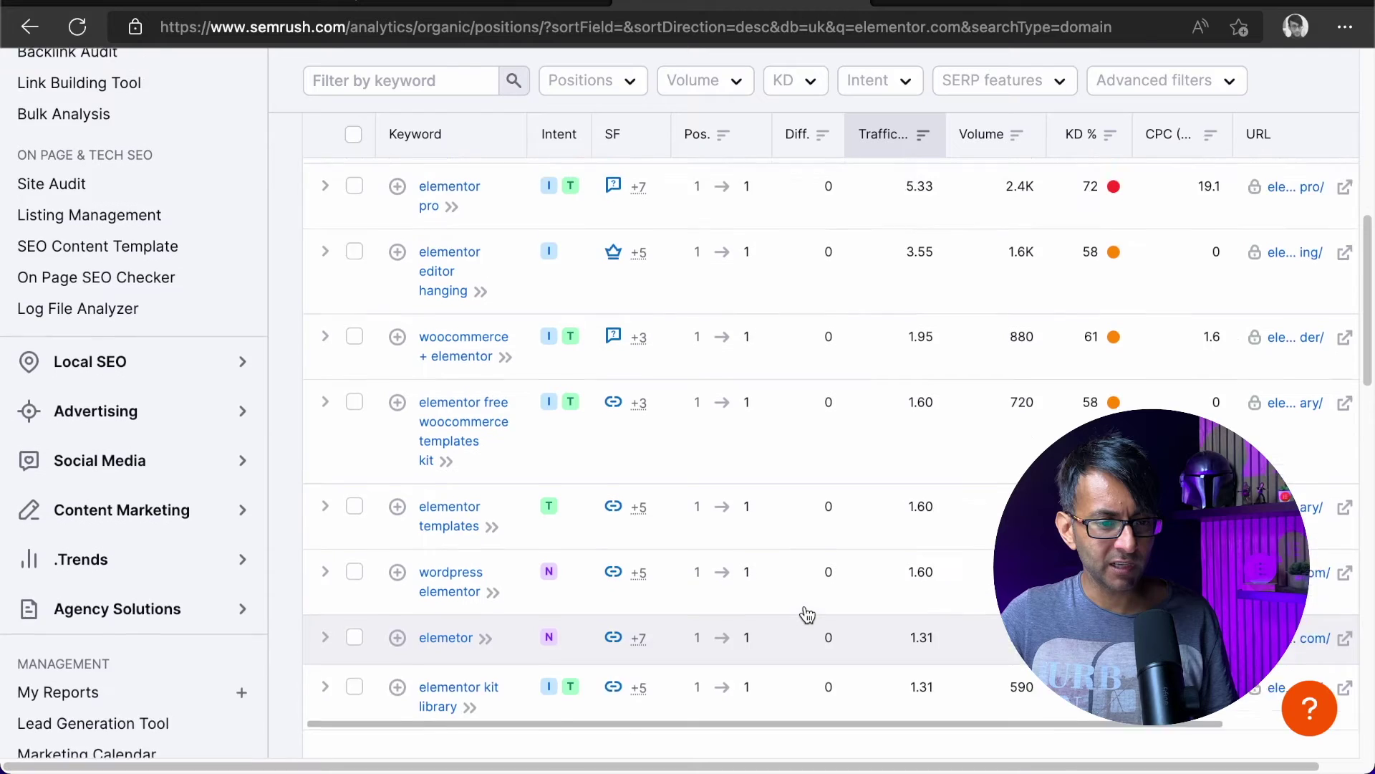
scroll(709, 574, "up", 2)
scroll(597, 548, "up", 1)
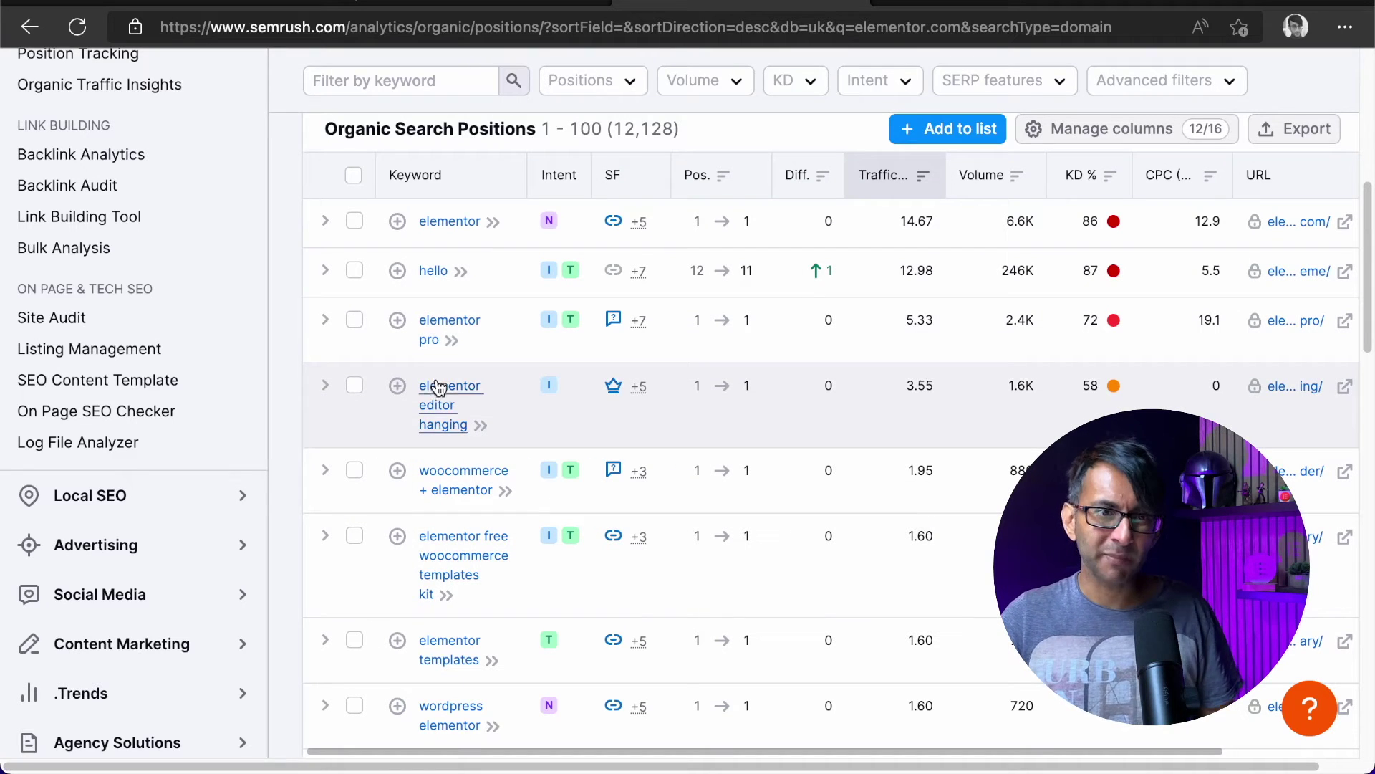
left_click(461, 434)
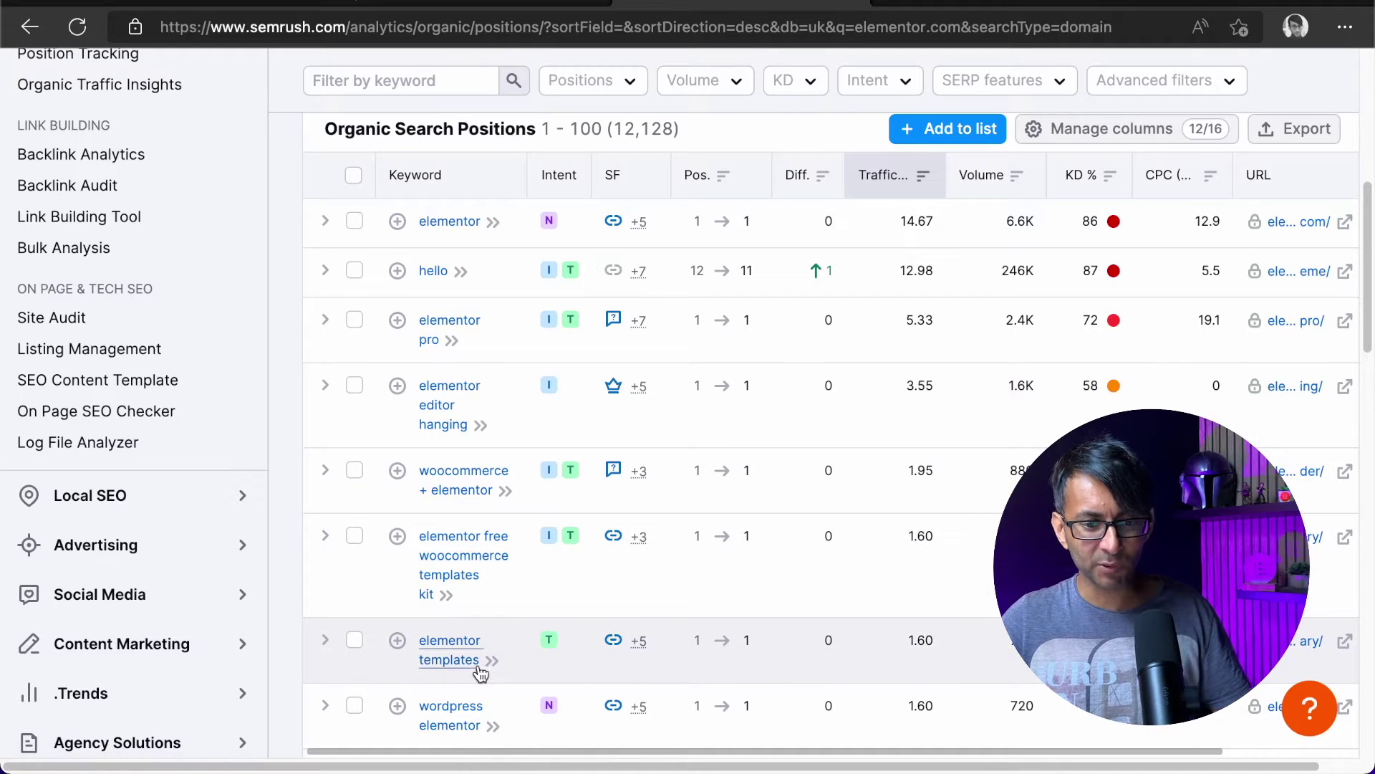
scroll(810, 591, "up", 2)
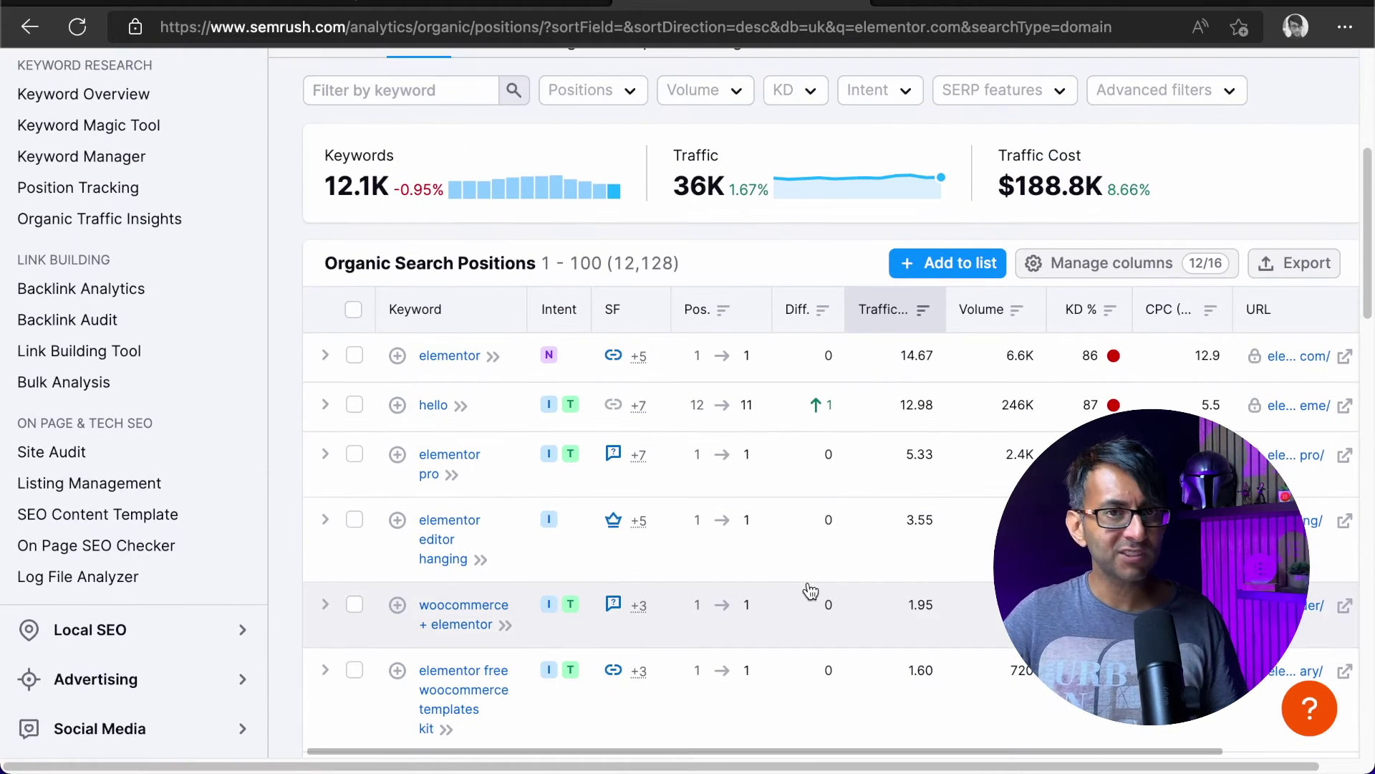
scroll(810, 591, "up", 3)
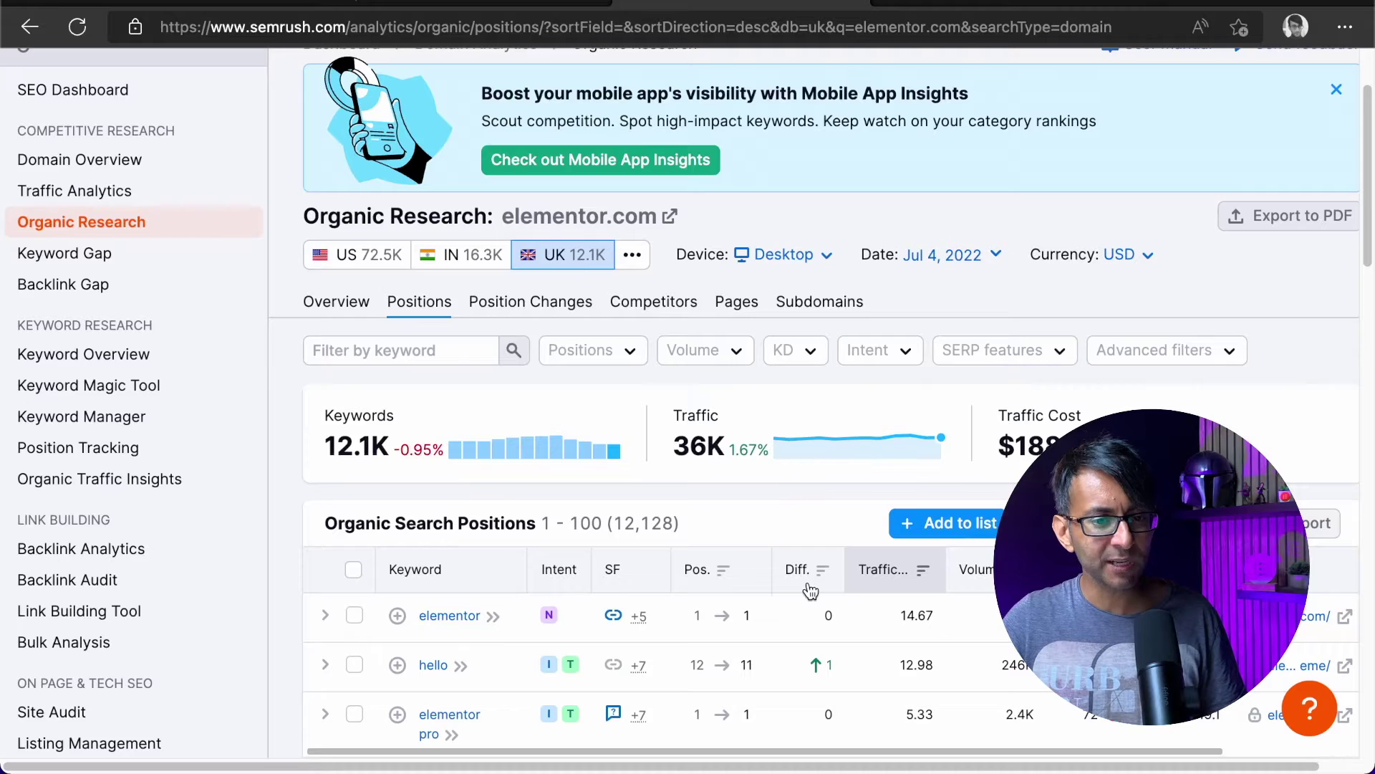
- Open the Organic Research Pages report for elementor.com and review which URLs bring the most traffic
left_click(735, 303)
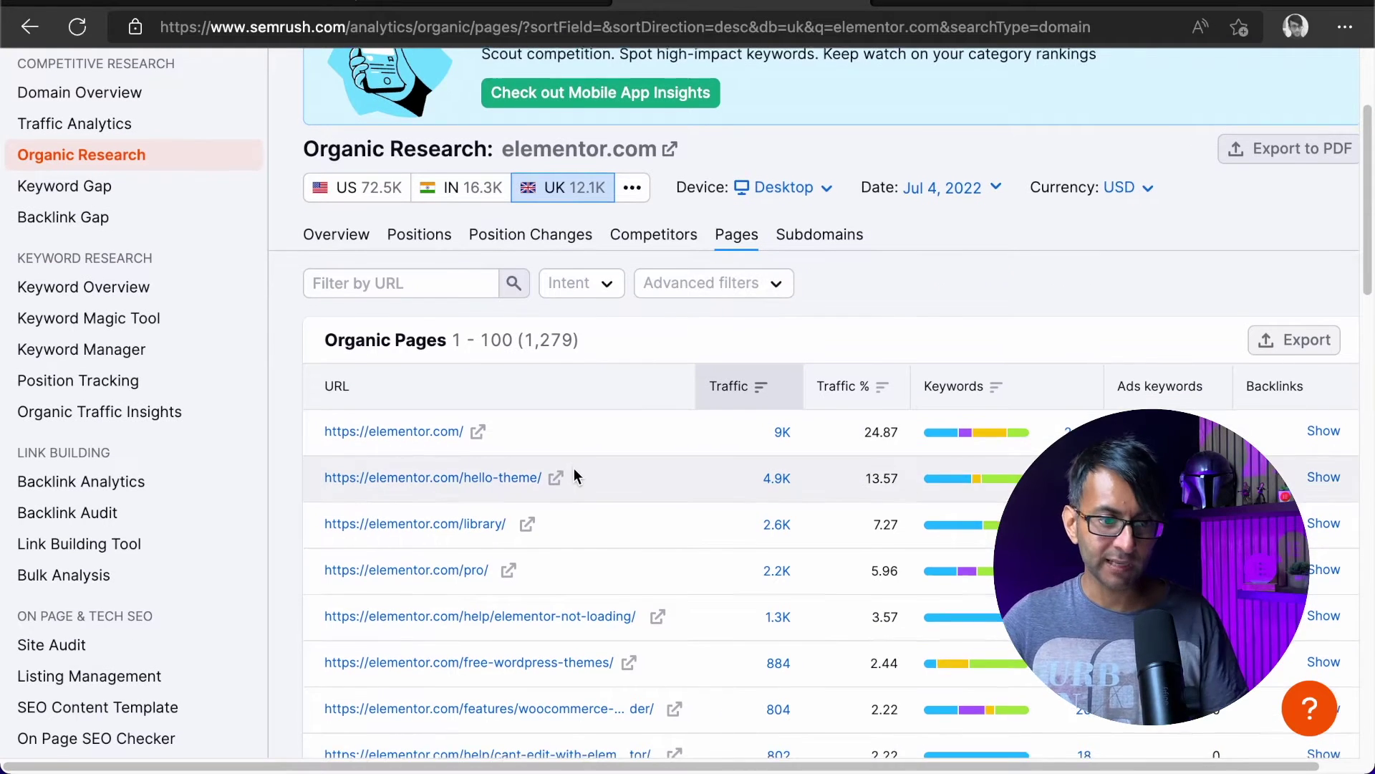
scroll(573, 467, "down", 2)
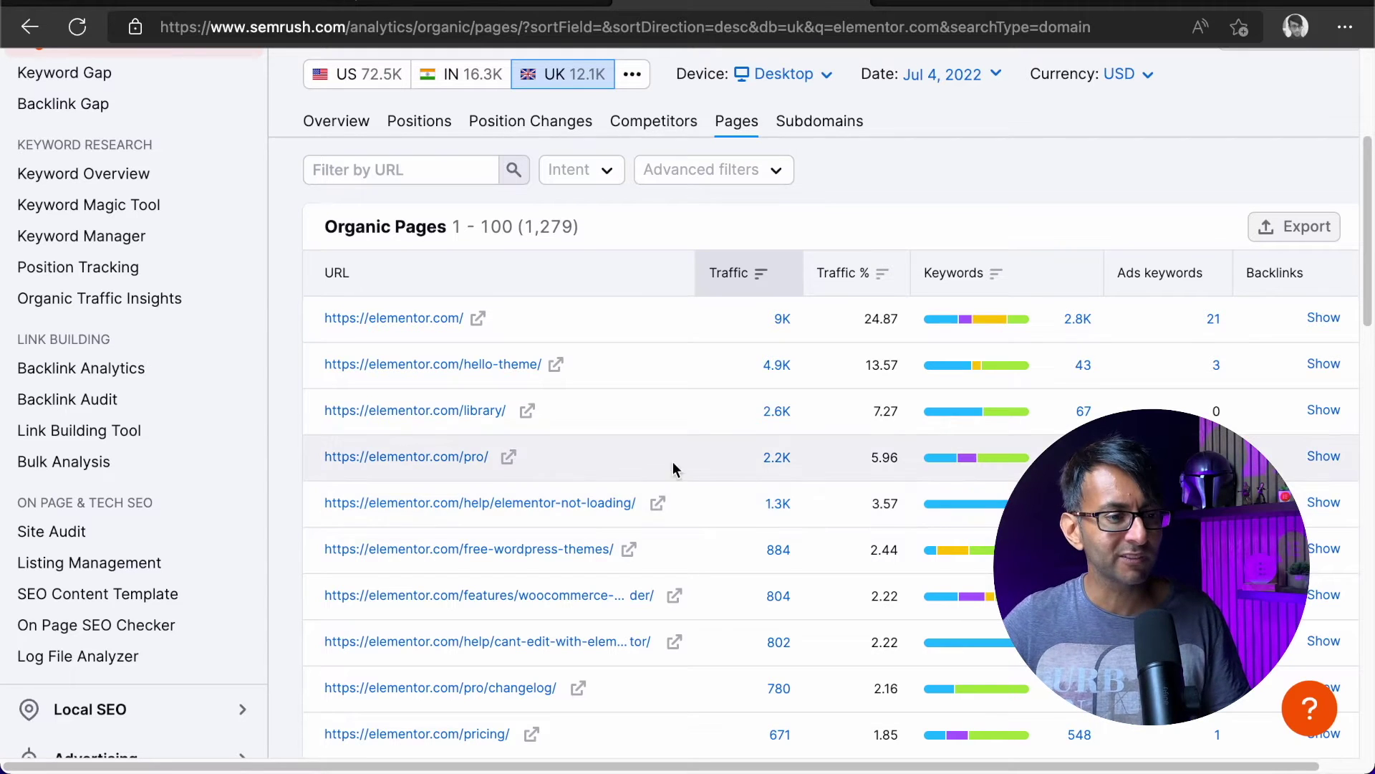
scroll(264, 522, "up", 4)
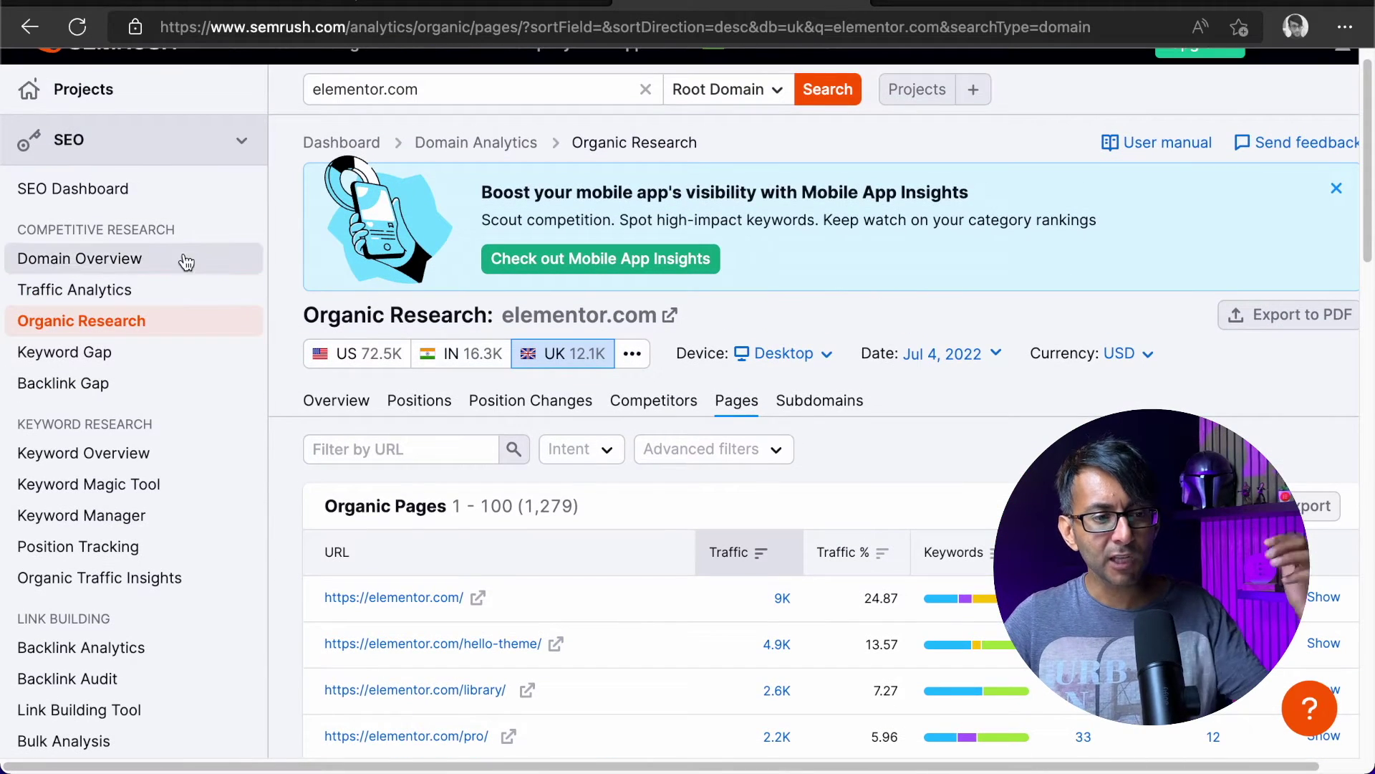
scroll(161, 258, "up", 1)
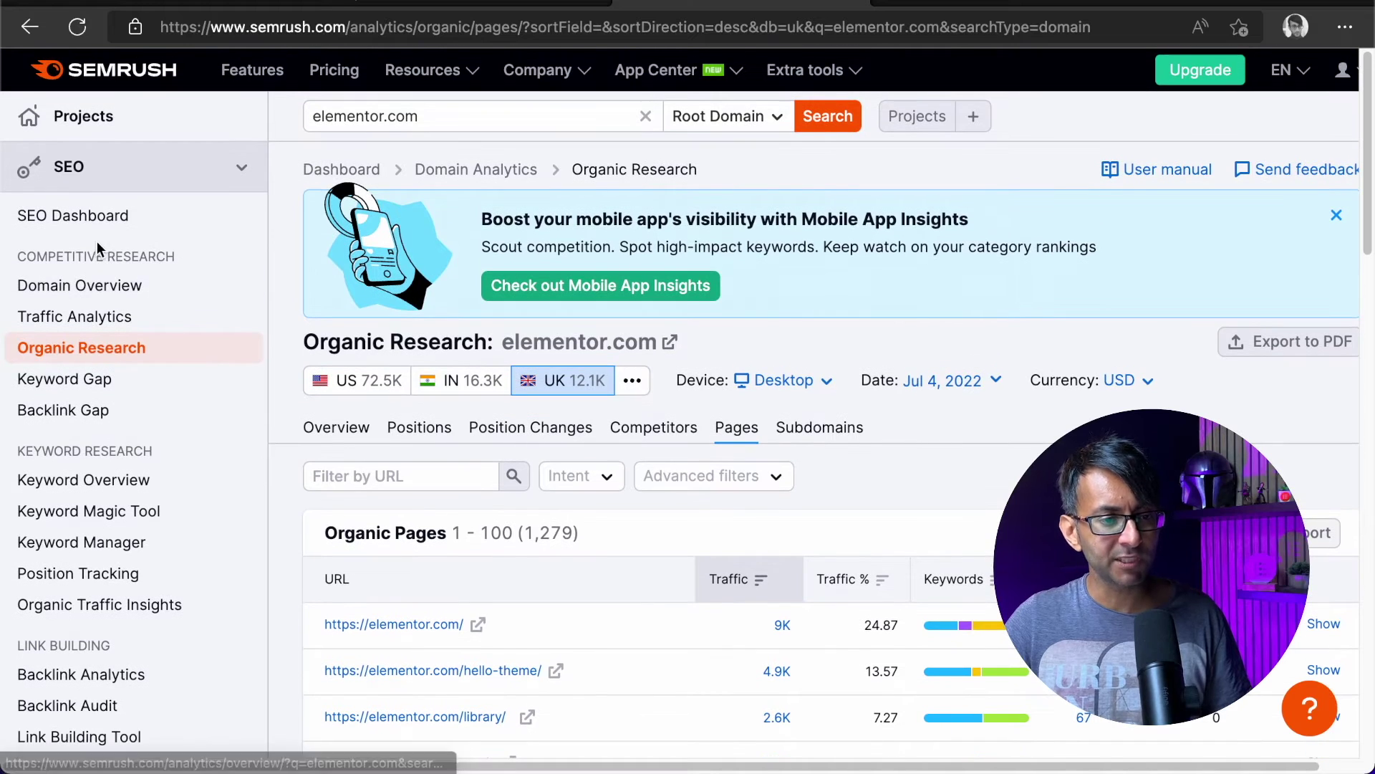
- Open the SEO Dashboard of the Apple project and review its analytics, position tracking and the tools available for setup
left_click(117, 218)
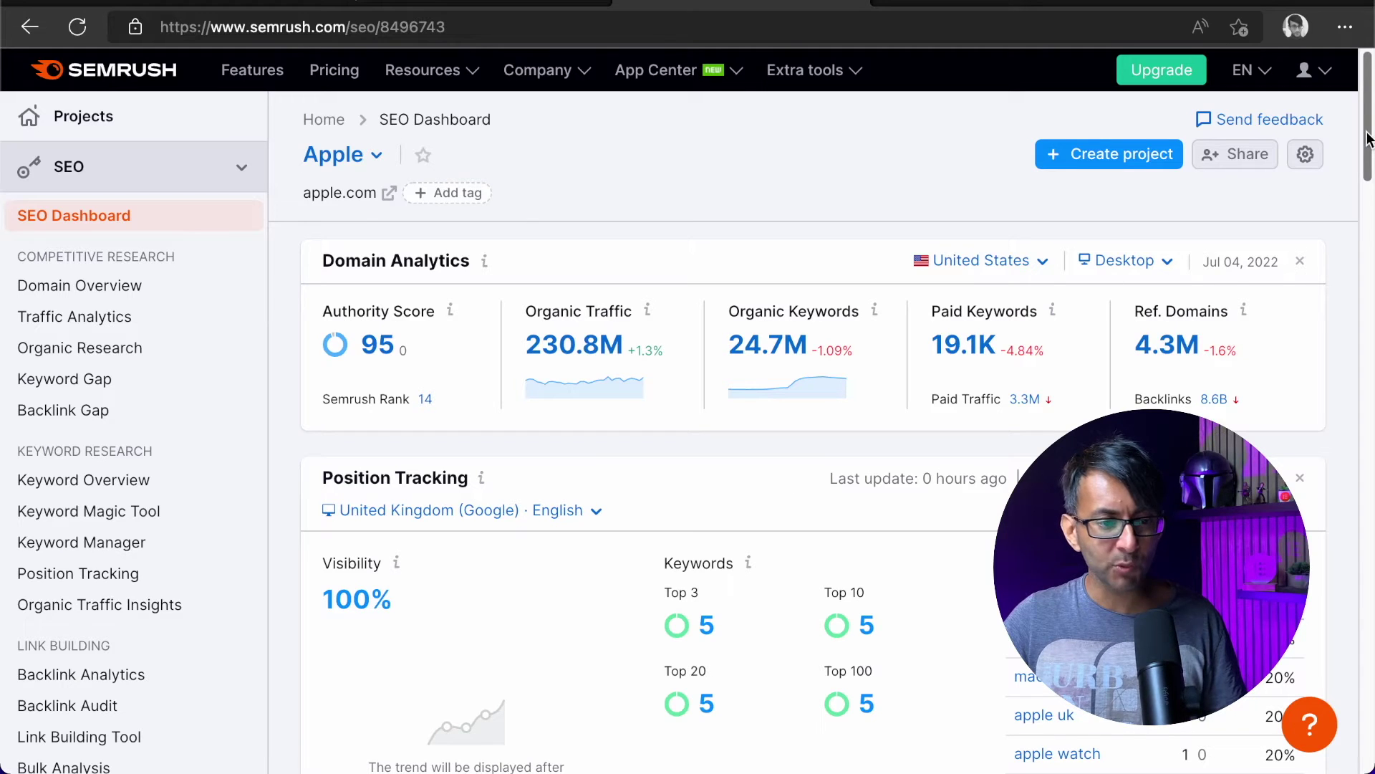
left_click(73, 215)
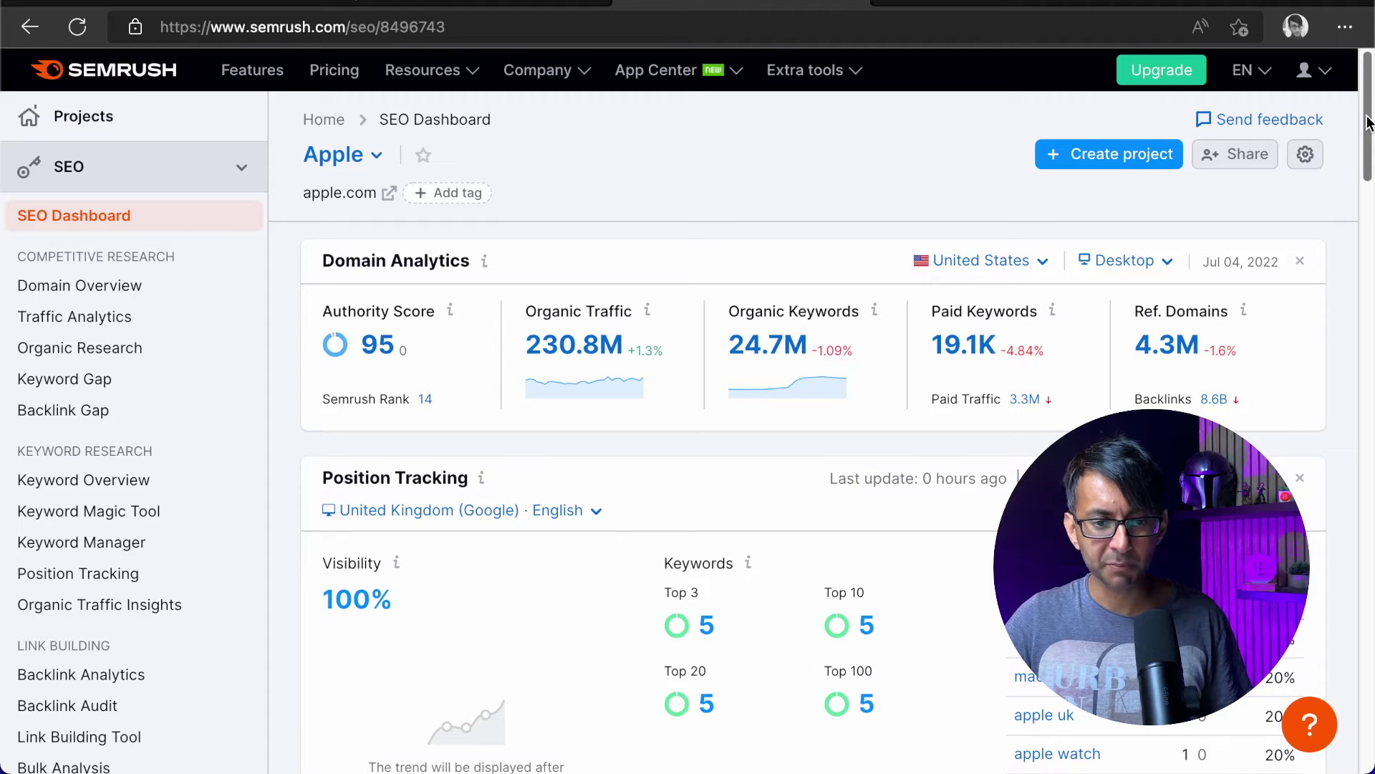
scroll(1368, 122, "down", 9)
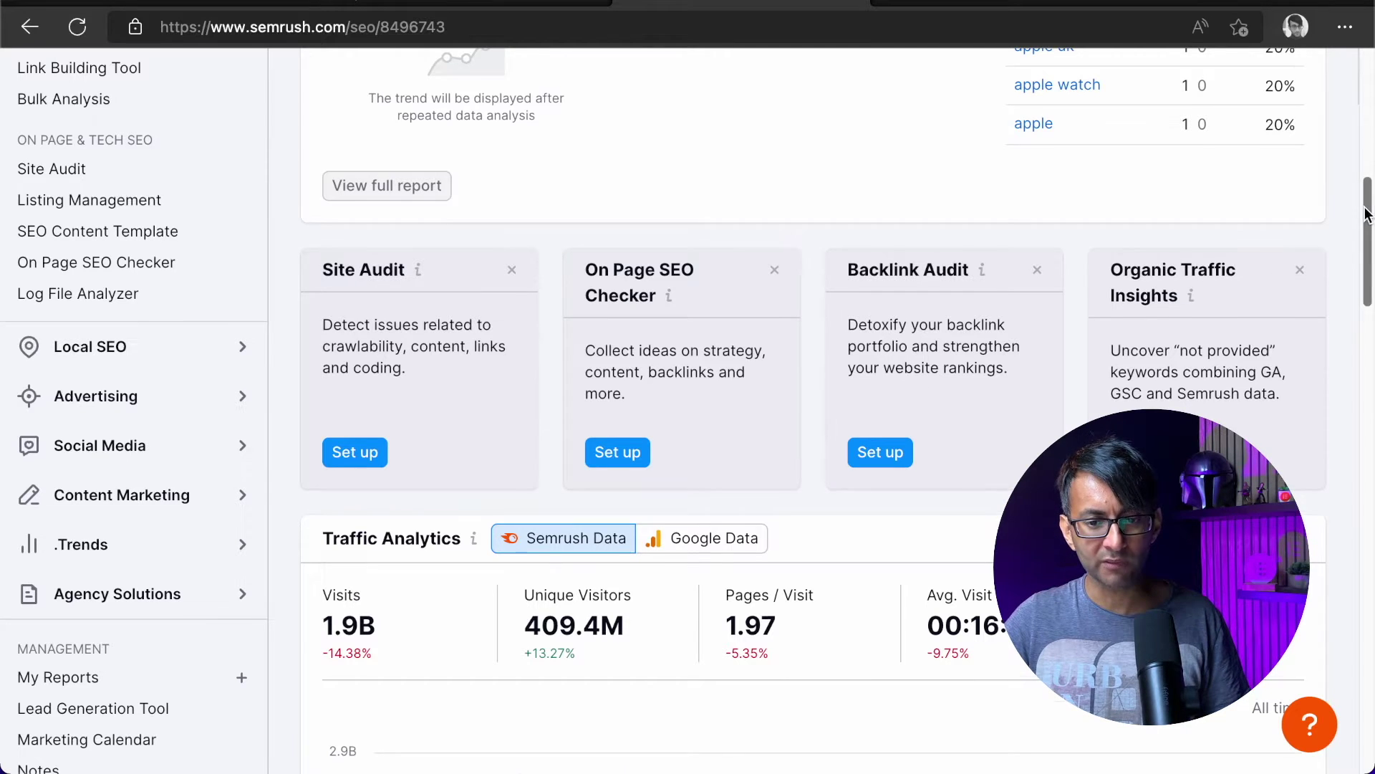
scroll(1367, 215, "down", 10)
left_click_drag(1369, 333, 1370, 183)
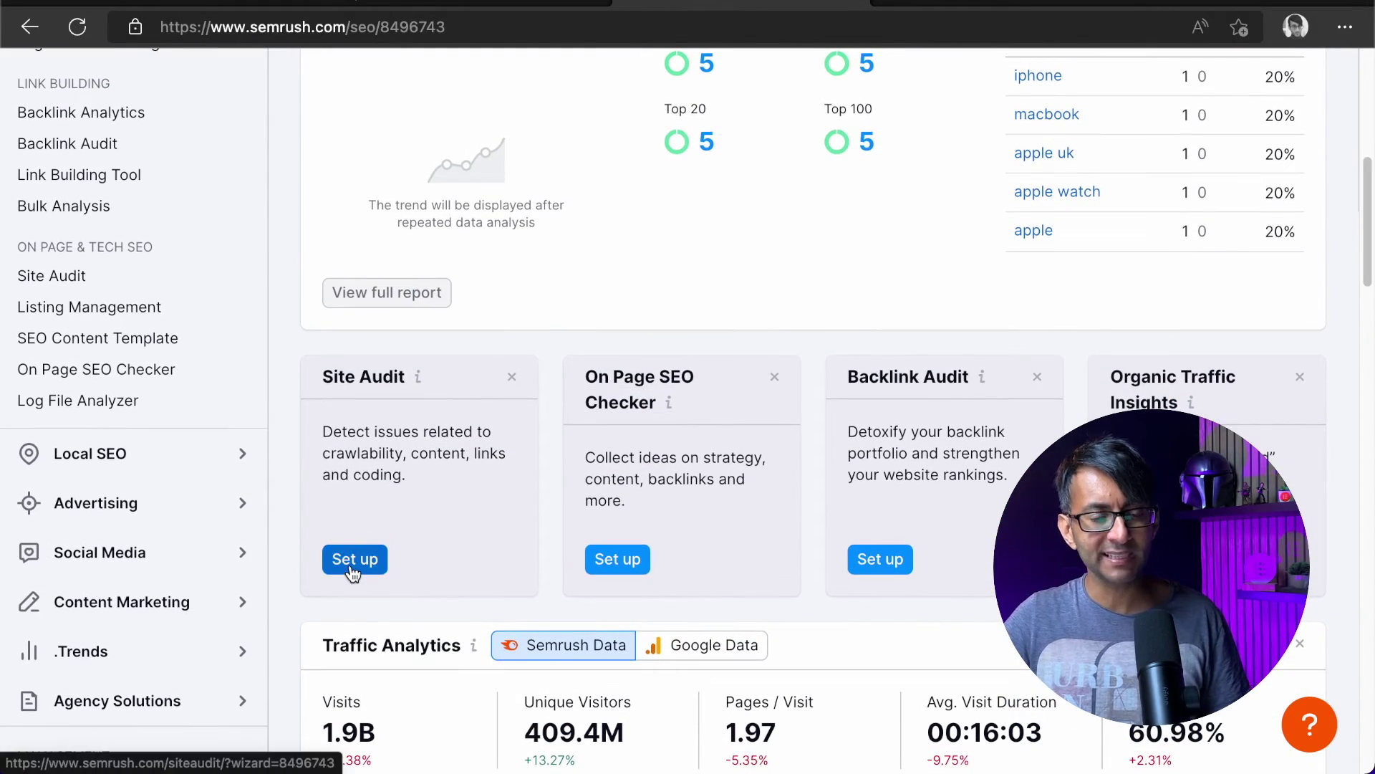
- Set up and start a site audit of apple.com with a limit of 100 checked pages and Website as crawl source
left_click(352, 566)
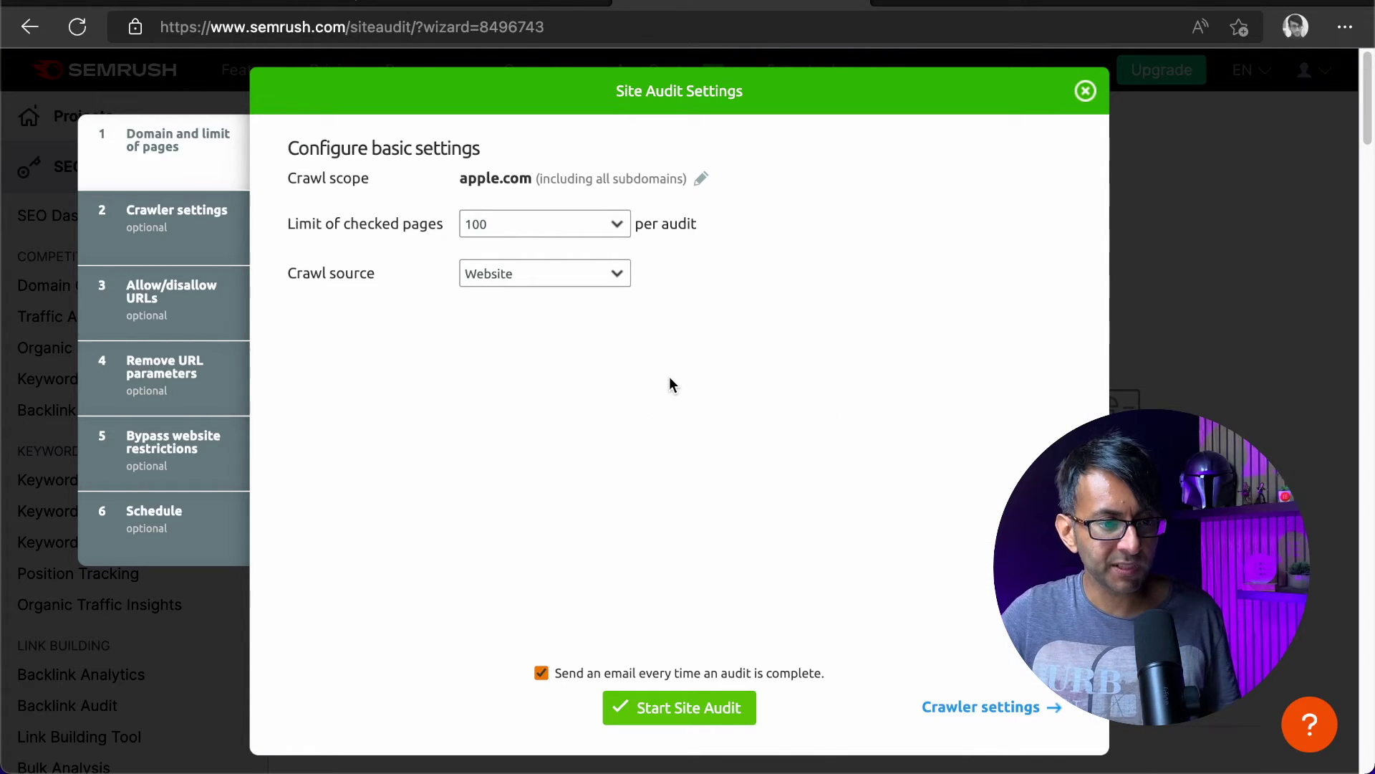
left_click(692, 716)
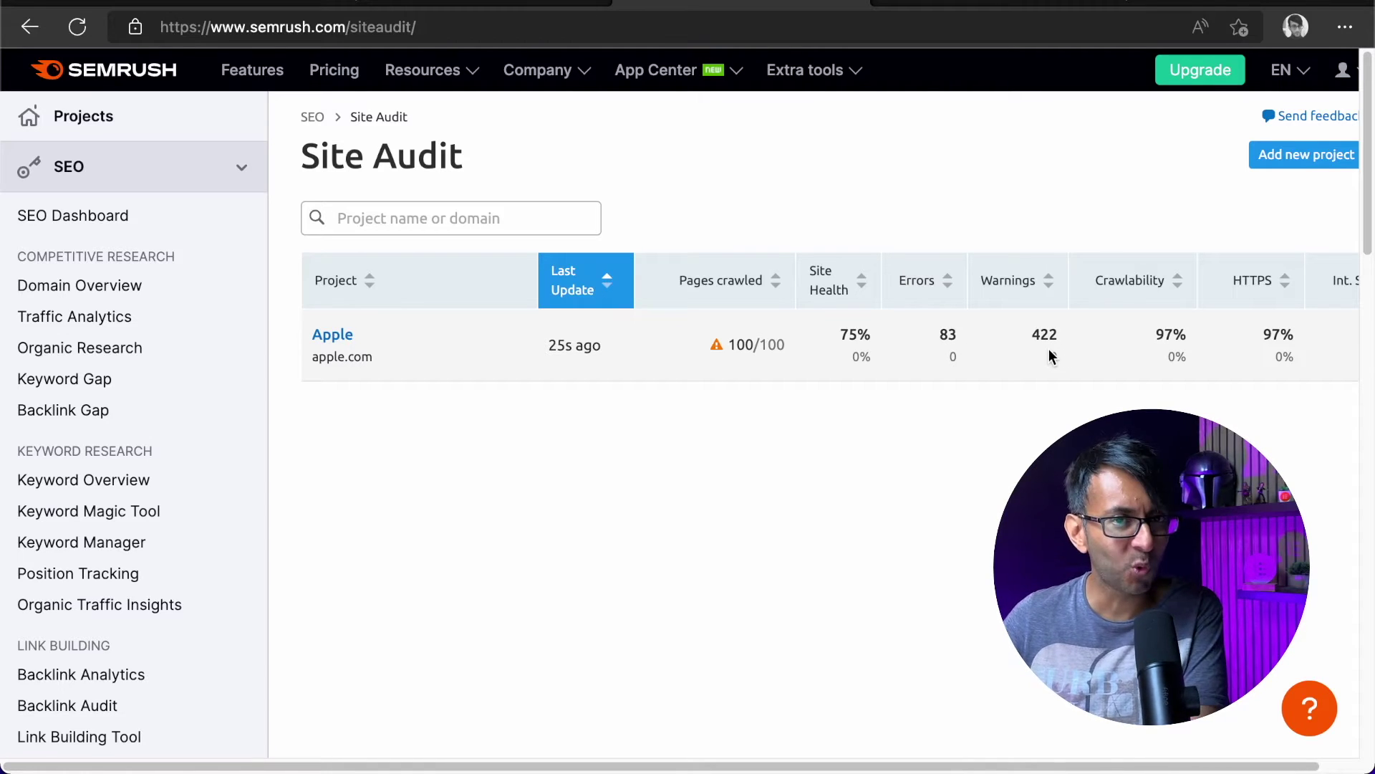
- Review the Apple project's site audit results and the site audit e-mail's health score, crawled pages and issue summary
left_click_drag(1081, 765, 1119, 765)
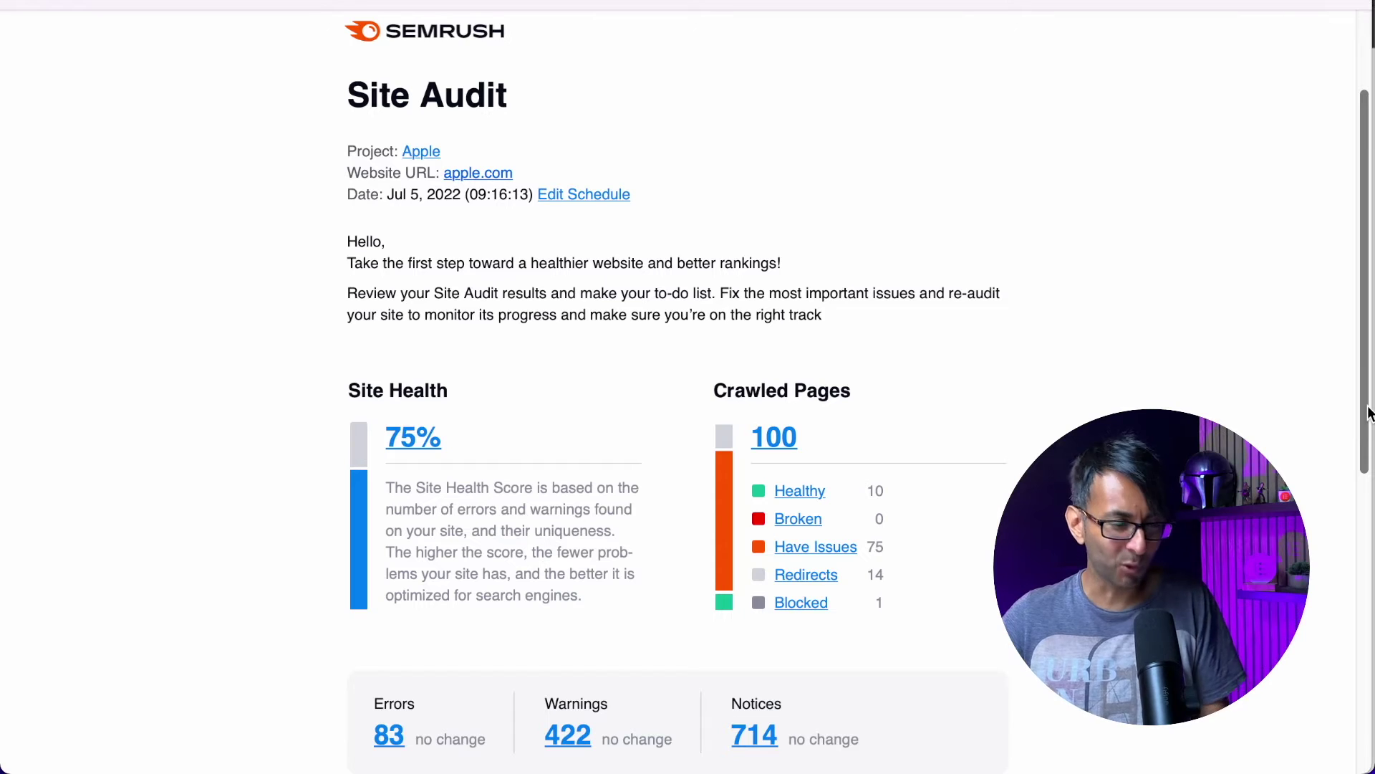
left_click_drag(1369, 414, 1369, 467)
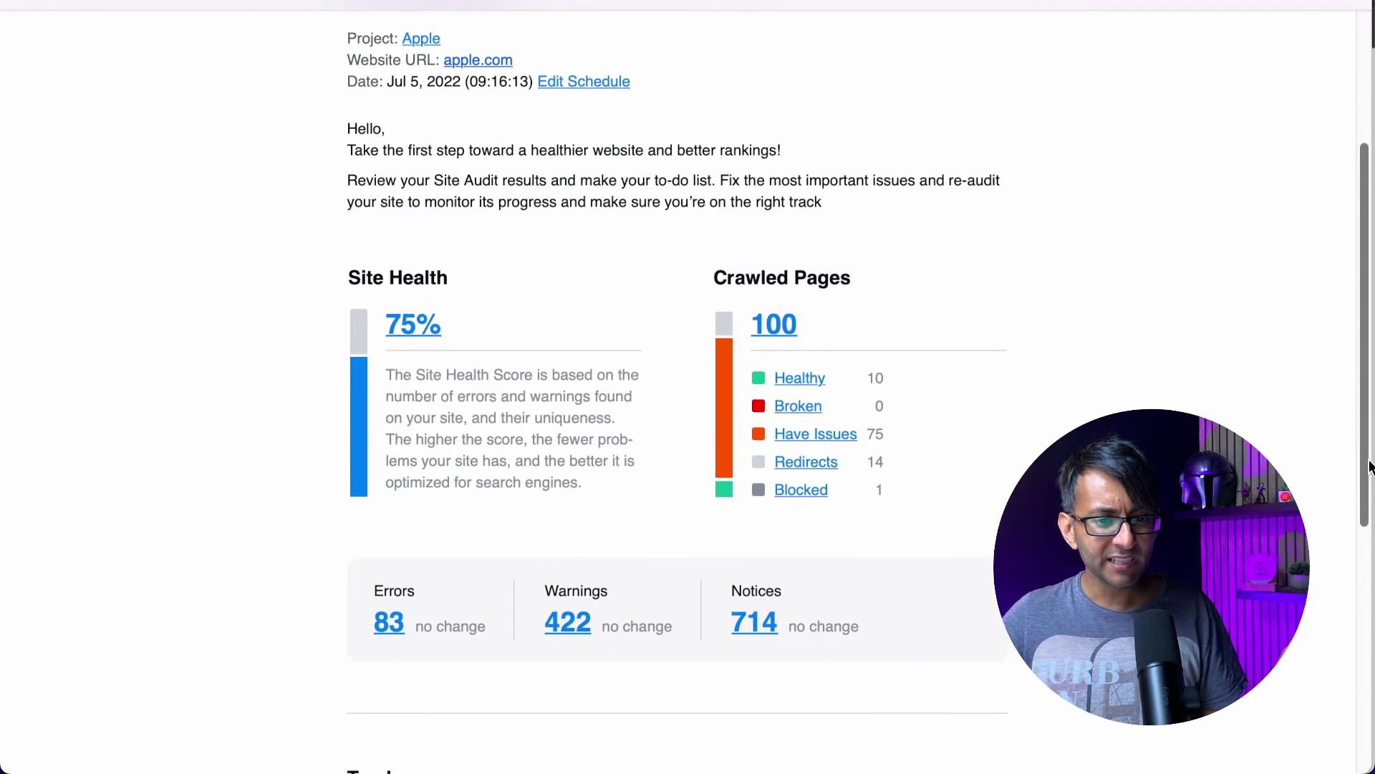
scroll(399, 522, "down", 1)
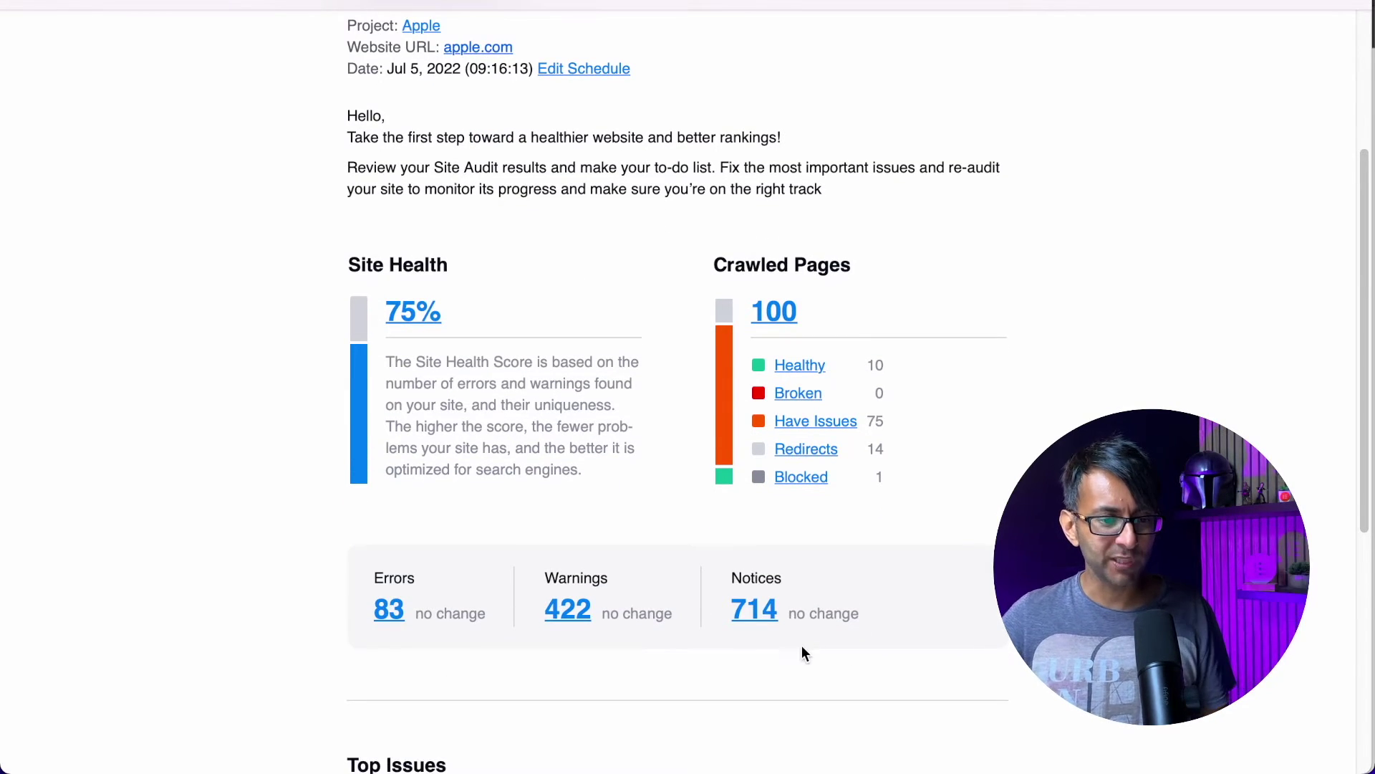
- Review the top issues listed in the site audit e-mail
scroll(803, 649, "down", 7)
scroll(845, 657, "up", 1)
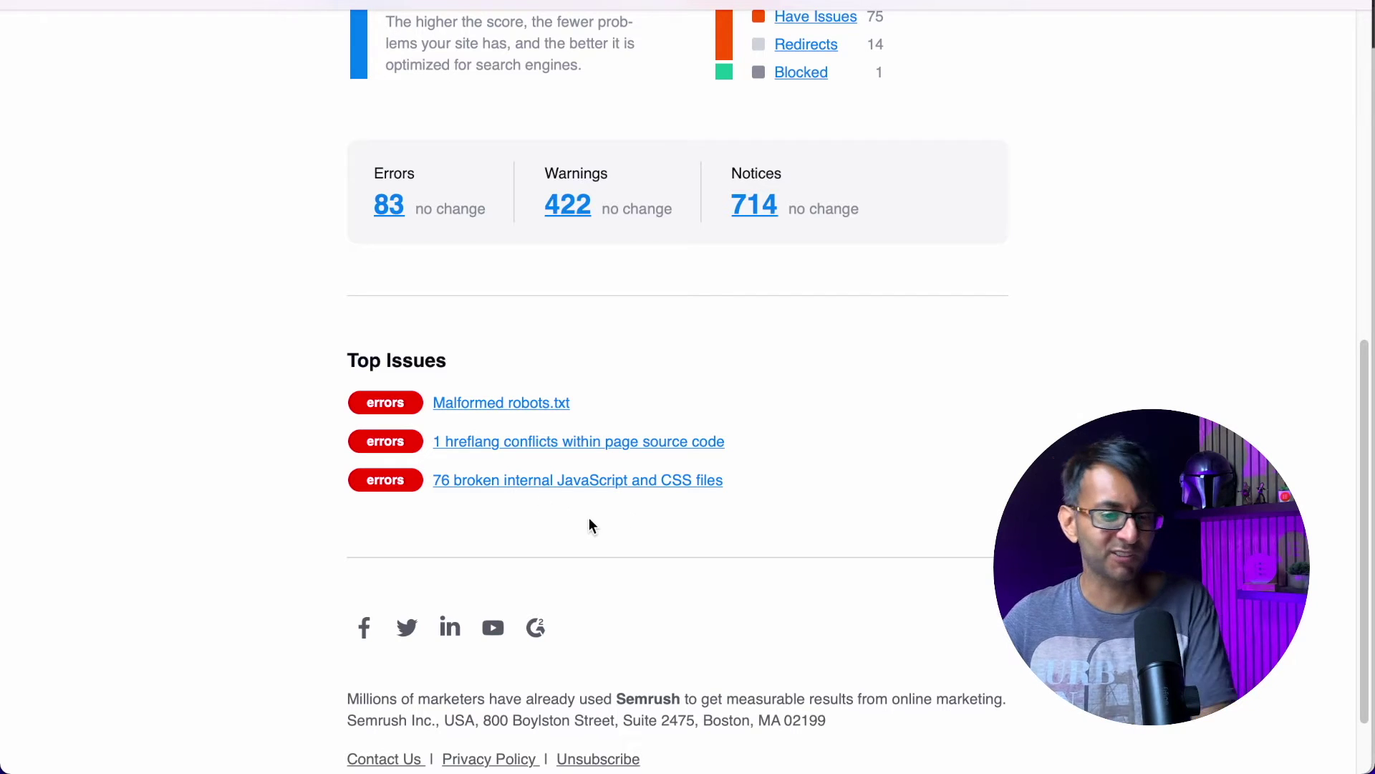
scroll(601, 505, "up", 6)
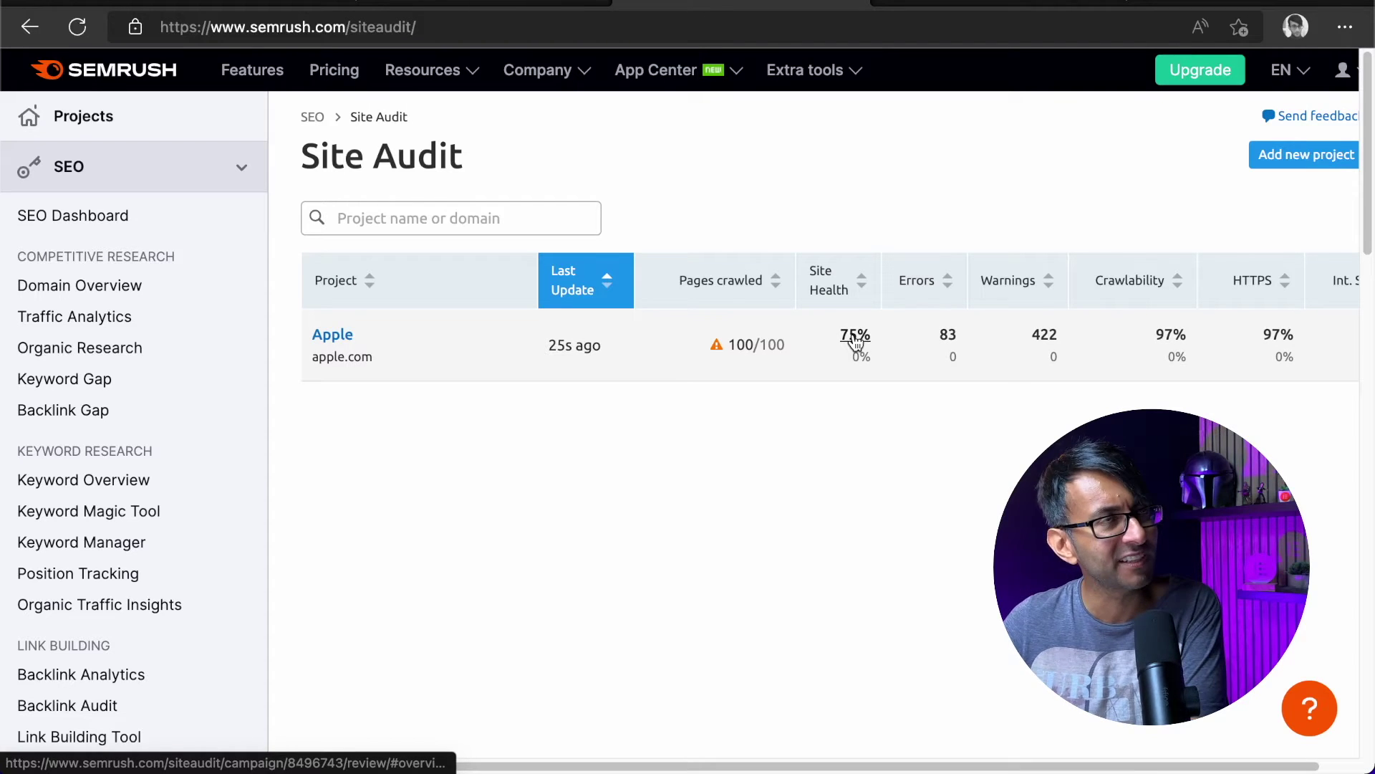
- Open the Apple project's site audit overview and review its thematic reports, crawled pages and top issues
left_click(856, 343)
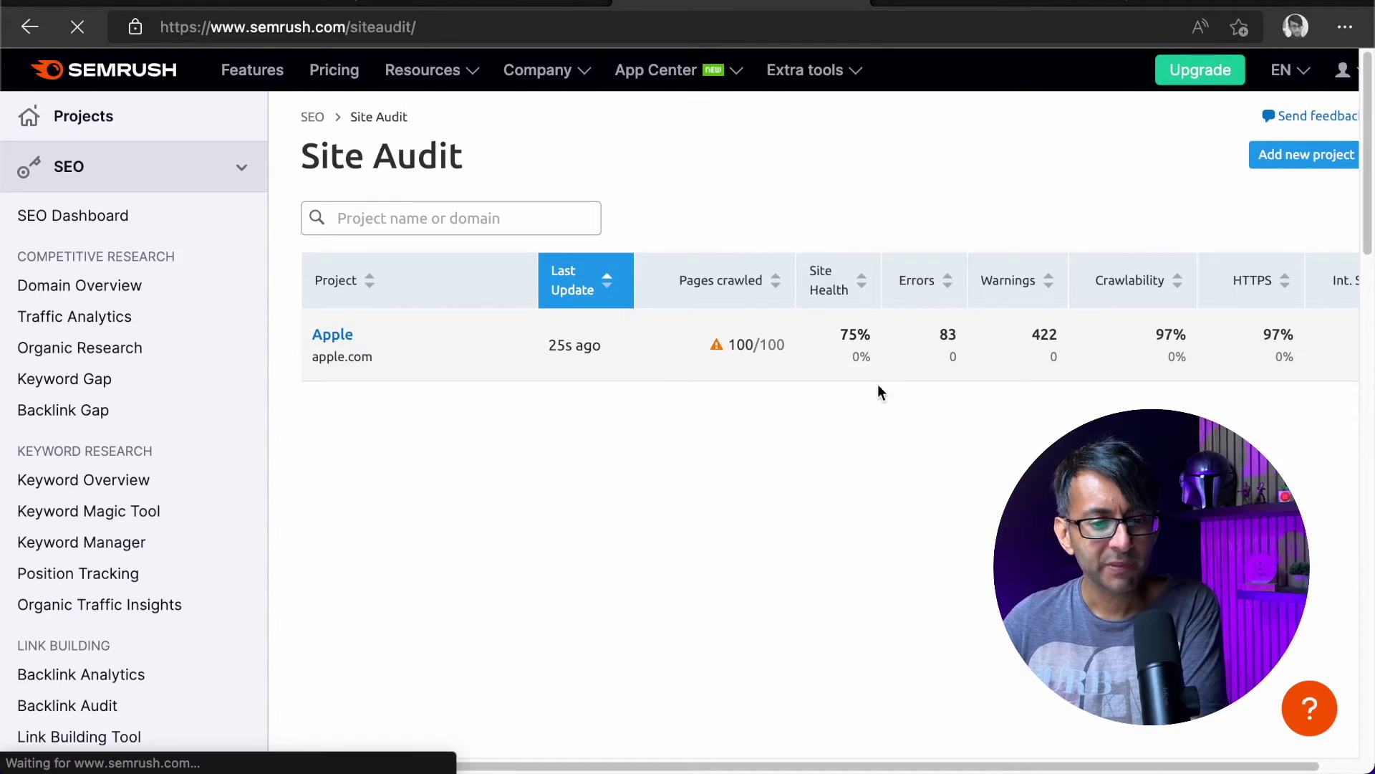
scroll(768, 542, "down", 4)
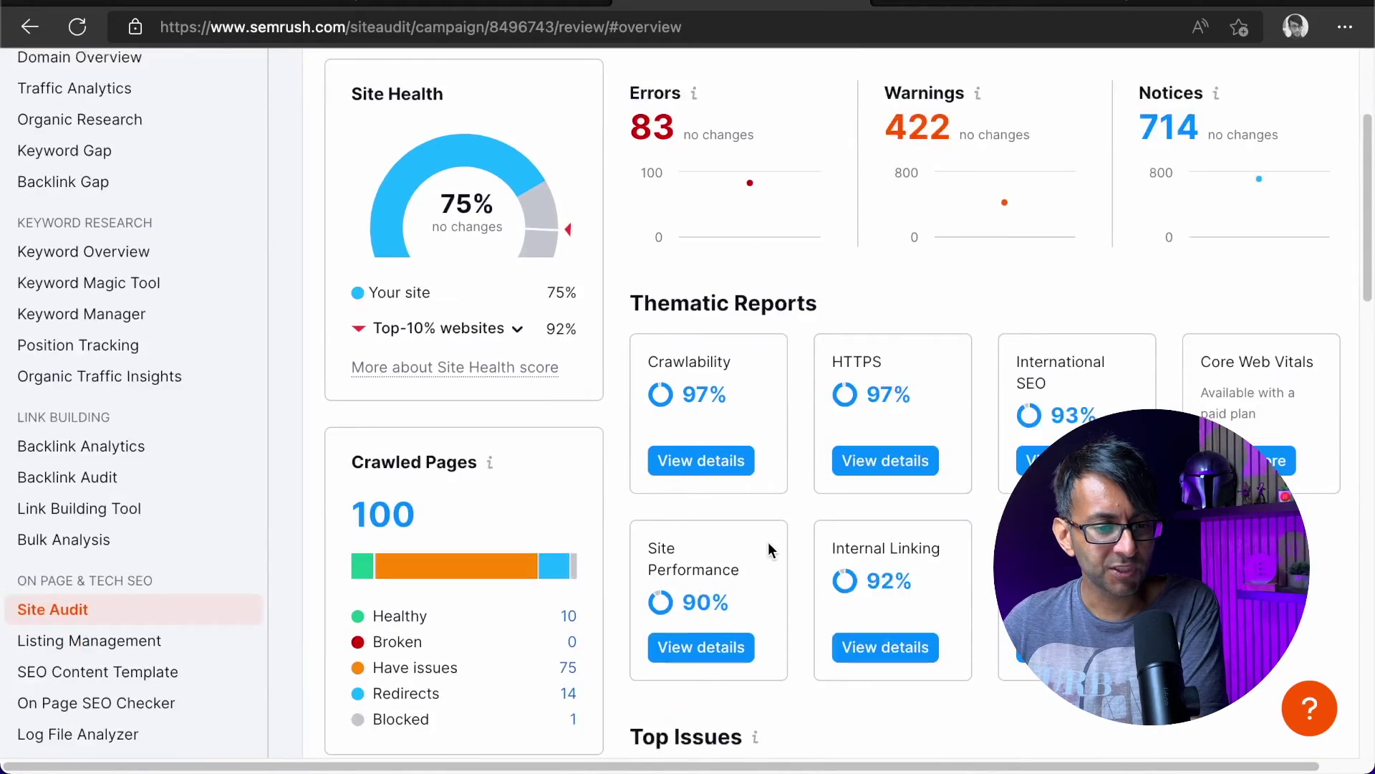
scroll(799, 588, "down", 8)
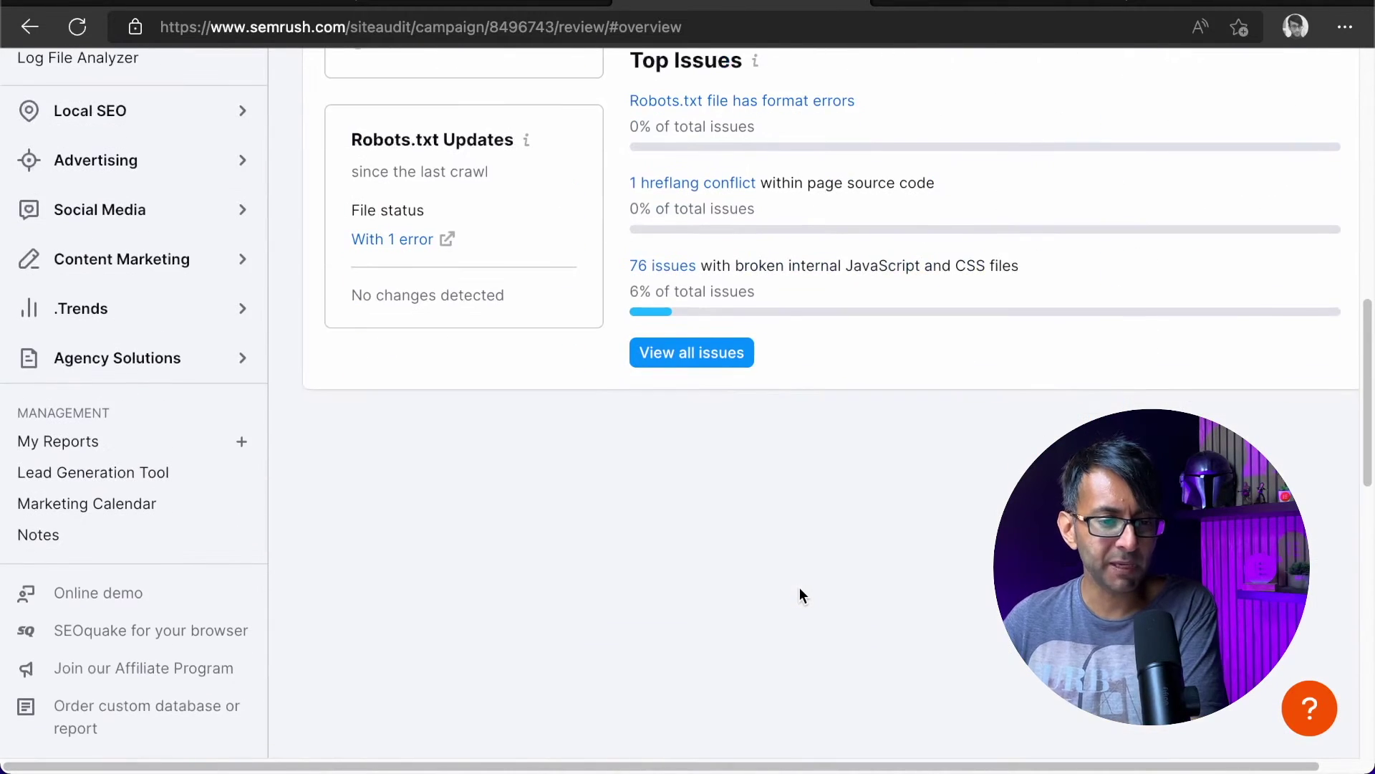
scroll(799, 587, "up", 4)
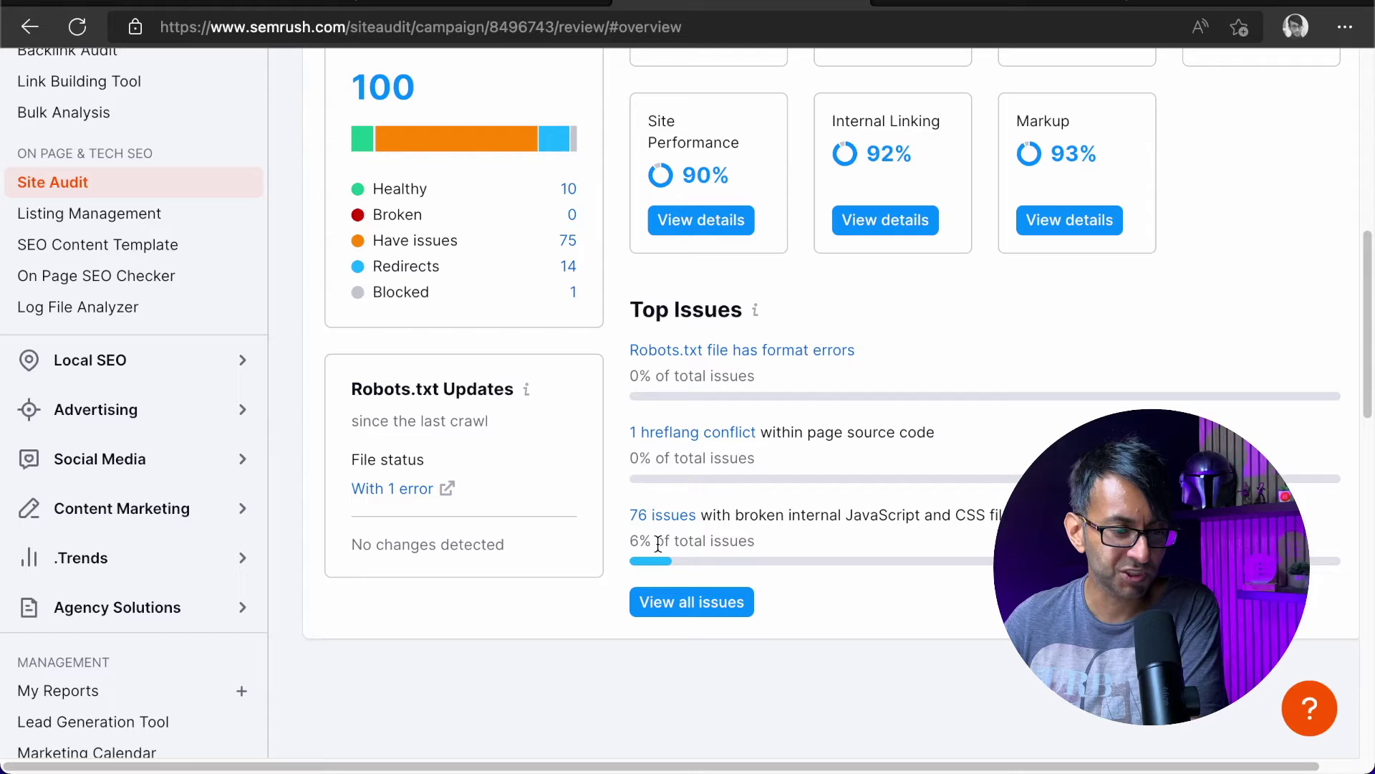
- Open the crawled pages filtered to those that have issues and look through the listed URLs
left_click(567, 242)
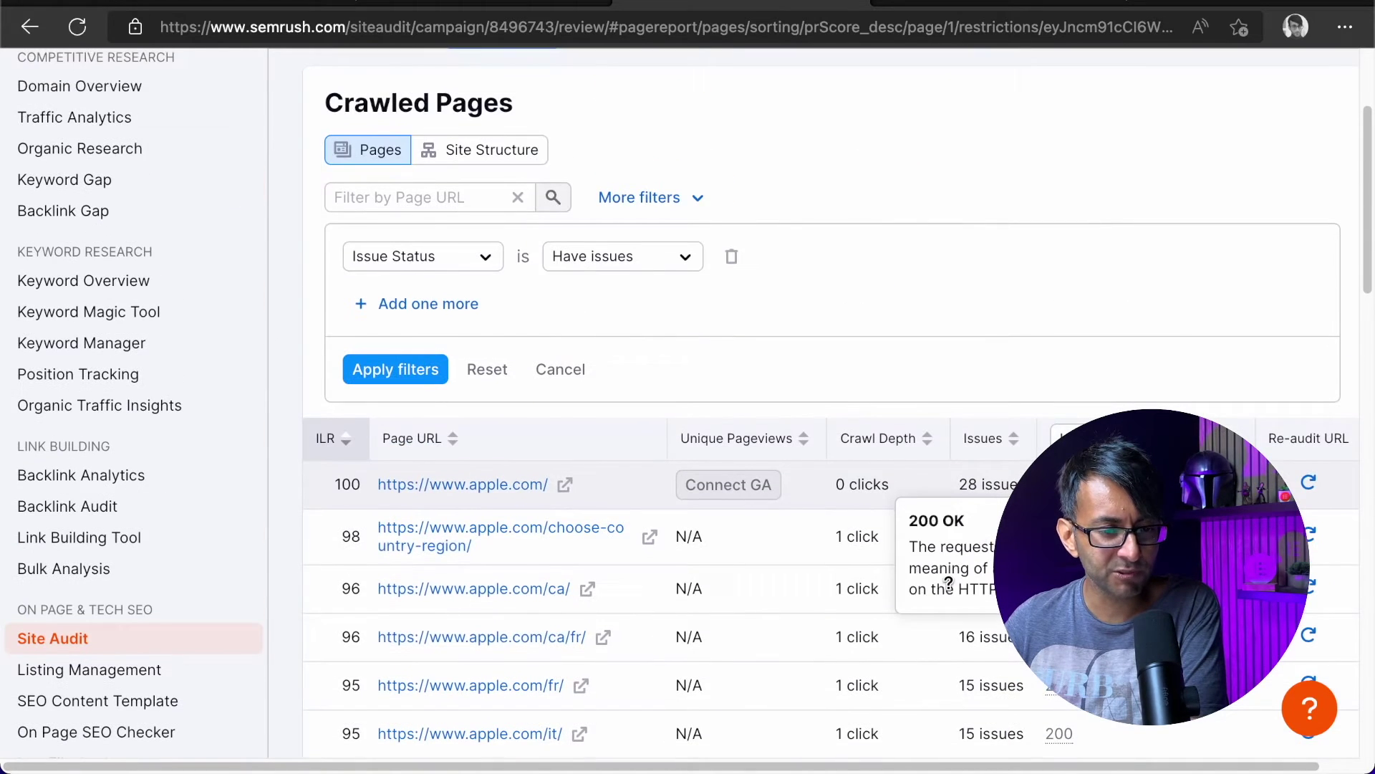
scroll(617, 566, "down", 2)
scroll(507, 394, "up", 1)
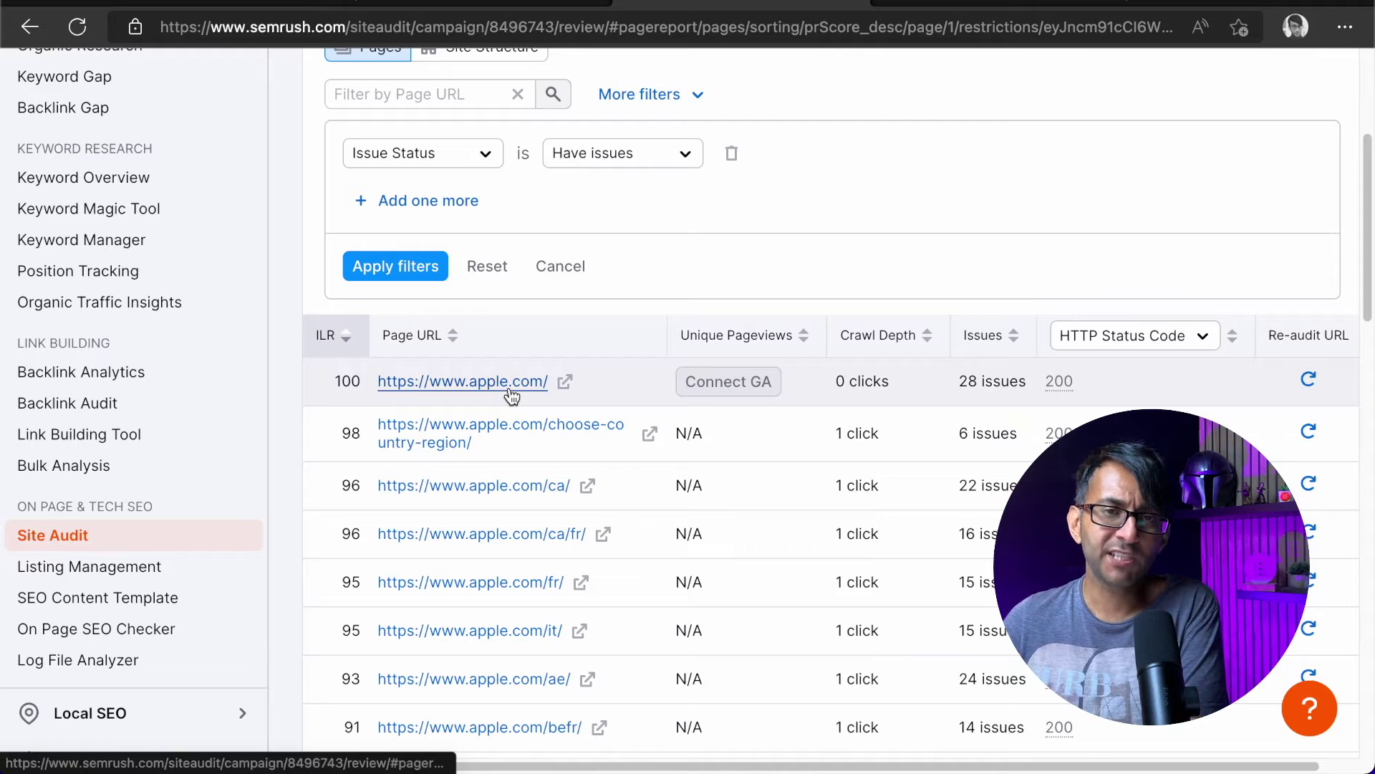
left_click(512, 382)
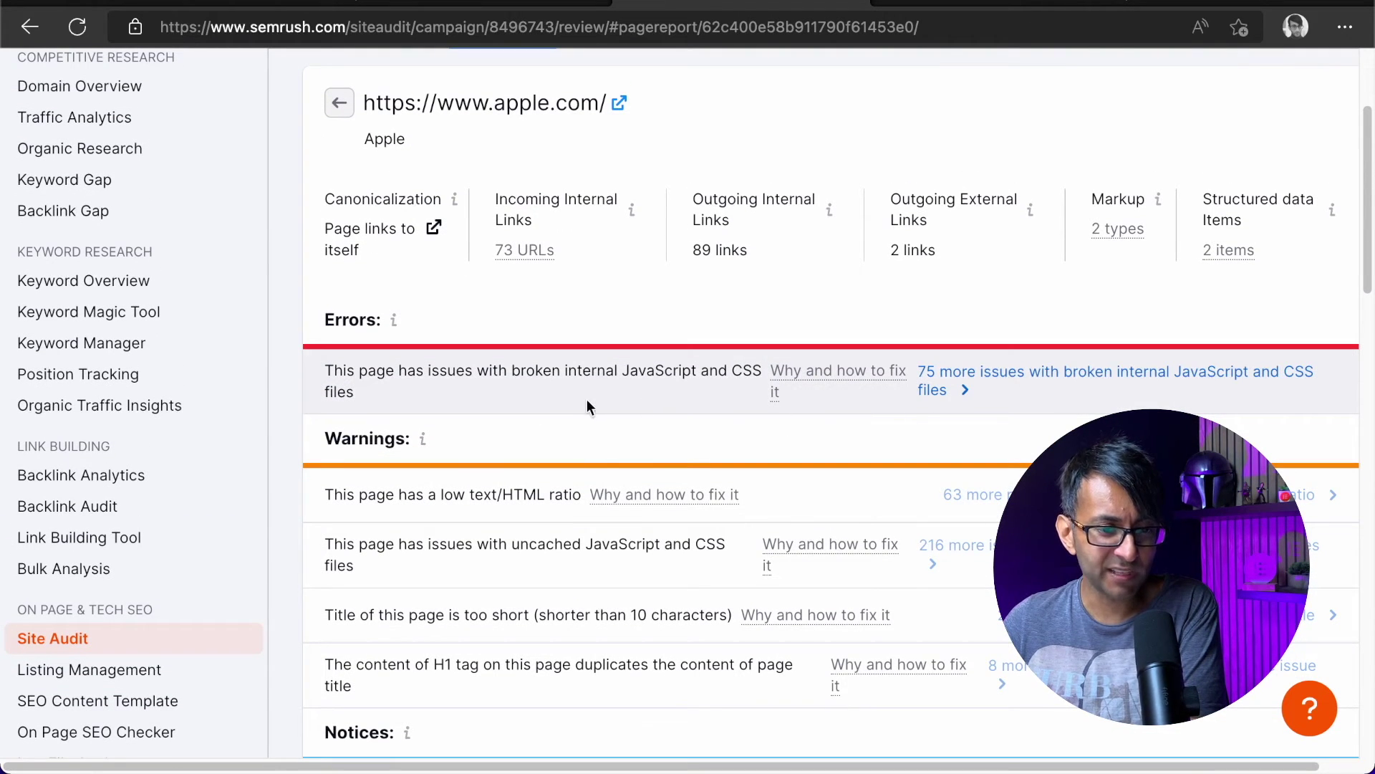
scroll(553, 465, "down", 3)
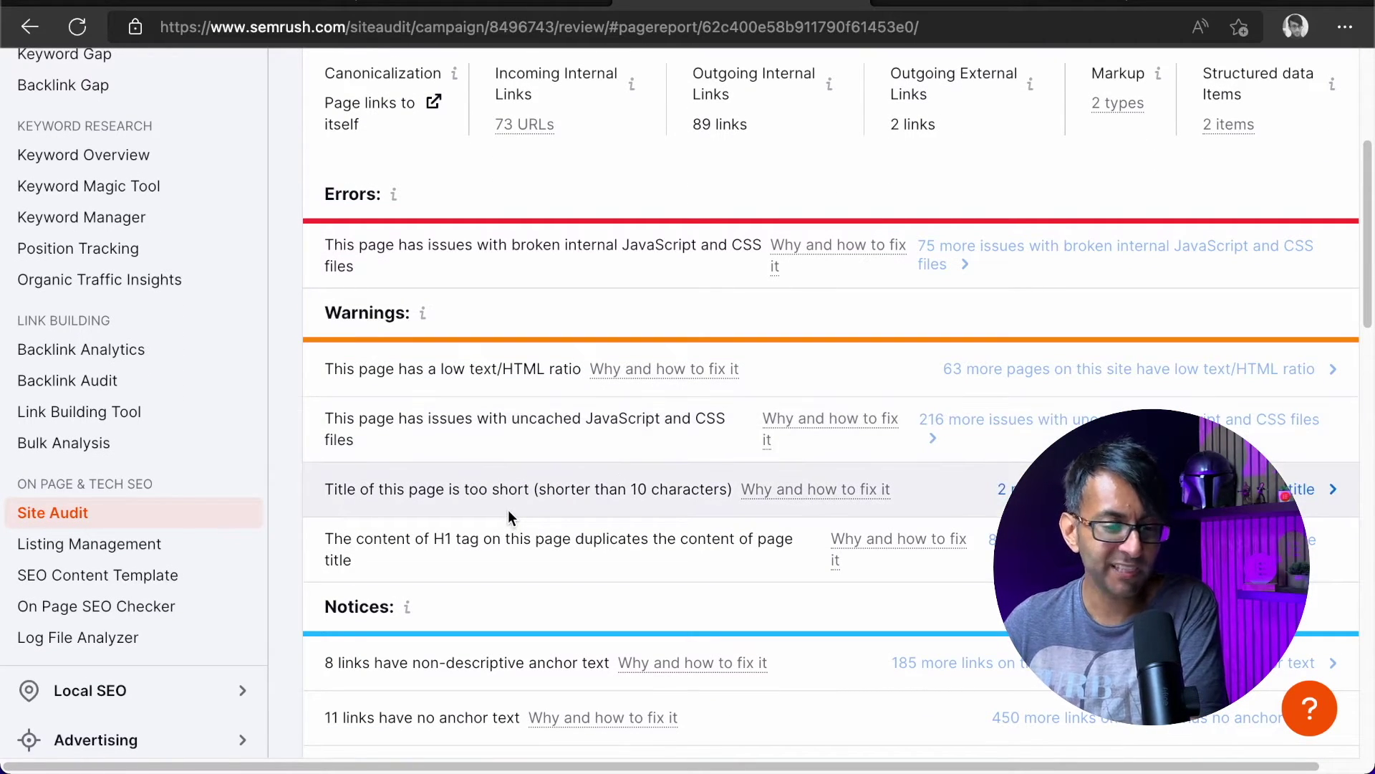
scroll(508, 515, "down", 2)
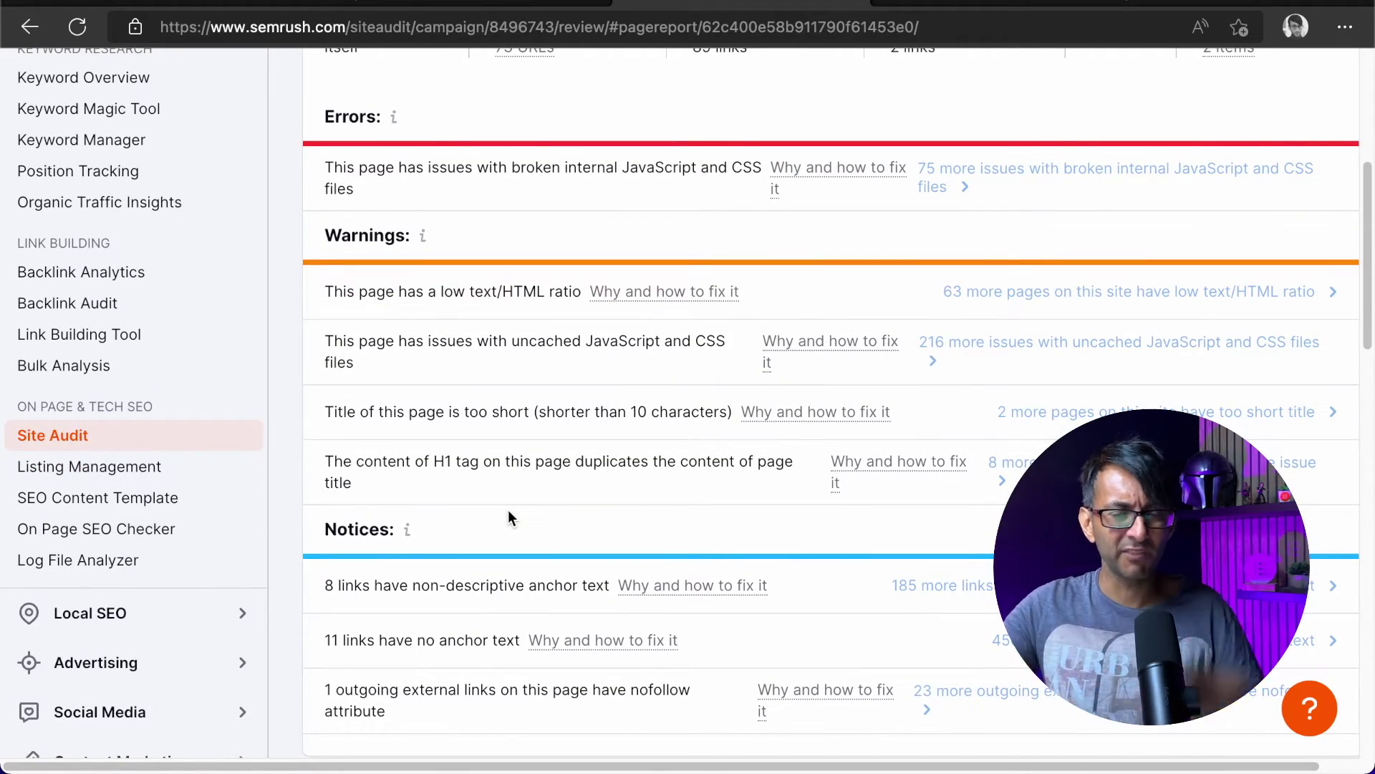
scroll(523, 508, "down", 3)
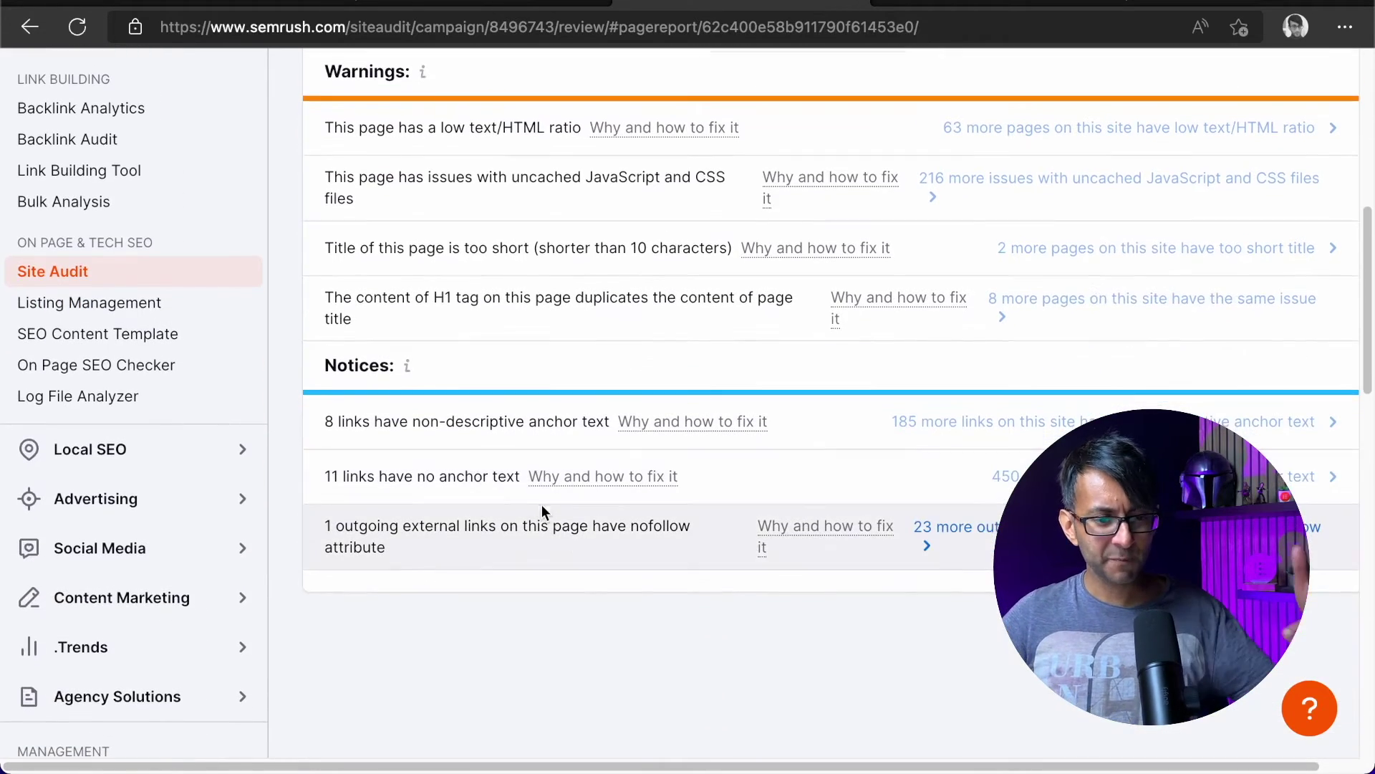
scroll(560, 522, "up", 10)
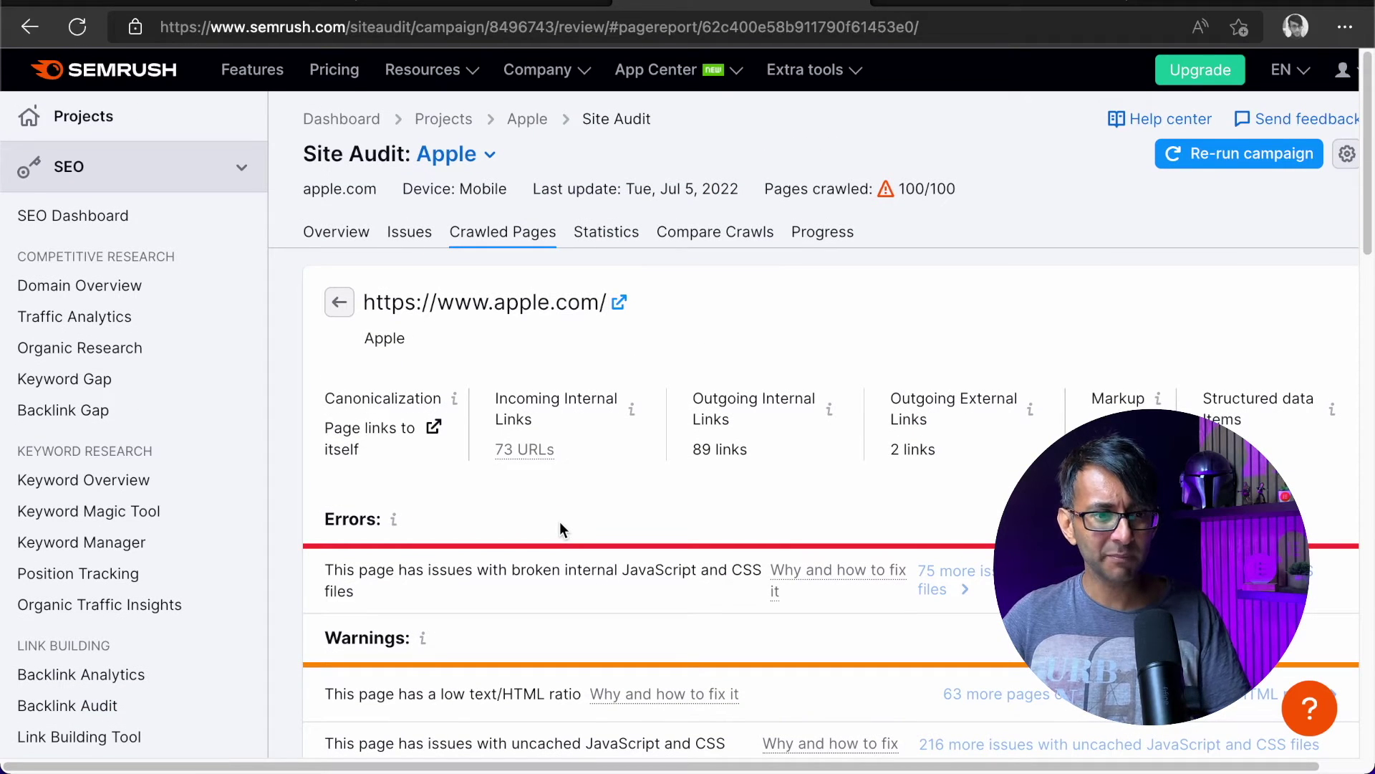
scroll(604, 538, "down", 1)
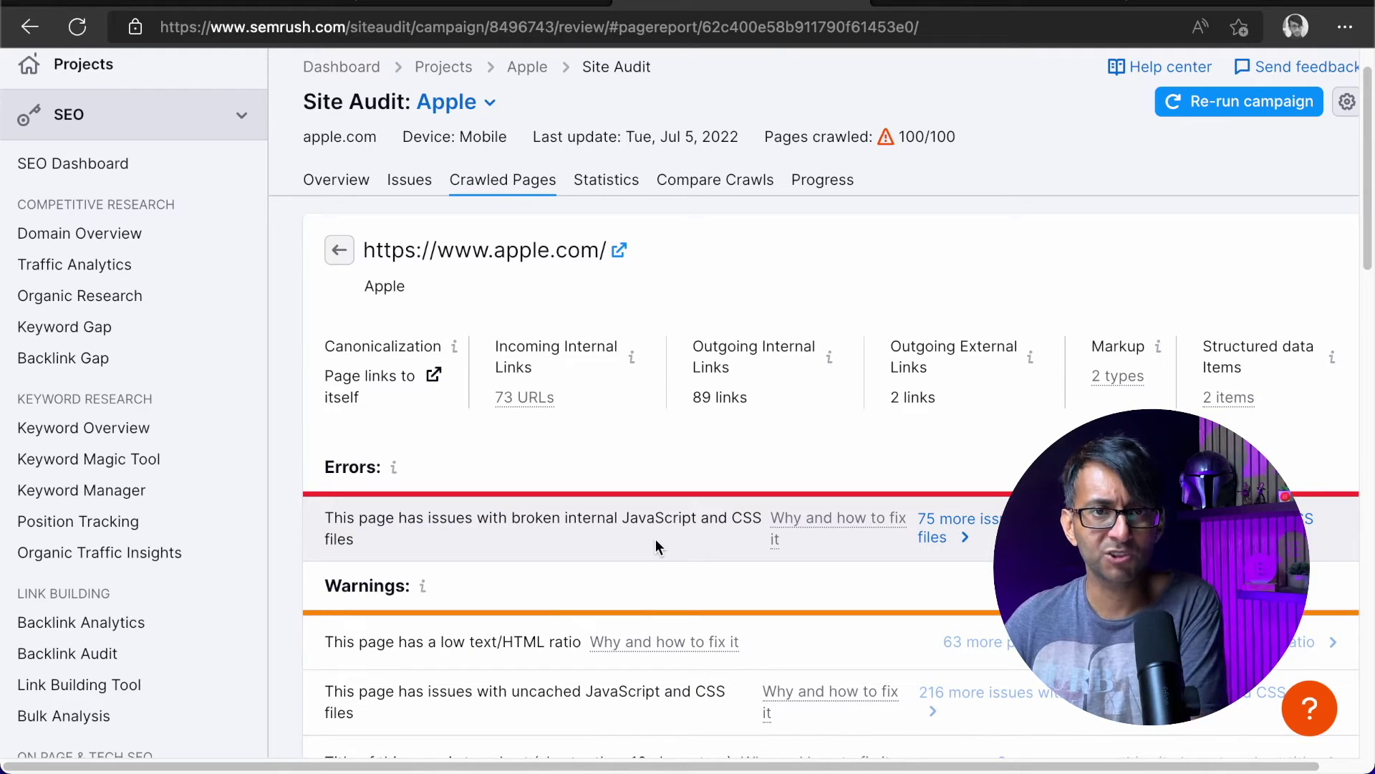
left_click(404, 192)
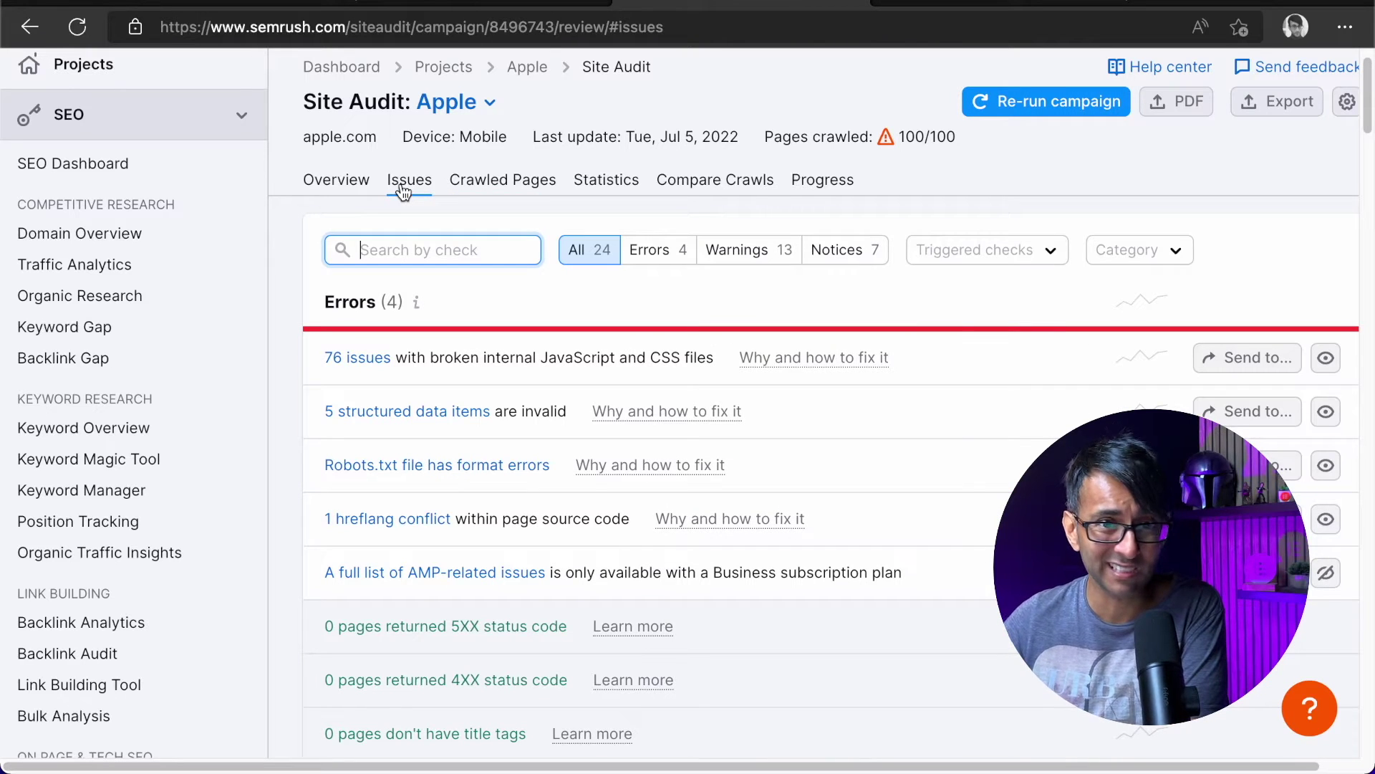
- Open the Apple project's dashboard from the projects overview and review its position tracking, site audit and other widgets
left_click(134, 10)
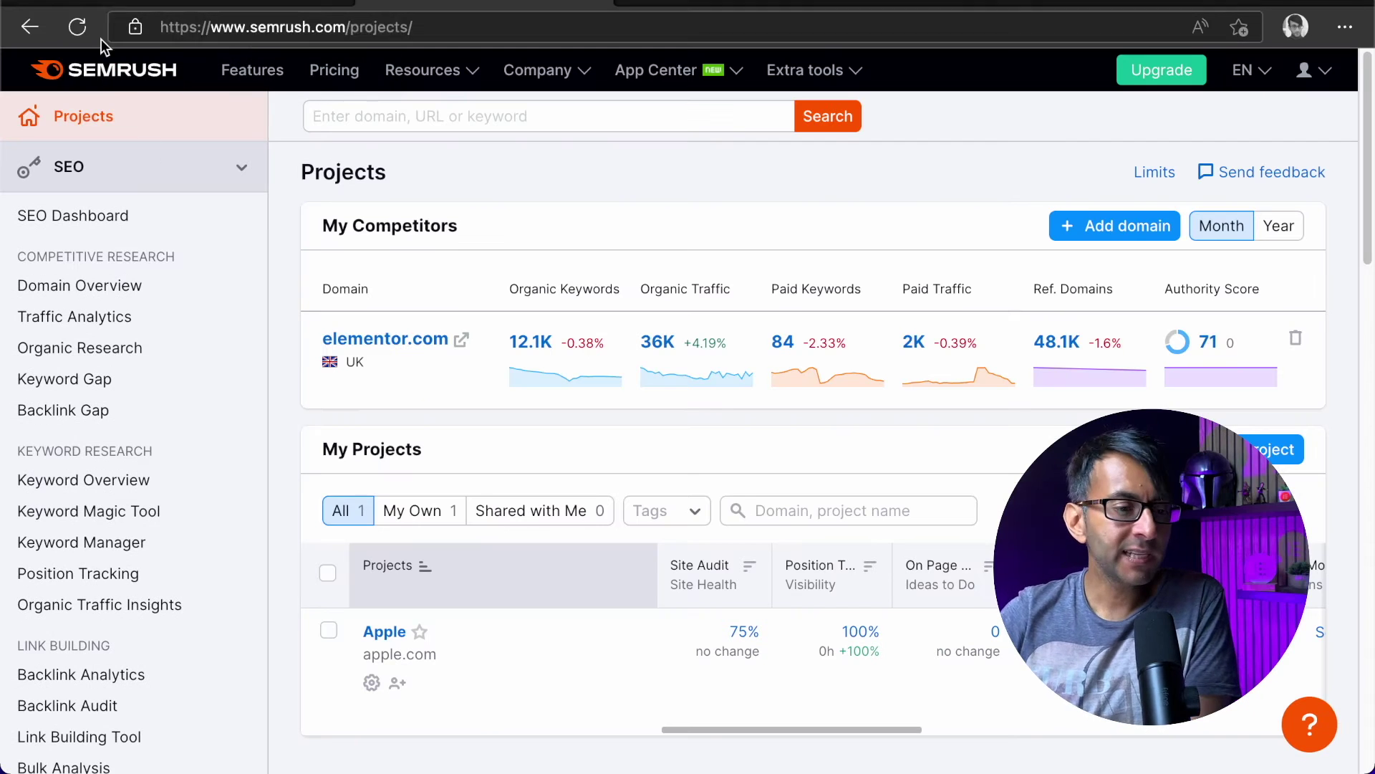
scroll(427, 423, "down", 9)
scroll(428, 423, "up", 5)
left_click(379, 326)
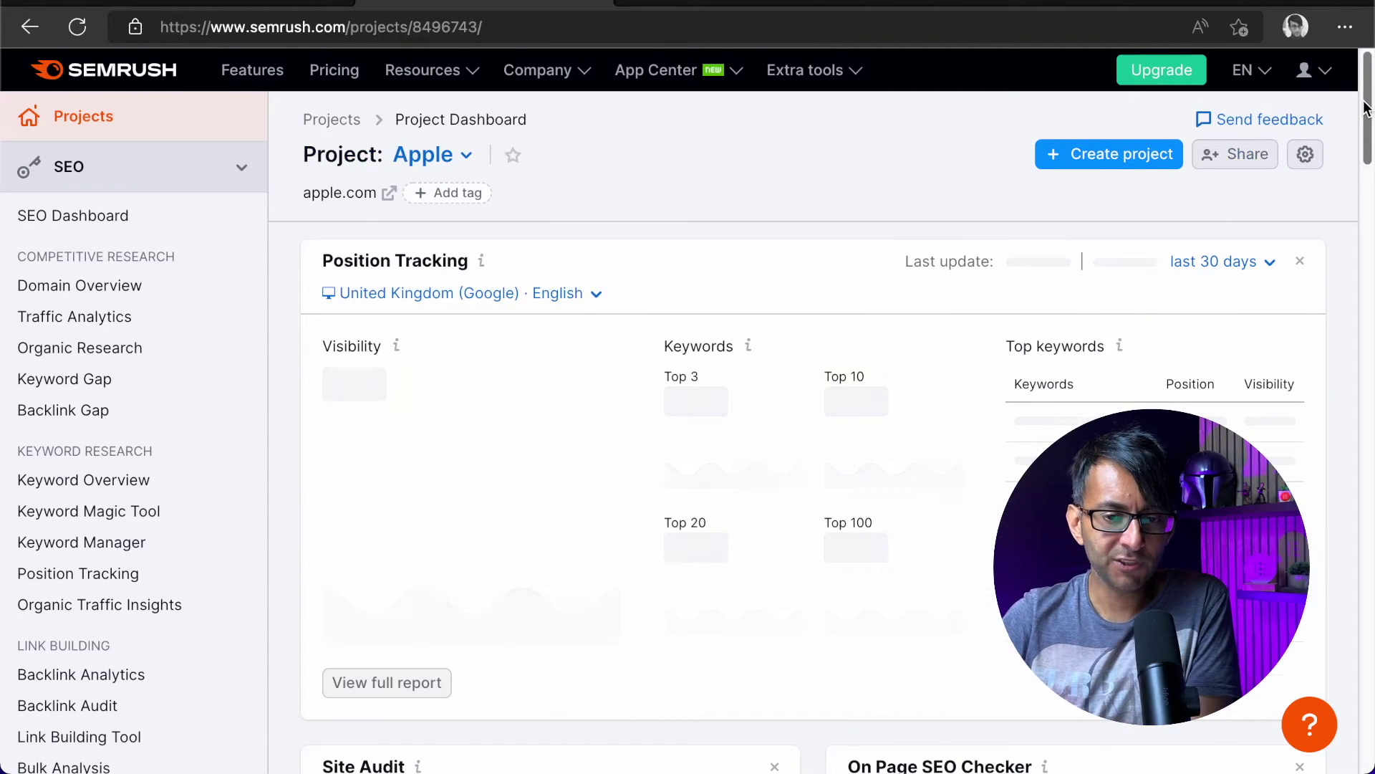
scroll(1365, 108, "down", 6)
scroll(1366, 107, "up", 4)
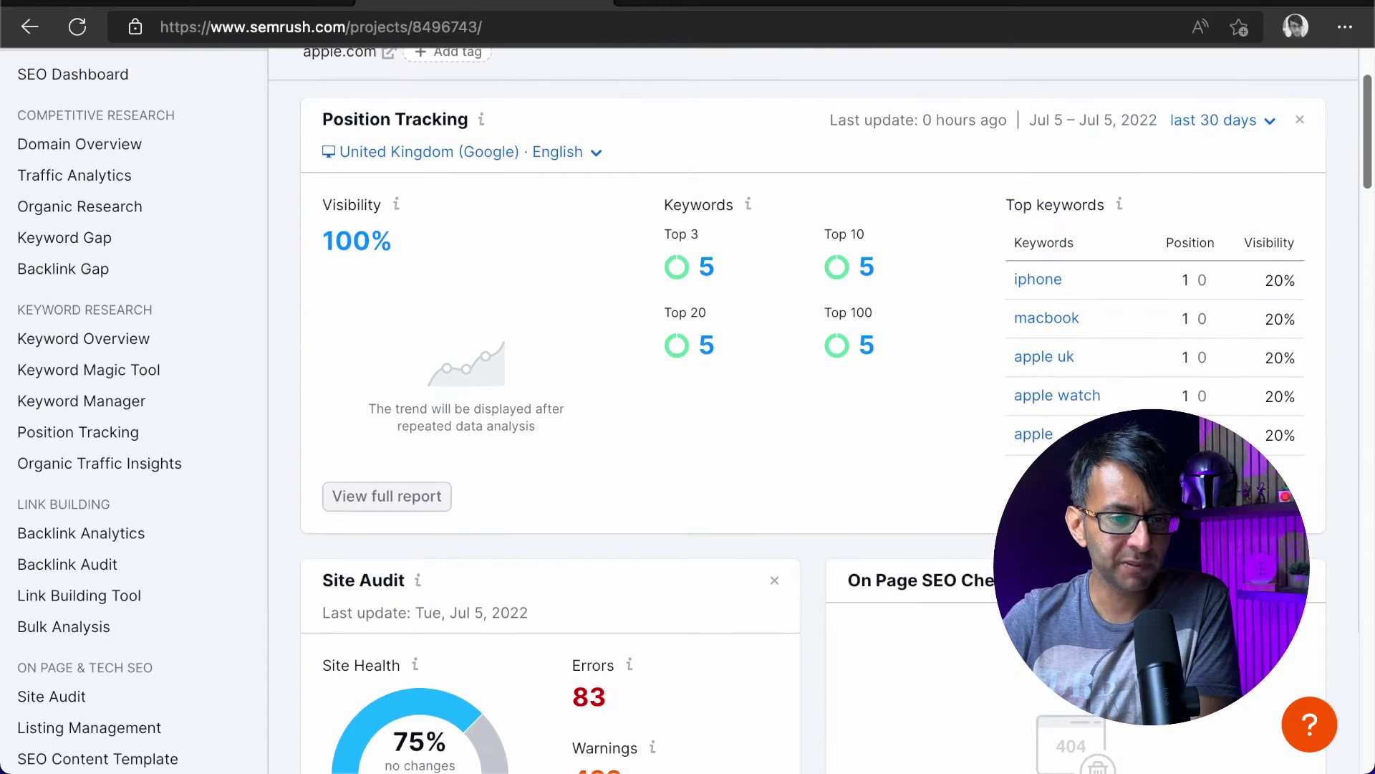
scroll(1292, 154, "up", 1)
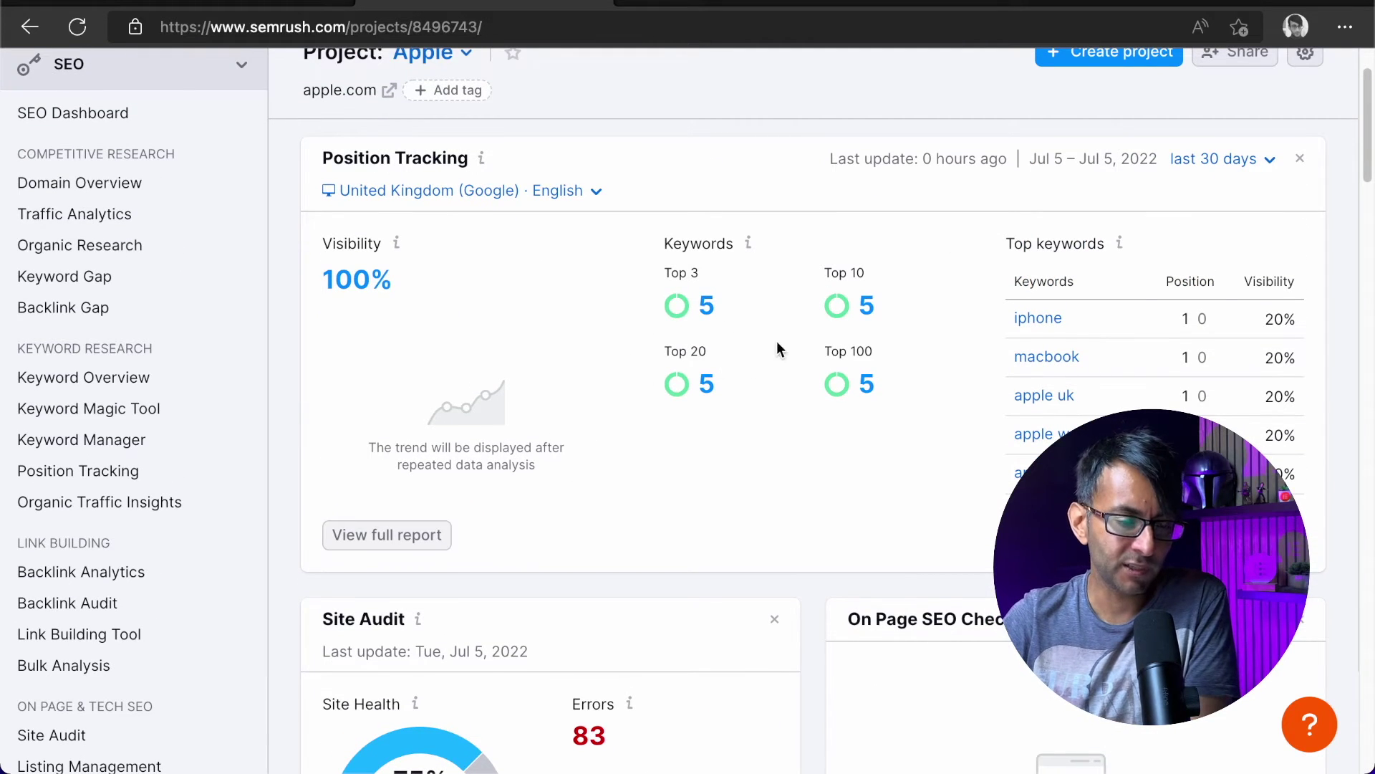
left_click_drag(1367, 126, 1367, 301)
scroll(1366, 301, "up", 4)
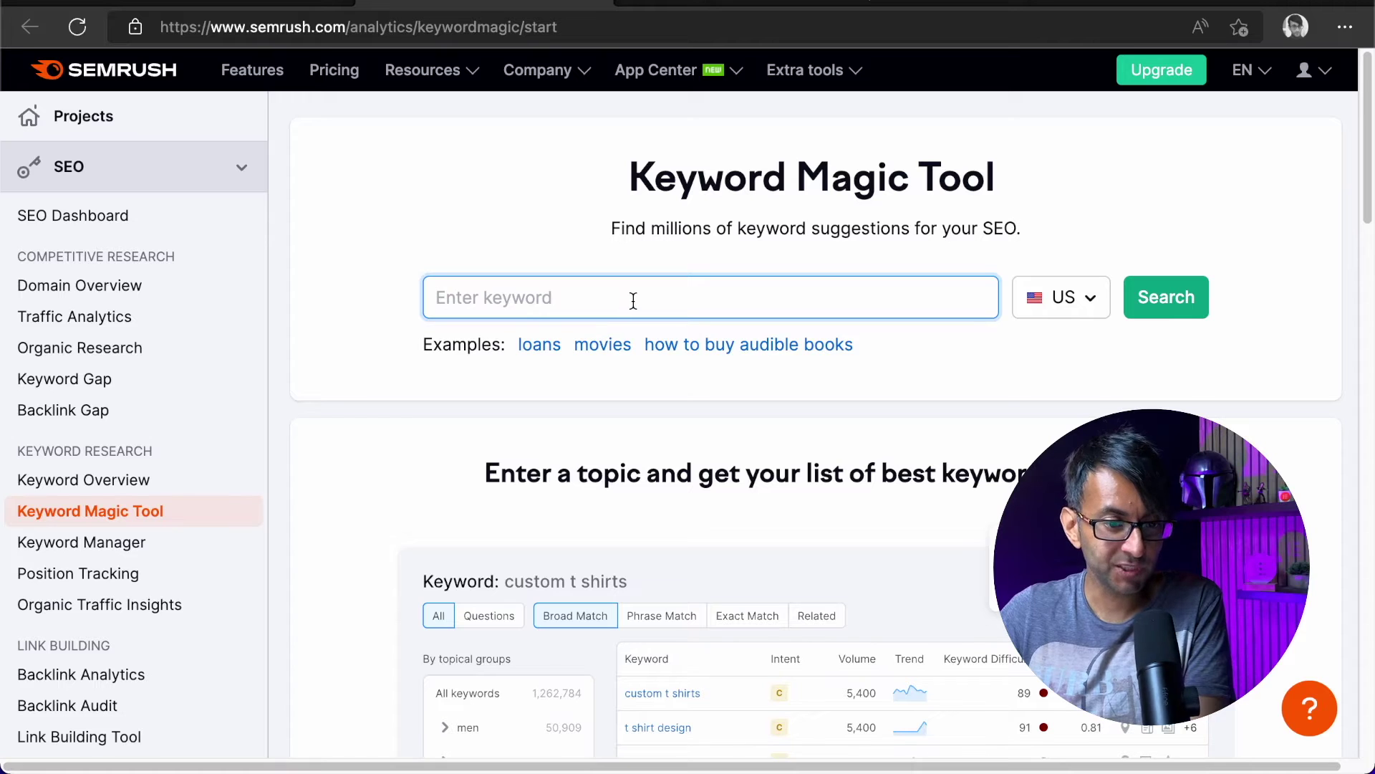
- Search the Keyword Magic Tool for "Elementor" with the United Kingdom database
type("Elementor")
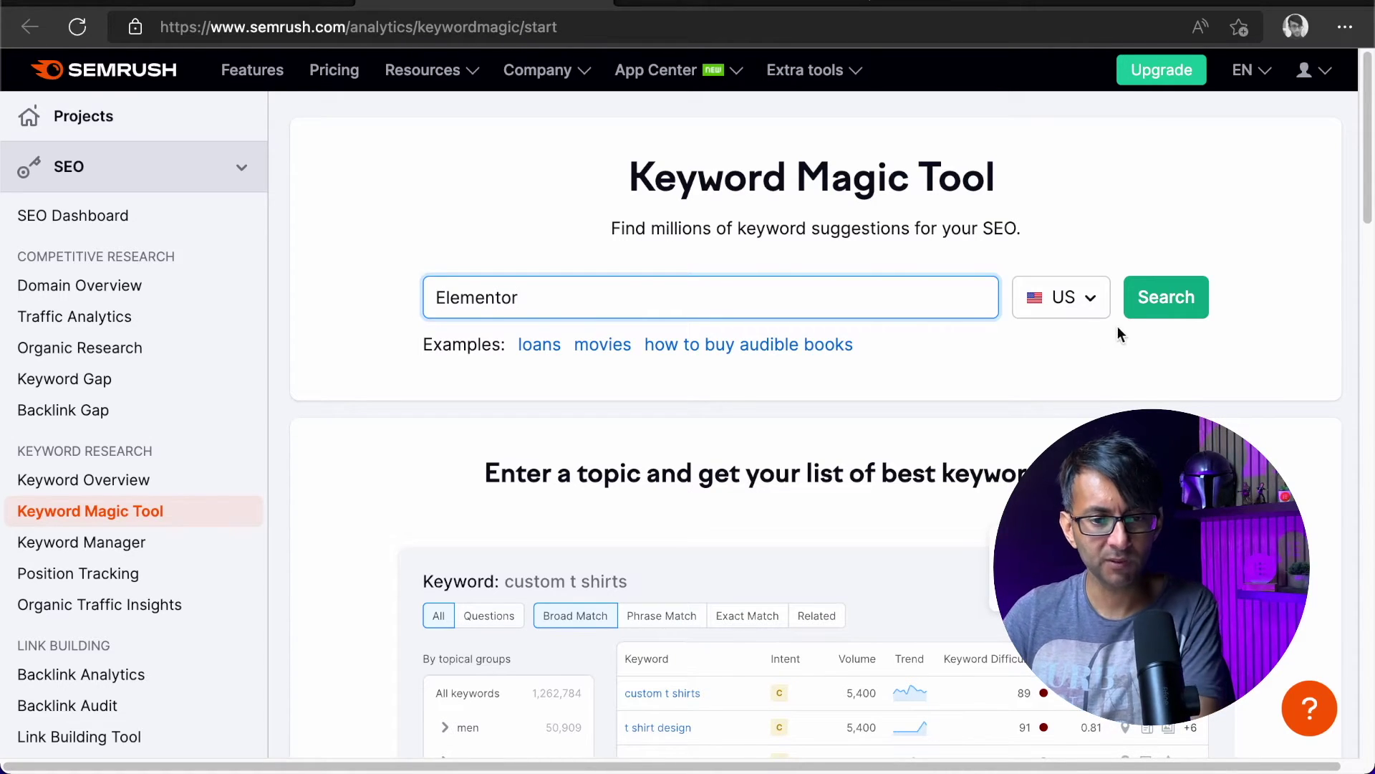
left_click(1062, 297)
left_click(995, 430)
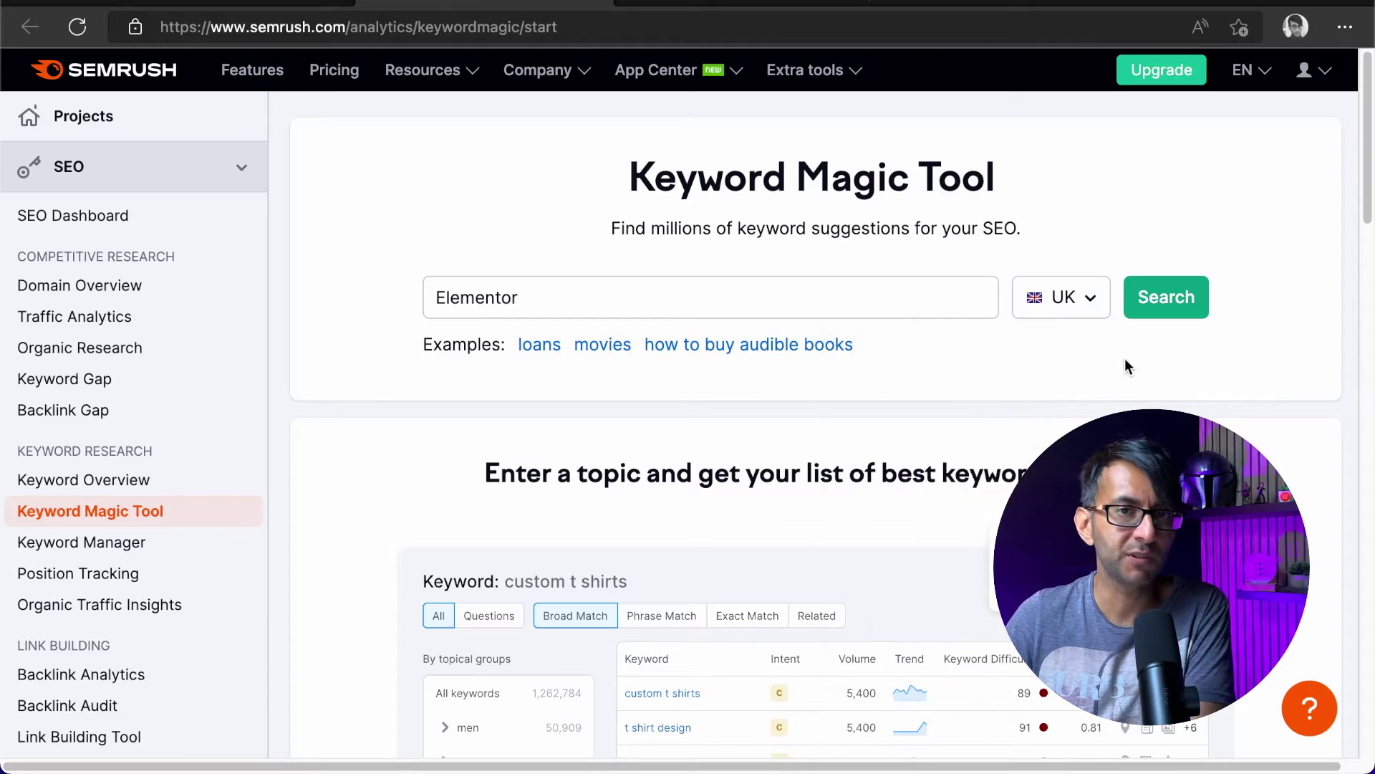
left_click(1062, 297)
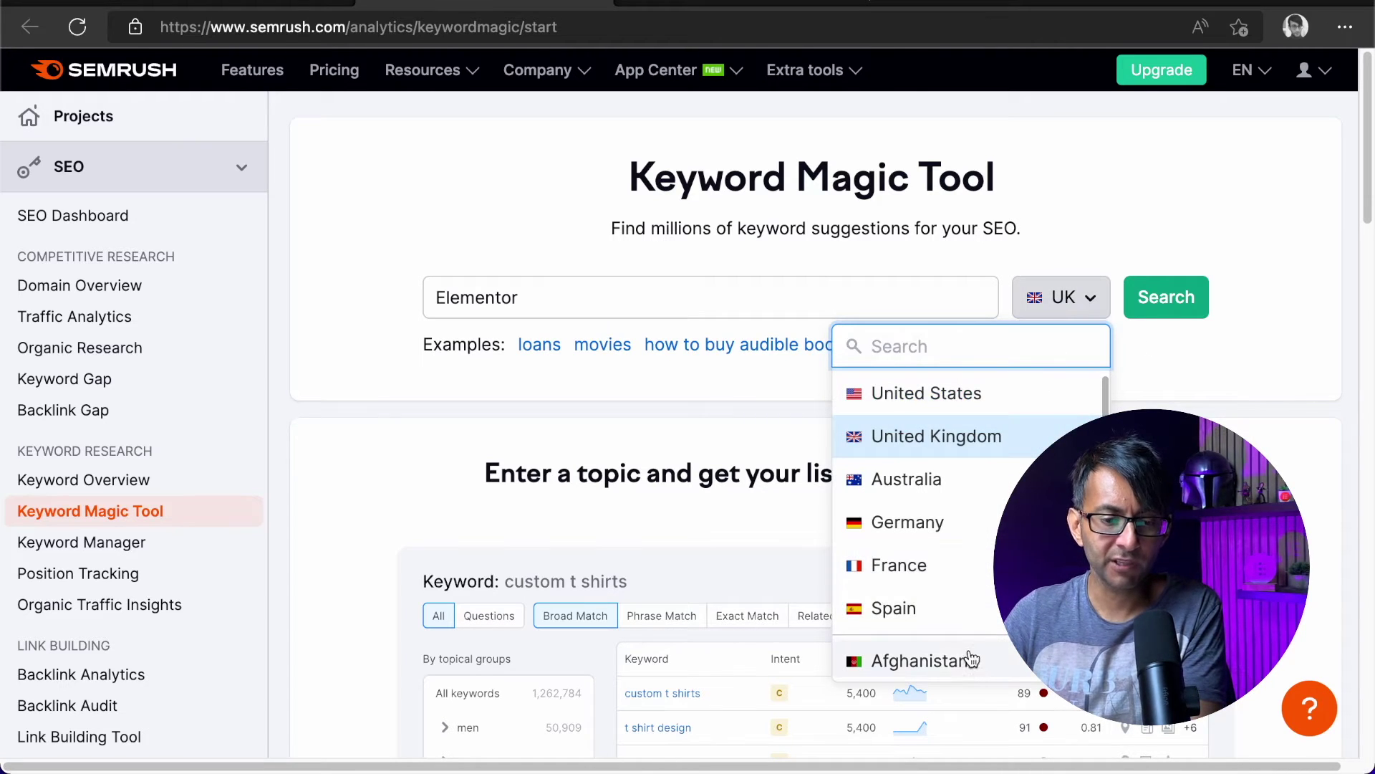
left_click(988, 437)
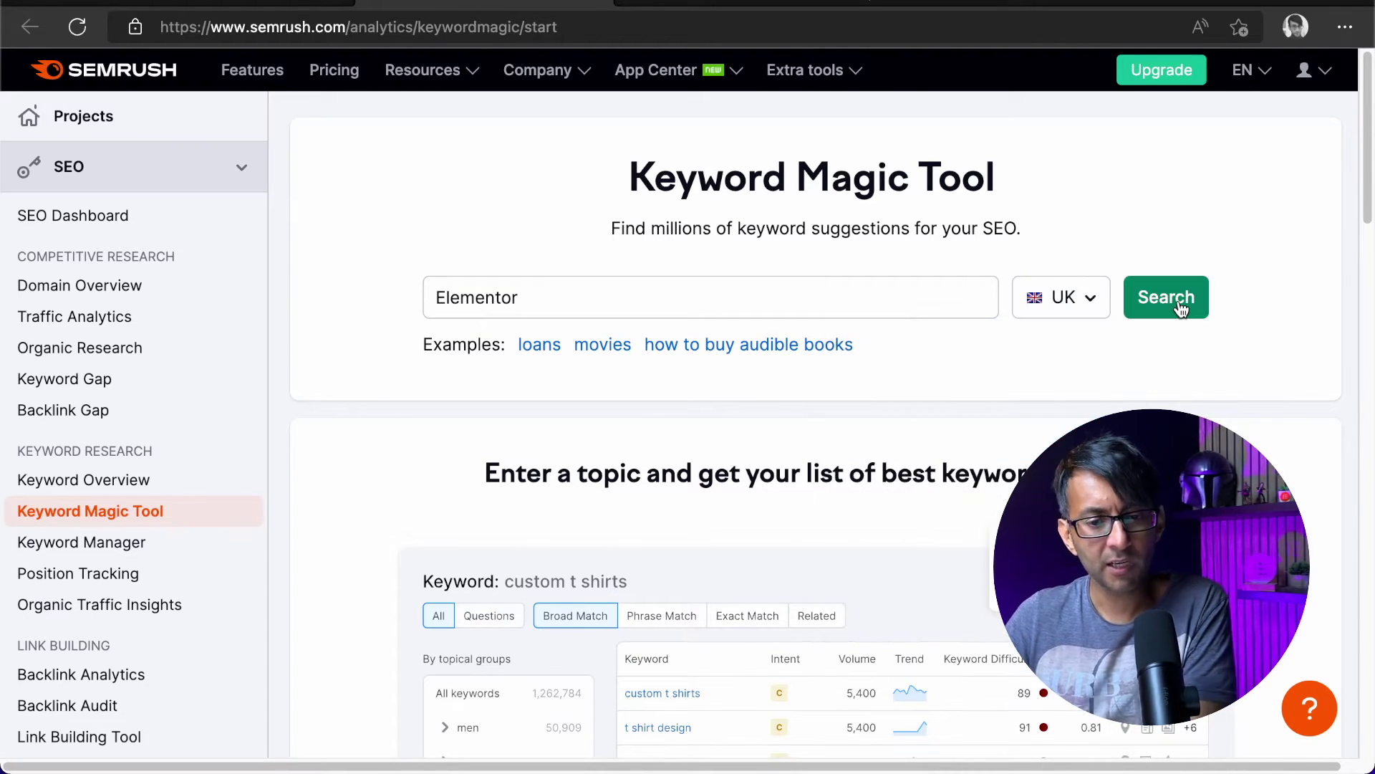
left_click(1175, 308)
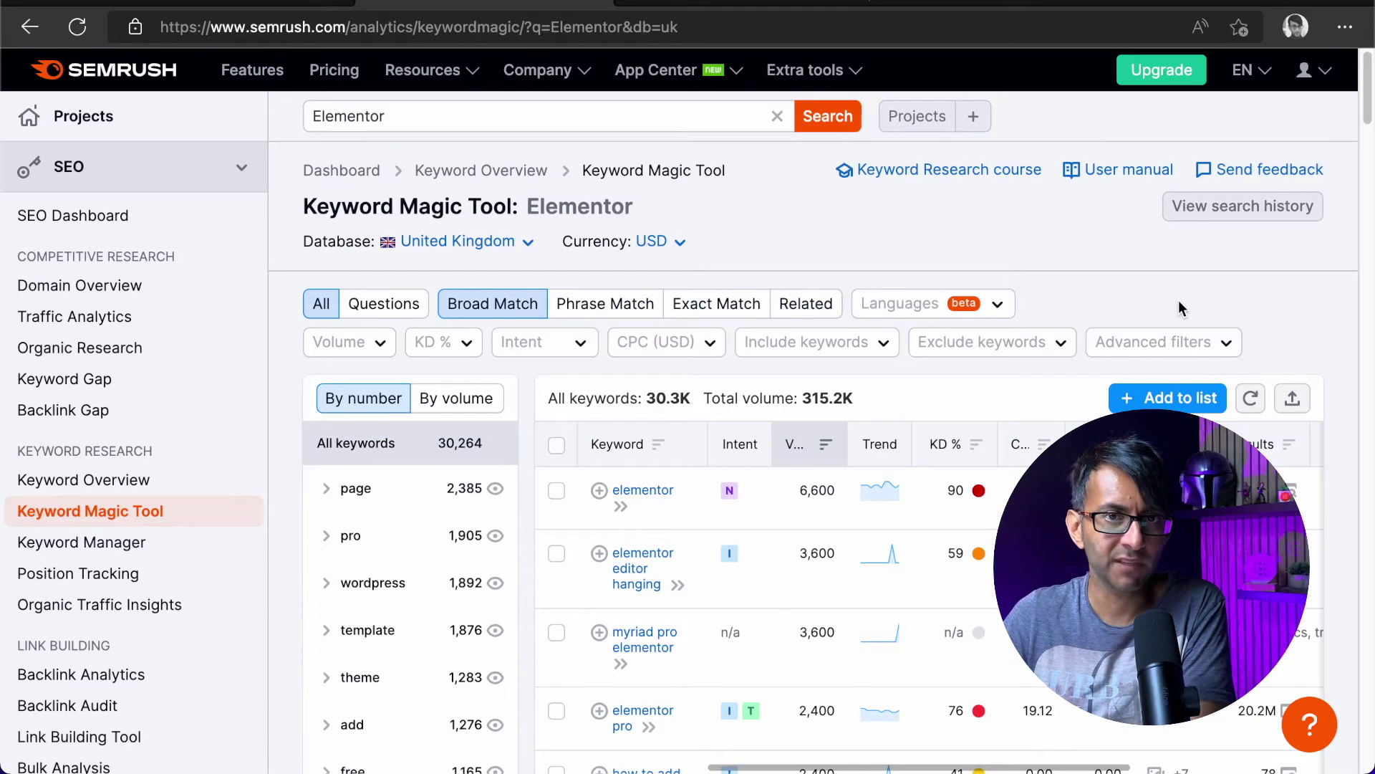
- Look through the Elementor keyword suggestions with their intent, volume, trend and keyword difficulty
left_click_drag(1368, 96, 1368, 122)
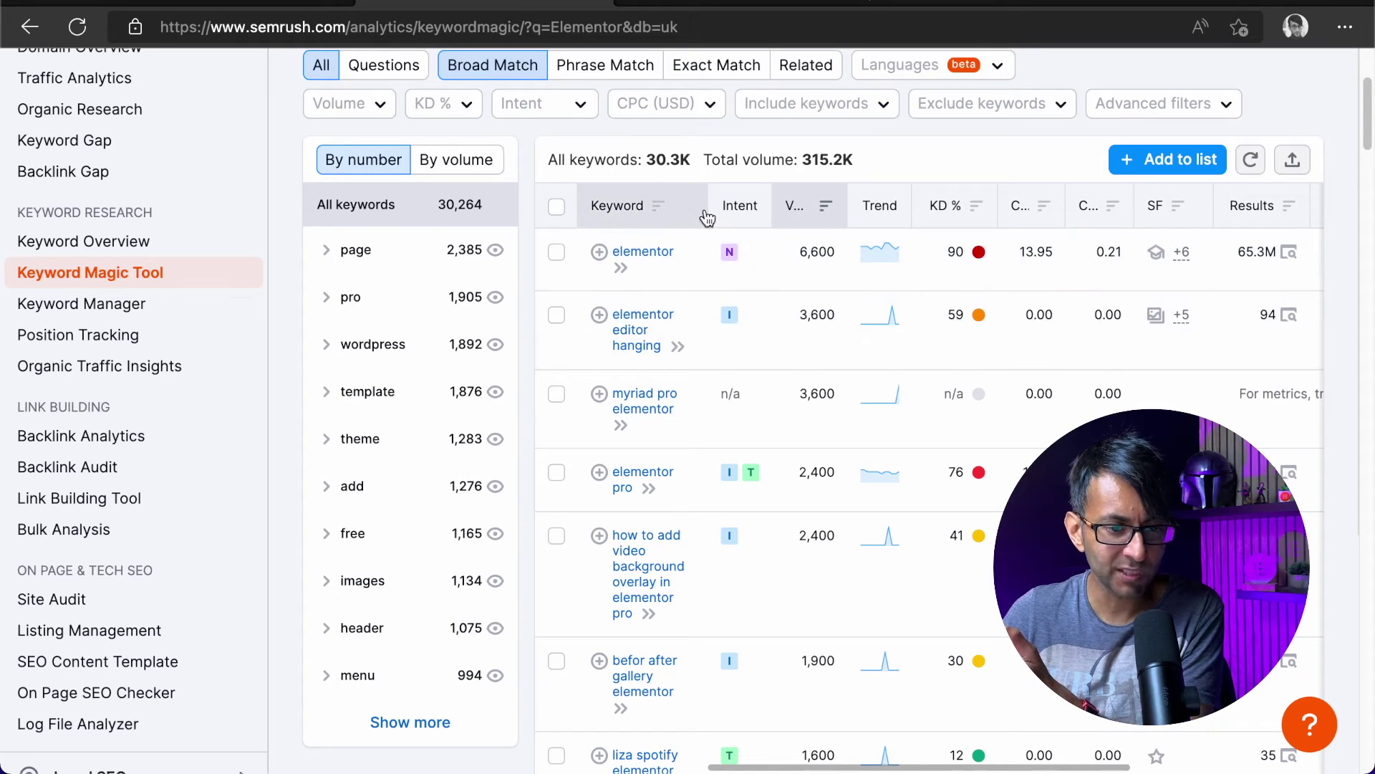
scroll(634, 487, "down", 1)
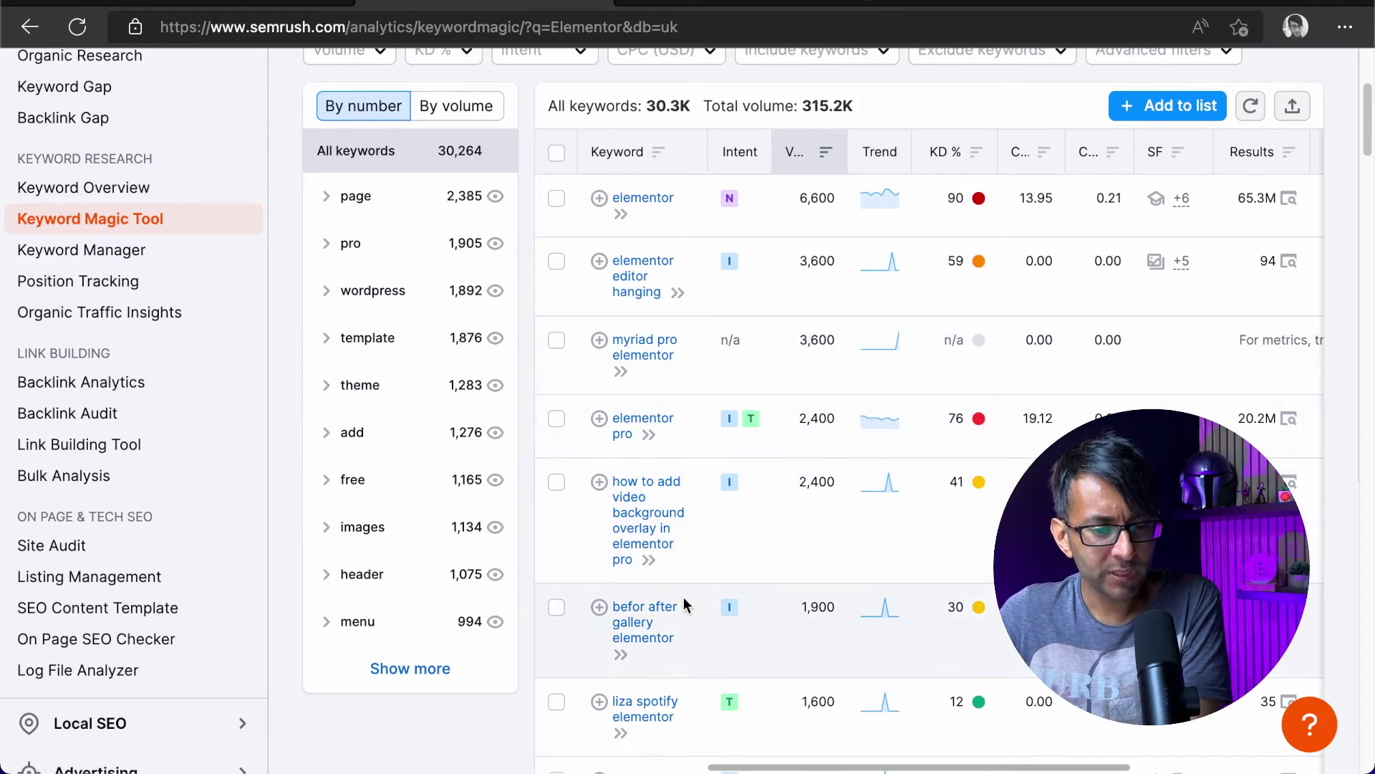
scroll(683, 596, "down", 5)
scroll(680, 603, "down", 1)
scroll(677, 603, "up", 12)
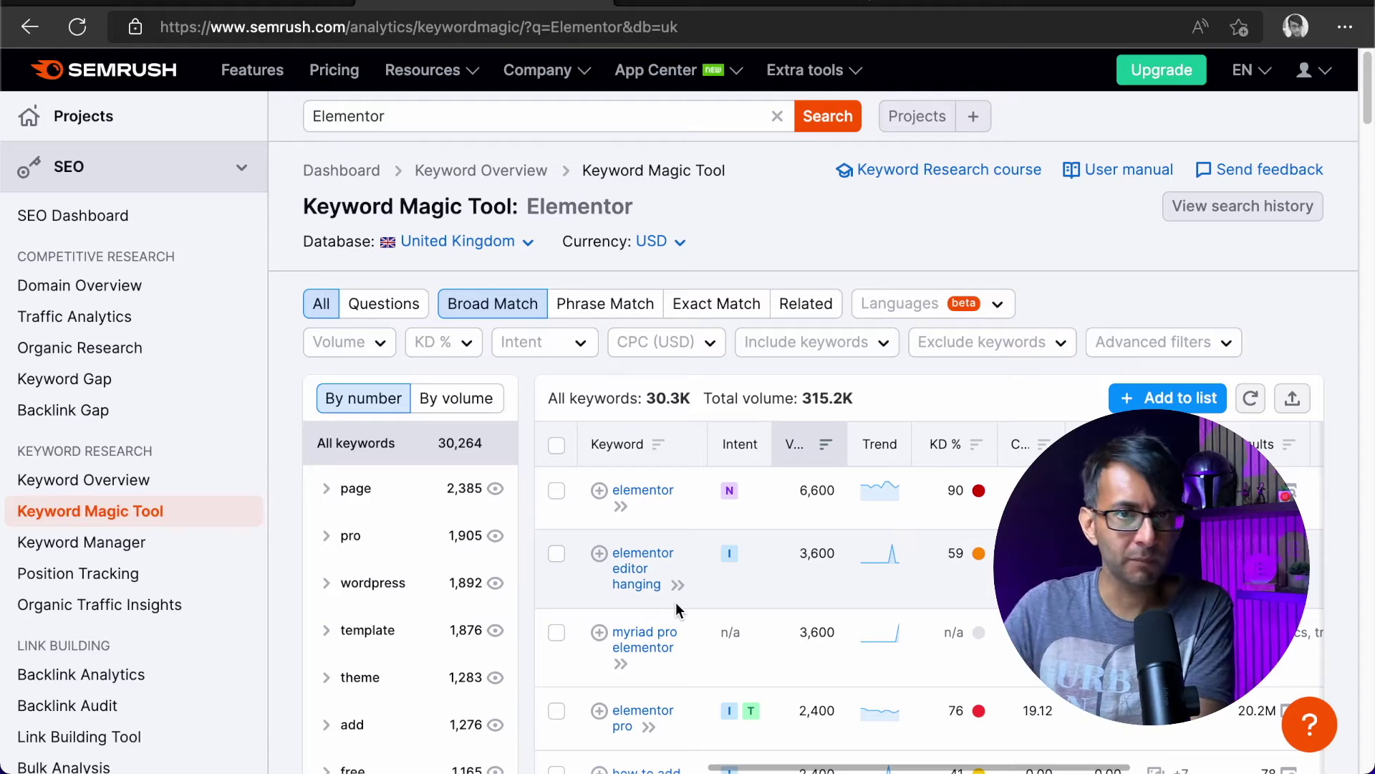
- Run a Keyword Overview for "elementor" in the UK database and view its volume, difficulty and intent
left_click(751, 6)
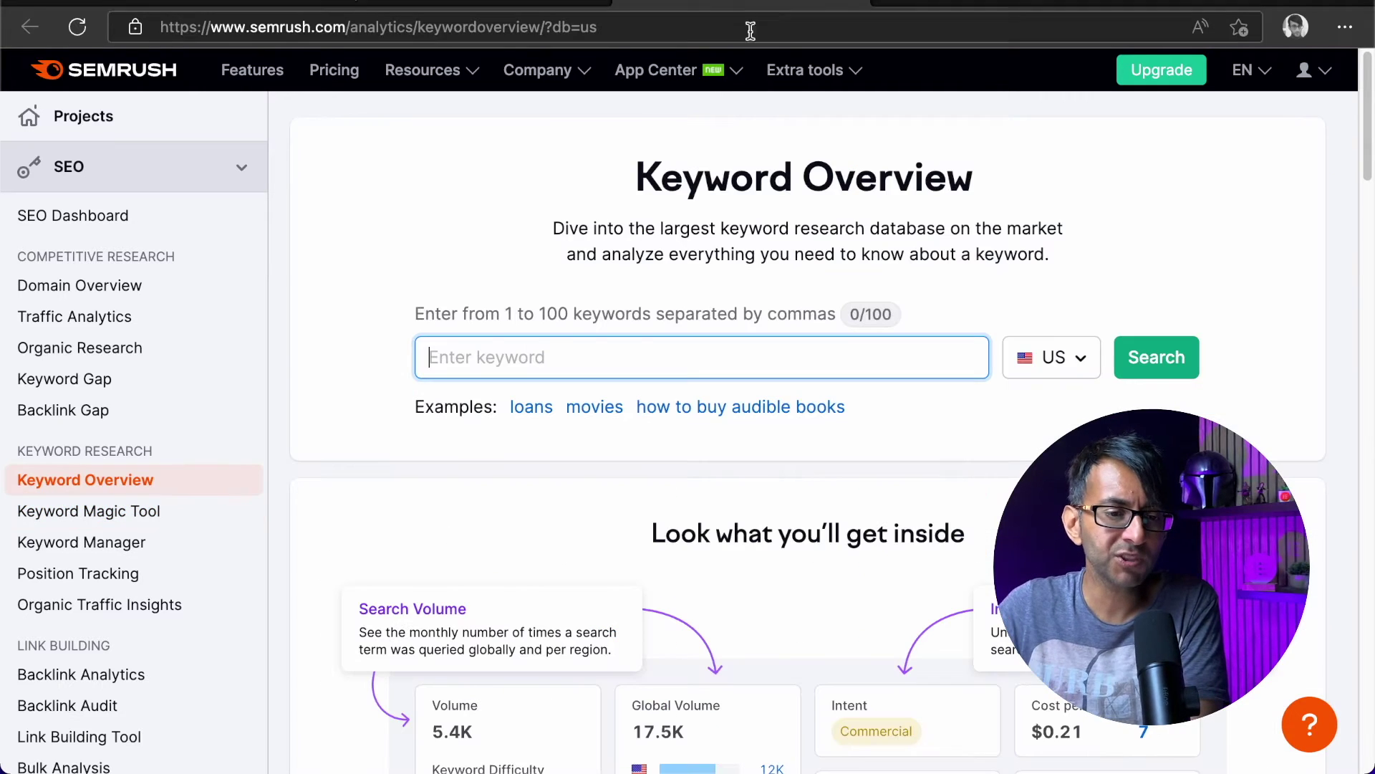
type("elementor")
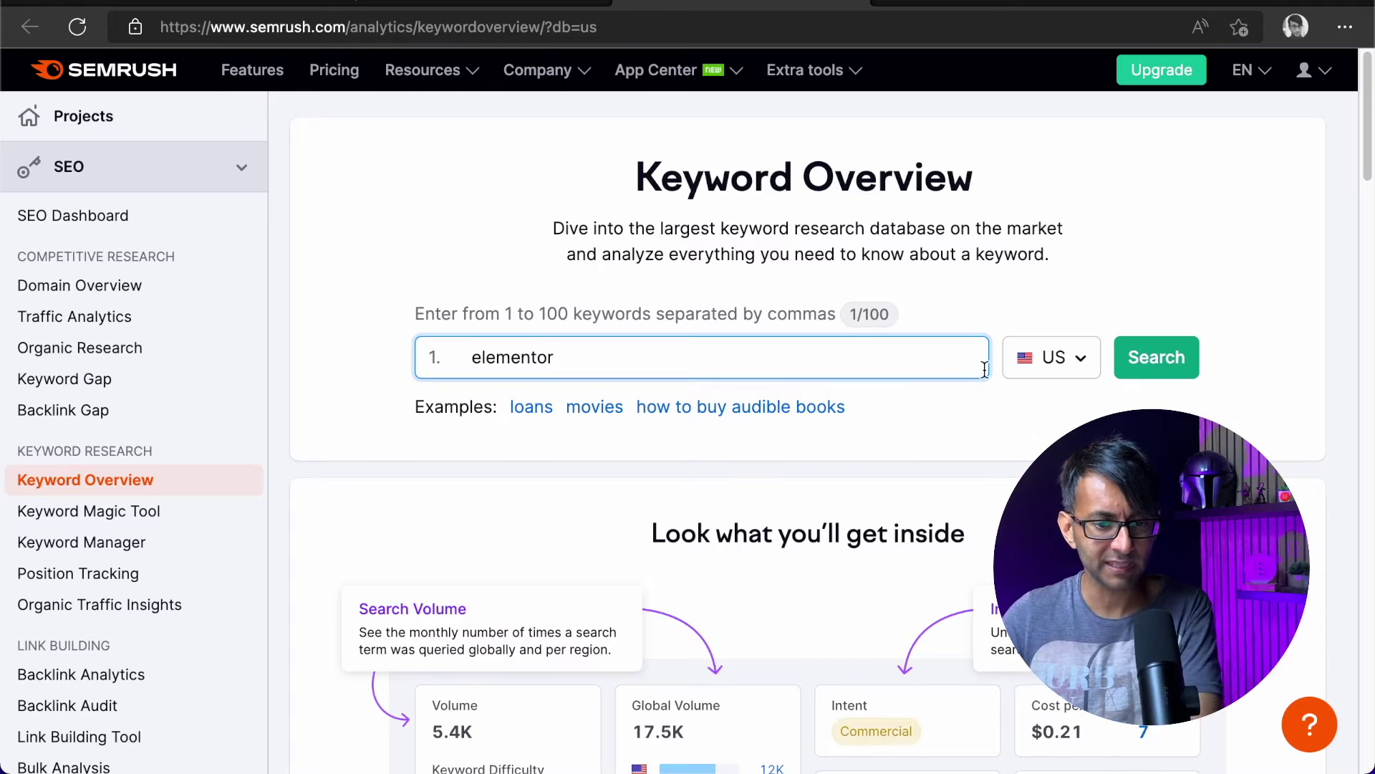
left_click(1052, 356)
left_click(992, 498)
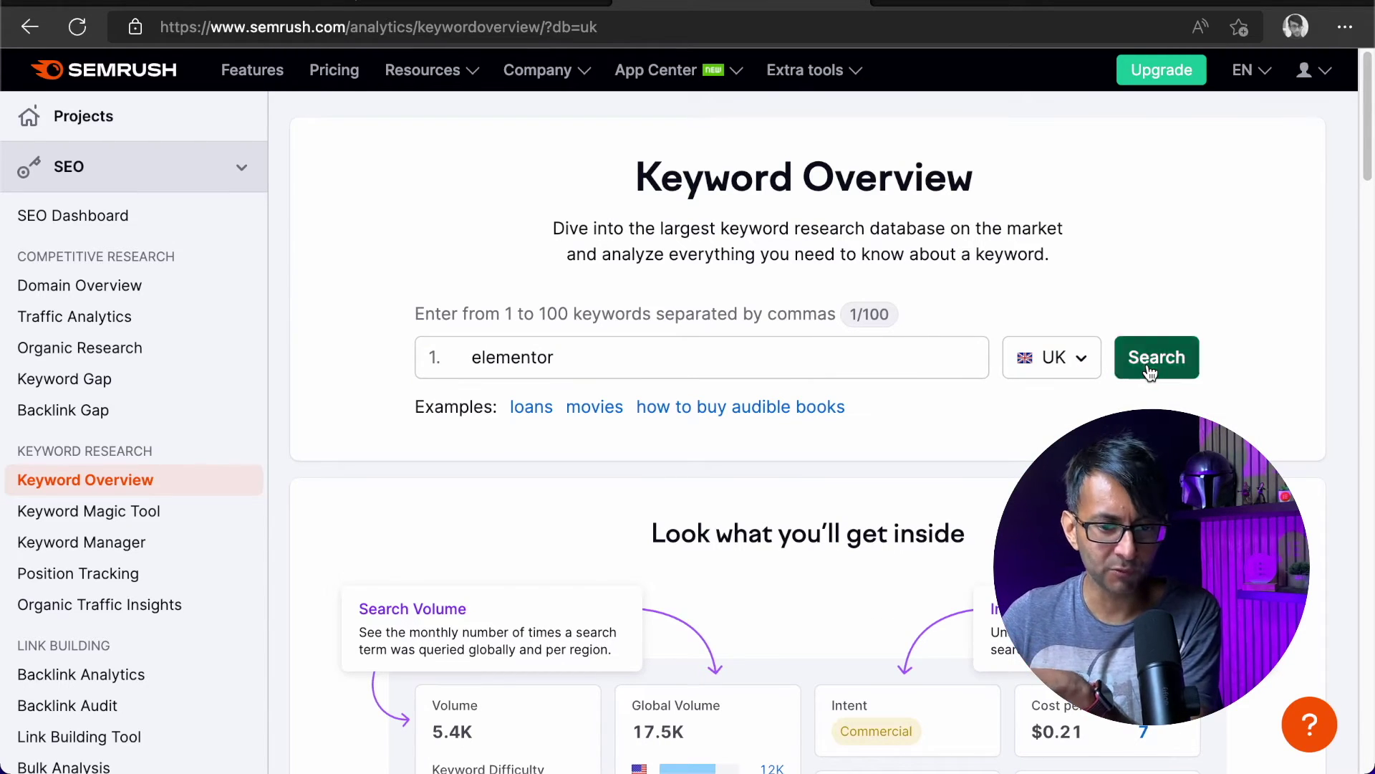
left_click(1146, 367)
scroll(904, 506, "down", 2)
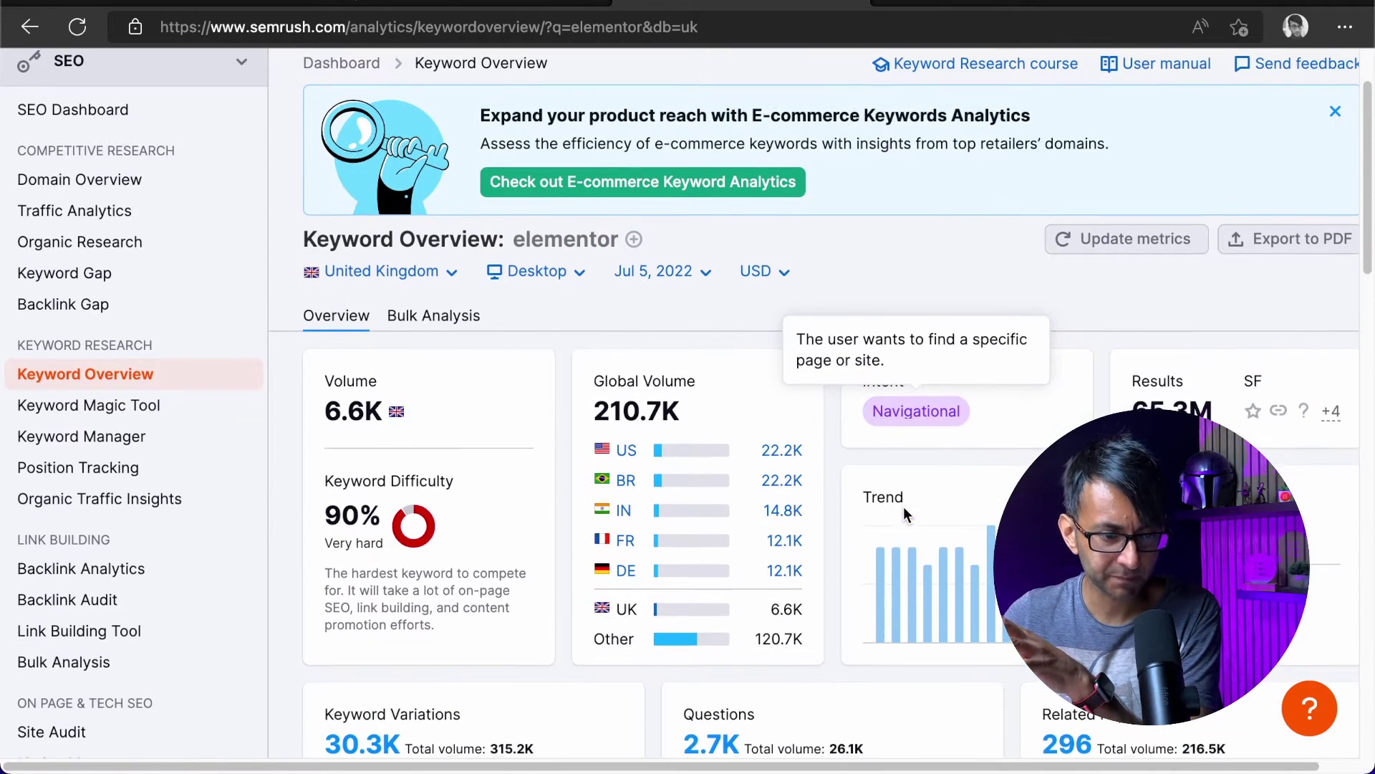
- Revisit the Elementor results in the Keyword Magic Tool to examine difficulty and trends, and return to the Keyword Overview report
left_click(358, 743)
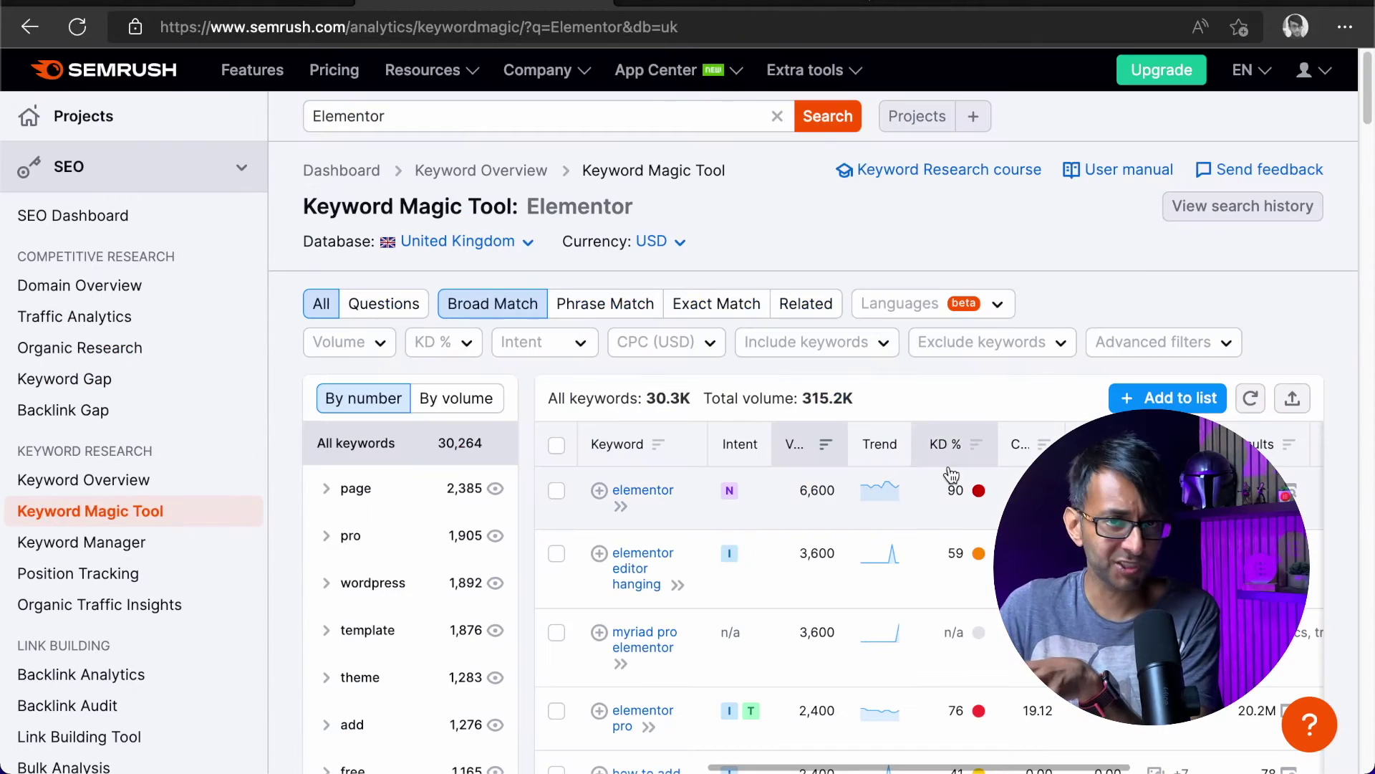
scroll(948, 466, "down", 1)
scroll(673, 487, "down", 3)
scroll(707, 469, "up", 1)
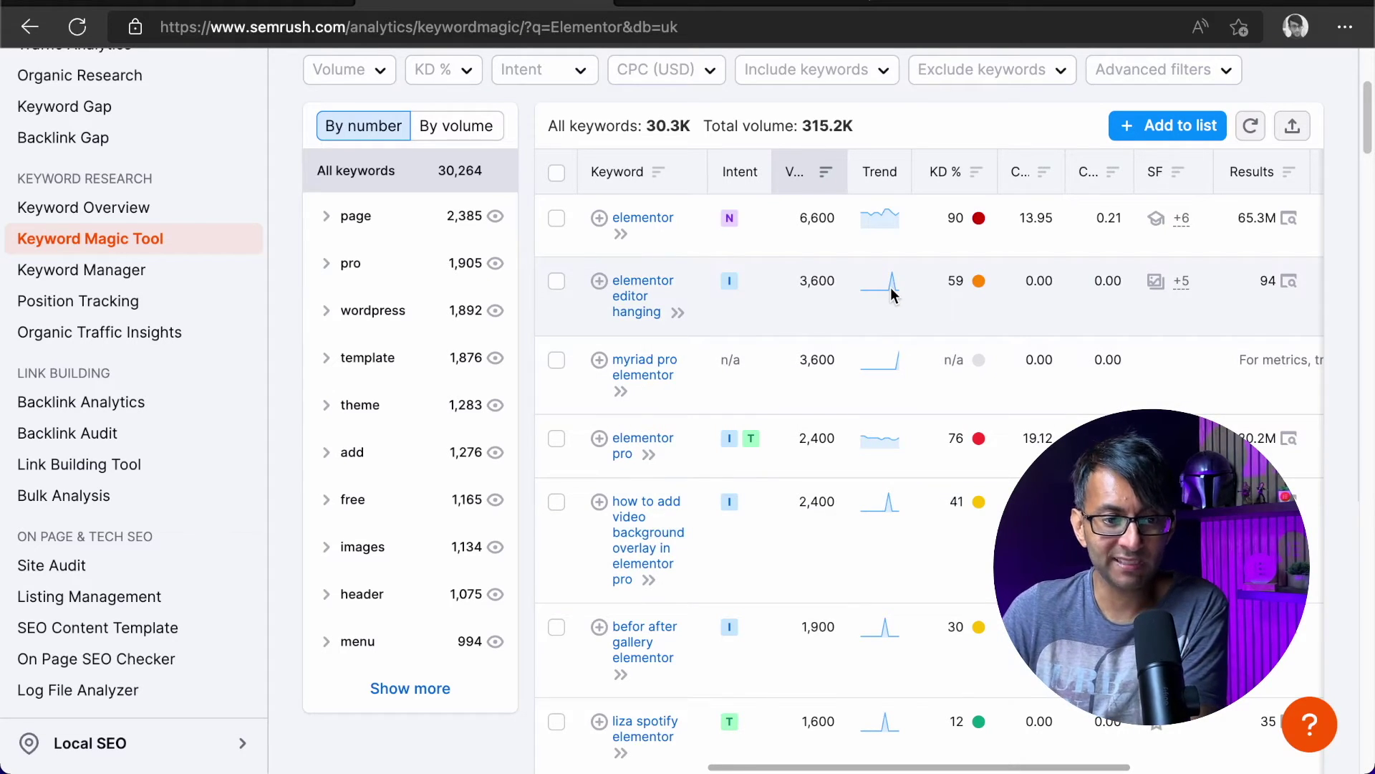
left_click(887, 223)
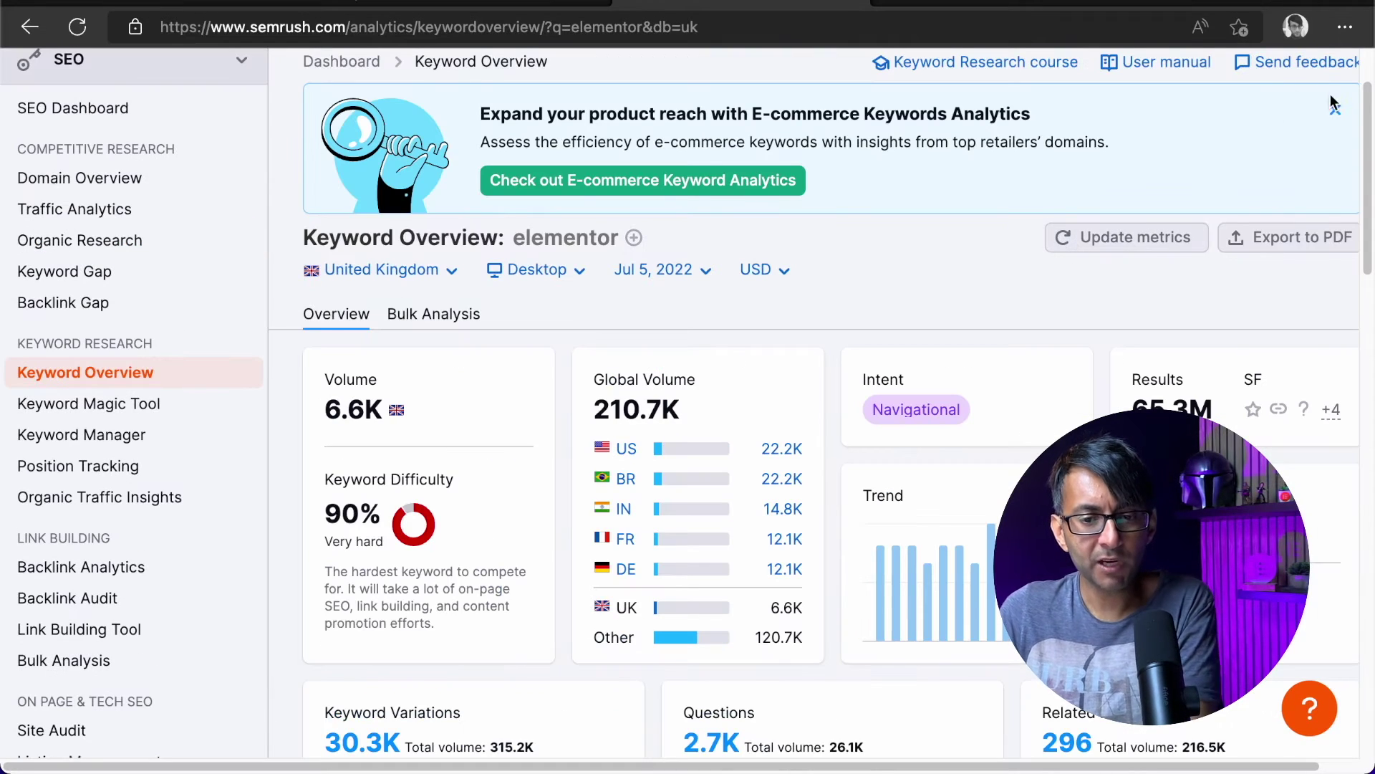
- Examine the elementor Keyword Overview's keyword variations, questions, related keywords and SERP Analysis
mouse_move(1368, 104)
left_mouse_down()
mouse_move(1370, 81)
mouse_move(1372, 113)
left_mouse_up()
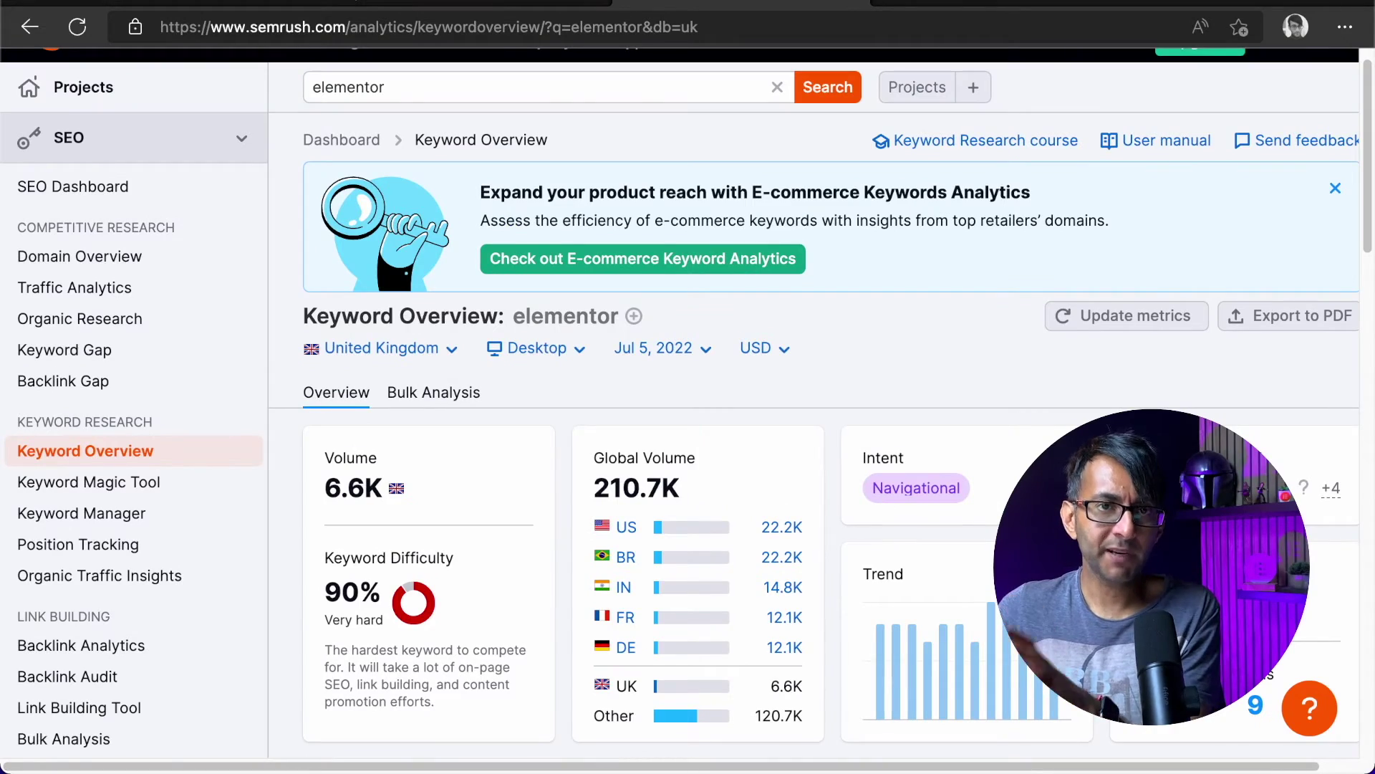
scroll(732, 398, "down", 8)
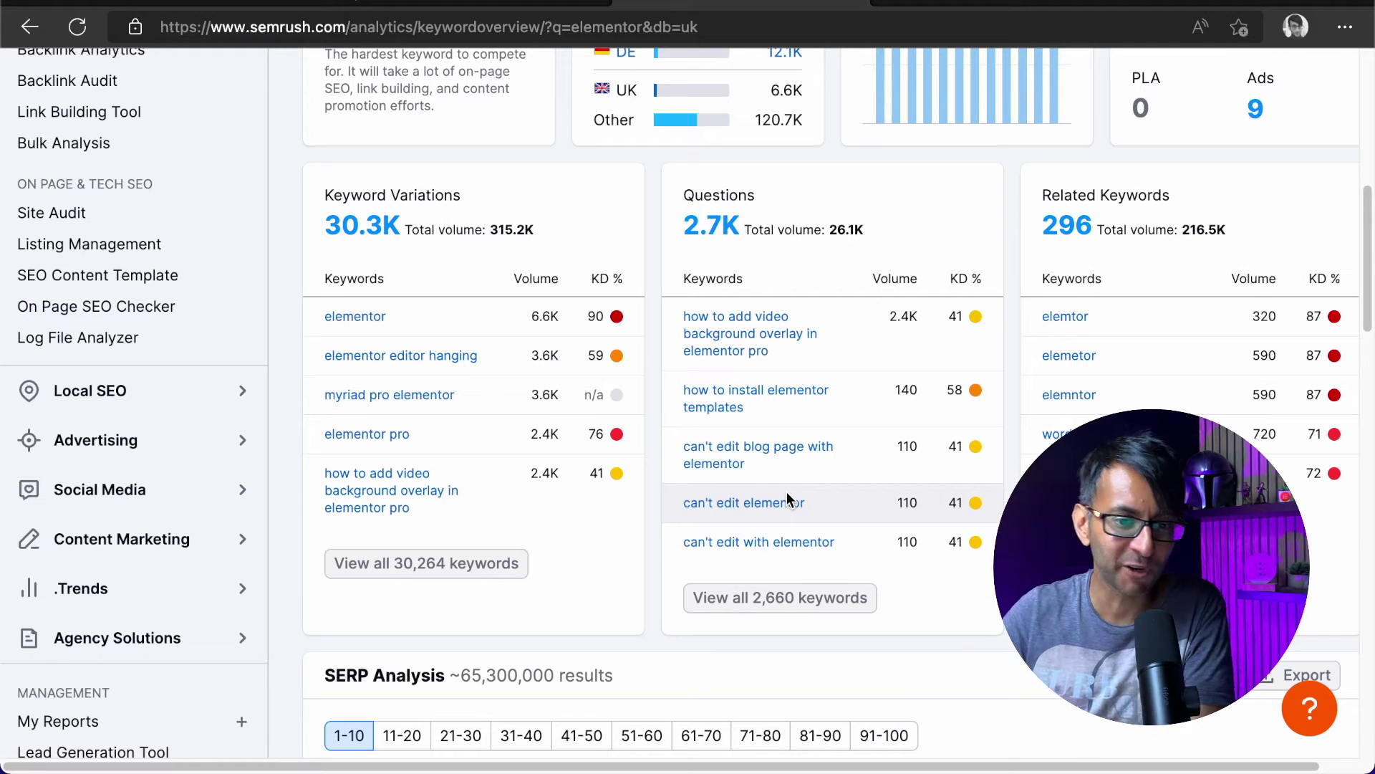
scroll(1368, 218, "up", 2)
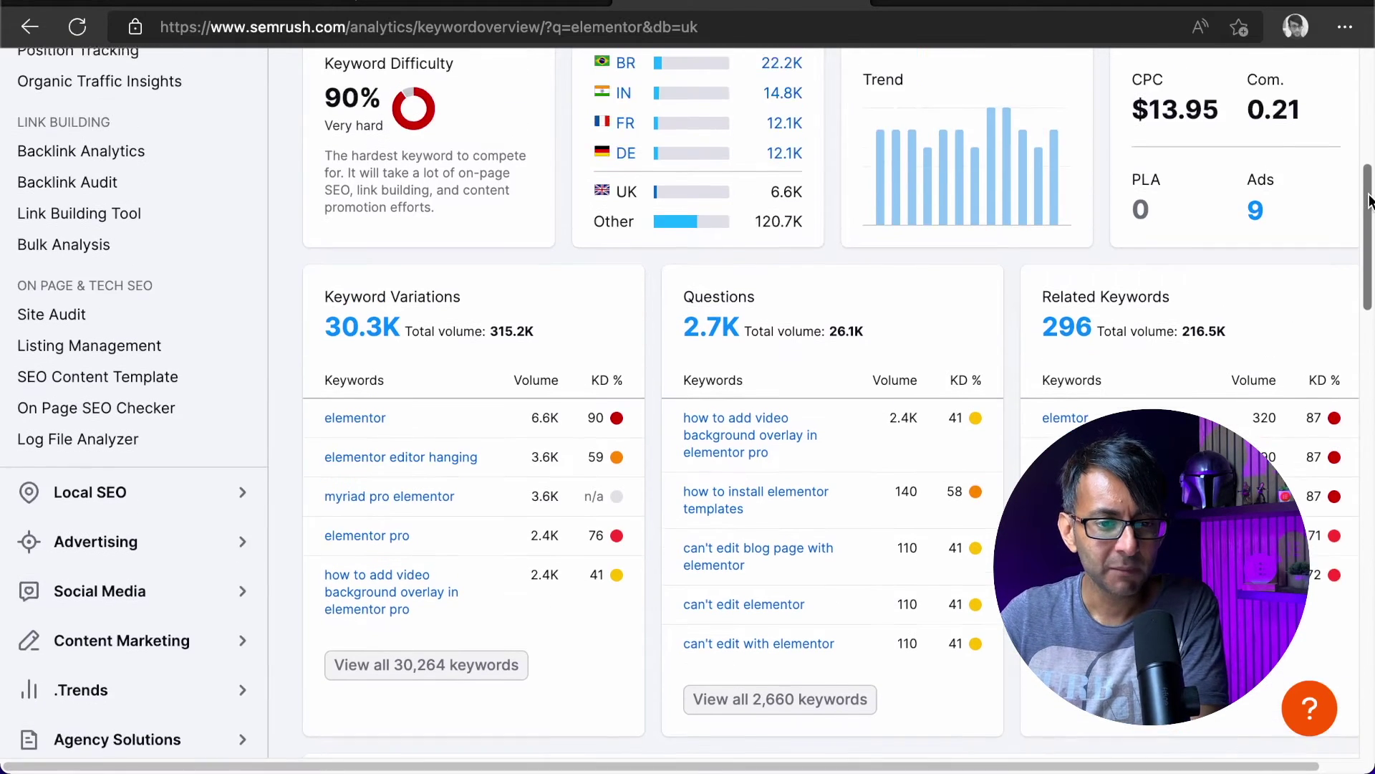
scroll(1368, 218, "down", 10)
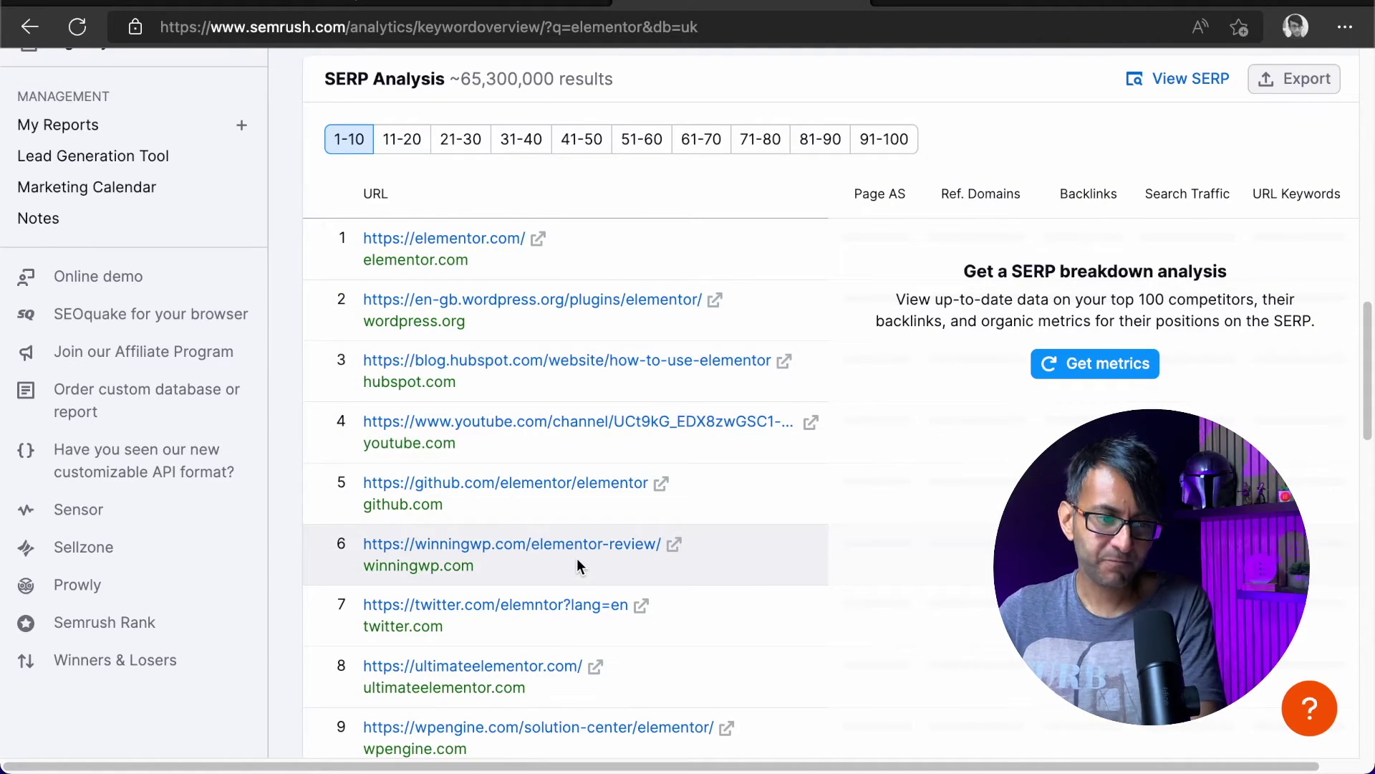
scroll(577, 556, "up", 5)
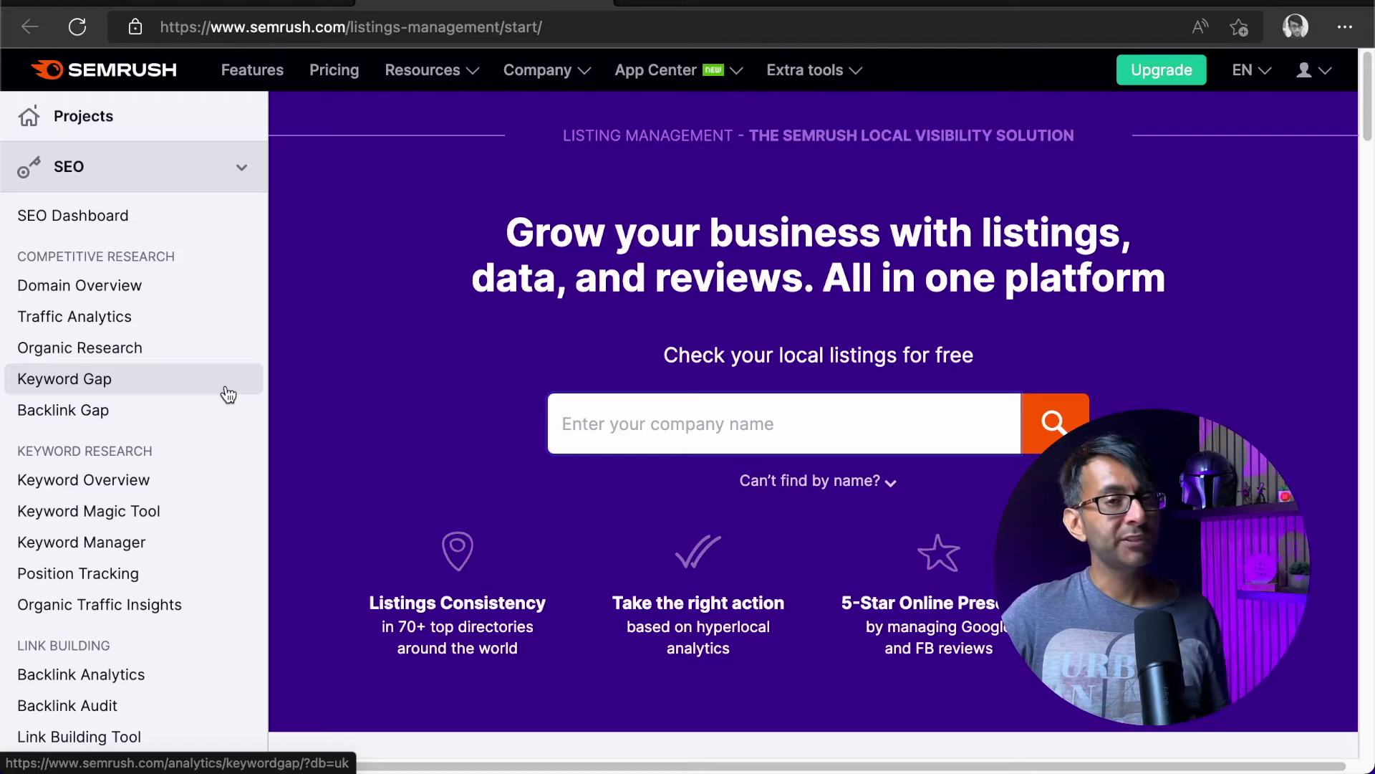
- Look up "Apple" in Listing Management's free local listings check and view the suggested locations
scroll(214, 422, "down", 6)
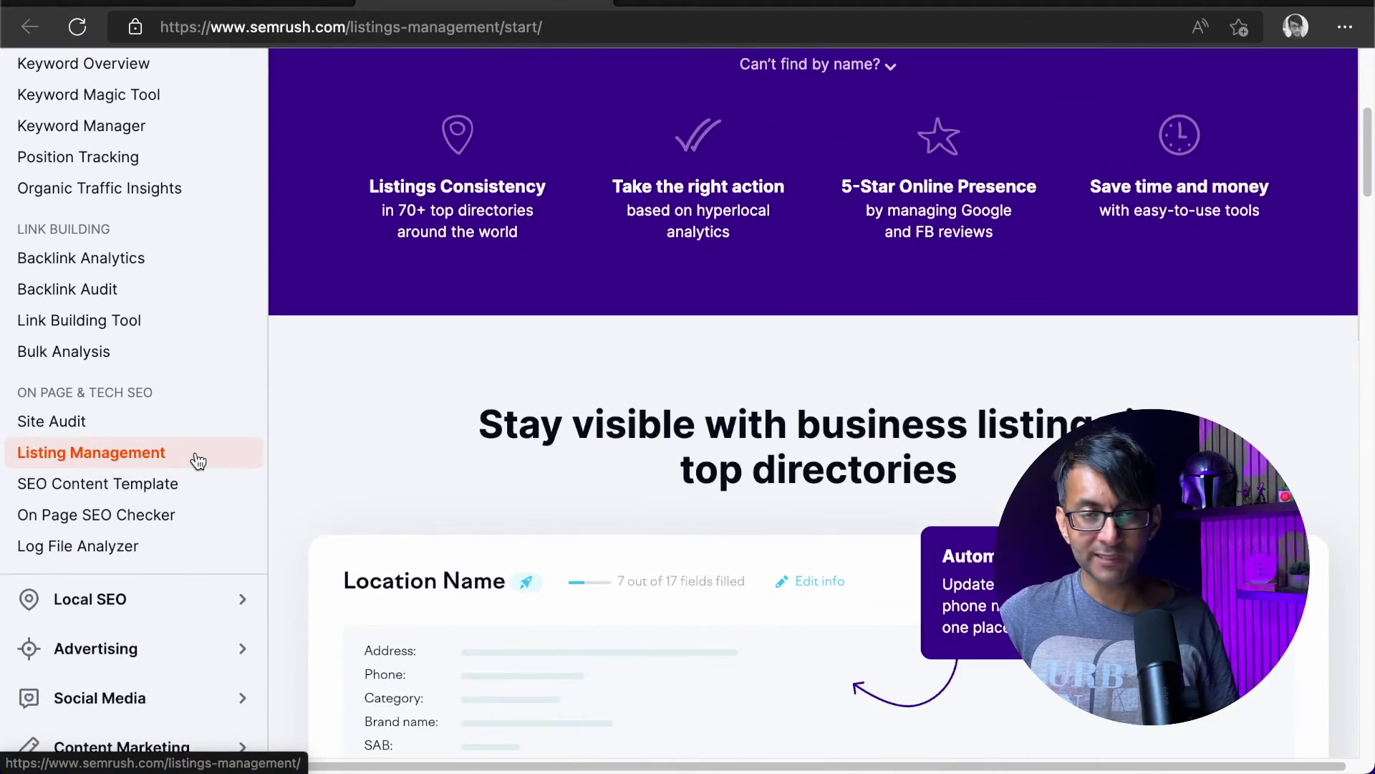
scroll(582, 471, "up", 6)
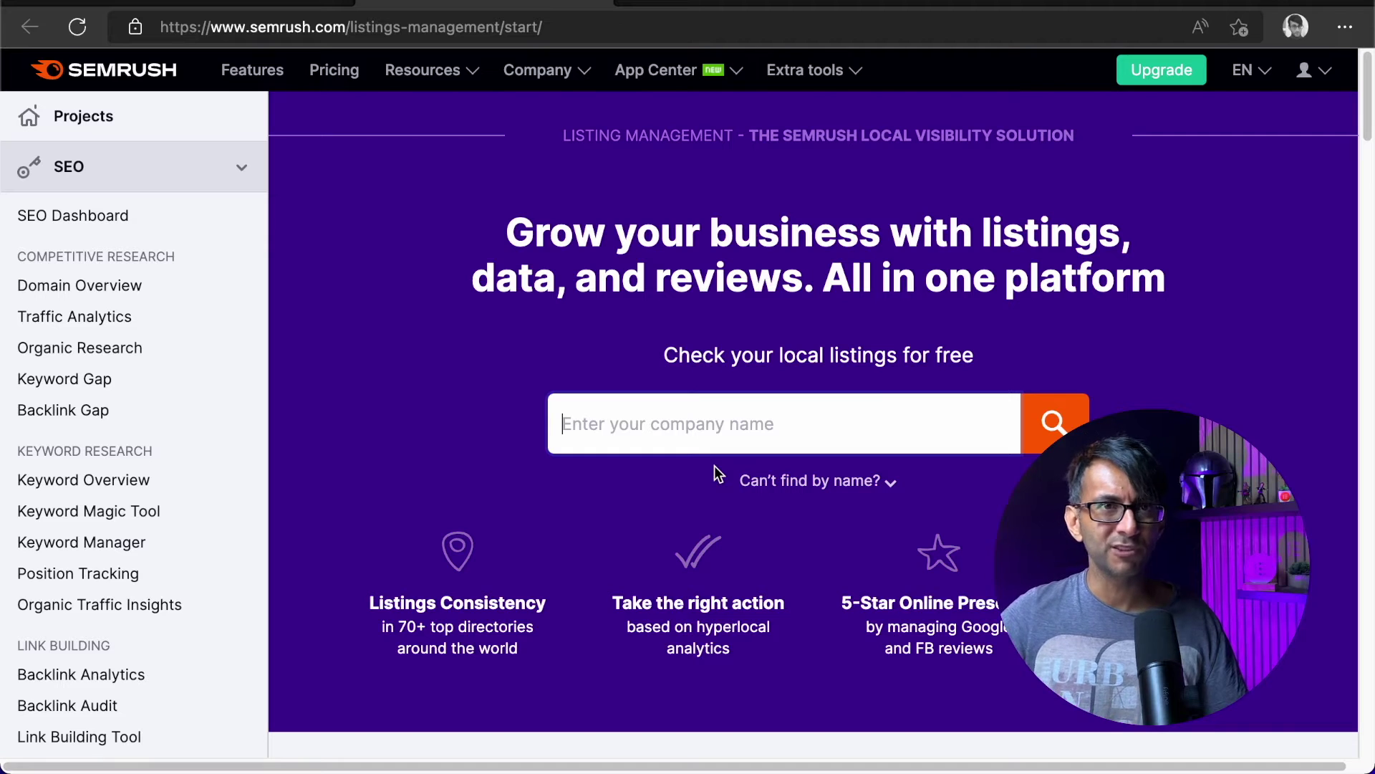
left_click(780, 424)
type("Apple")
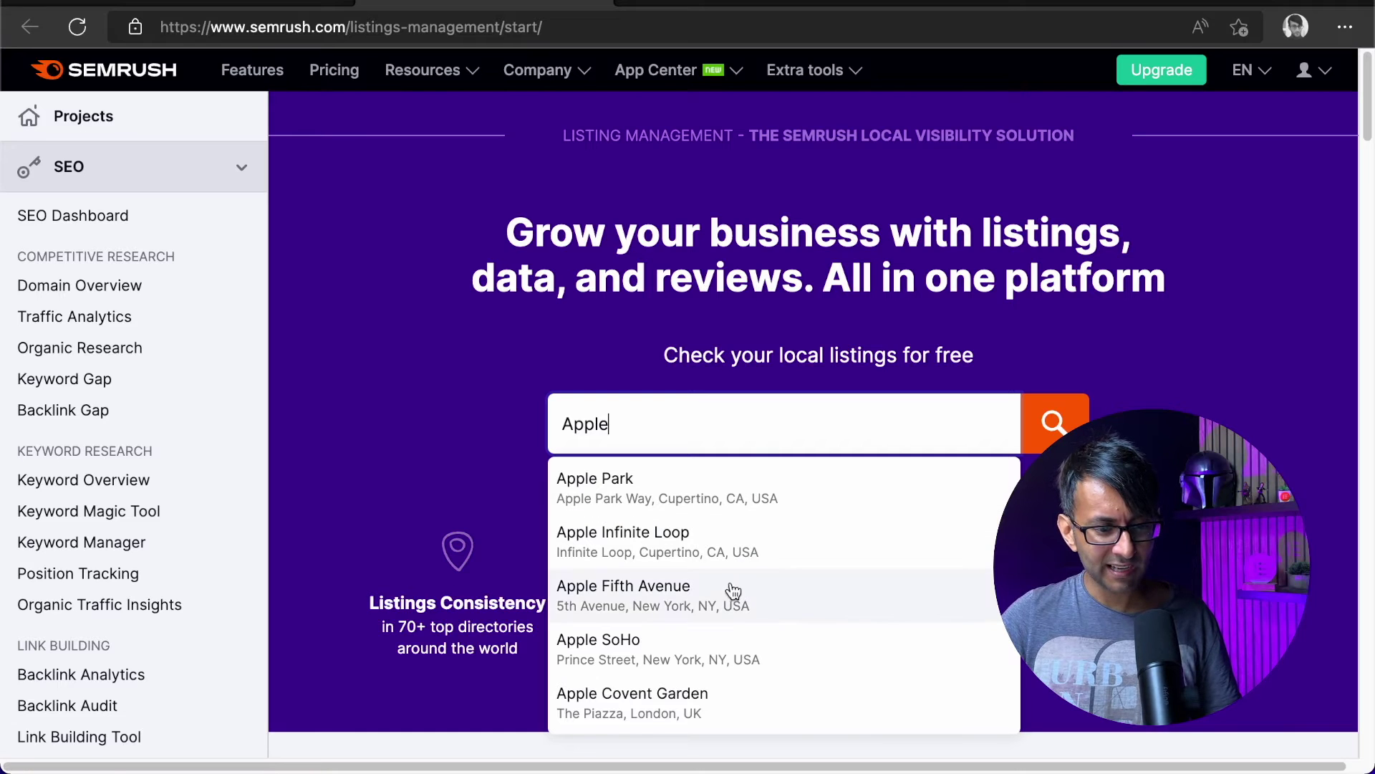
scroll(714, 582, "down", 1)
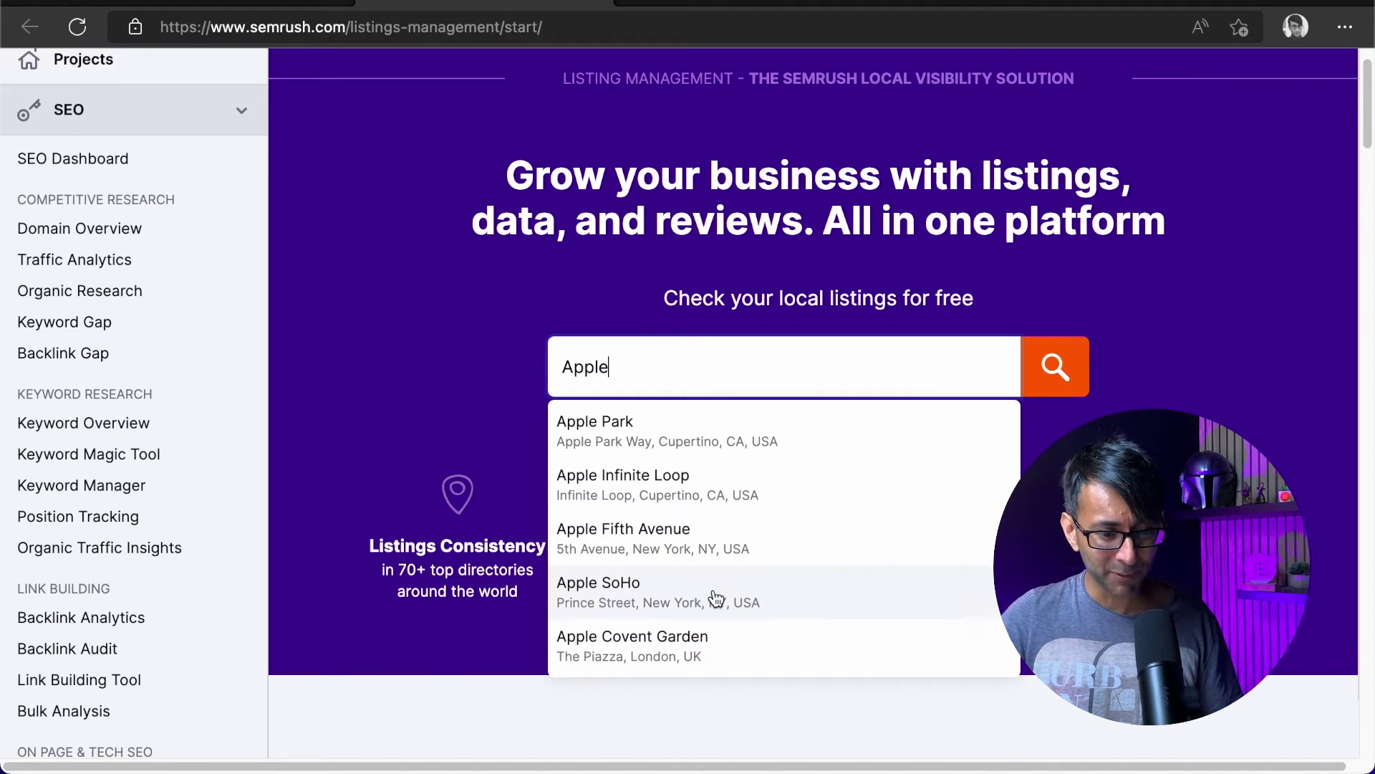
- Check local listings for "mcdonalds" instead, choosing the McDonald's location in Vancouver, Canada
left_click_drag(622, 371, 551, 370)
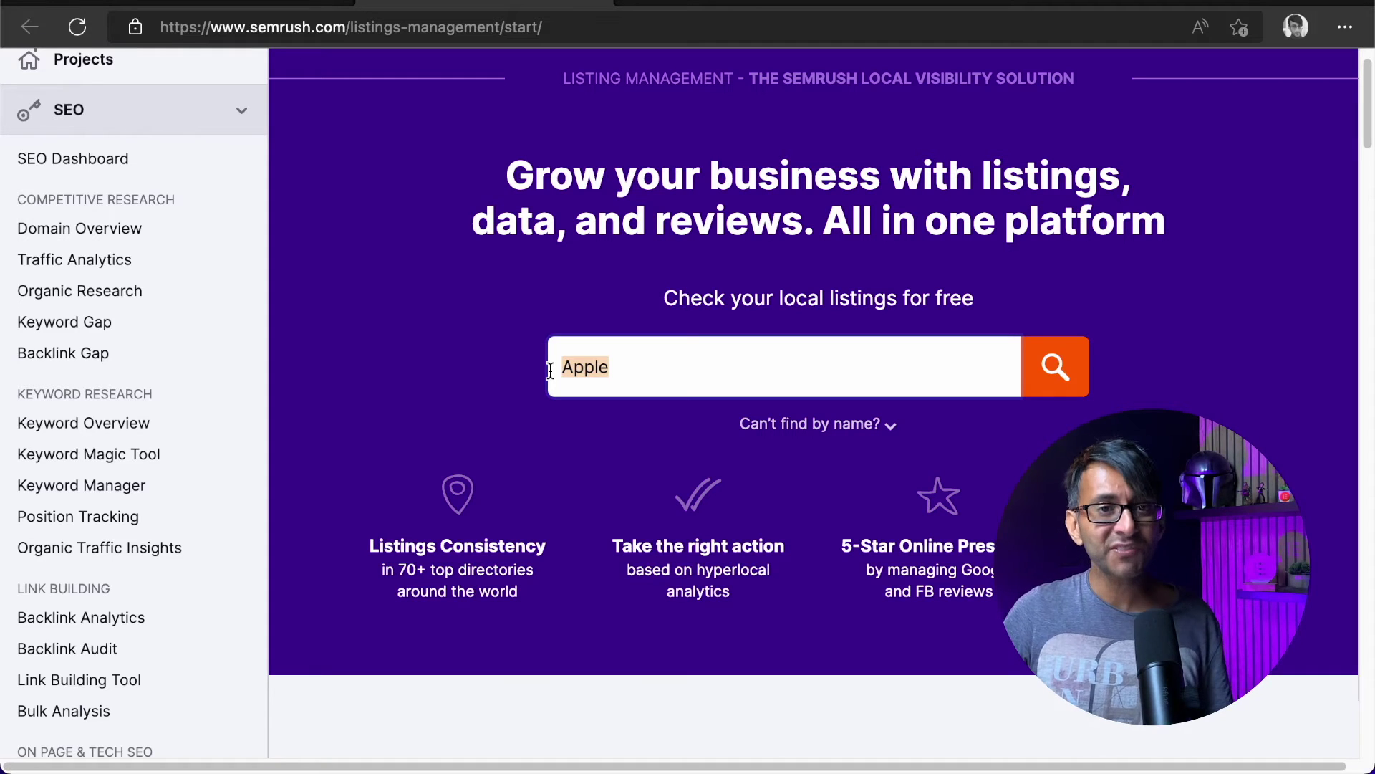
type("mcdona")
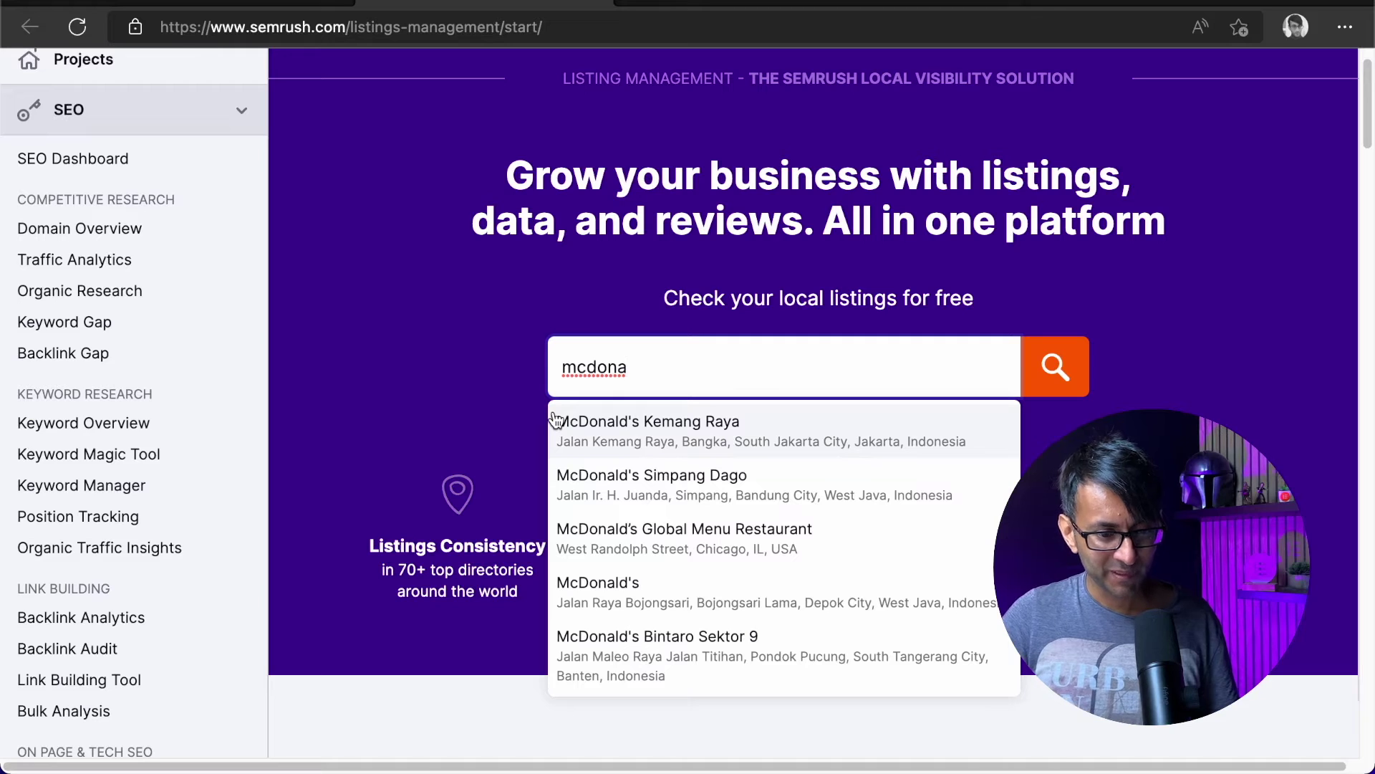
type("lds")
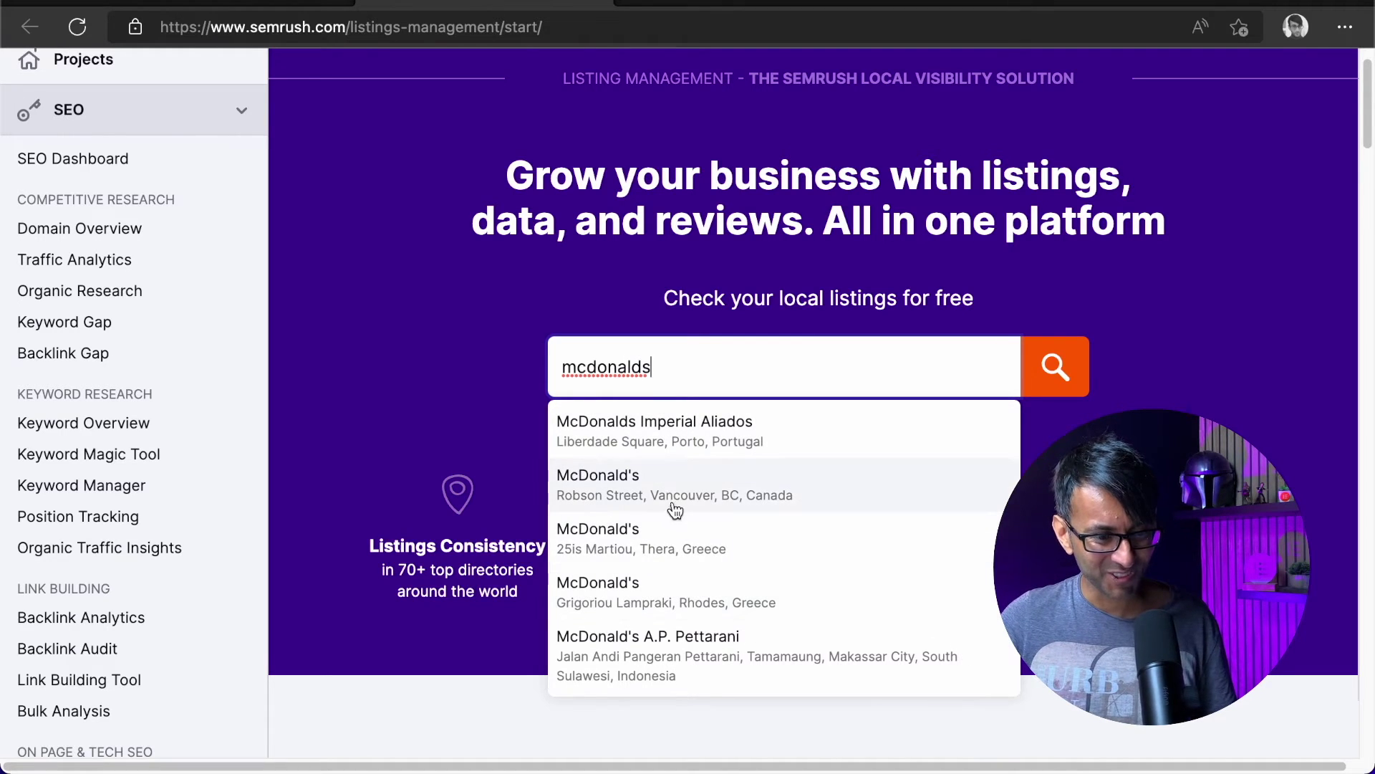
left_click(709, 490)
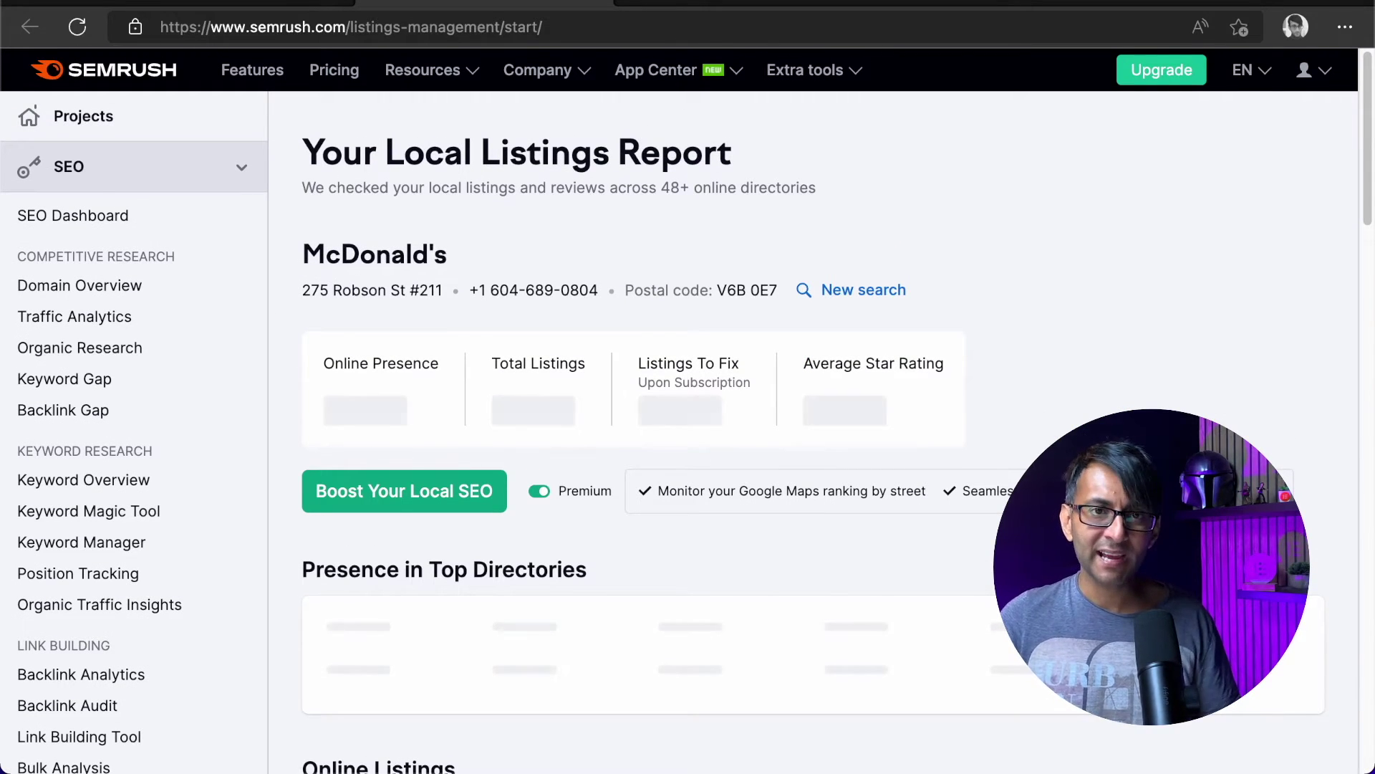
- Examine the McDonald's local listings report: online presence, top directories, online listings and reviews breakdown
scroll(1048, 445, "down", 5)
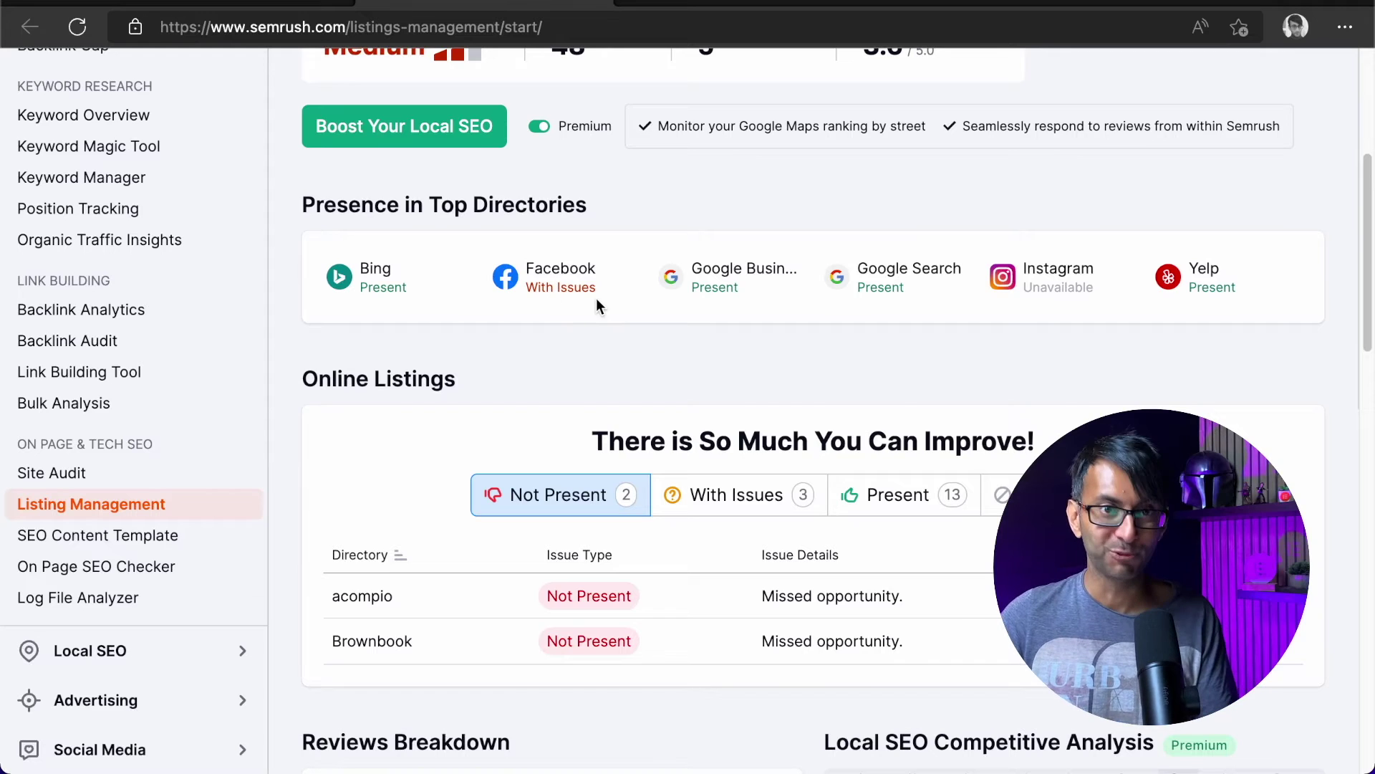
scroll(629, 394, "down", 3)
scroll(630, 393, "down", 9)
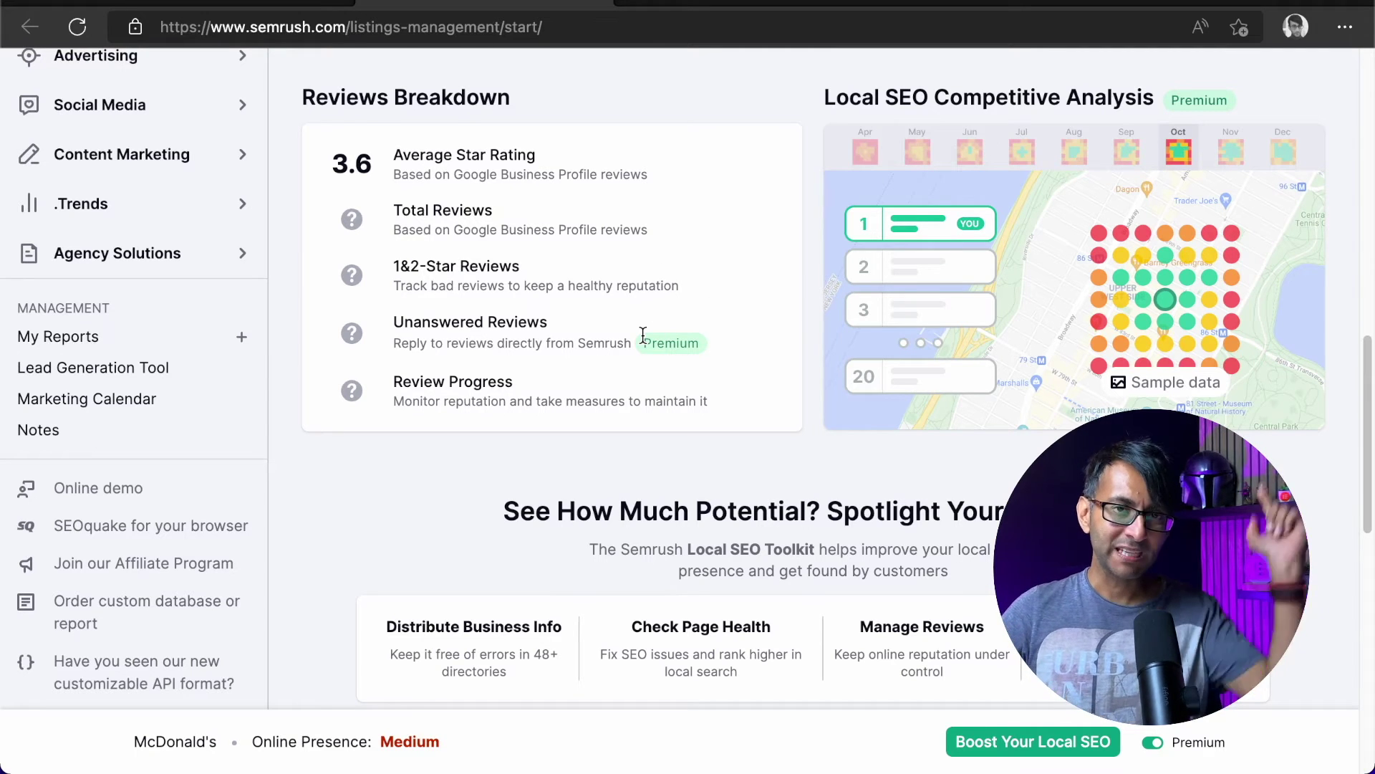
scroll(642, 337, "up", 15)
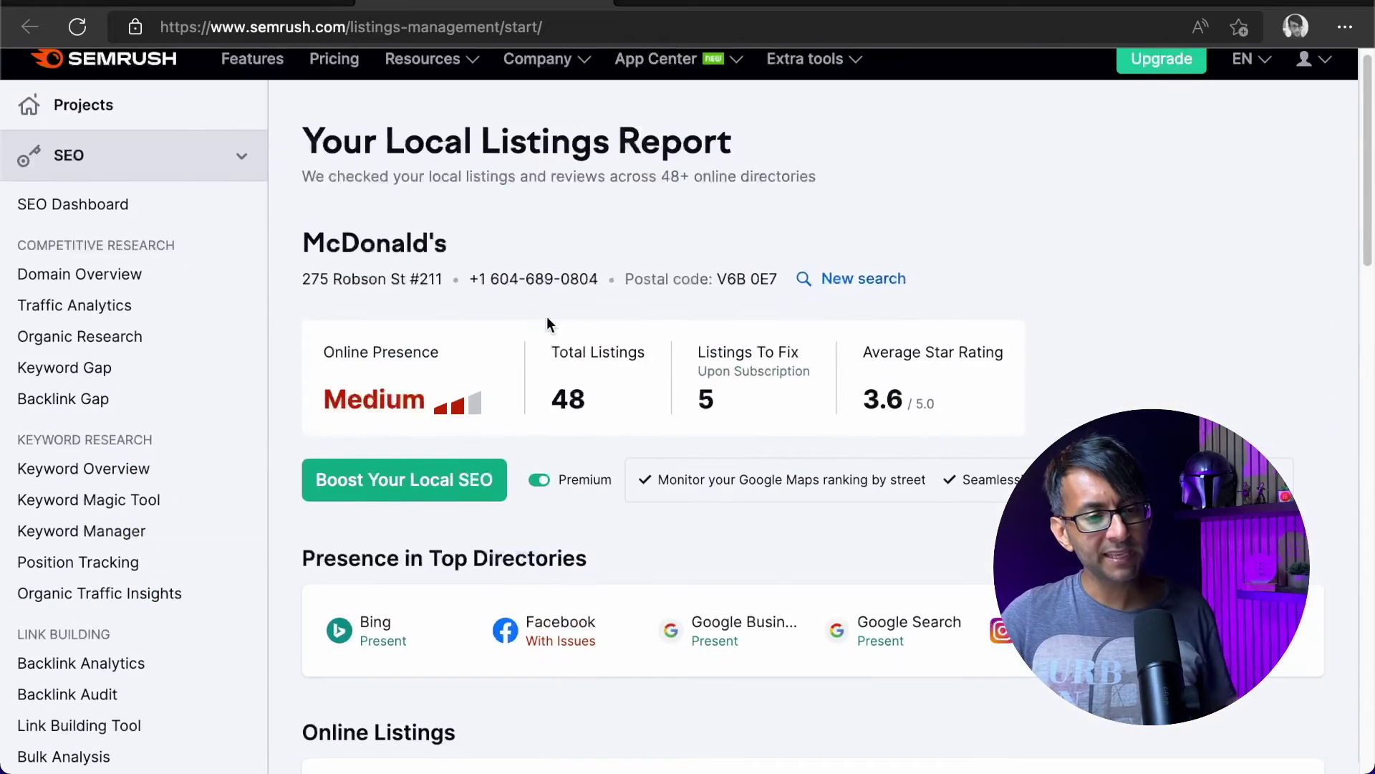
scroll(252, 629, "down", 3)
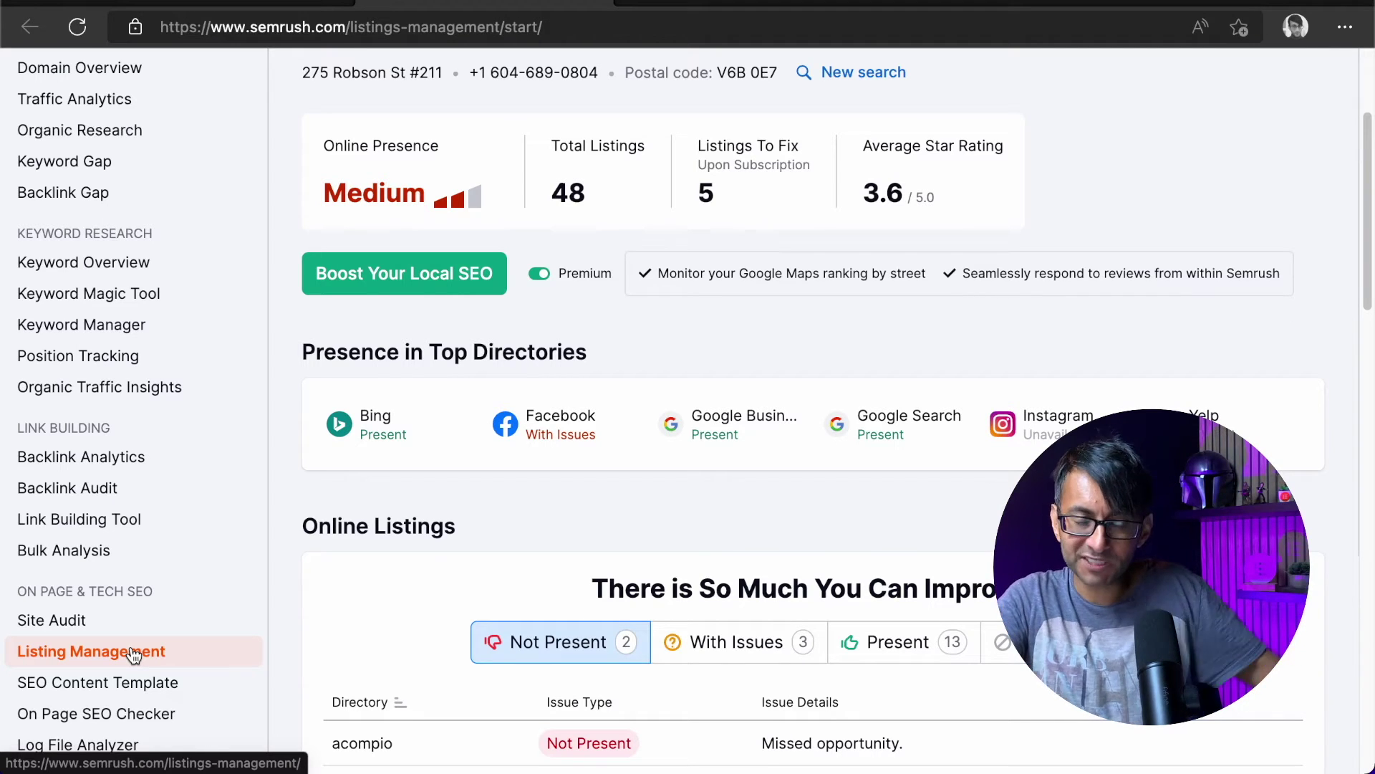
scroll(757, 326, "up", 1)
scroll(756, 328, "up", 2)
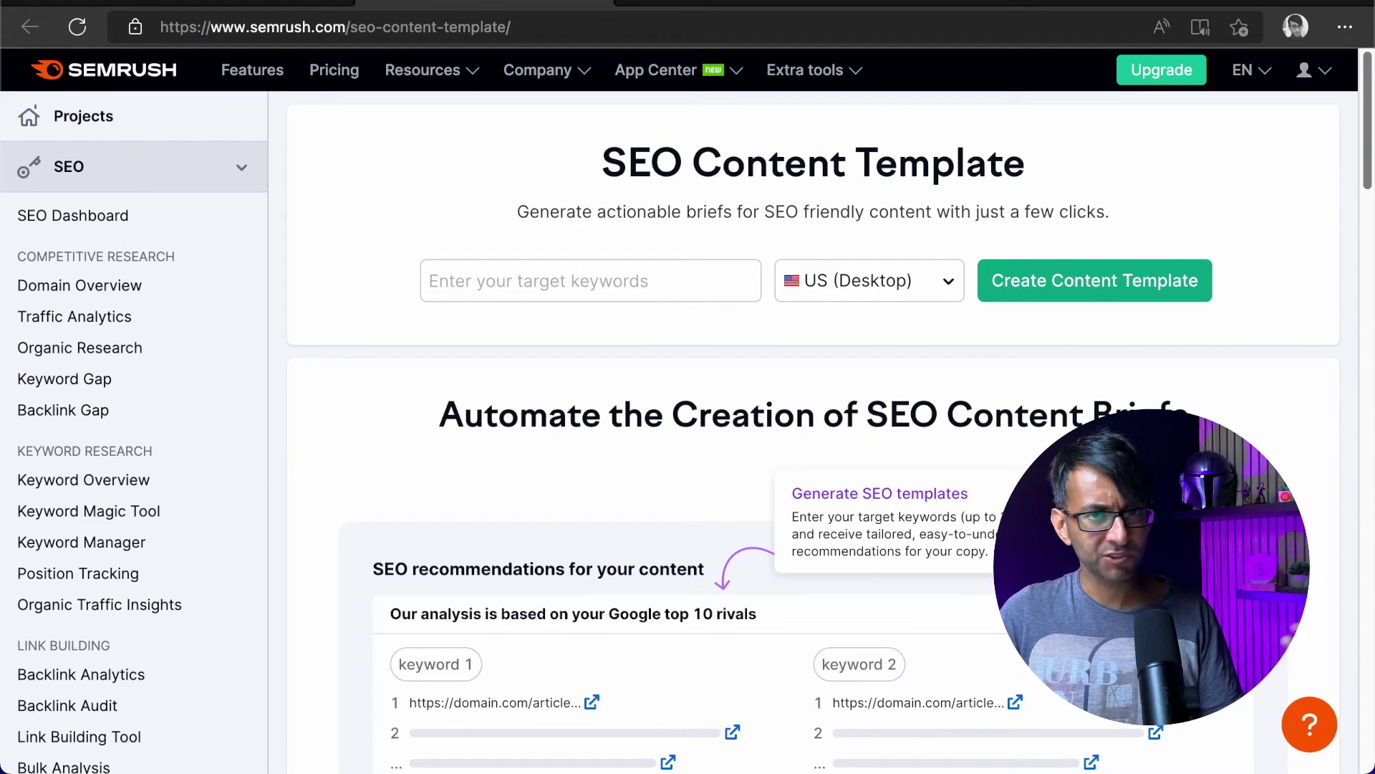
- Create an SEO Content Template for the target keyword "Elementor" with the United Kingdom as country on desktop
scroll(215, 372, "down", 8)
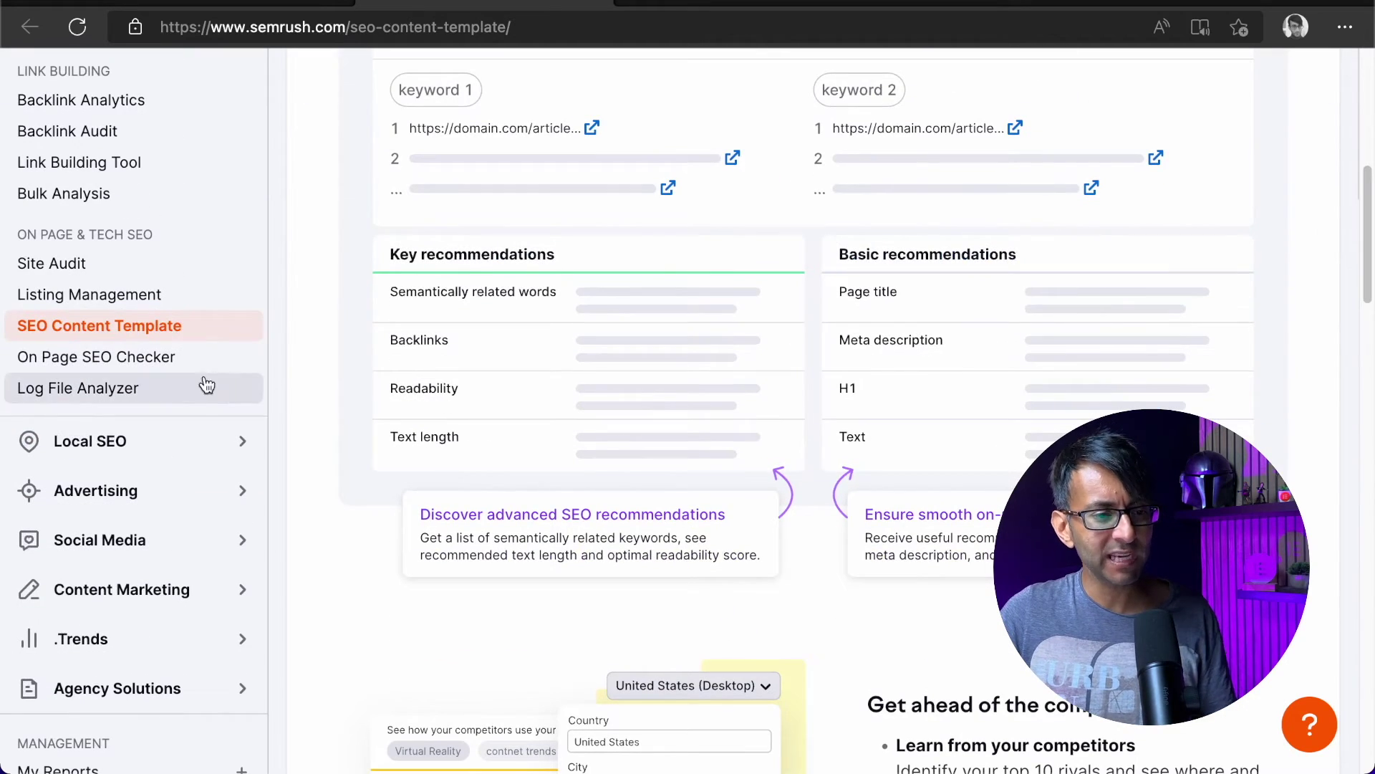
scroll(712, 459, "up", 8)
left_click(614, 281)
type("Elementor")
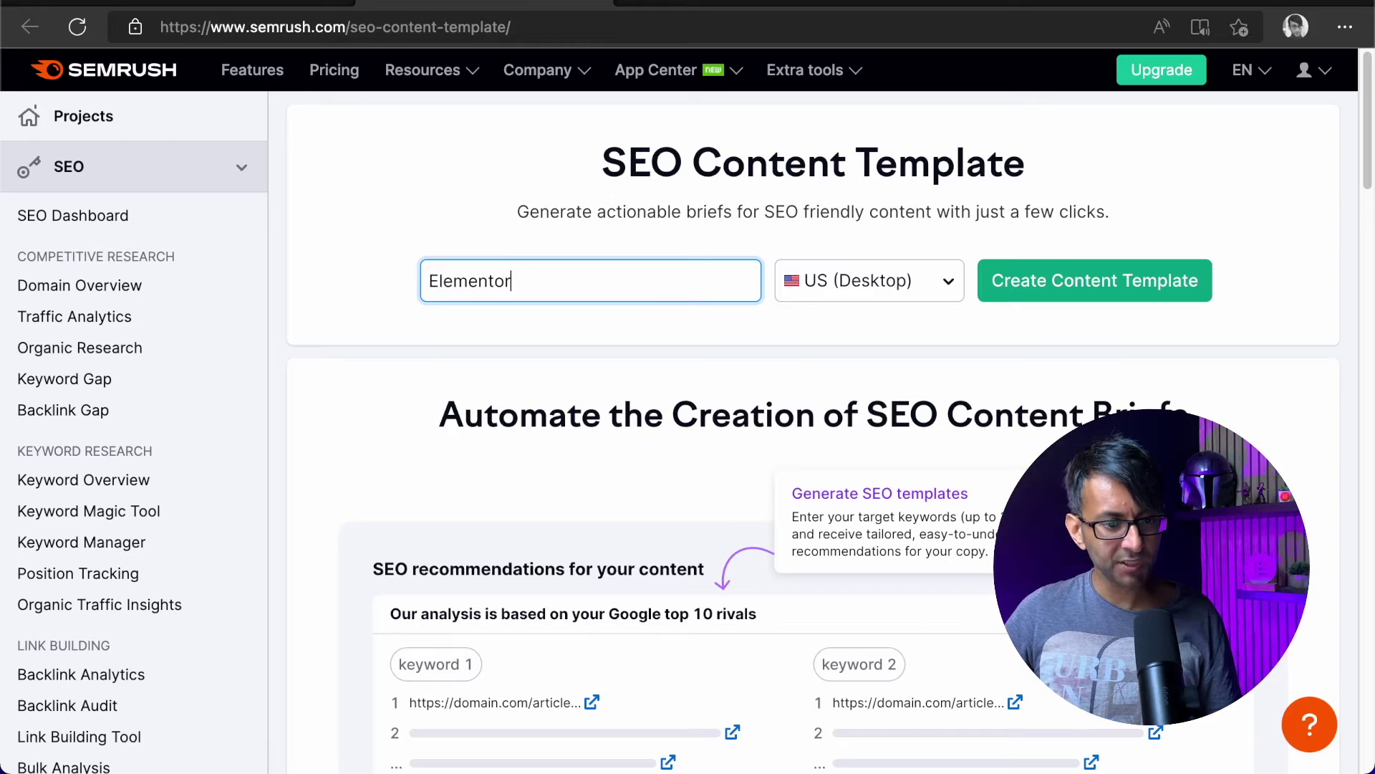
left_click(828, 297)
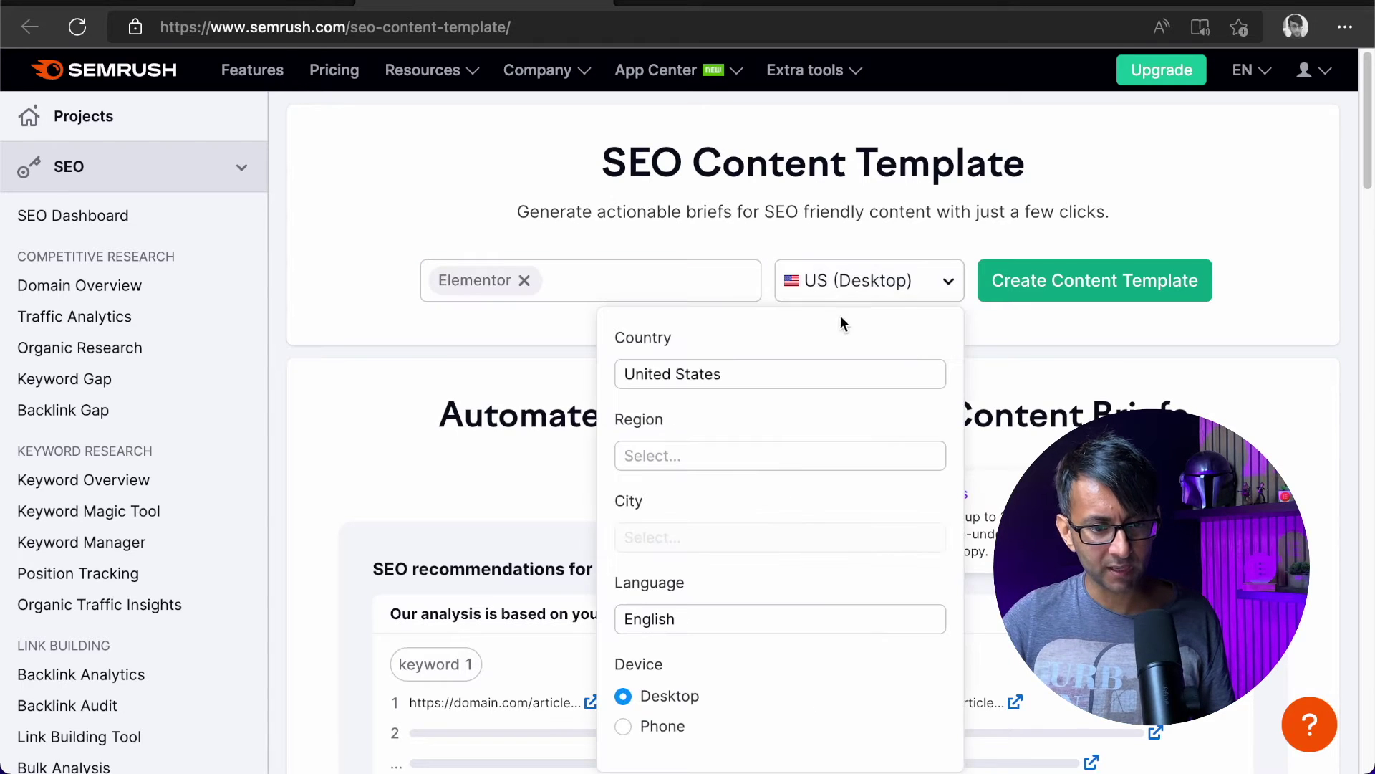
left_click(767, 374)
left_click(715, 482)
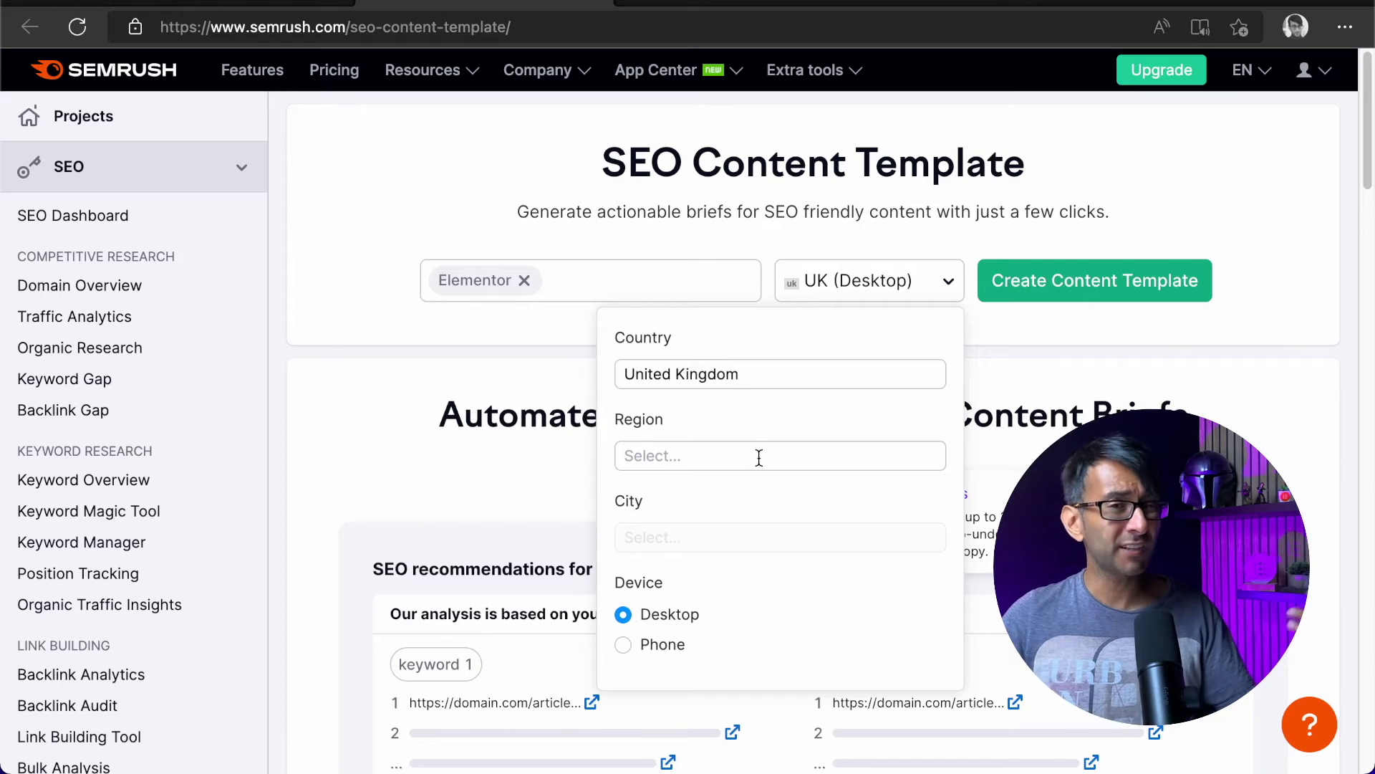
left_click(1011, 324)
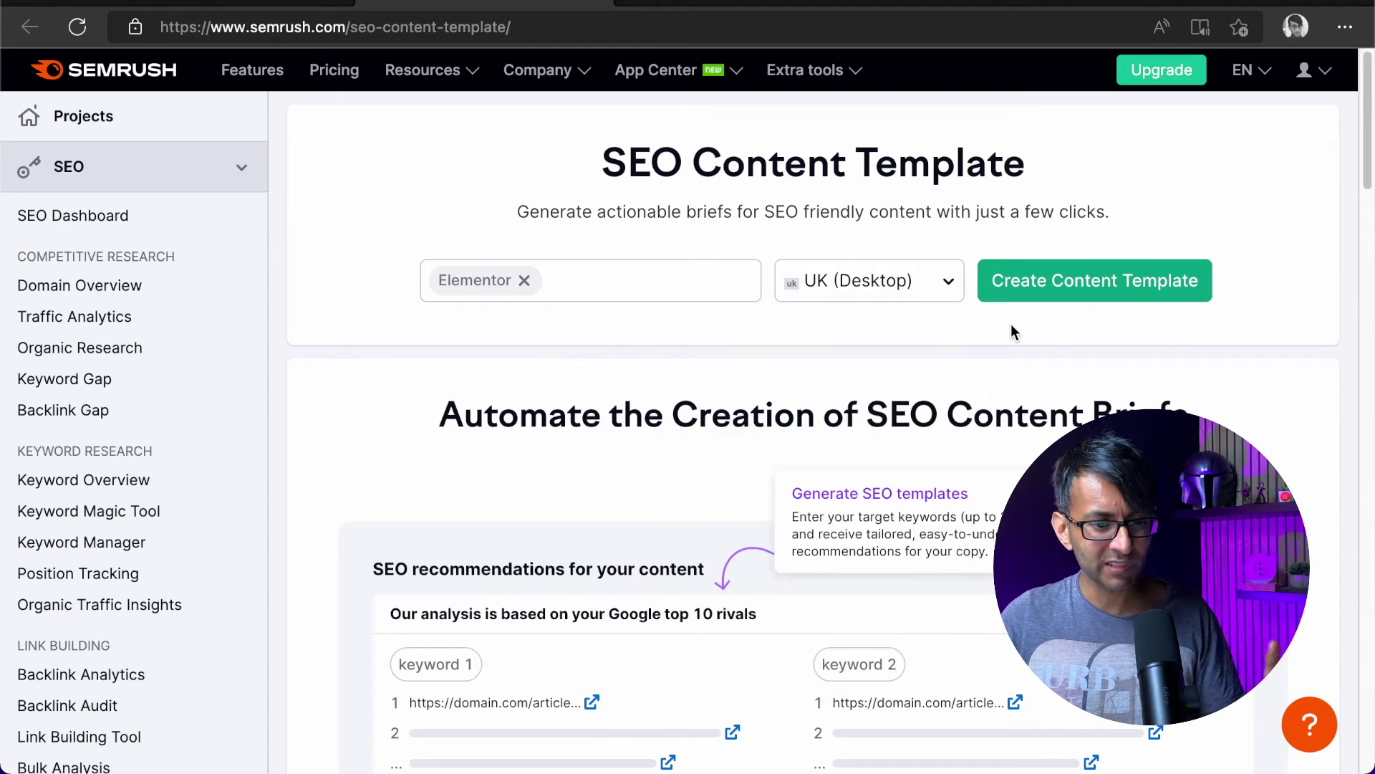
left_click(1036, 293)
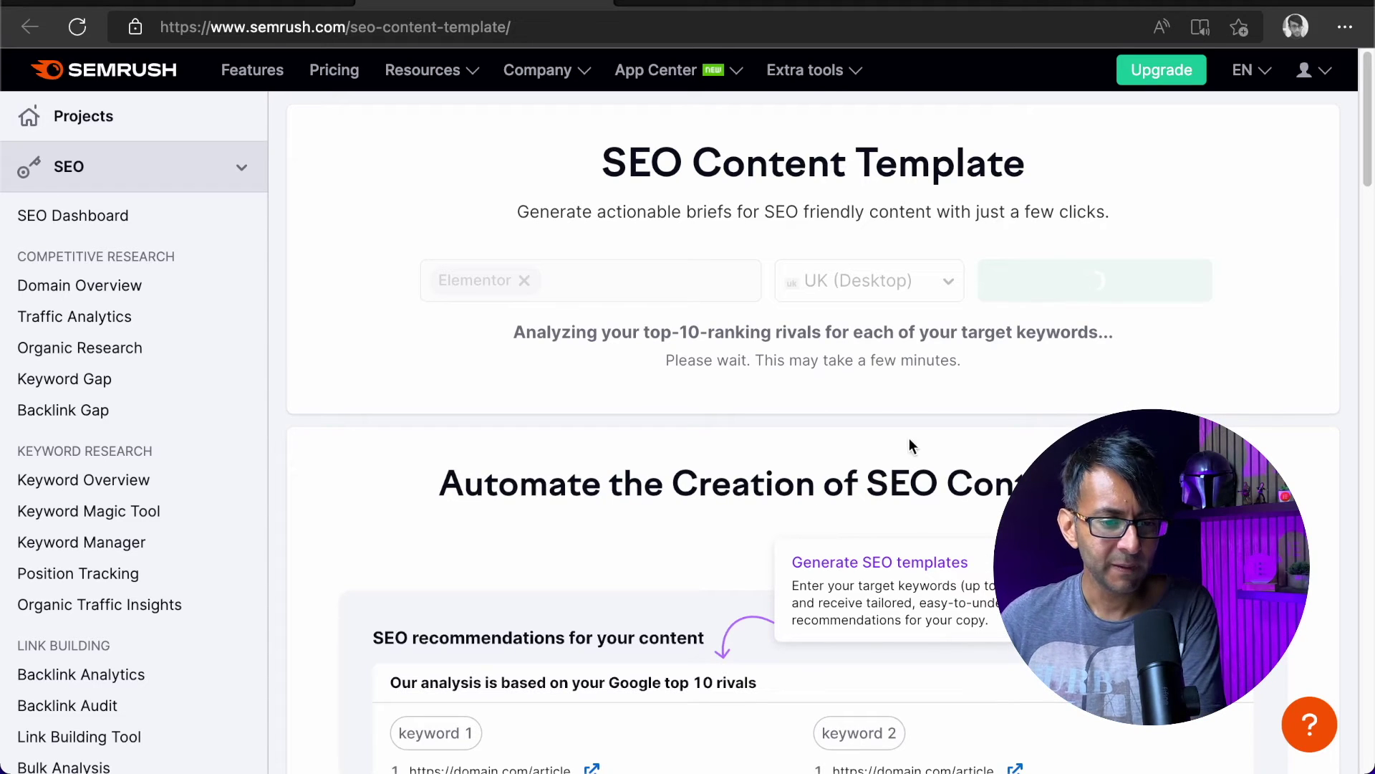
scroll(887, 458, "down", 6)
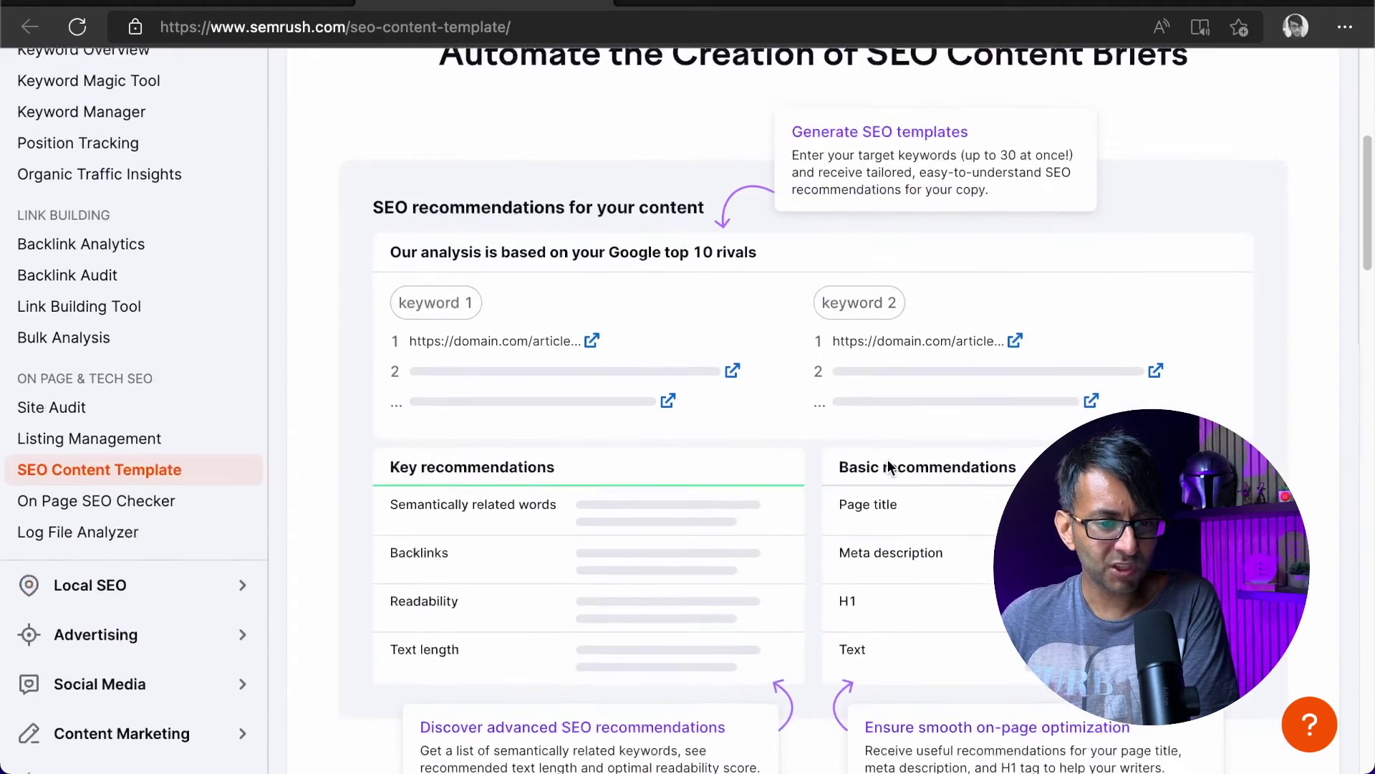
scroll(887, 458, "up", 6)
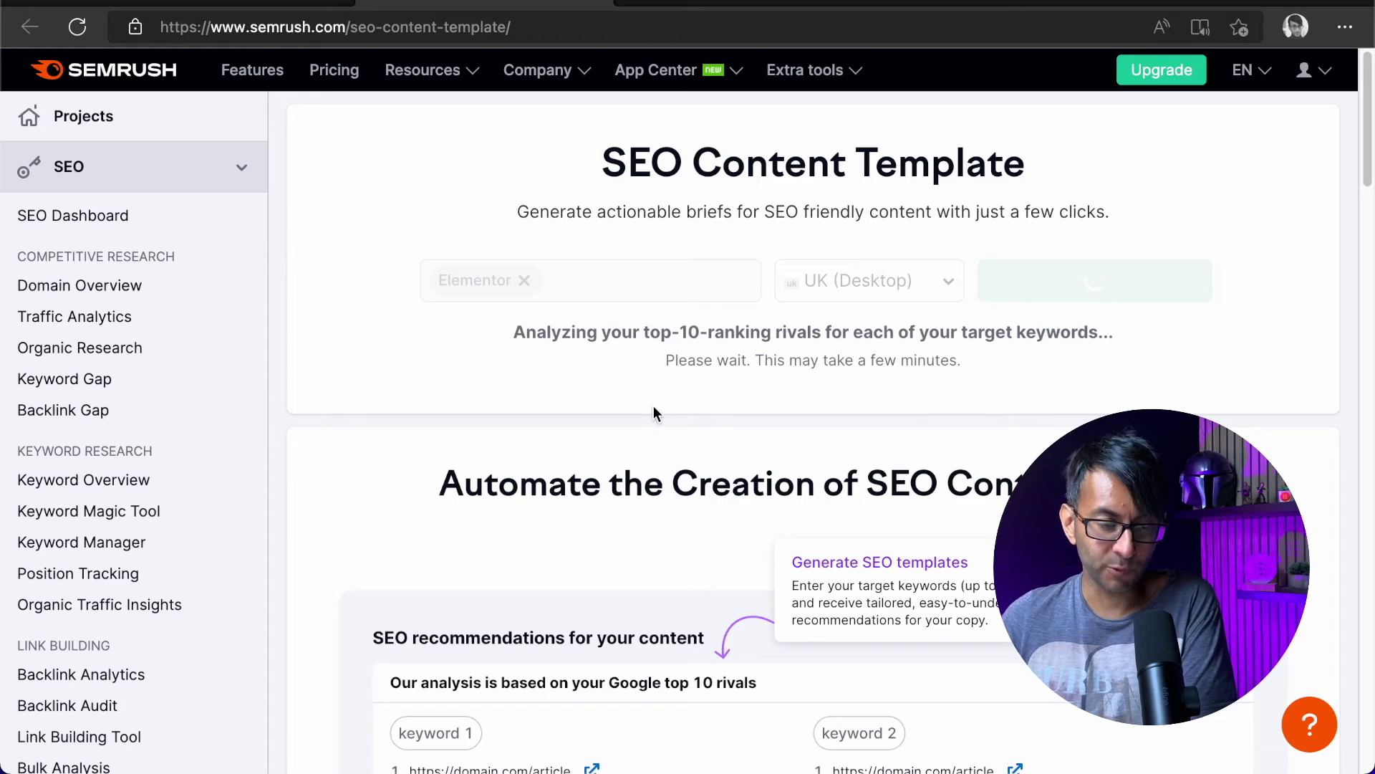
scroll(756, 462, "down", 8)
scroll(757, 464, "down", 1)
scroll(756, 464, "up", 8)
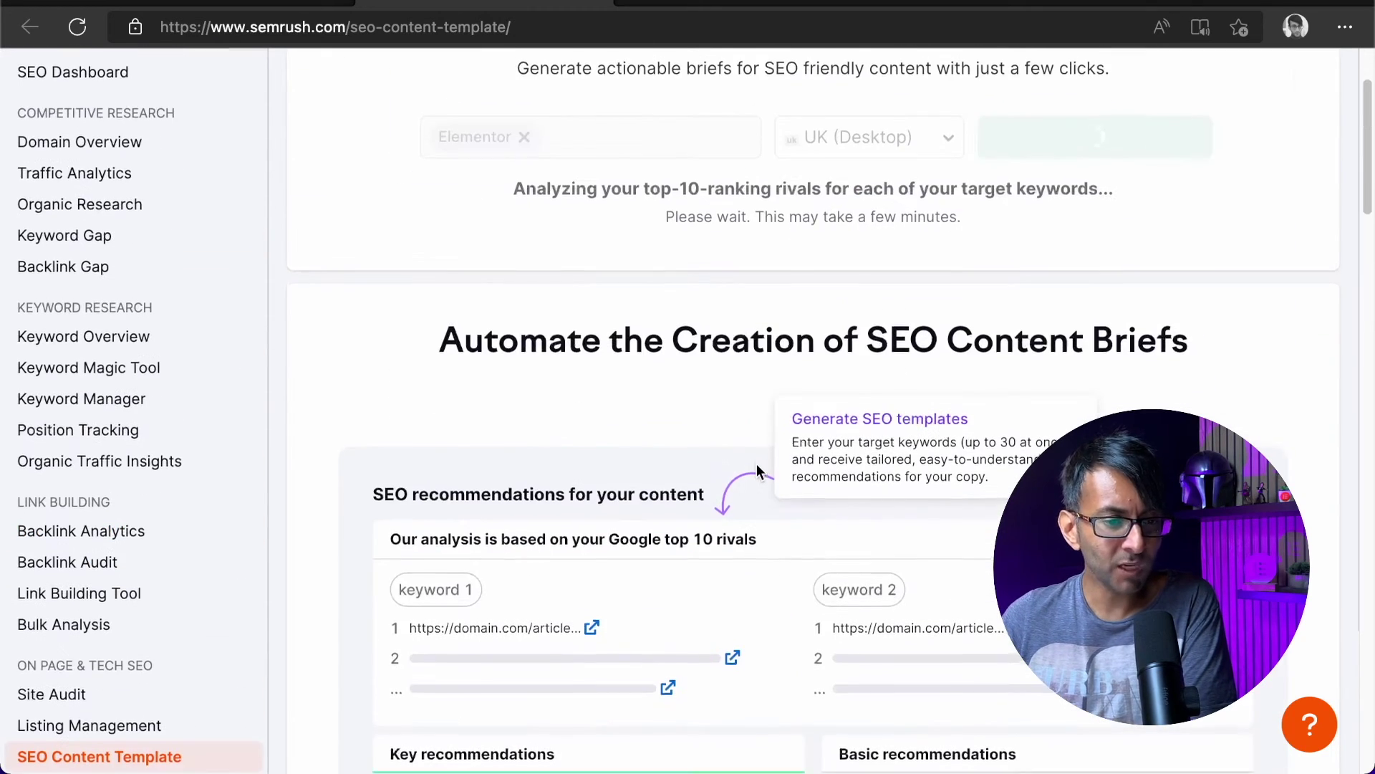
scroll(760, 472, "up", 1)
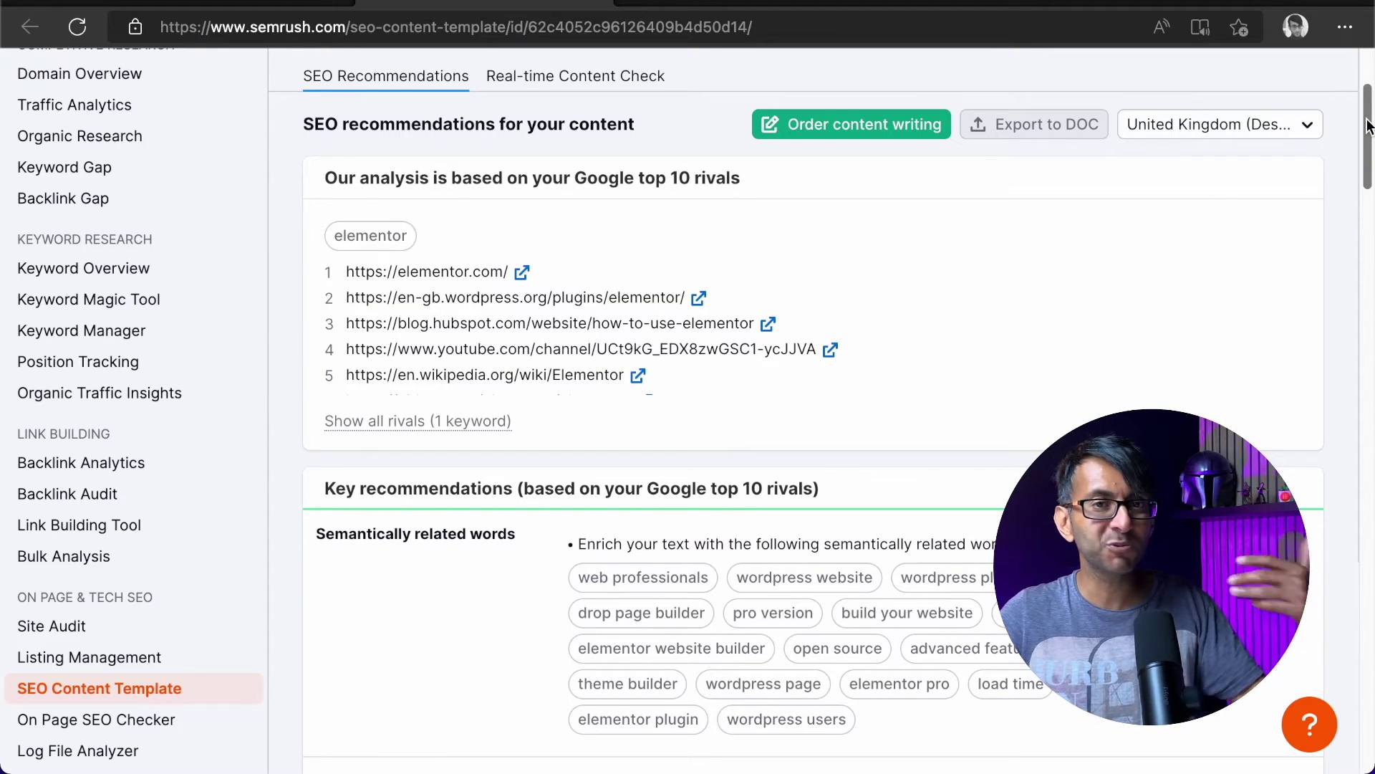
- Read through the SEO recommendations for elementor, including how the top-ranking competitors use the target keyword
left_click_drag(1368, 125, 1369, 297)
scroll(634, 534, "down", 5)
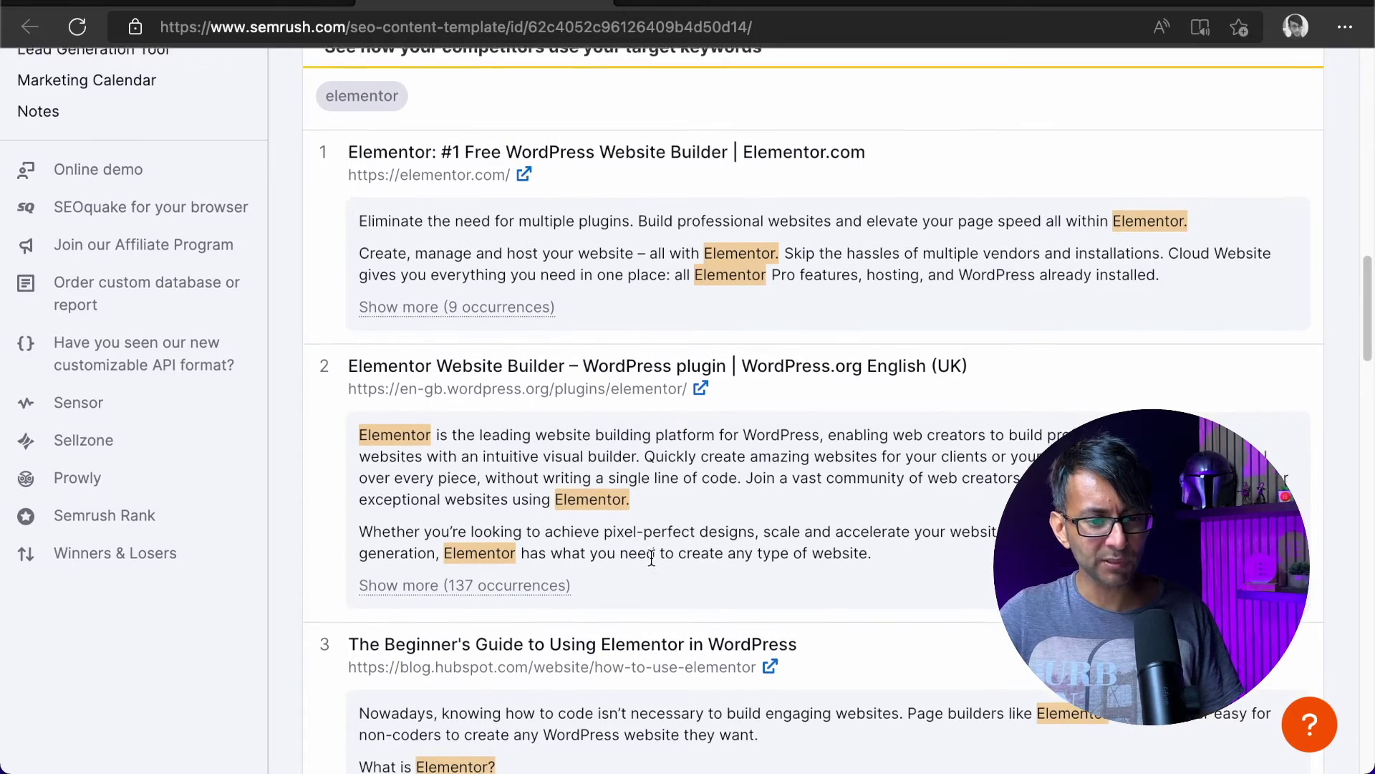
scroll(530, 631, "down", 10)
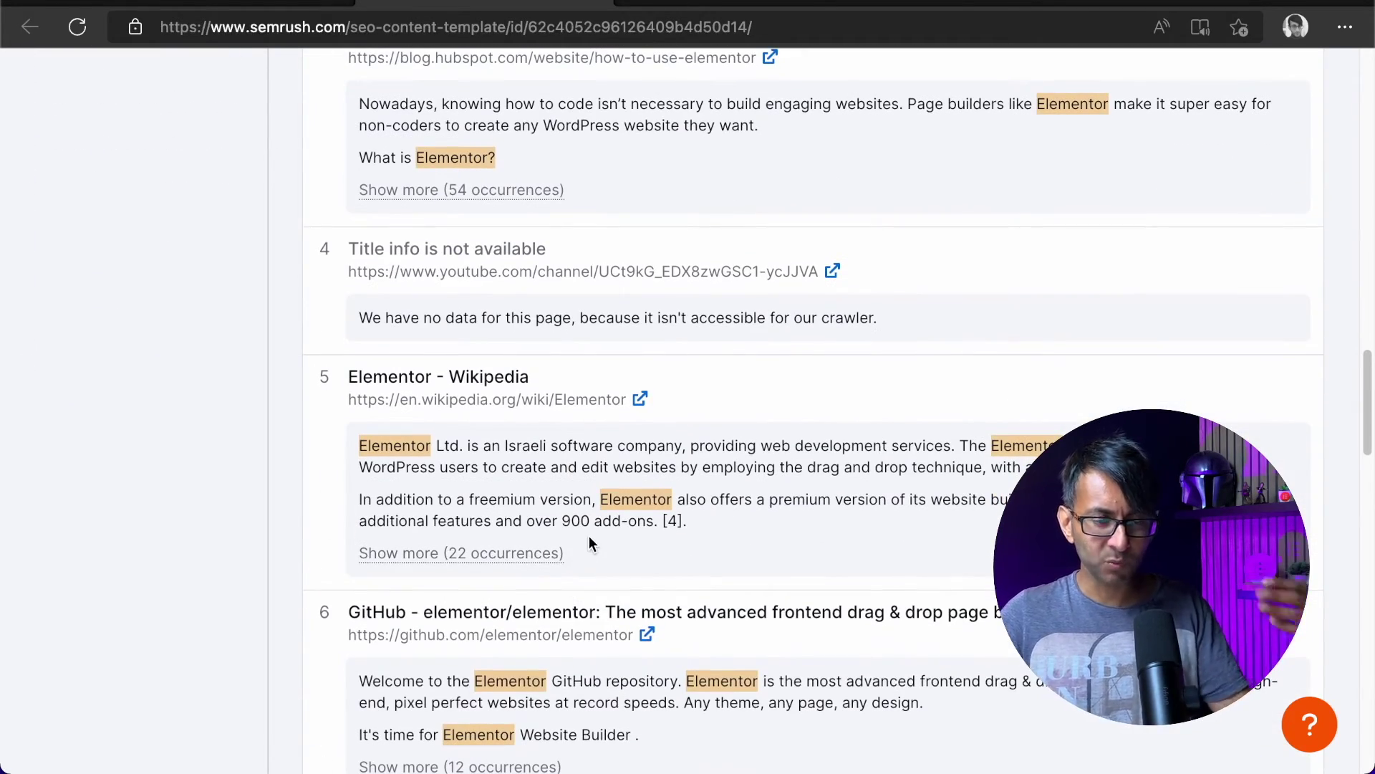
scroll(648, 606, "down", 8)
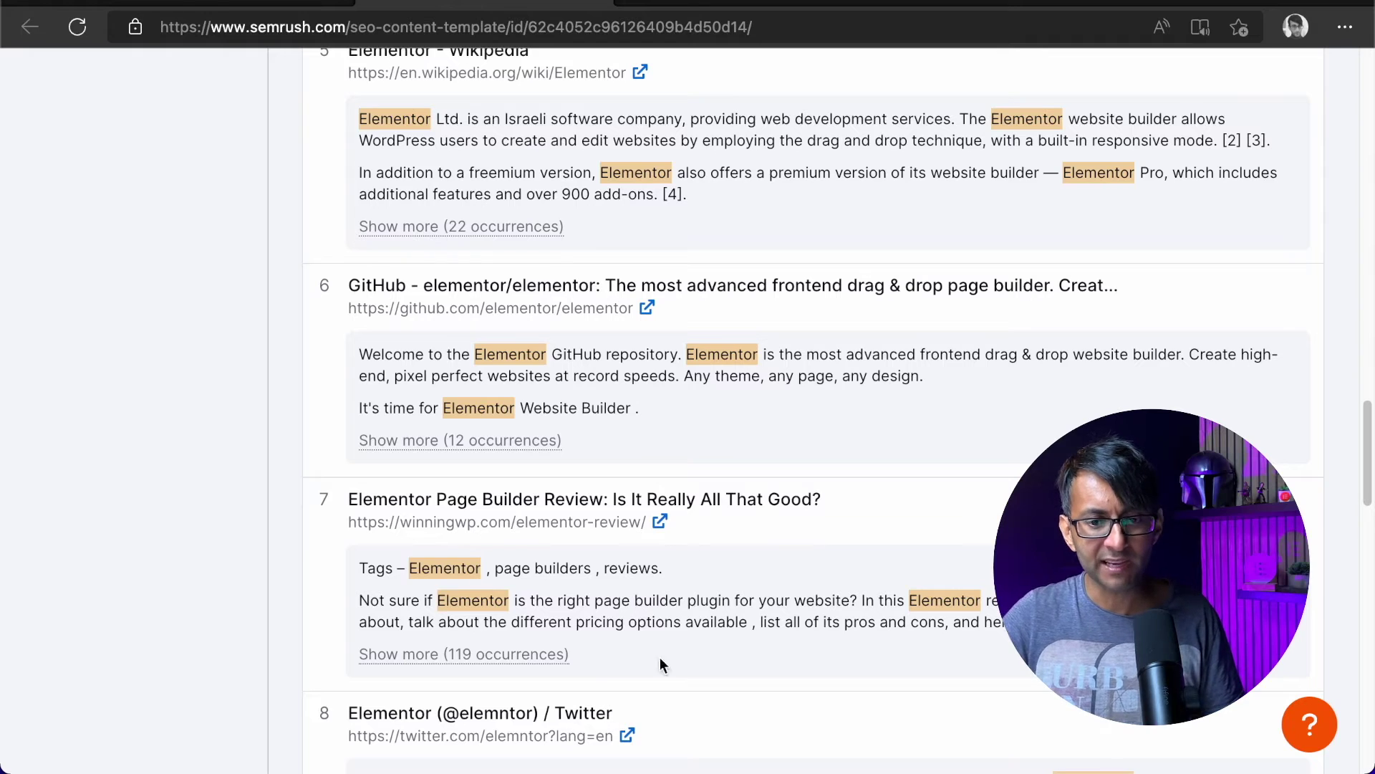
left_click_drag(1367, 433, 1368, 229)
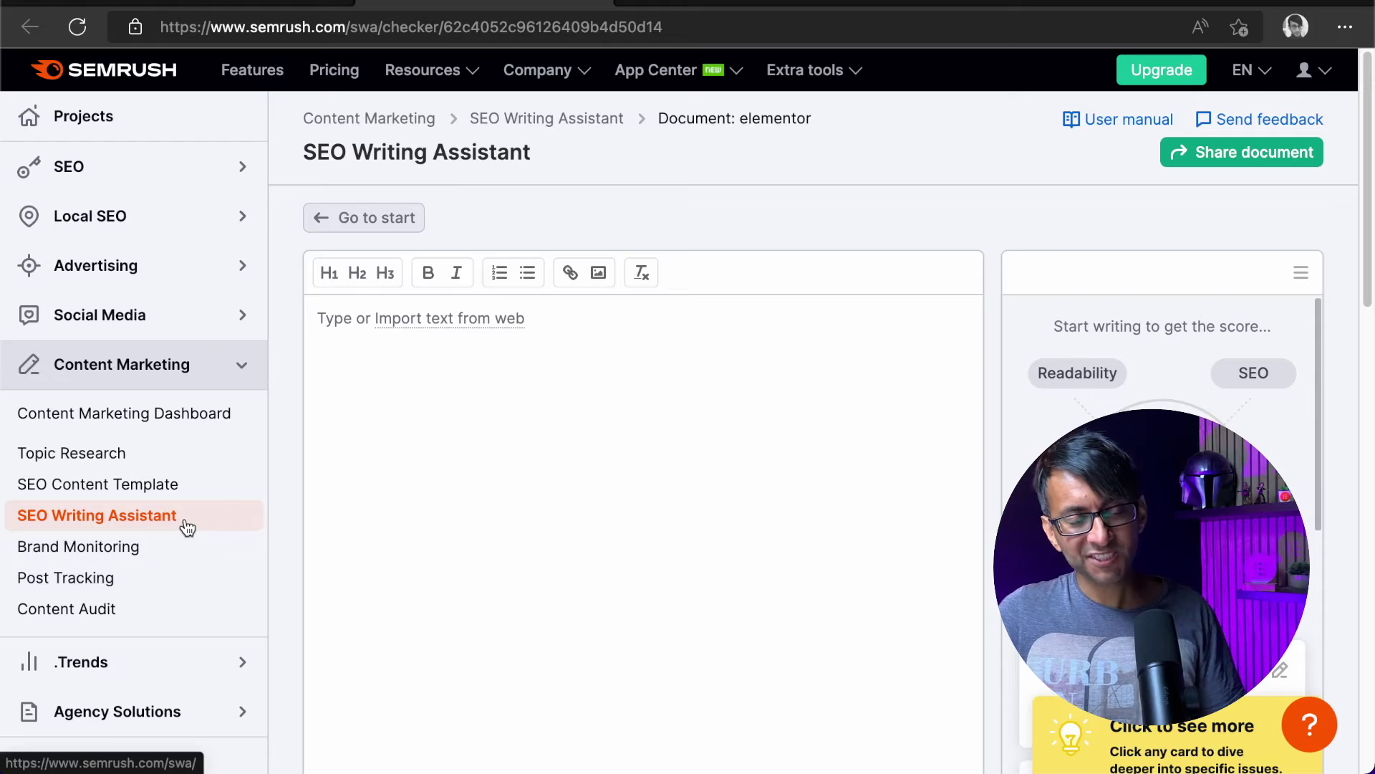
- Paste the copied Elementor homepage heading and intro text into the SEO Writing Assistant document, then select the pasted text
left_click(499, 347)
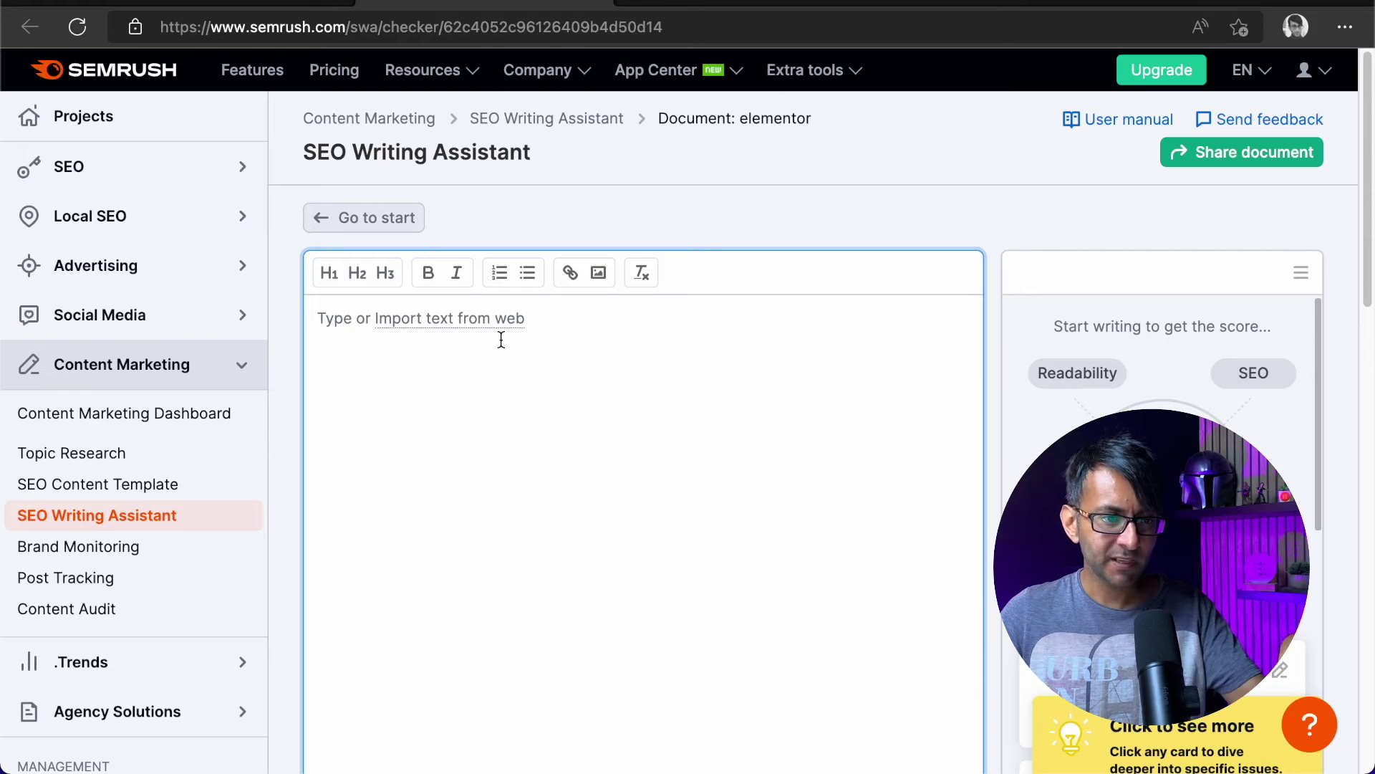
key("ctrl+v")
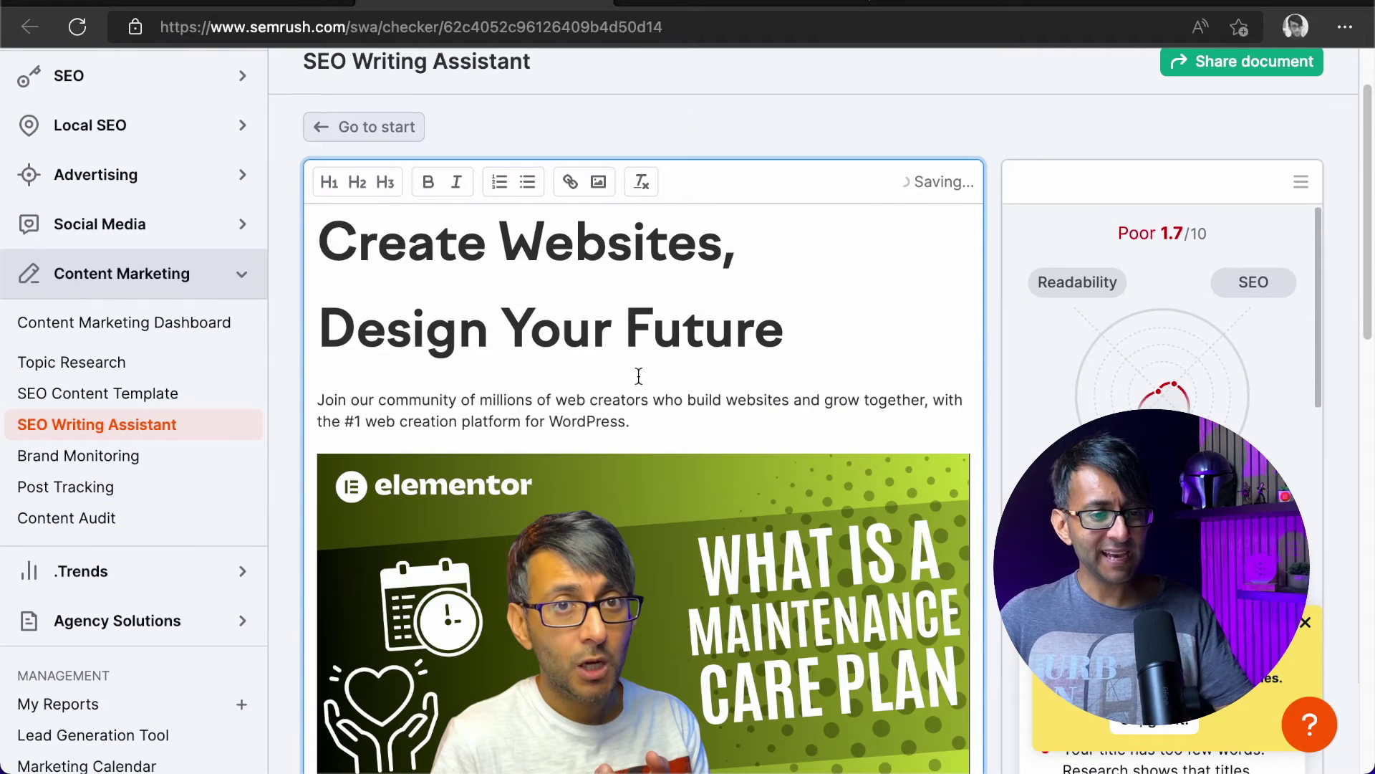
left_click_drag(675, 427, 313, 236)
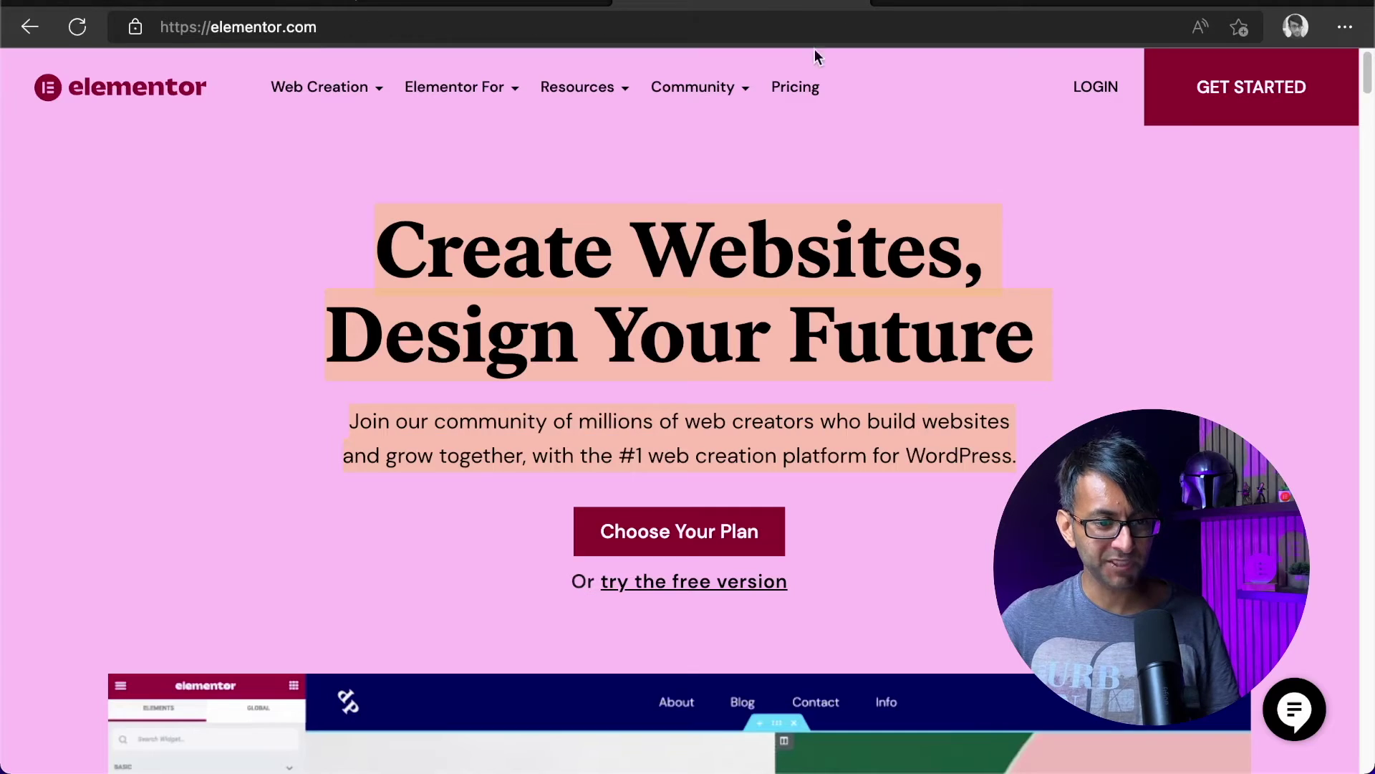
- Return to the SEO Writing Assistant document and look over the pasted heading, intro text and image
left_click(814, 3)
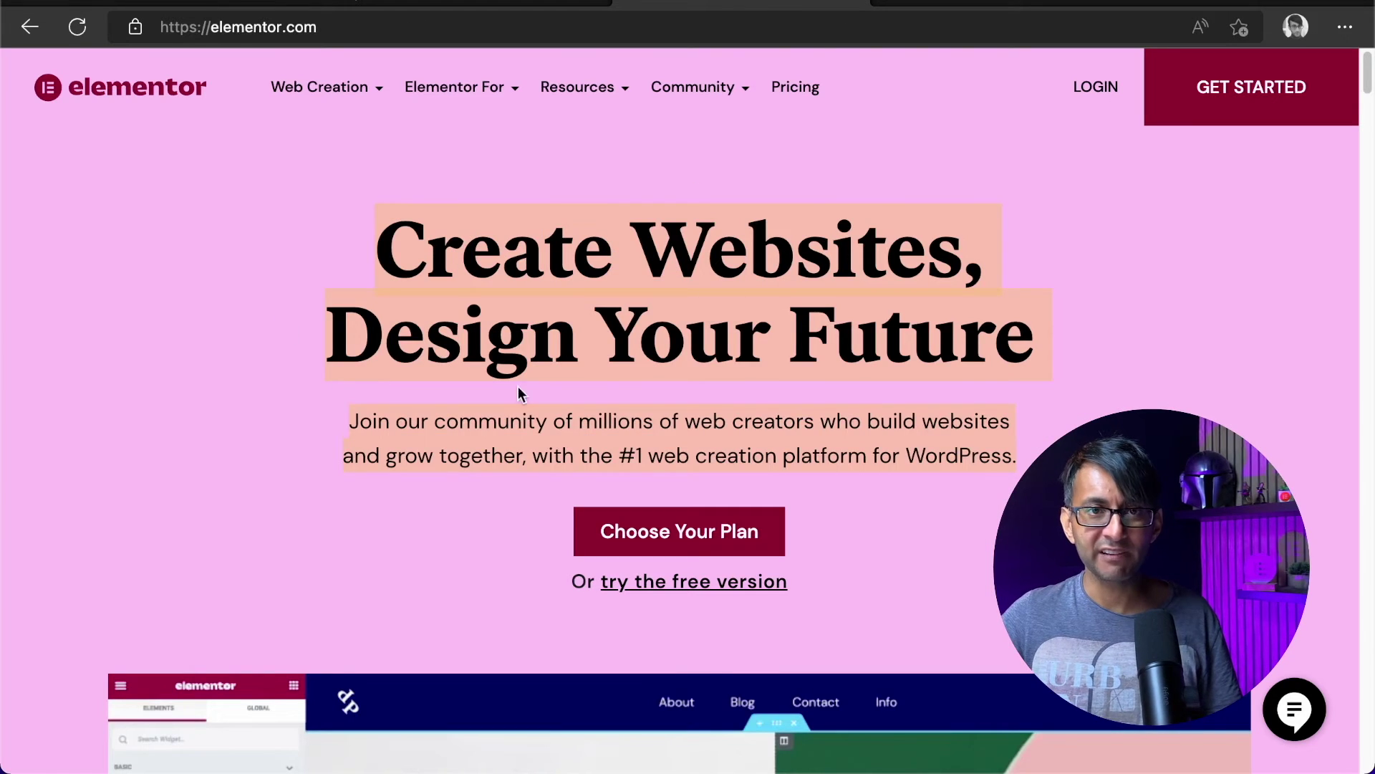
left_click(595, 6)
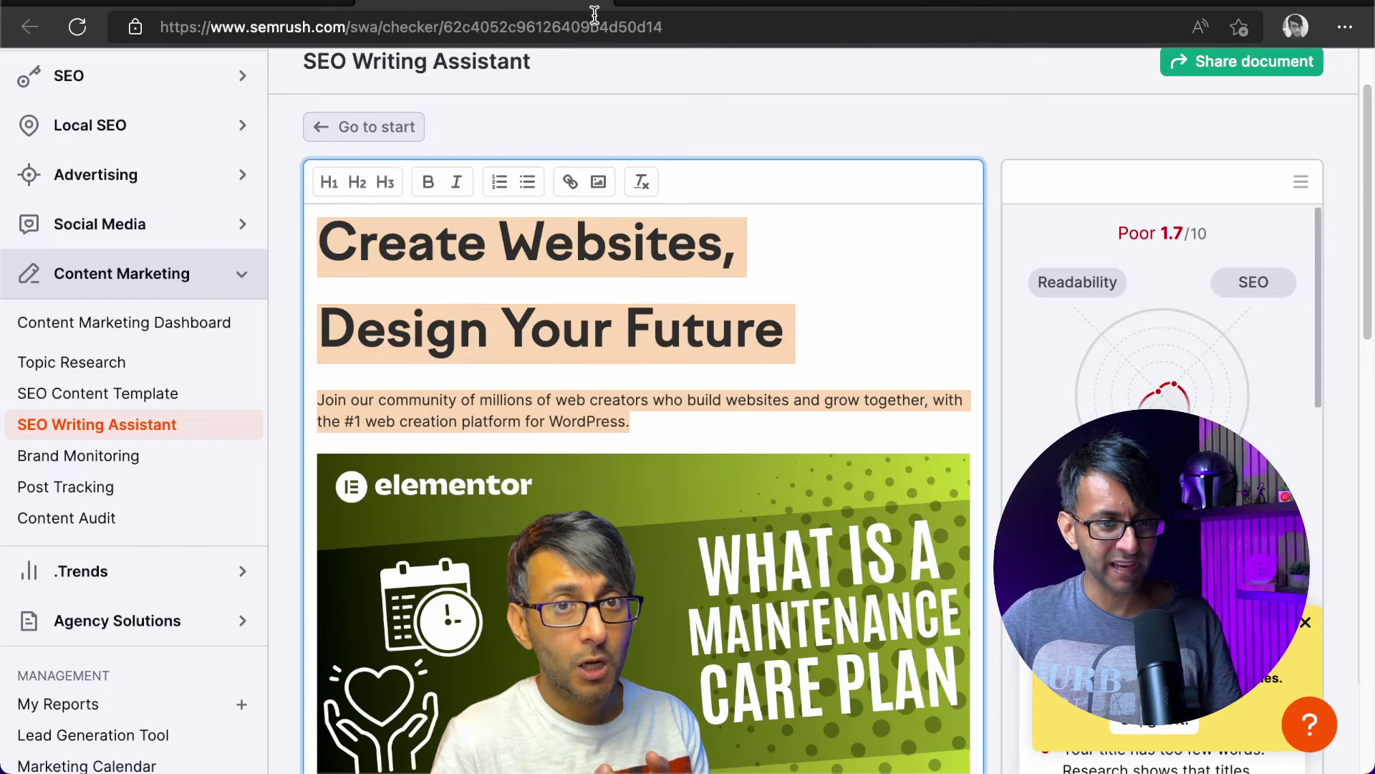
left_click(841, 329)
scroll(809, 571, "down", 5)
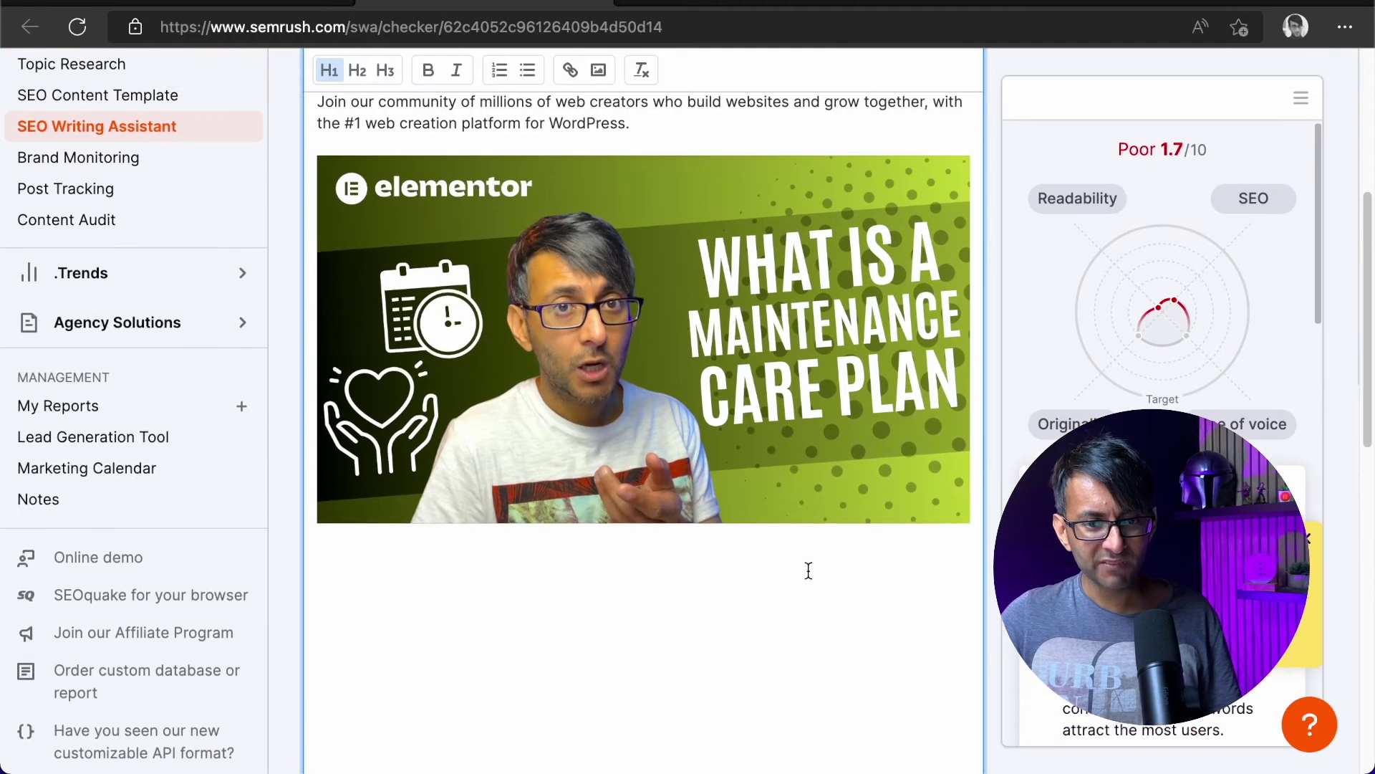
scroll(809, 571, "up", 1)
scroll(1057, 294, "up", 3)
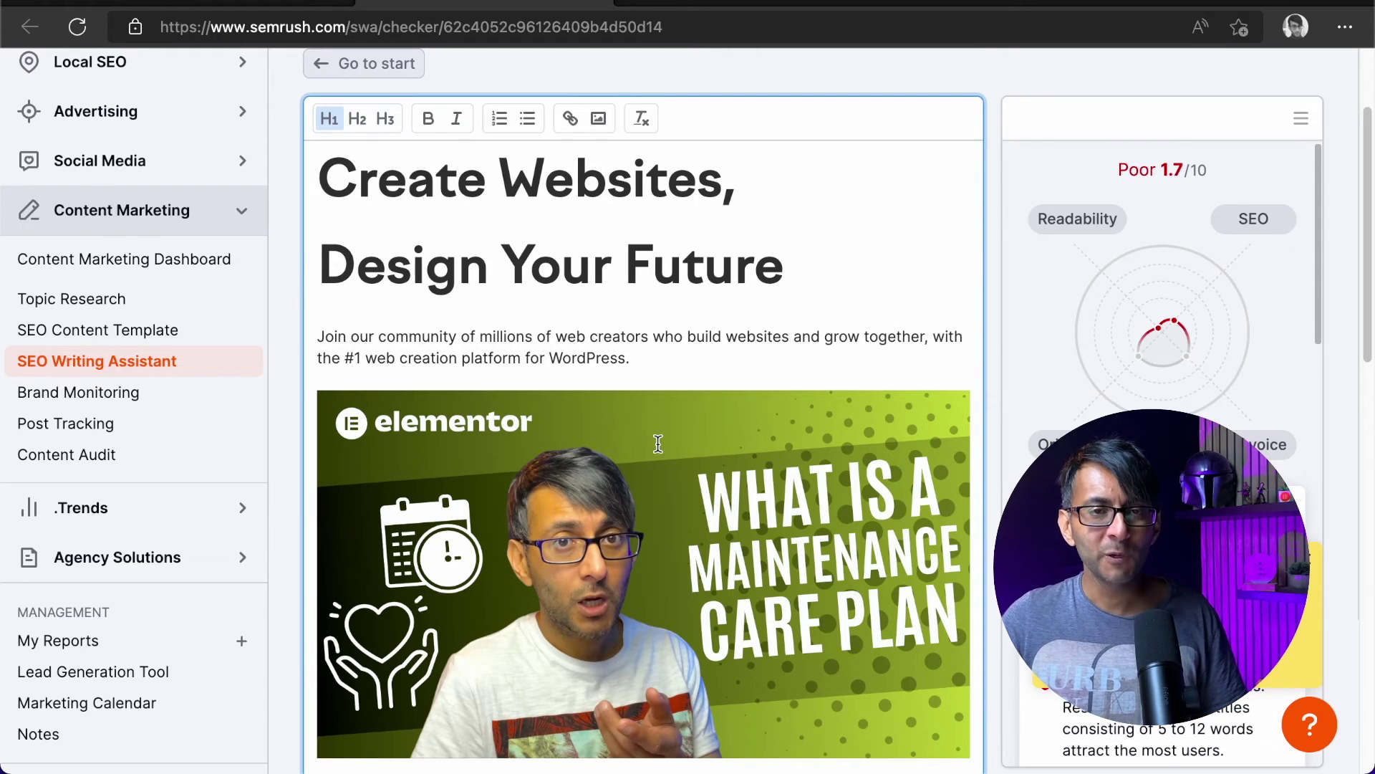
scroll(658, 443, "down", 10)
scroll(658, 443, "up", 9)
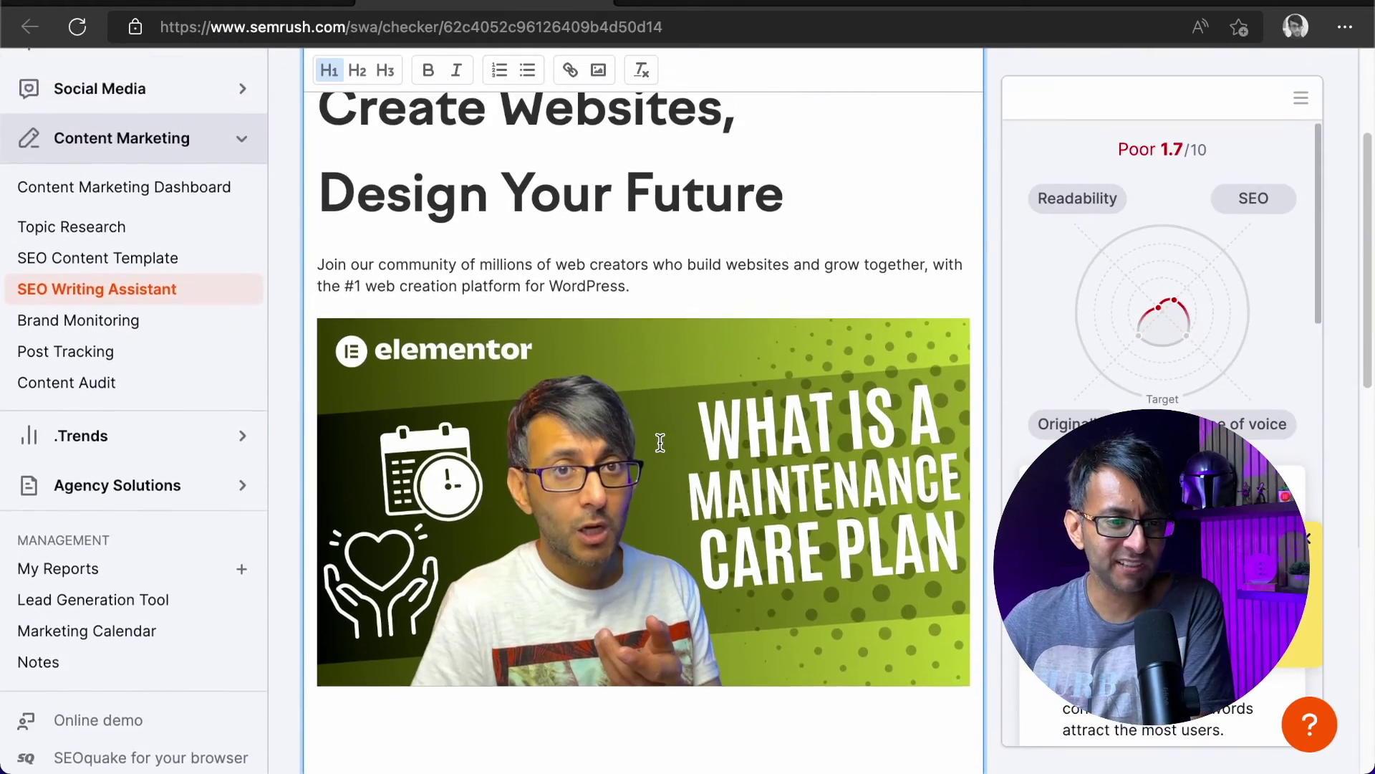
scroll(660, 442, "up", 3)
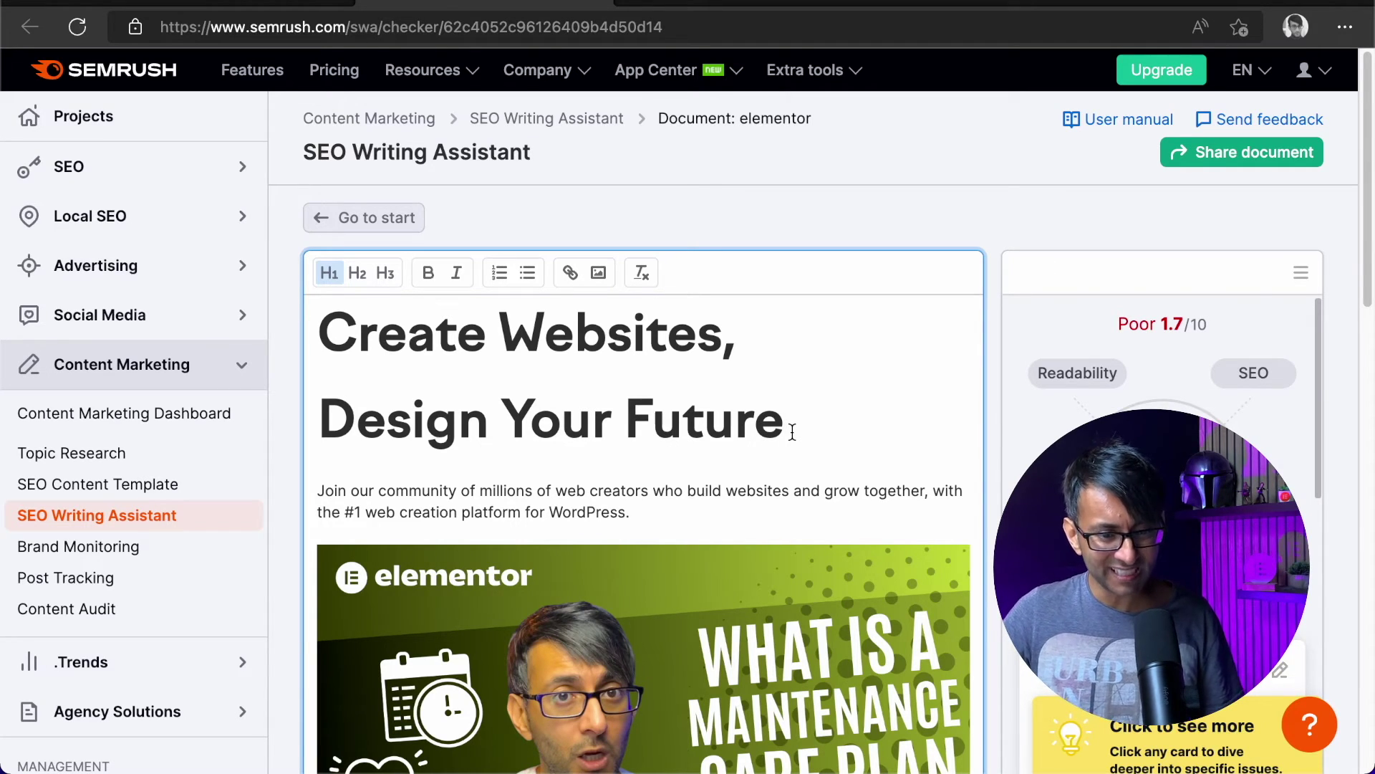
- Duplicate the intro paragraph by pasting a copy directly after its last sentence
left_click_drag(663, 509, 292, 497)
key("ctrl+c")
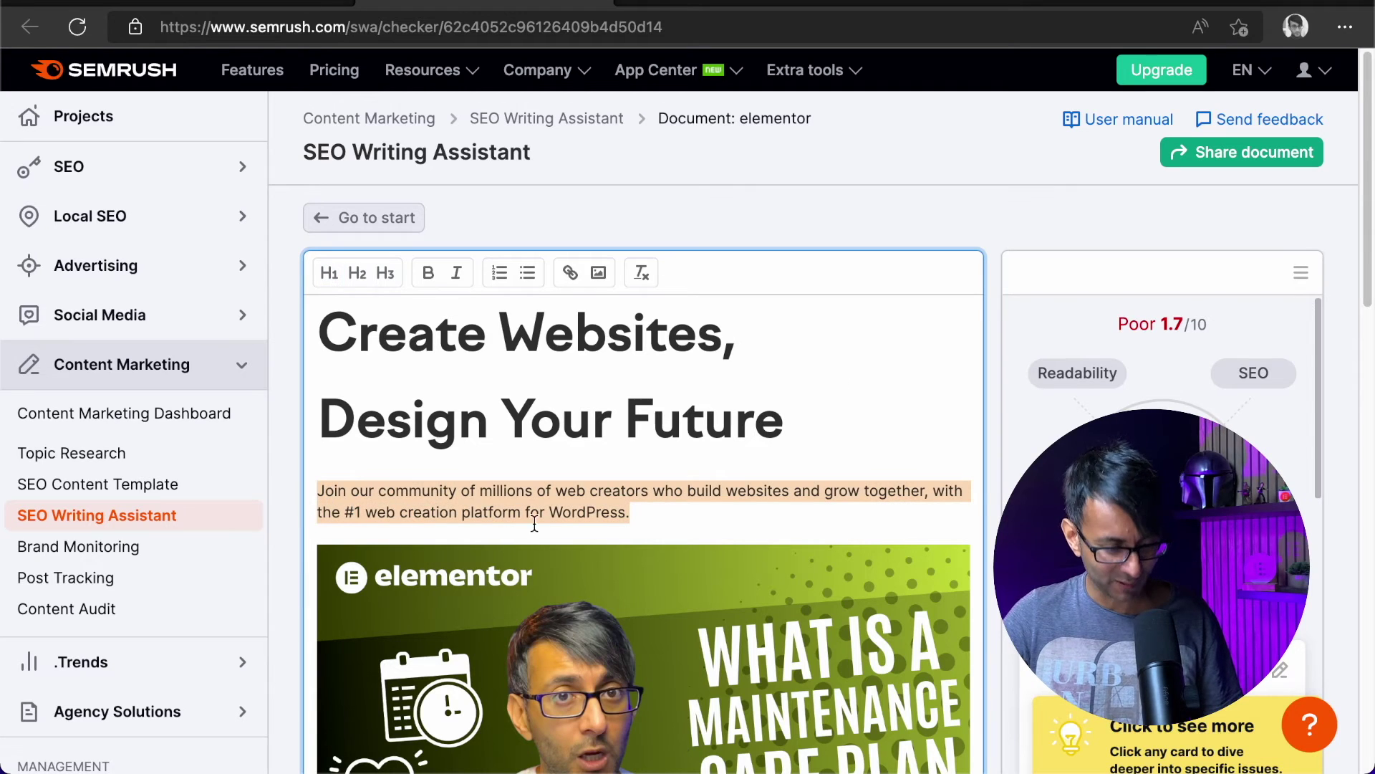
left_click(693, 509)
key("ctrl+v")
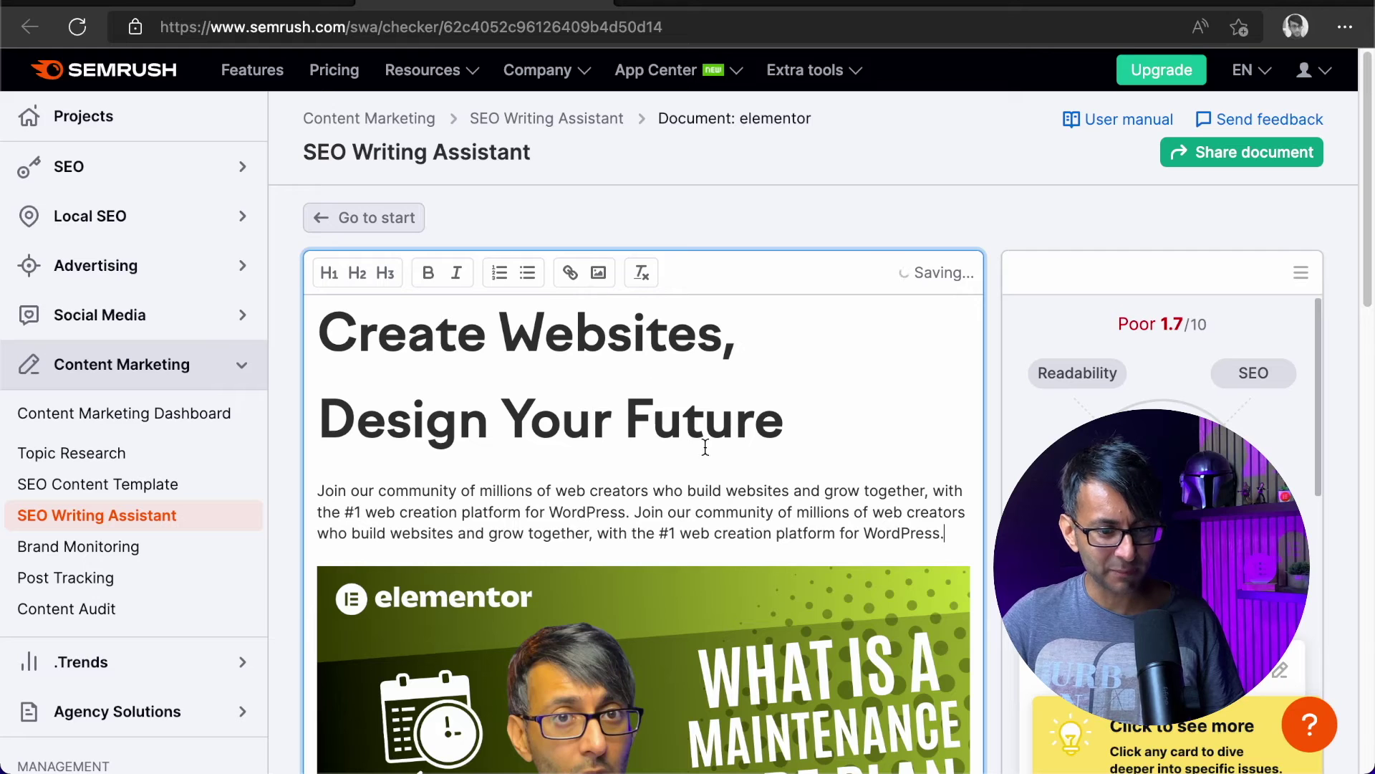
- Insert the words "Amazing wonderful" before "Websites" in the document's main heading
left_click(499, 331)
type("Amzing w")
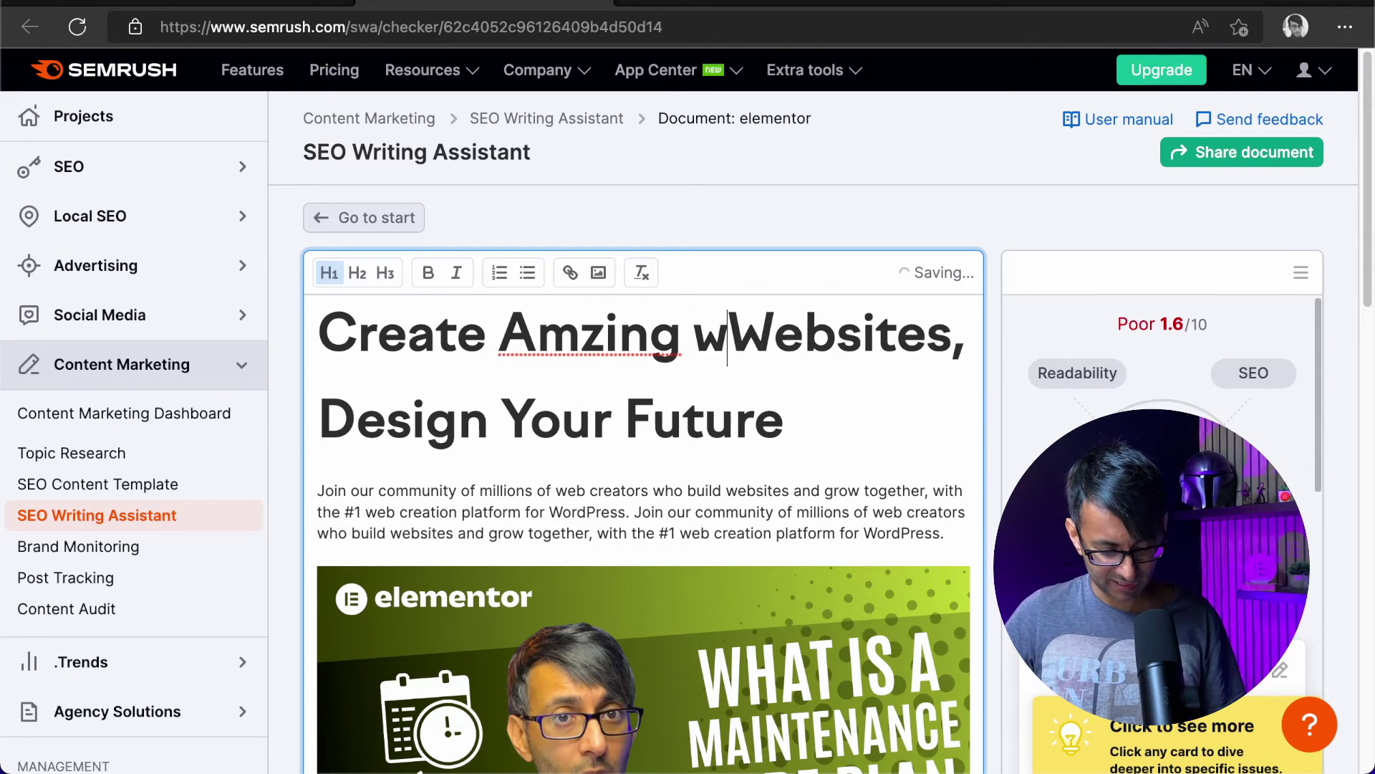
type("iondefvul")
key("BackSpace")
key("BackSpace")
key("BackSpace")
key("BackSpace")
key("BackSpace")
key("BackSpace")
key("BackSpace")
key("BackSpace")
key("BackSpace")
type("onderful ")
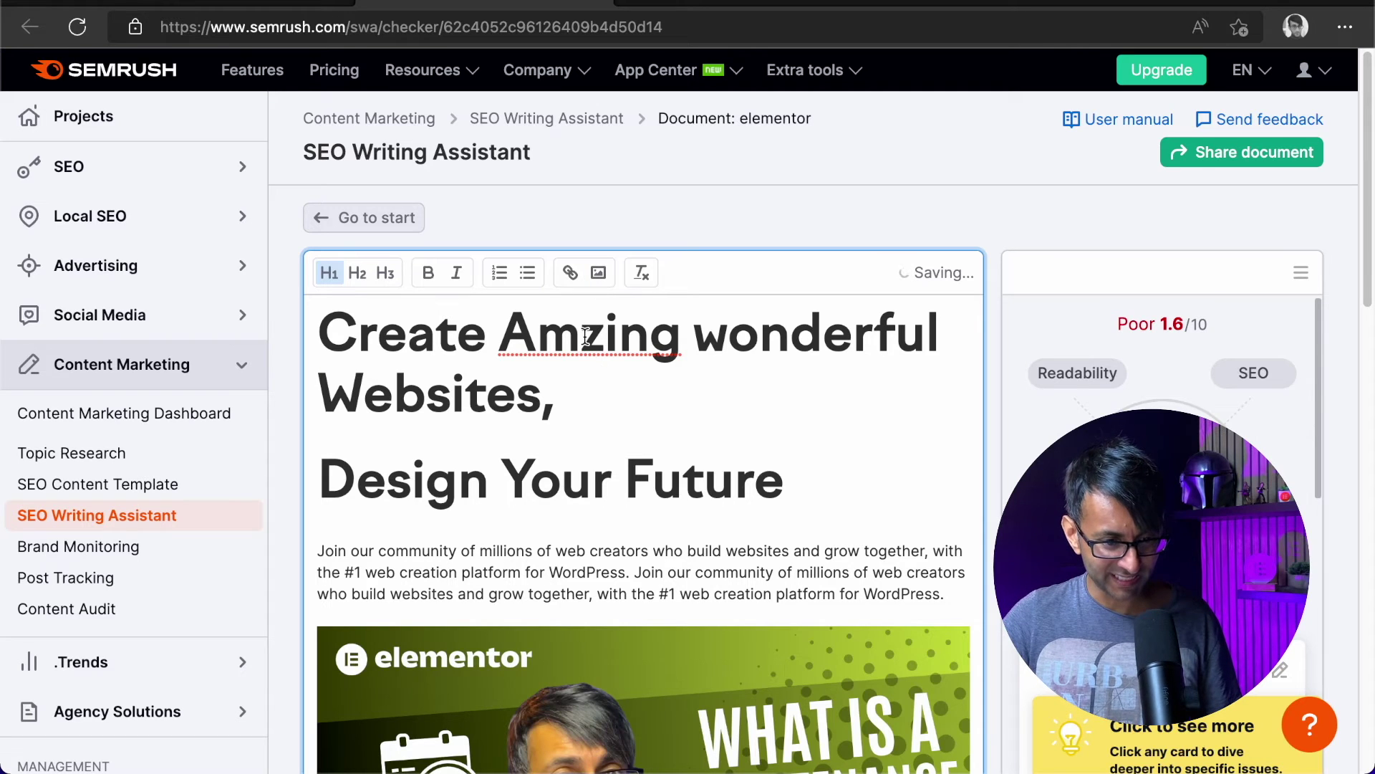
type("a")
key("BackSpace")
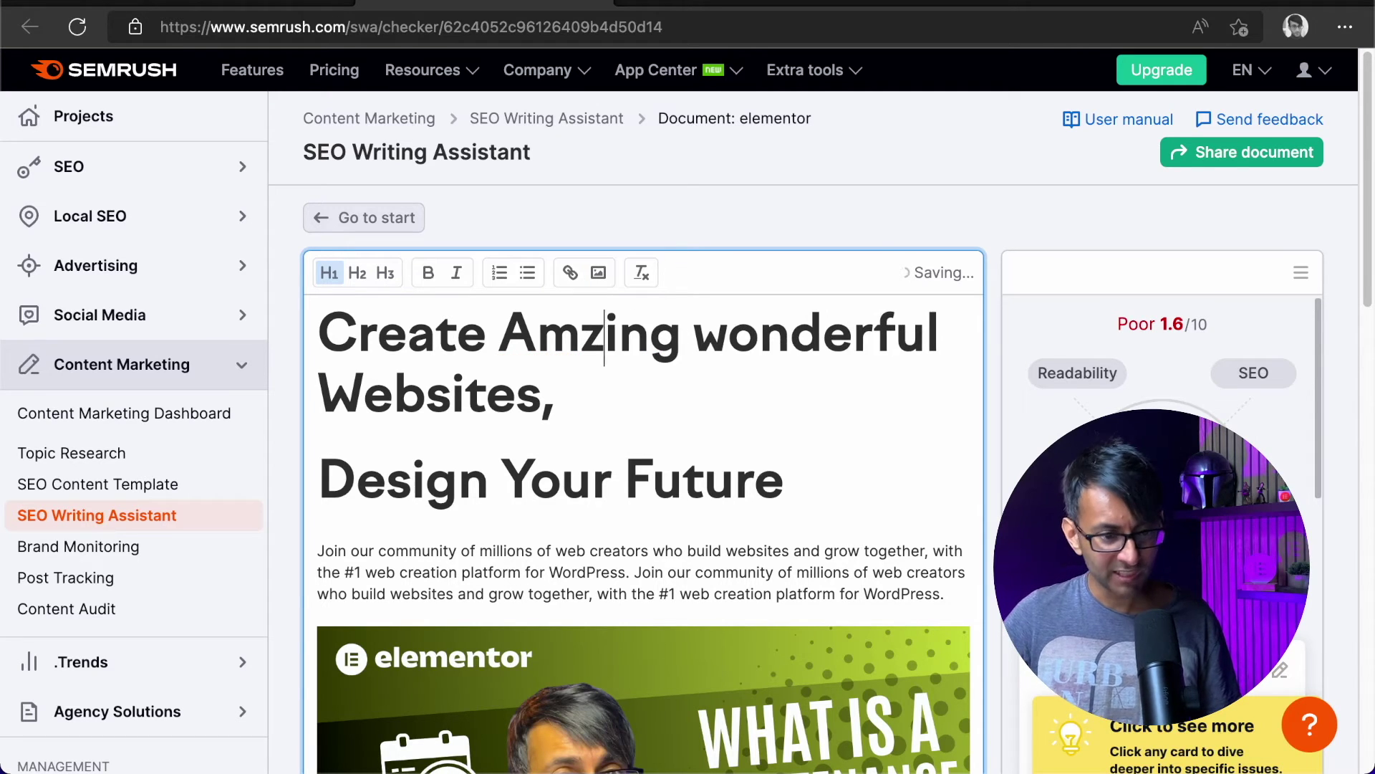
key("Left")
type("a")
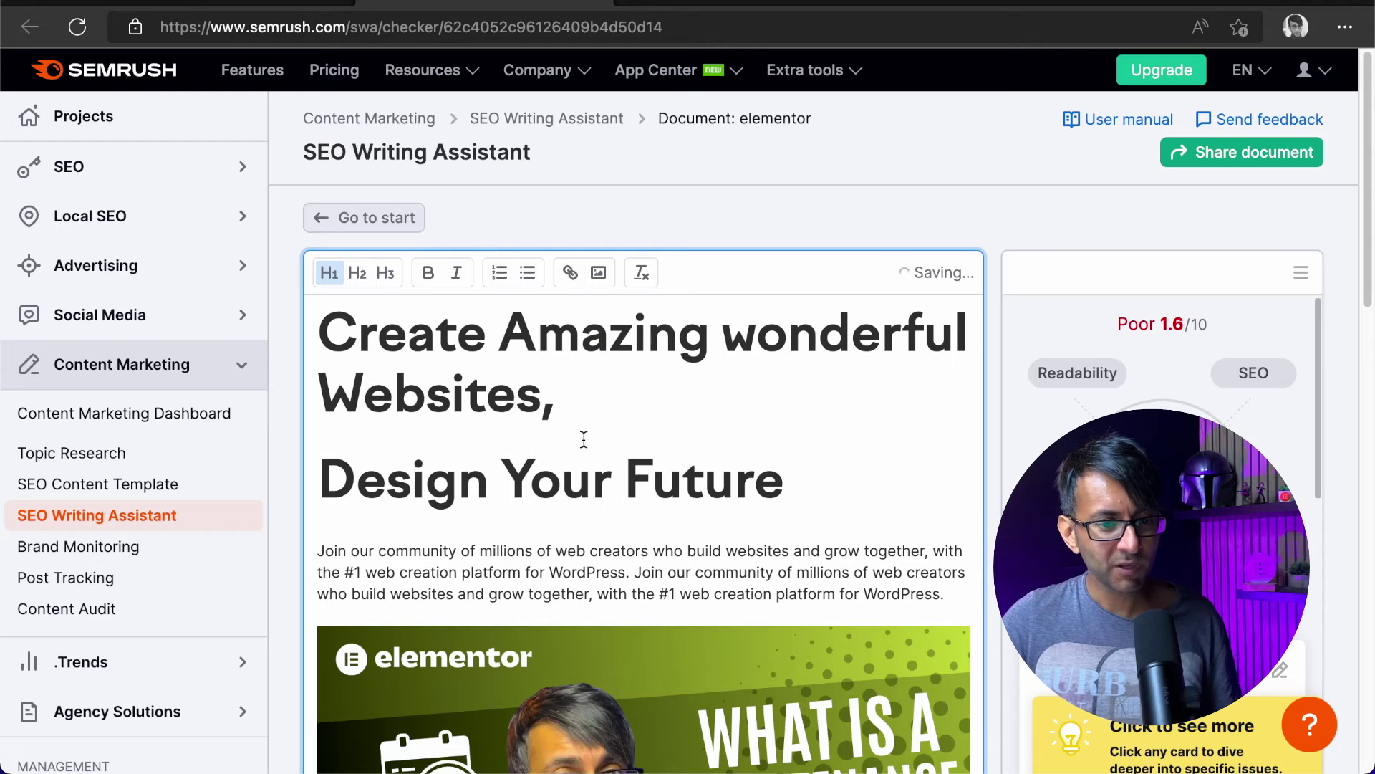
- Remove the comma after "Websites" and join "Design Your Future" onto the same heading
left_click(631, 404)
key("BackSpace")
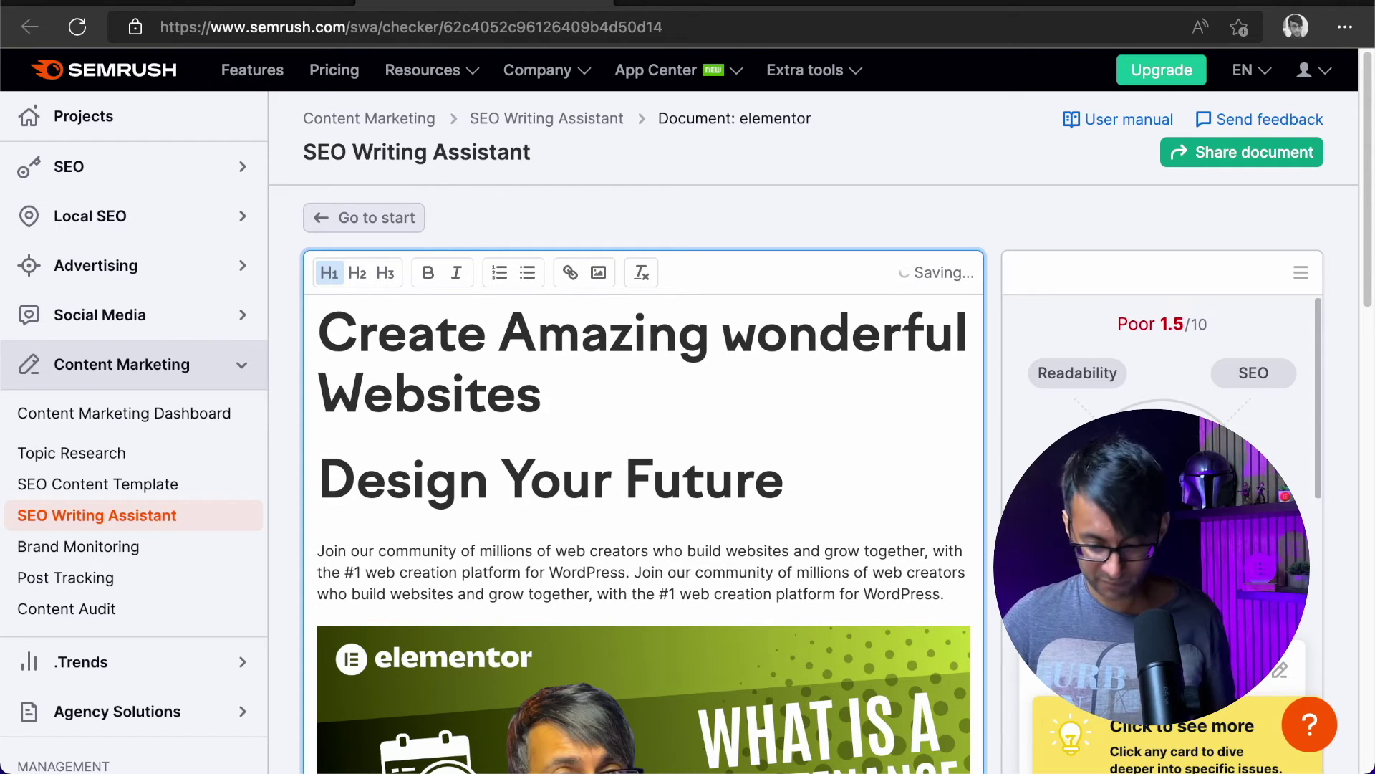
key("Delete")
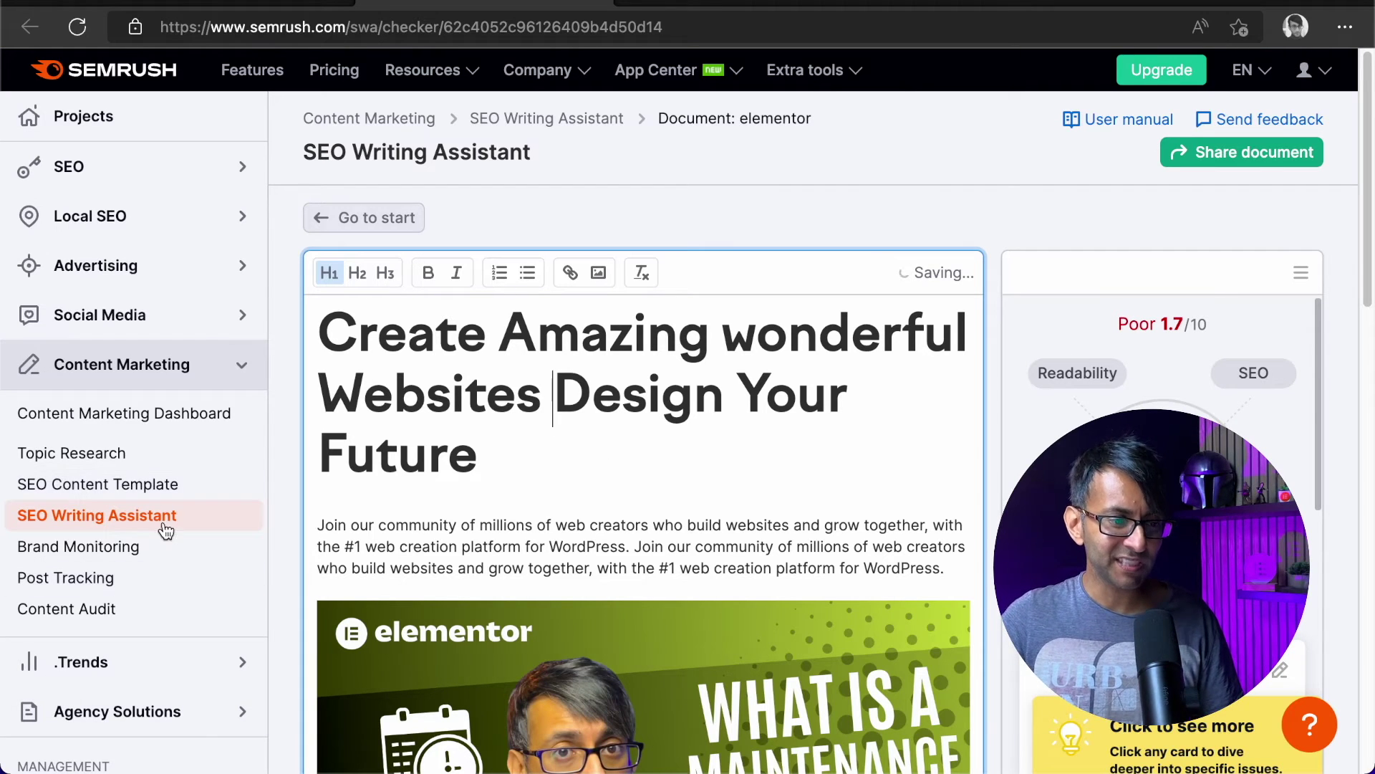
scroll(752, 530, "down", 15)
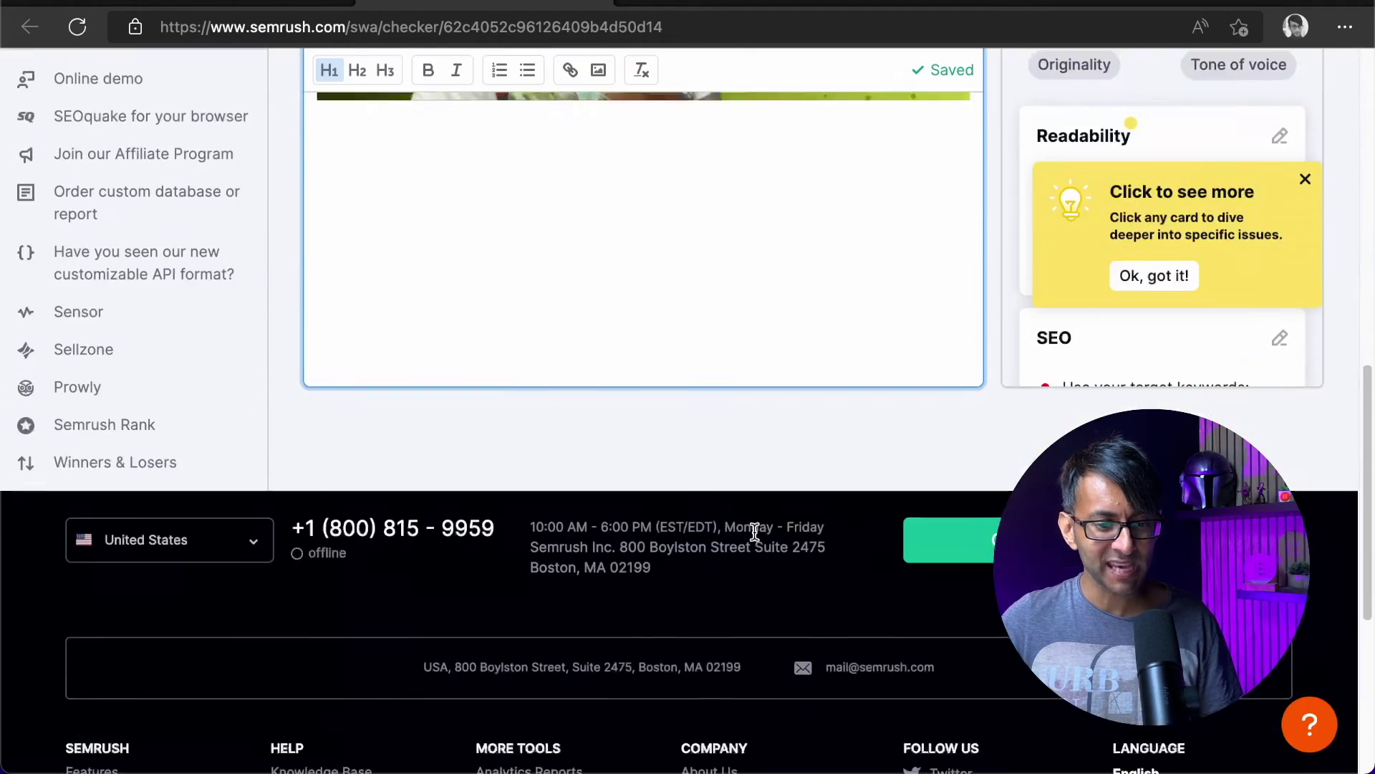
scroll(754, 532, "up", 14)
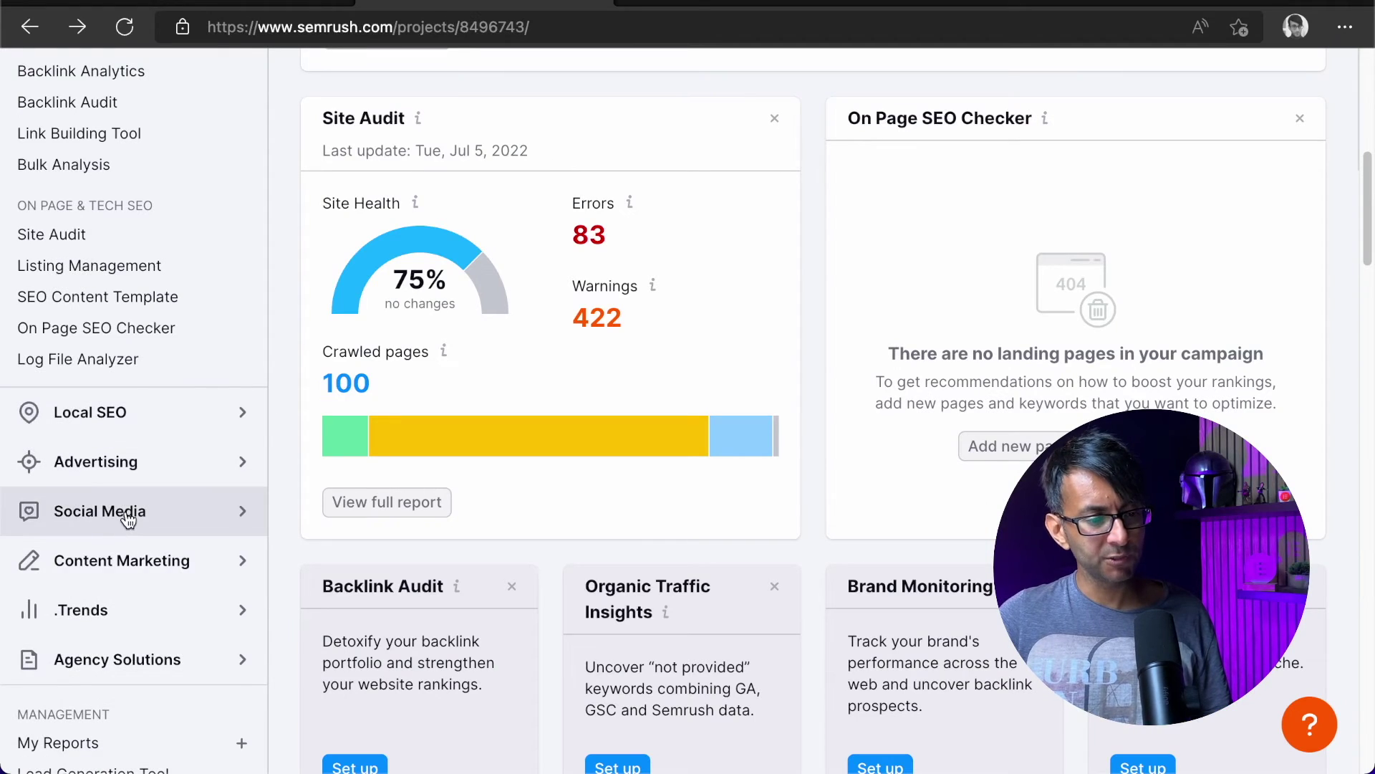
- Open the Social Media Poster for the Apple project and check which social profiles can be connected
left_click(144, 509)
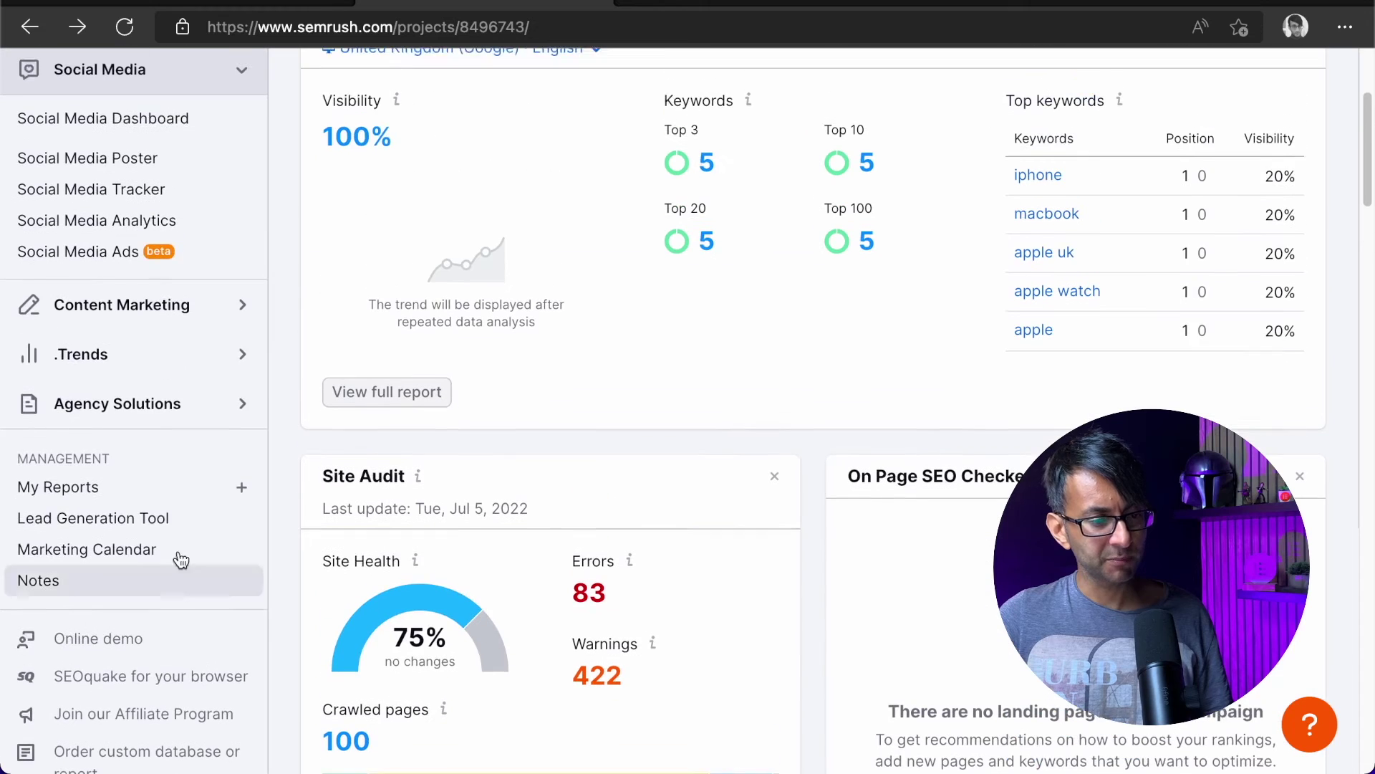
left_click(150, 168)
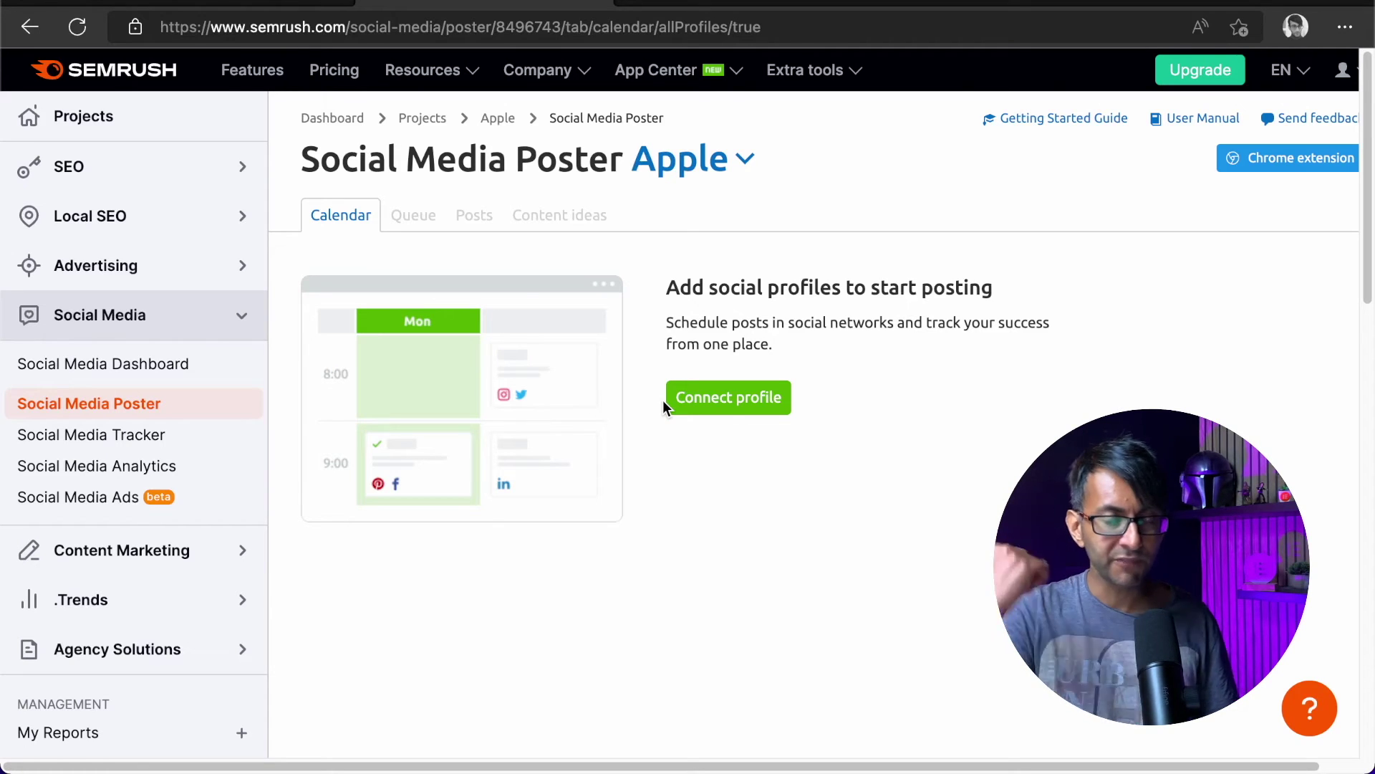
left_click(736, 410)
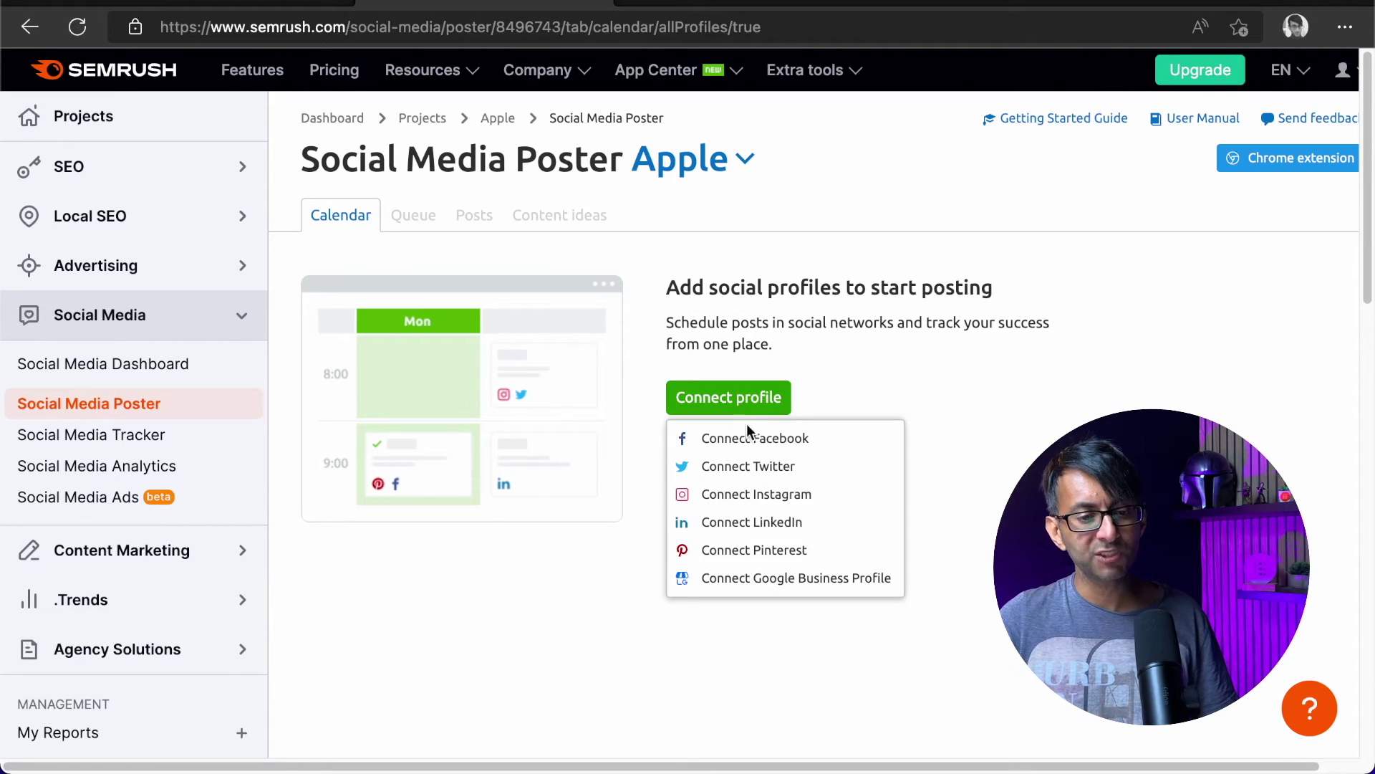
left_click(515, 613)
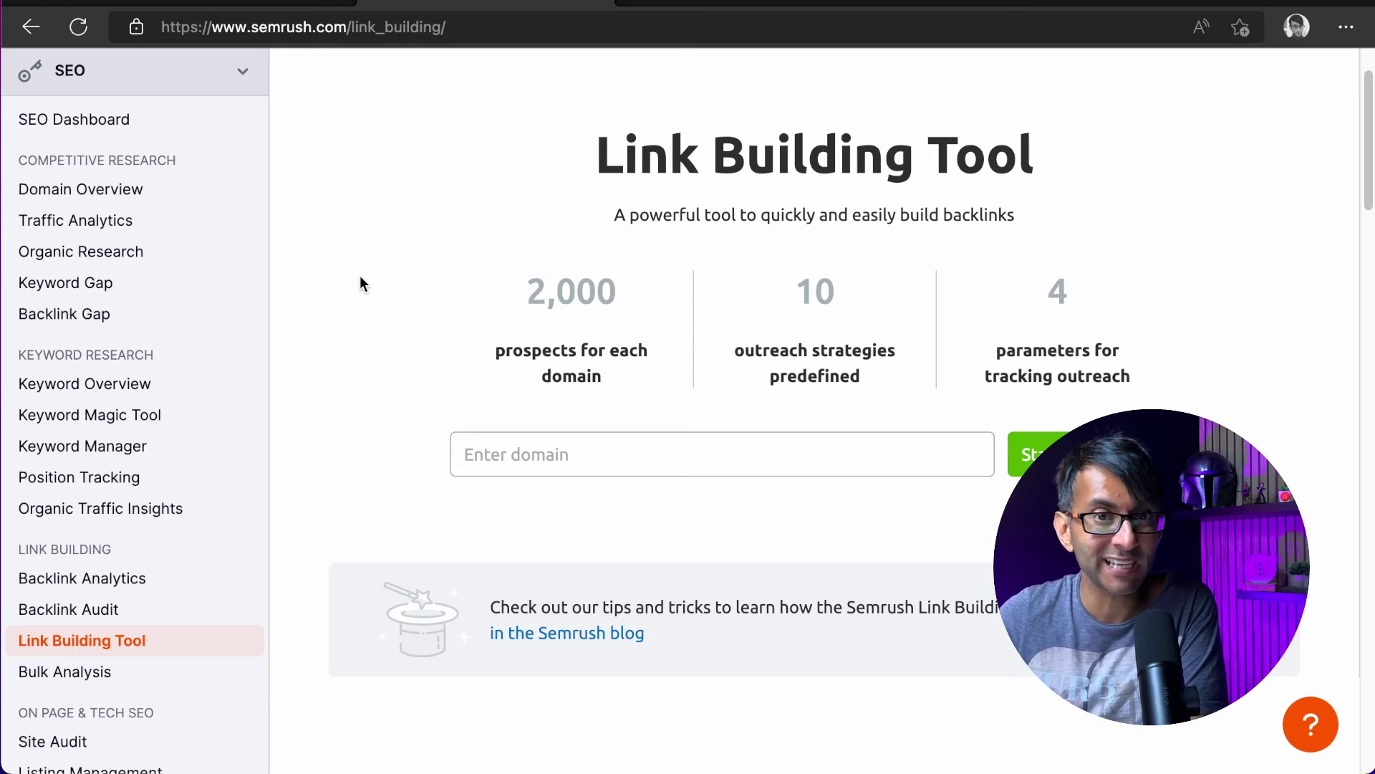
- Start a Link Building campaign for apple.com with the keywords iphone, Macbook air, ipad, Apple and IOS, keeping the suggested competitors
left_click(483, 448)
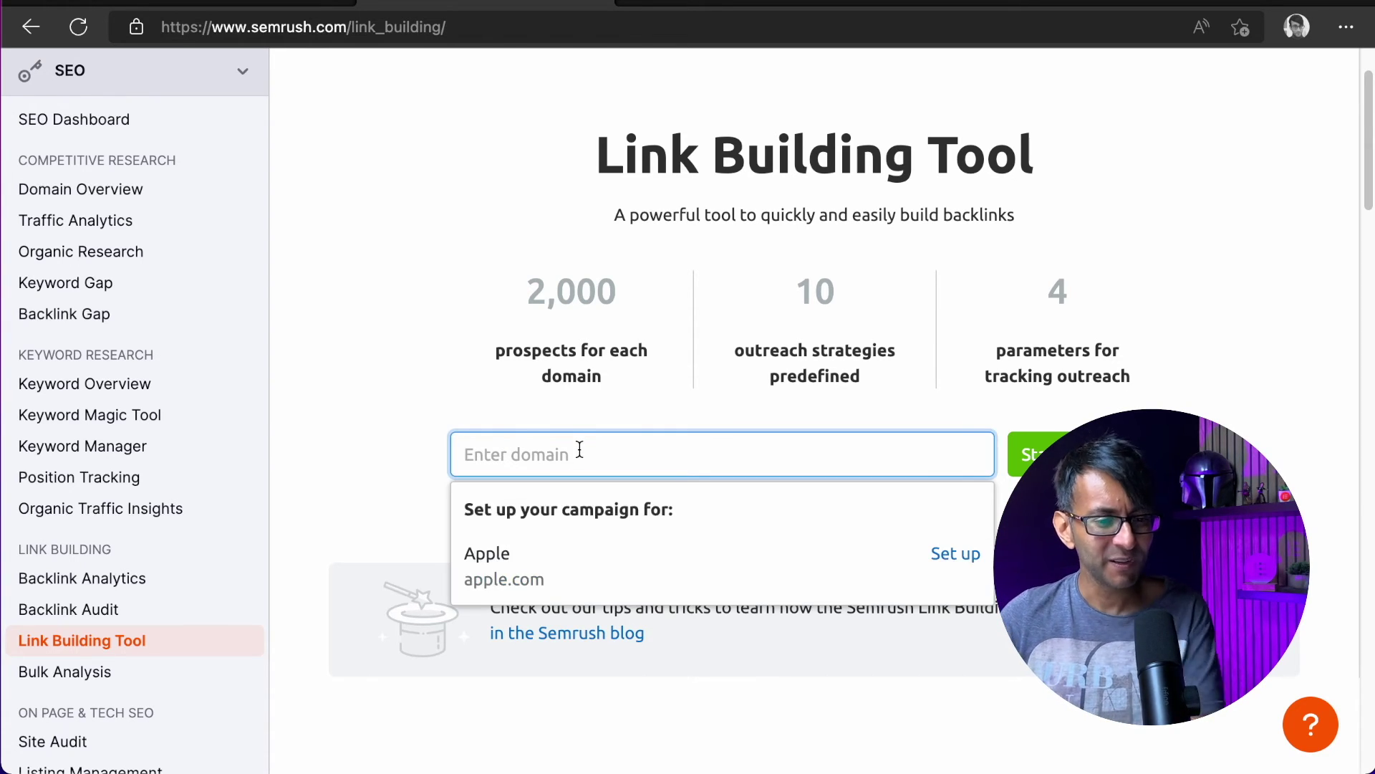
left_click(571, 559)
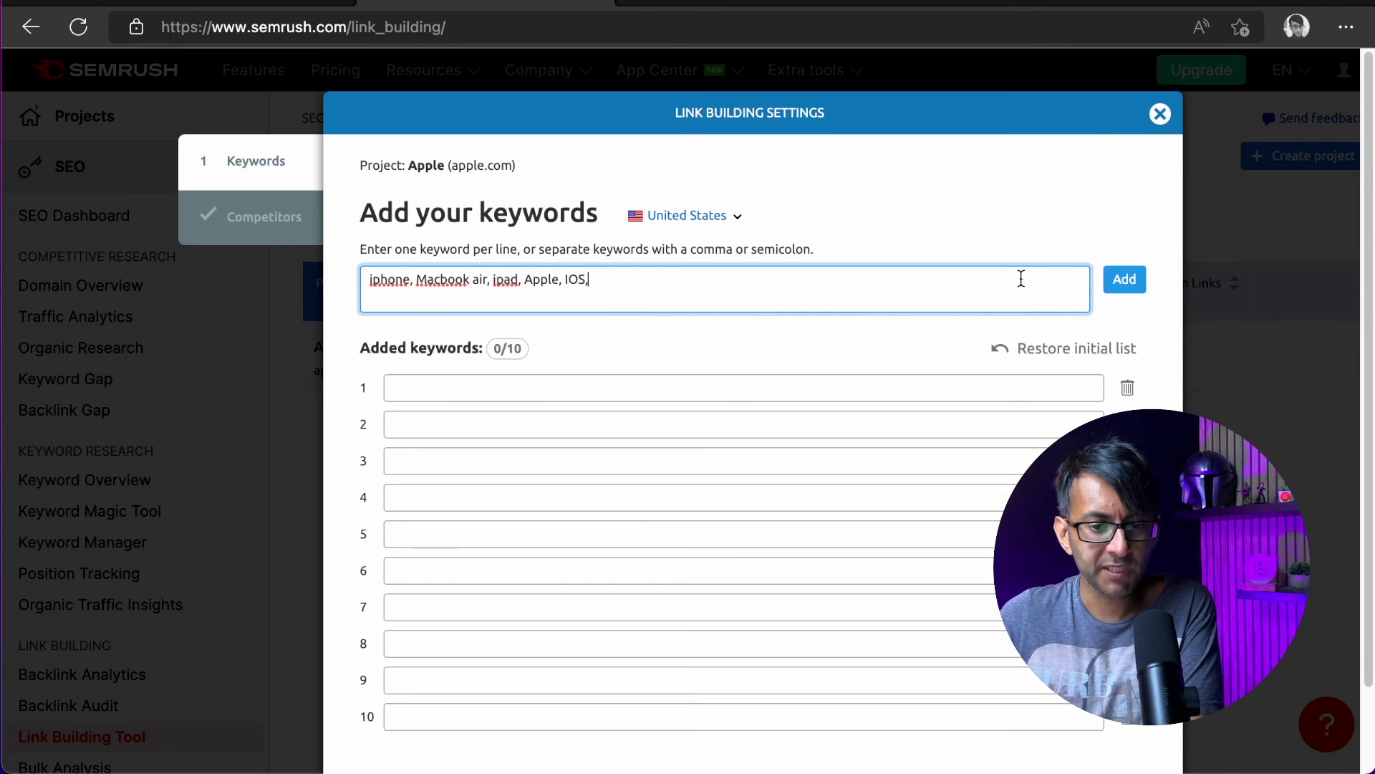
left_click(1124, 280)
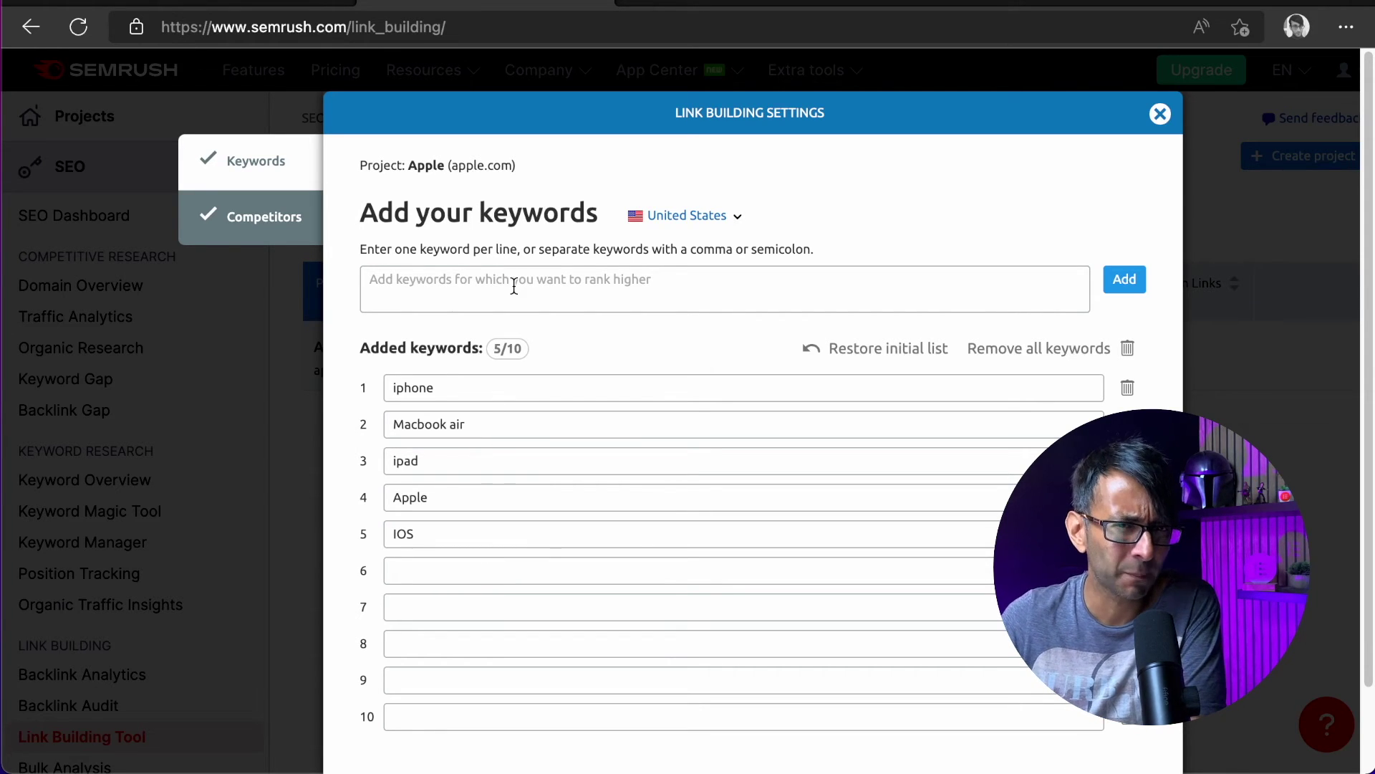
scroll(638, 406, "down", 2)
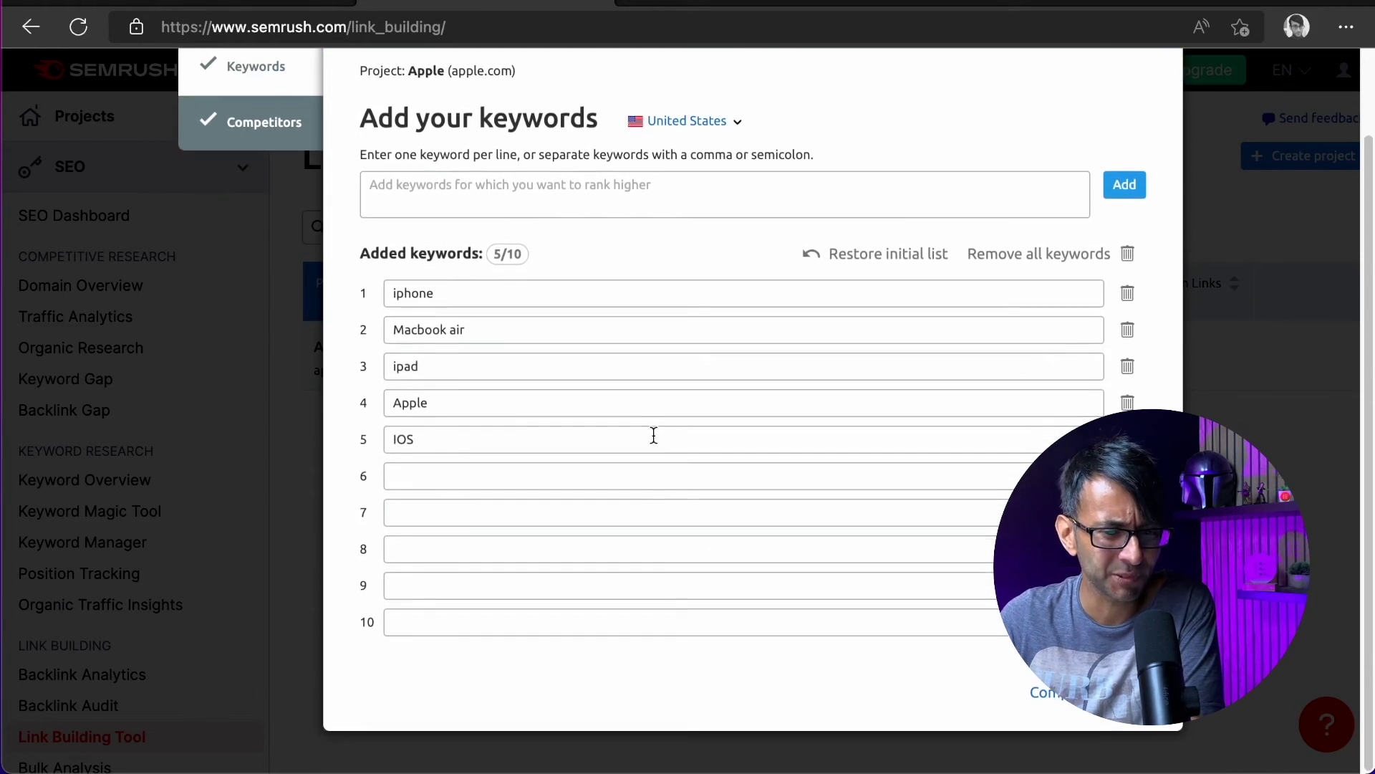
left_click(1066, 700)
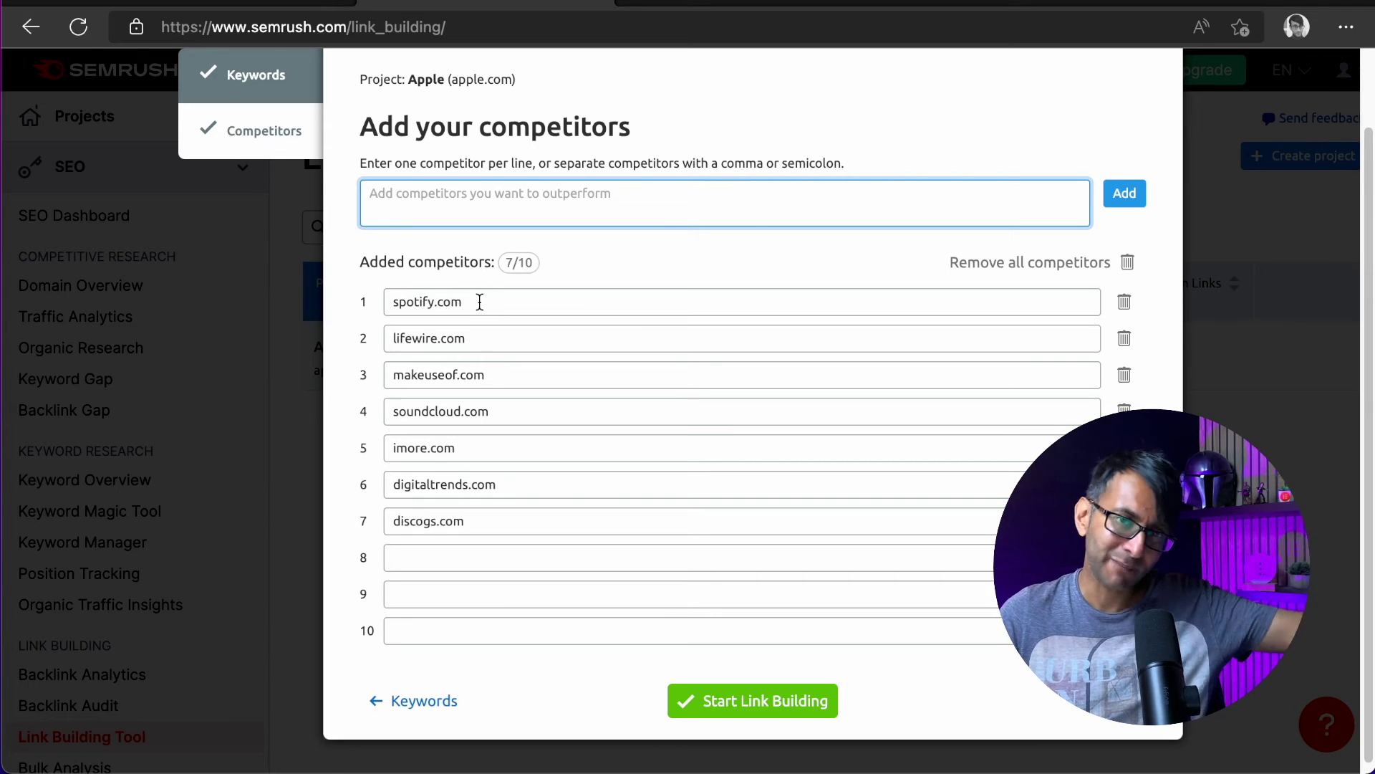
left_click(780, 707)
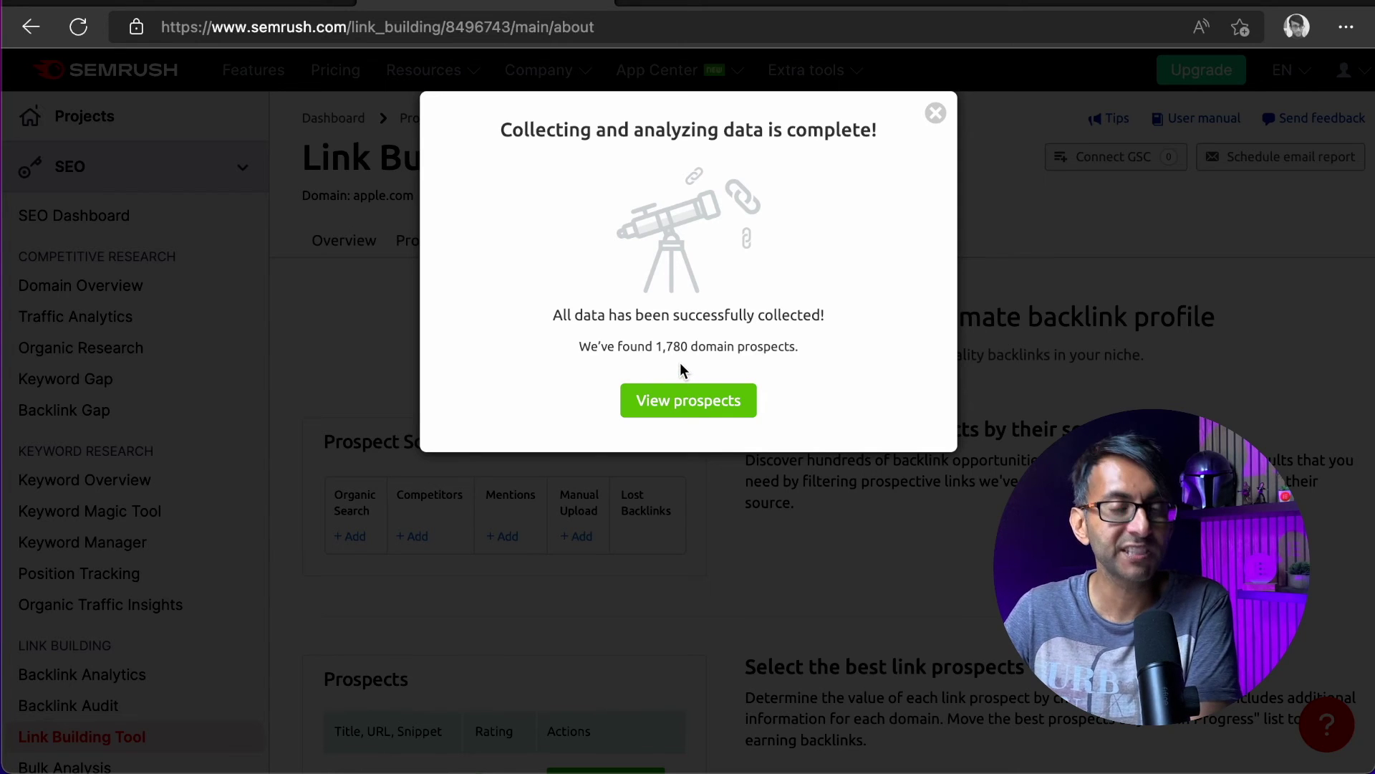
- Open the collected domain prospects for apple.com and look through the listed domains
left_click(705, 407)
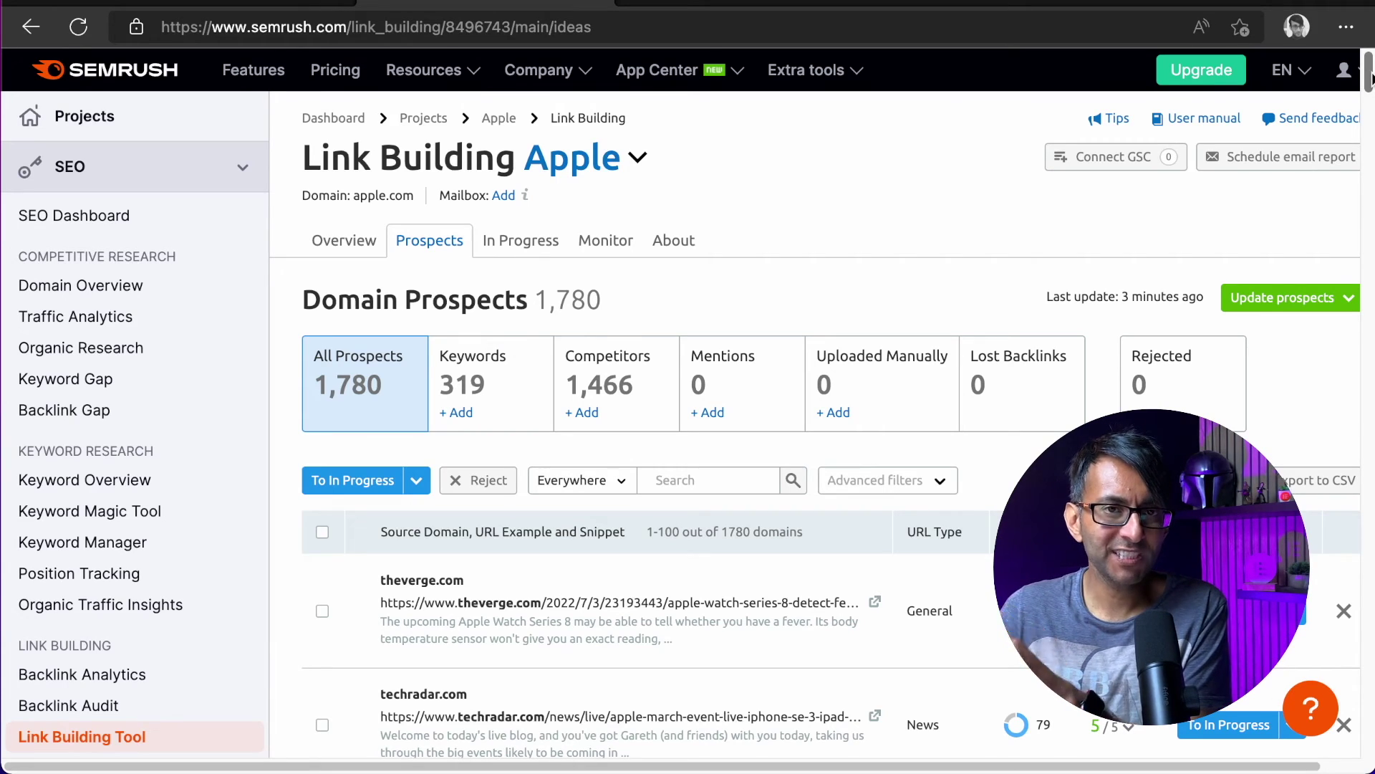
mouse_move(1368, 78)
left_mouse_down()
mouse_move(1368, 119)
mouse_move(1368, 95)
left_mouse_up()
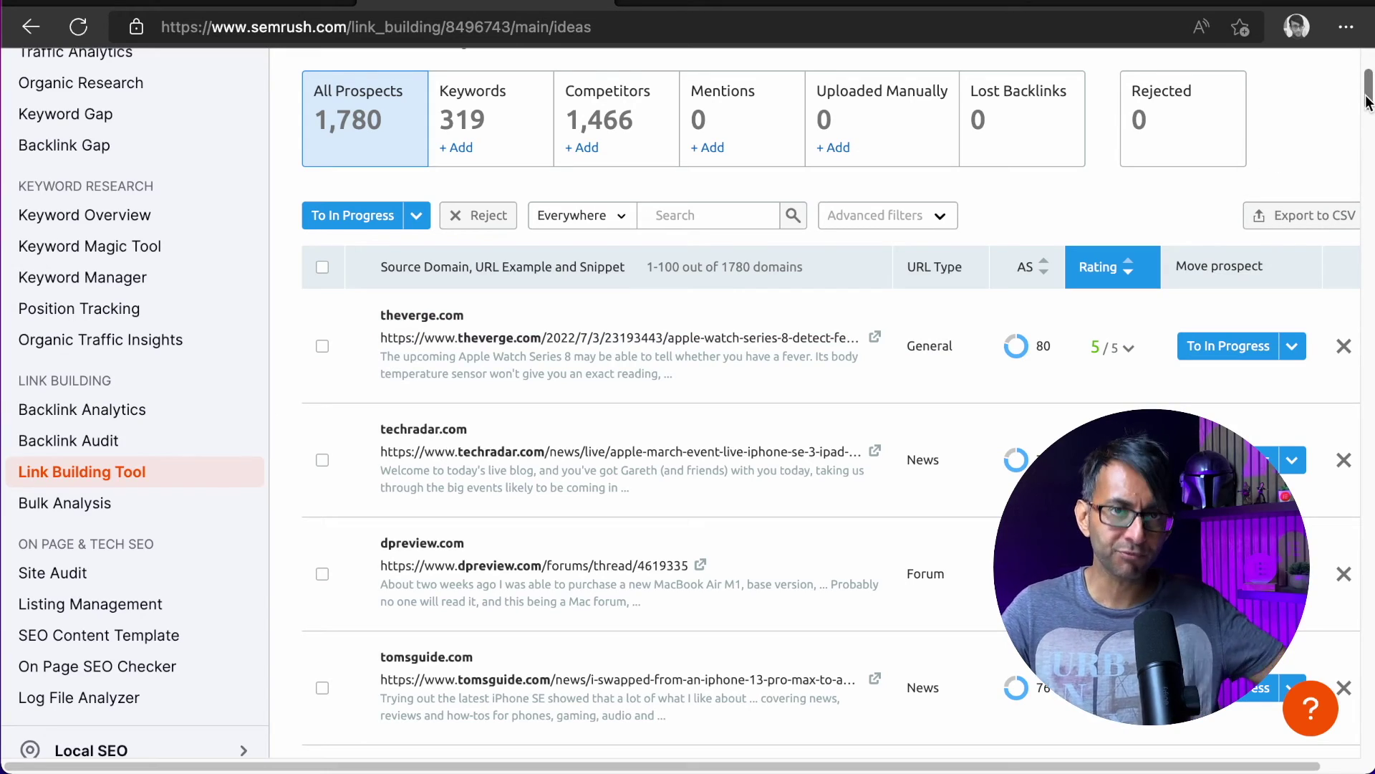
mouse_move(1368, 102)
left_mouse_down()
mouse_move(1368, 256)
mouse_move(1368, 78)
left_mouse_up()
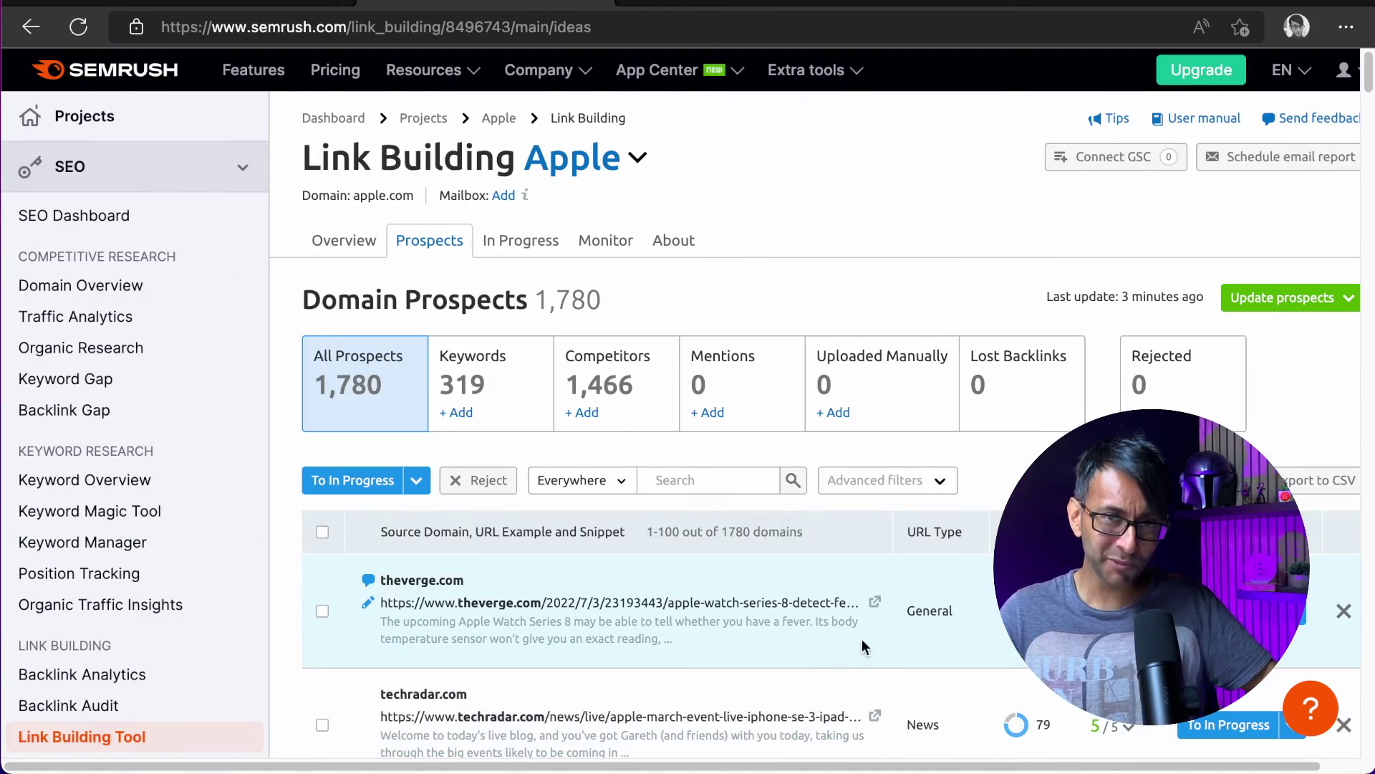
scroll(717, 429, "down", 1)
scroll(645, 559, "down", 1)
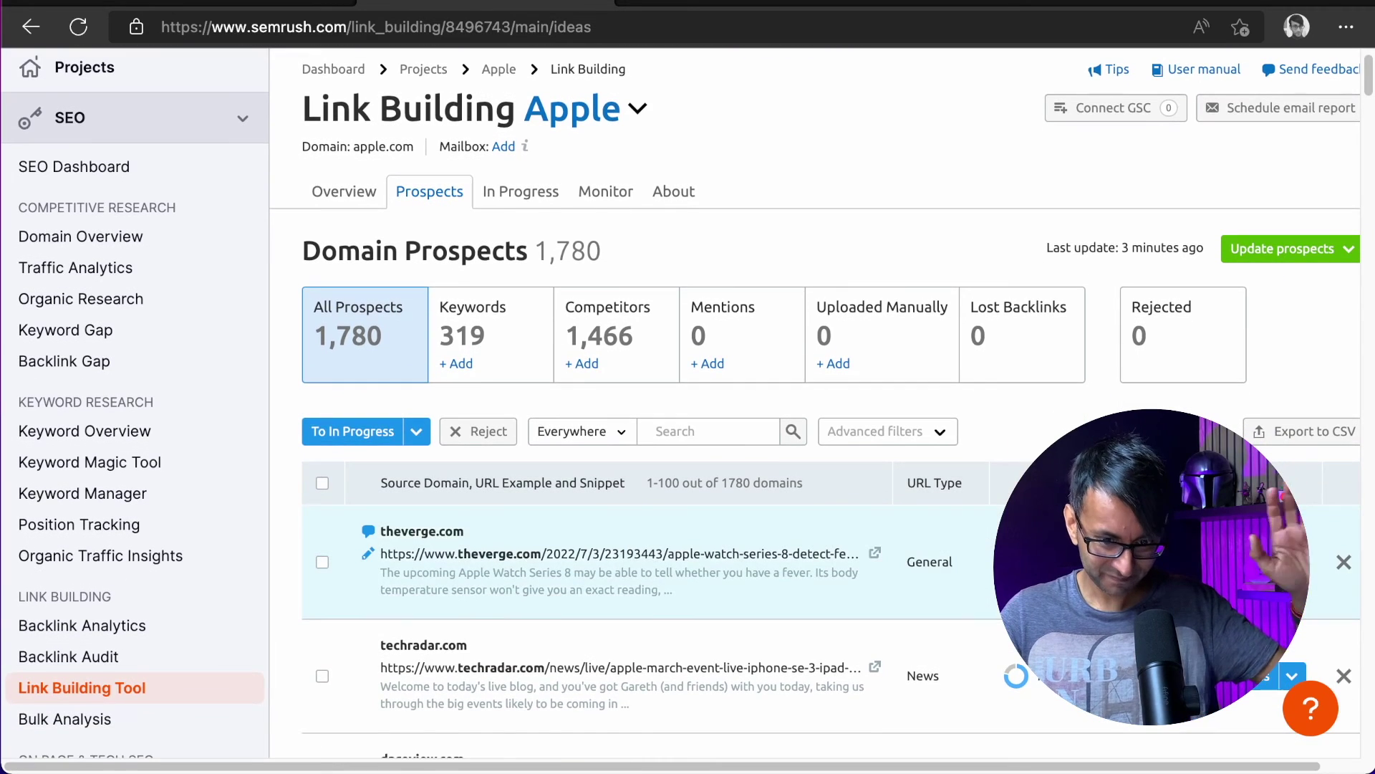
- Move the theverge.com prospect to the In Progress list and dismiss the notices
scroll(1201, 245, "down", 5)
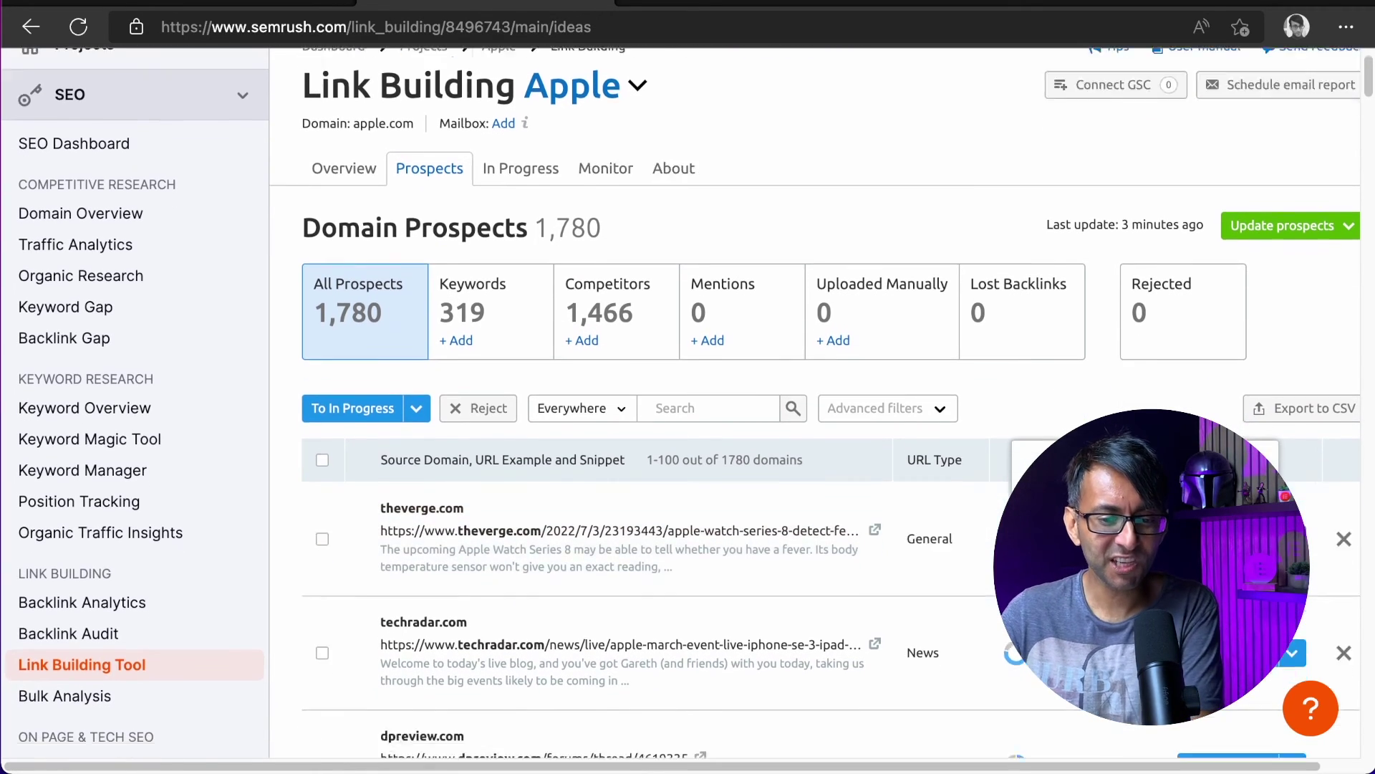
left_click(1201, 246)
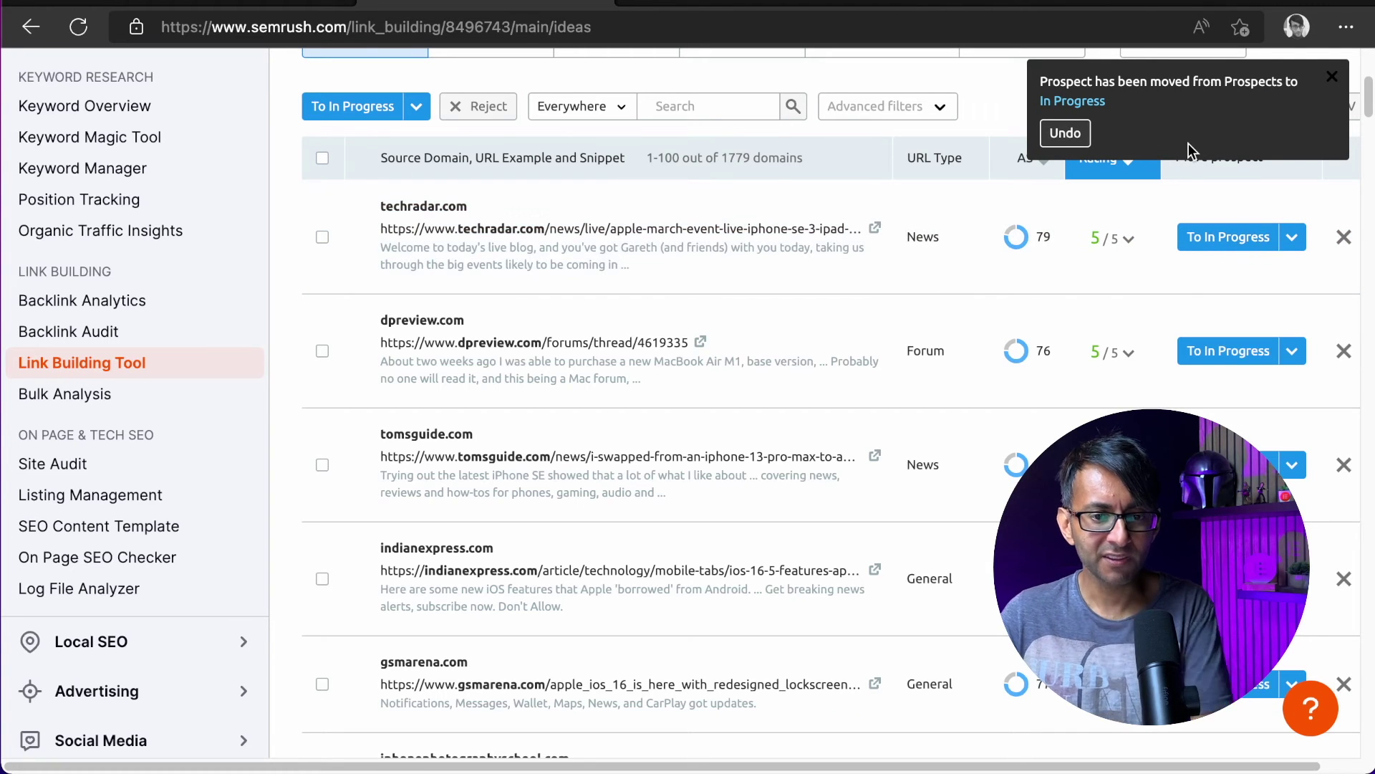
left_click(1332, 77)
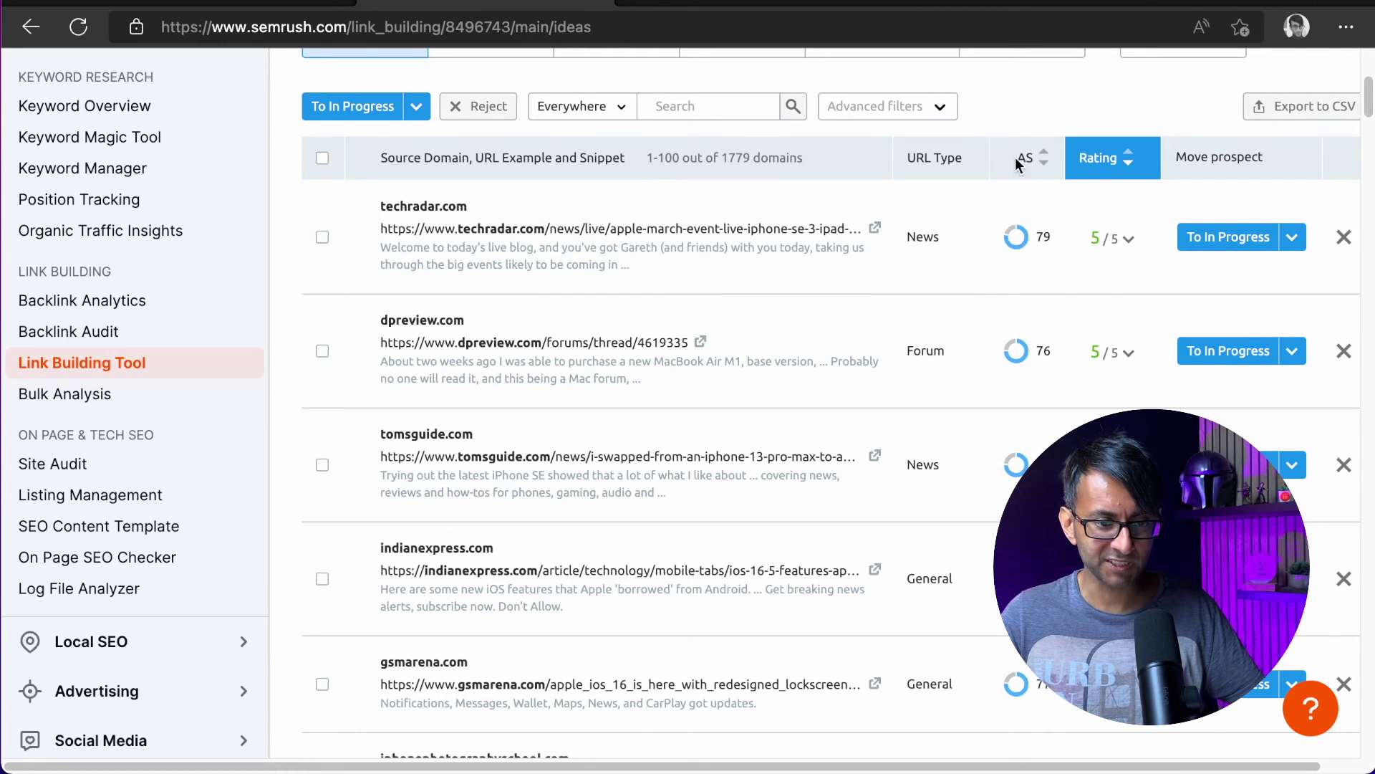
scroll(608, 149, "up", 2)
scroll(591, 202, "up", 5)
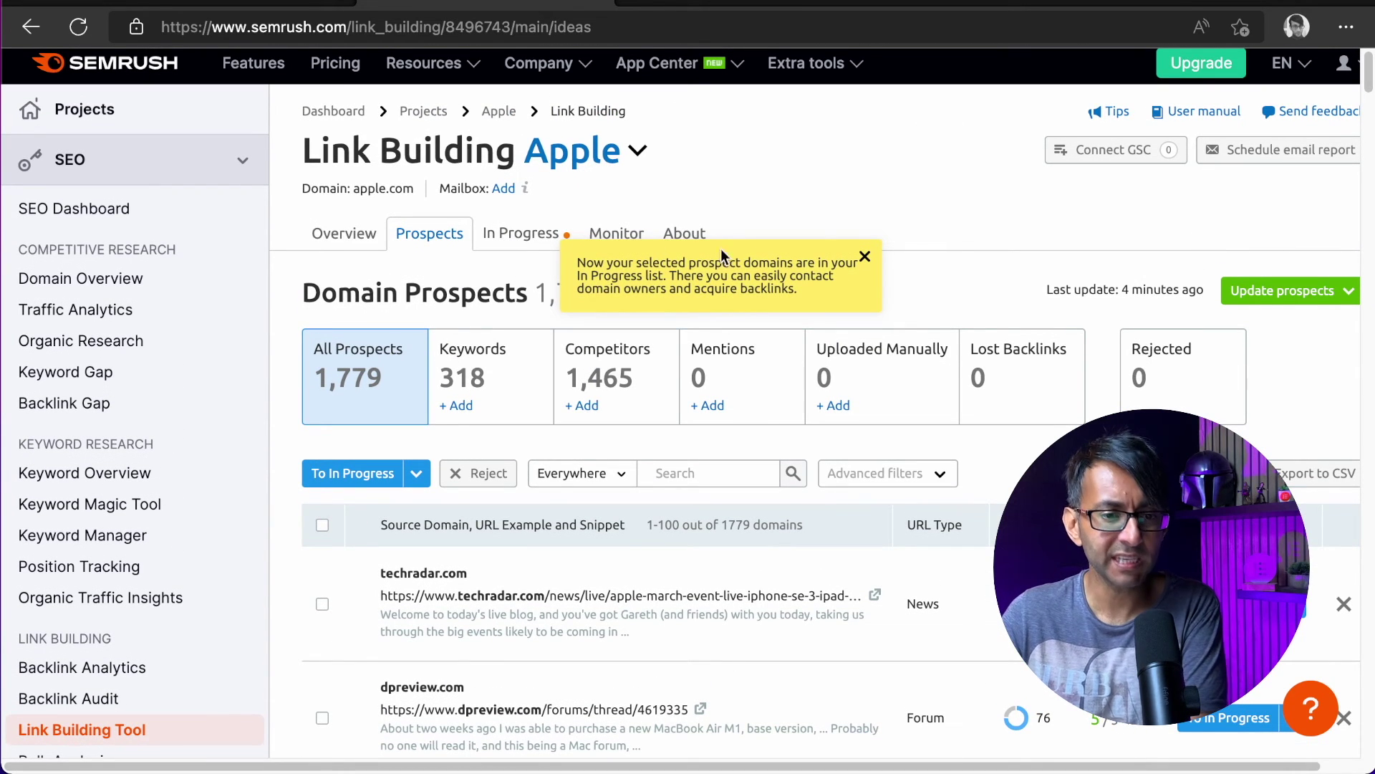
left_click(866, 256)
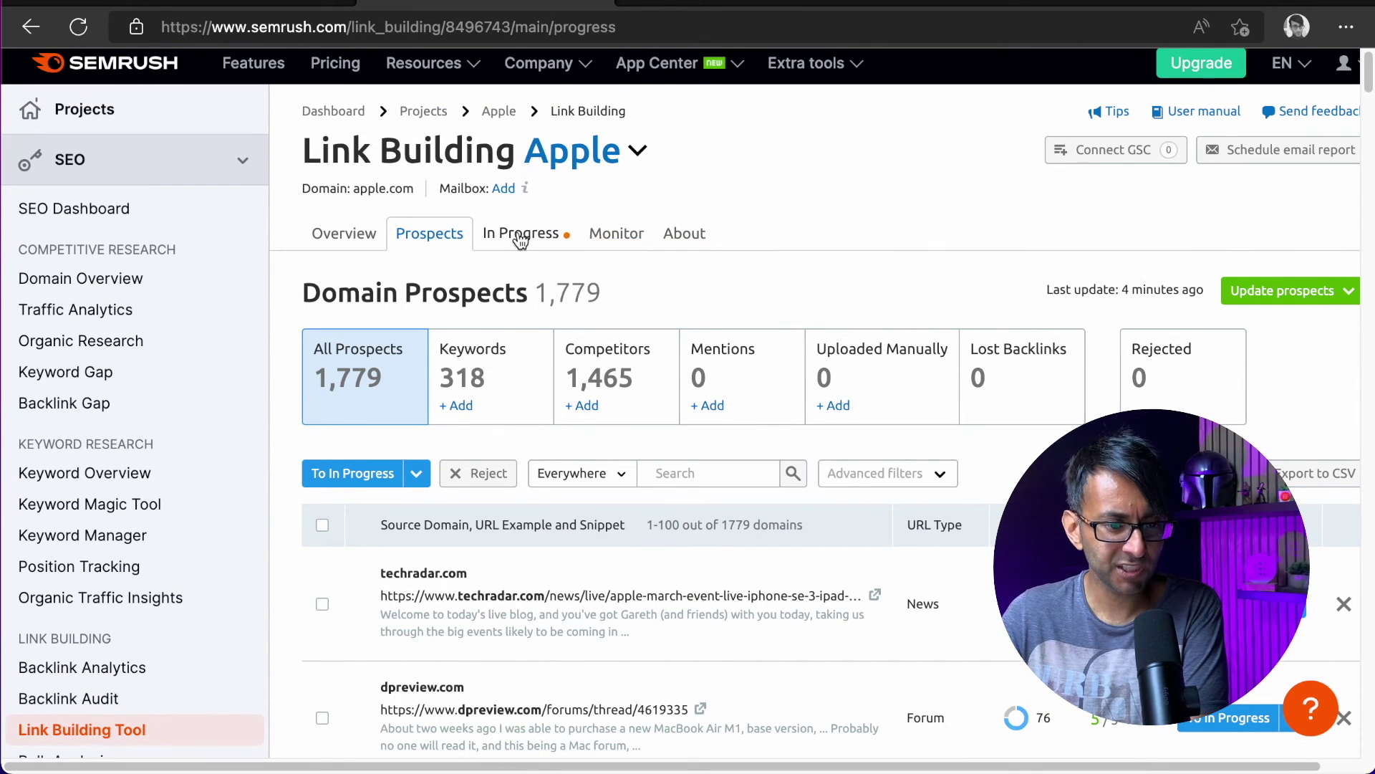
- Open the In Progress list of the link building campaign and examine the theverge.com prospect's contact options
left_click(522, 237)
scroll(765, 495, "down", 3)
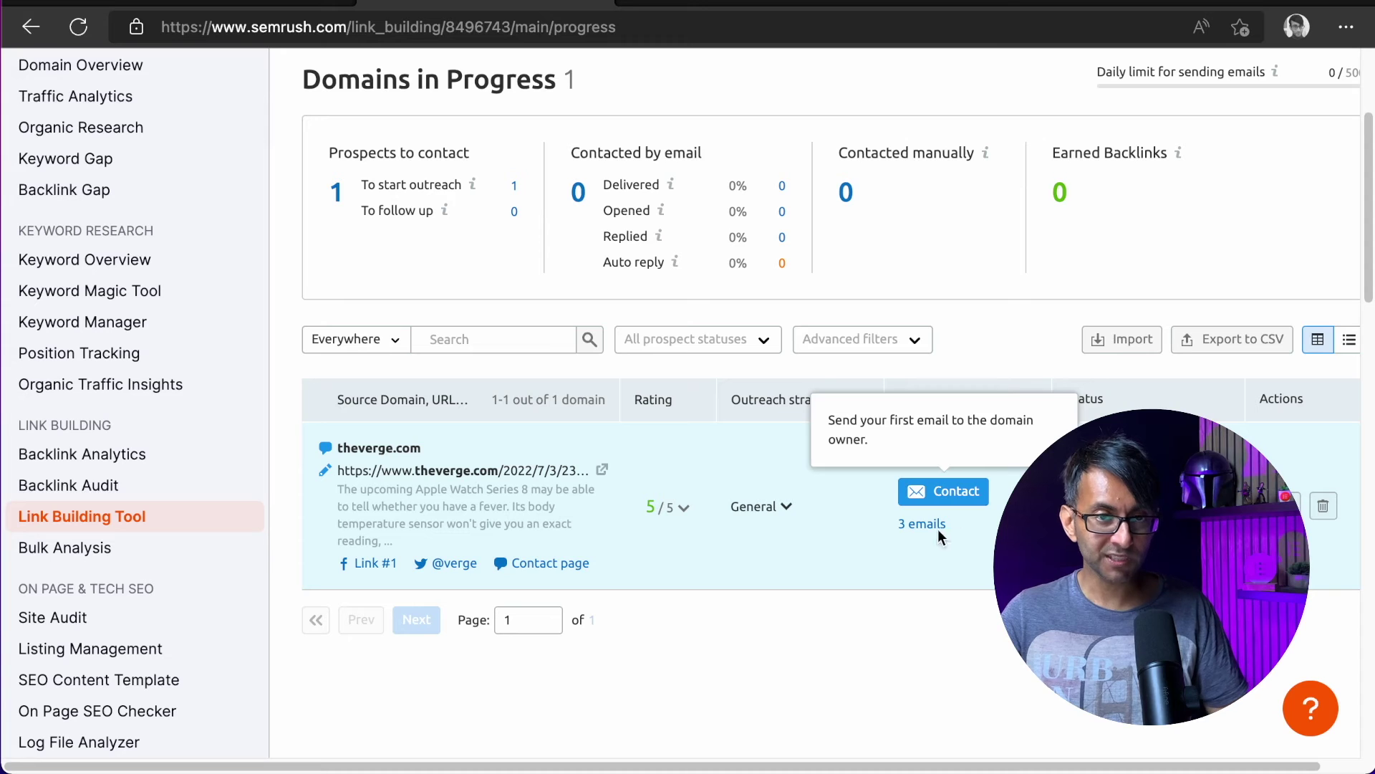
scroll(926, 539, "down", 1)
scroll(926, 539, "down", 3)
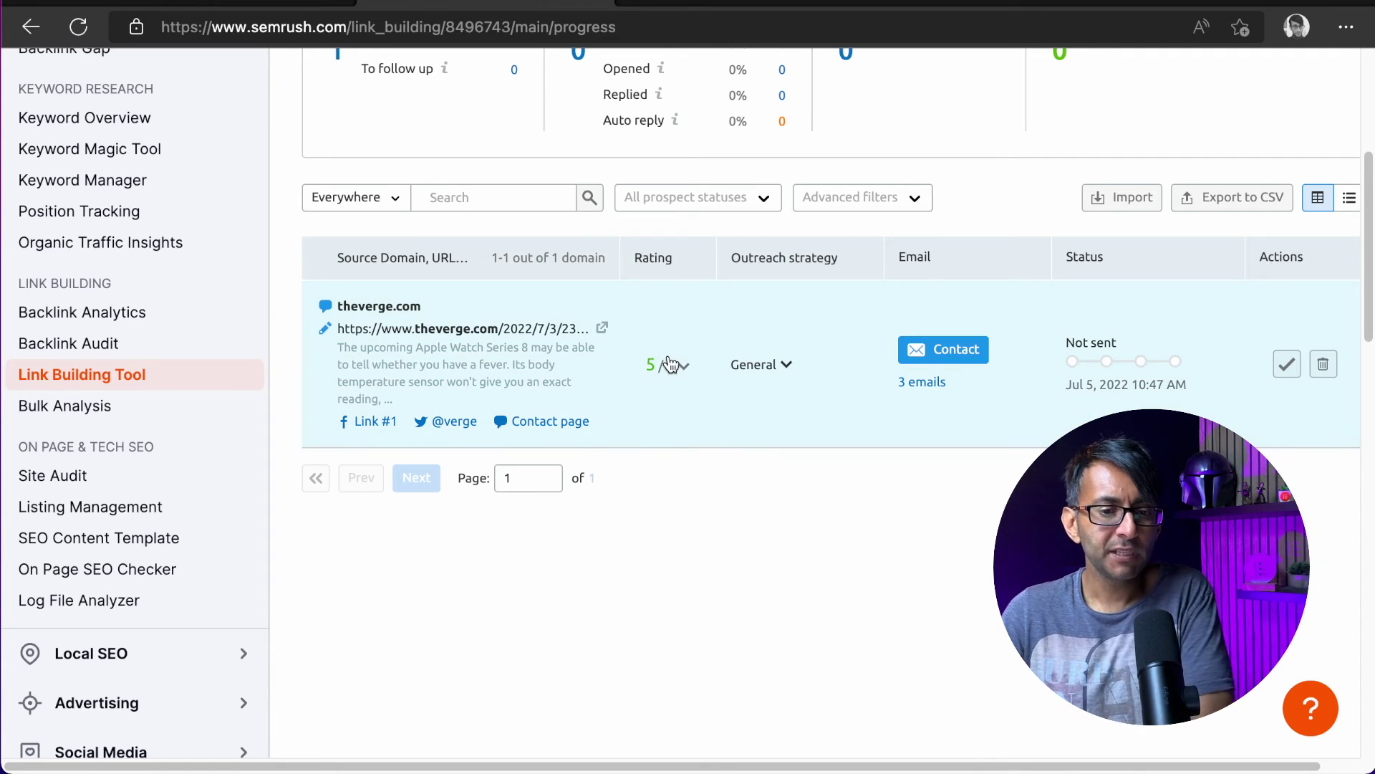
- Open the theverge.com source article, accept its cookies, look through the page and close it
left_click(602, 334)
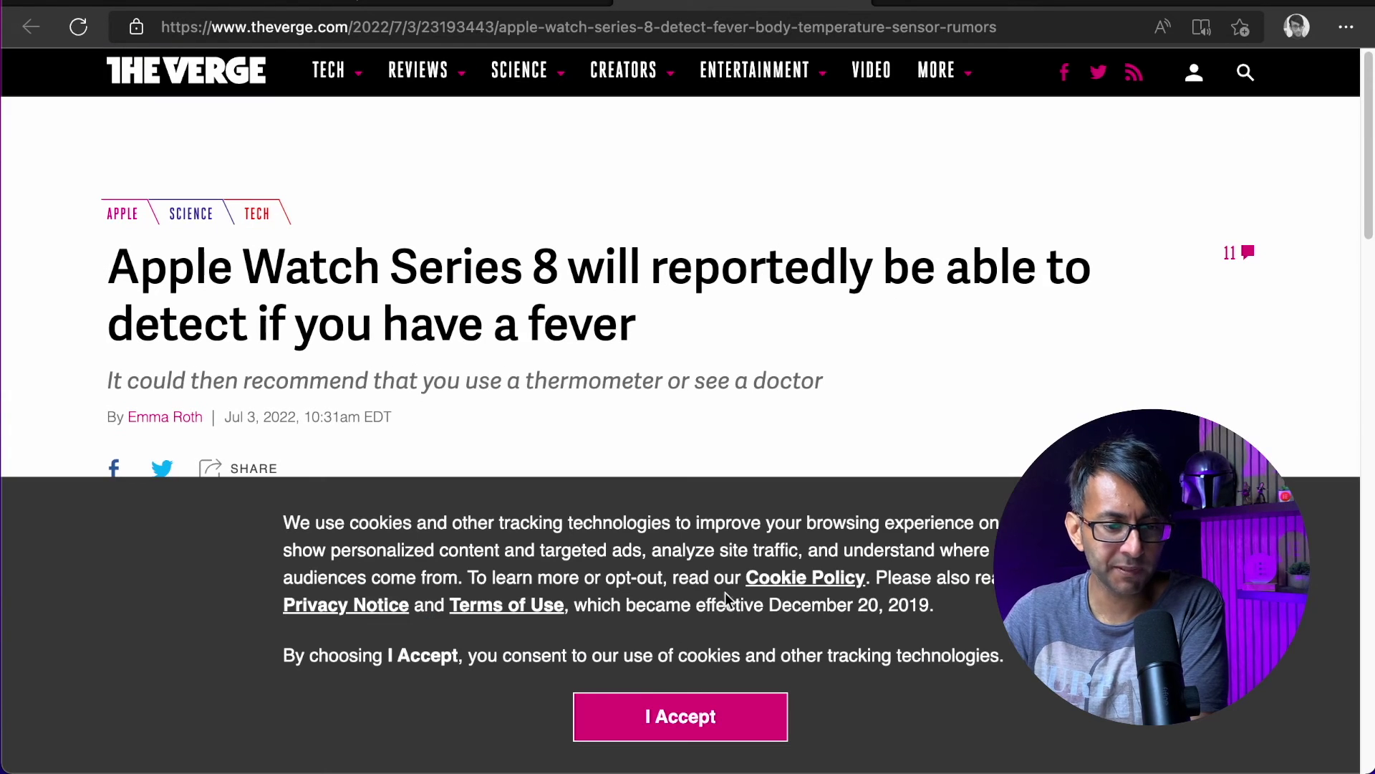
left_click(663, 716)
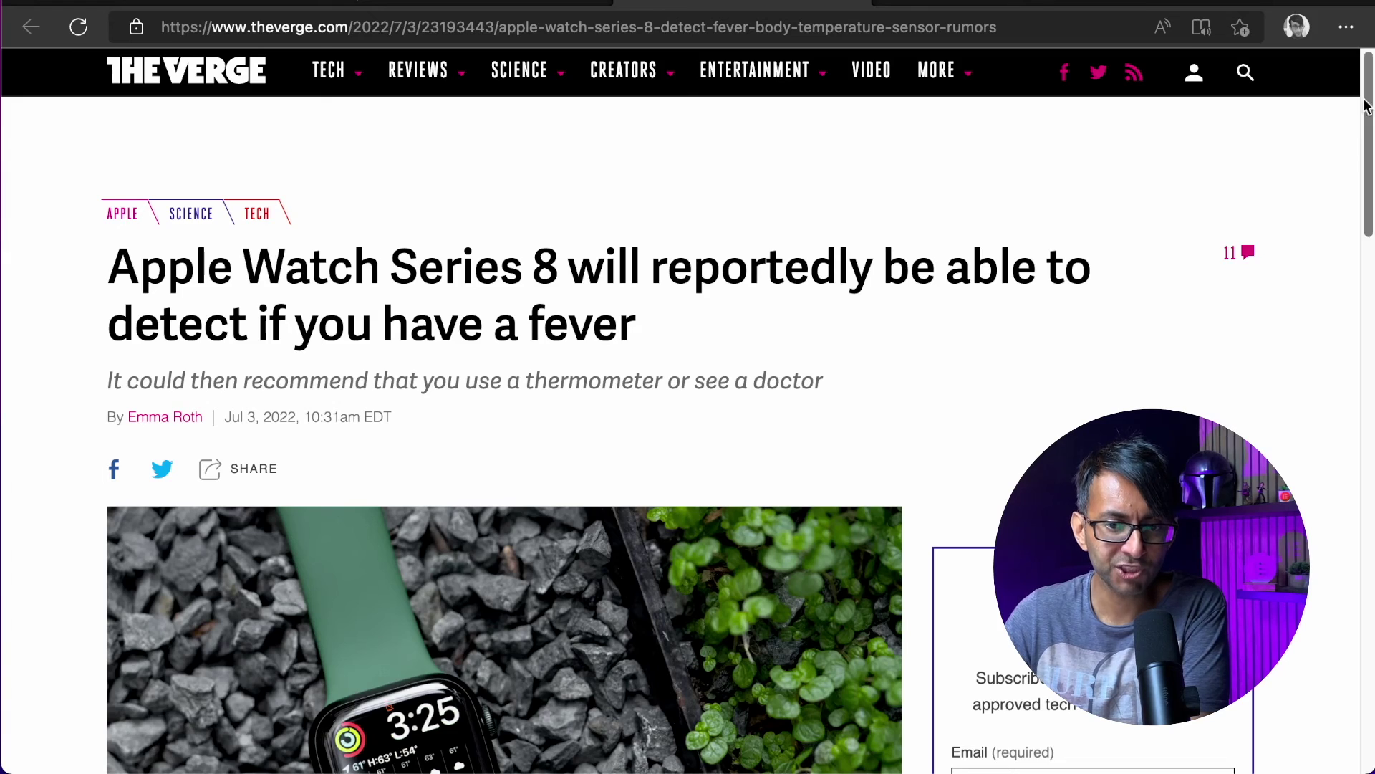
key("space")
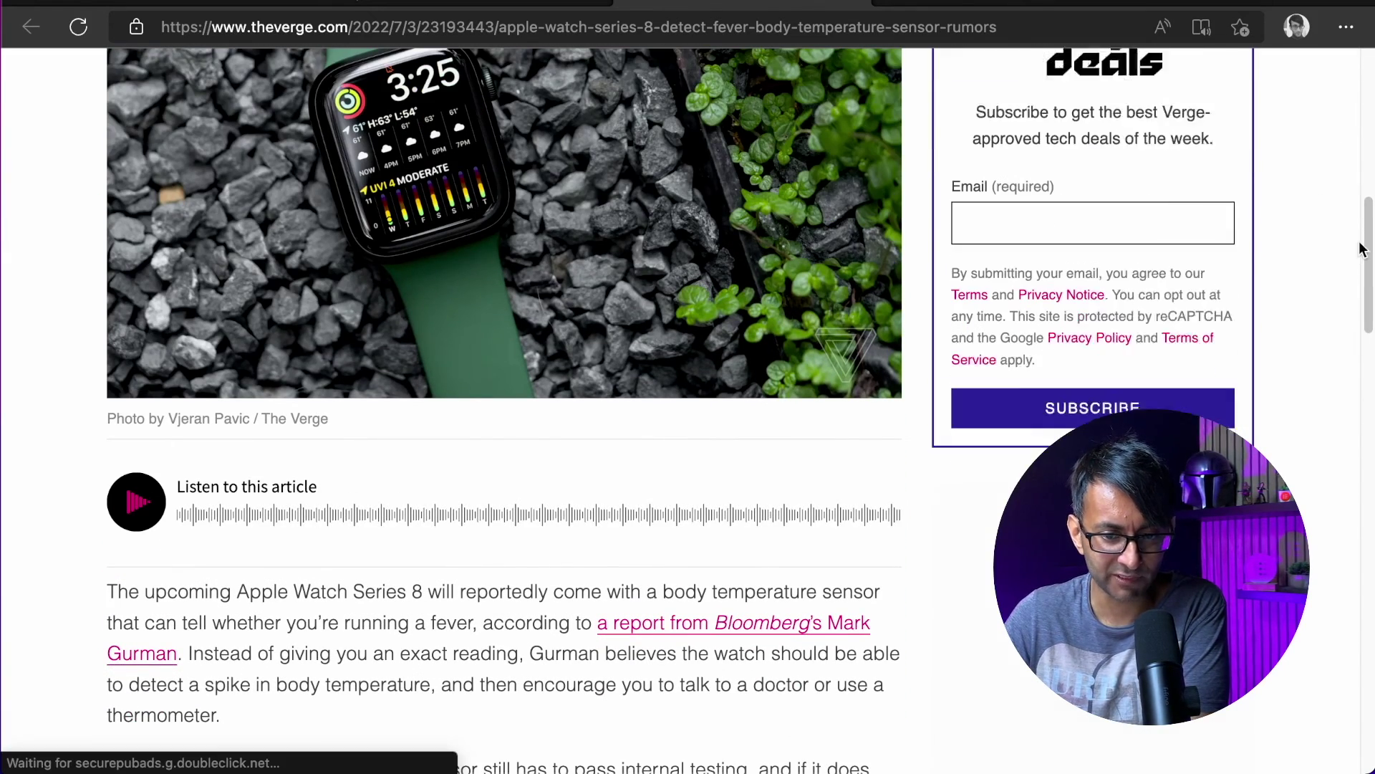
scroll(1370, 379, "down", 10)
scroll(1369, 406, "down", 13)
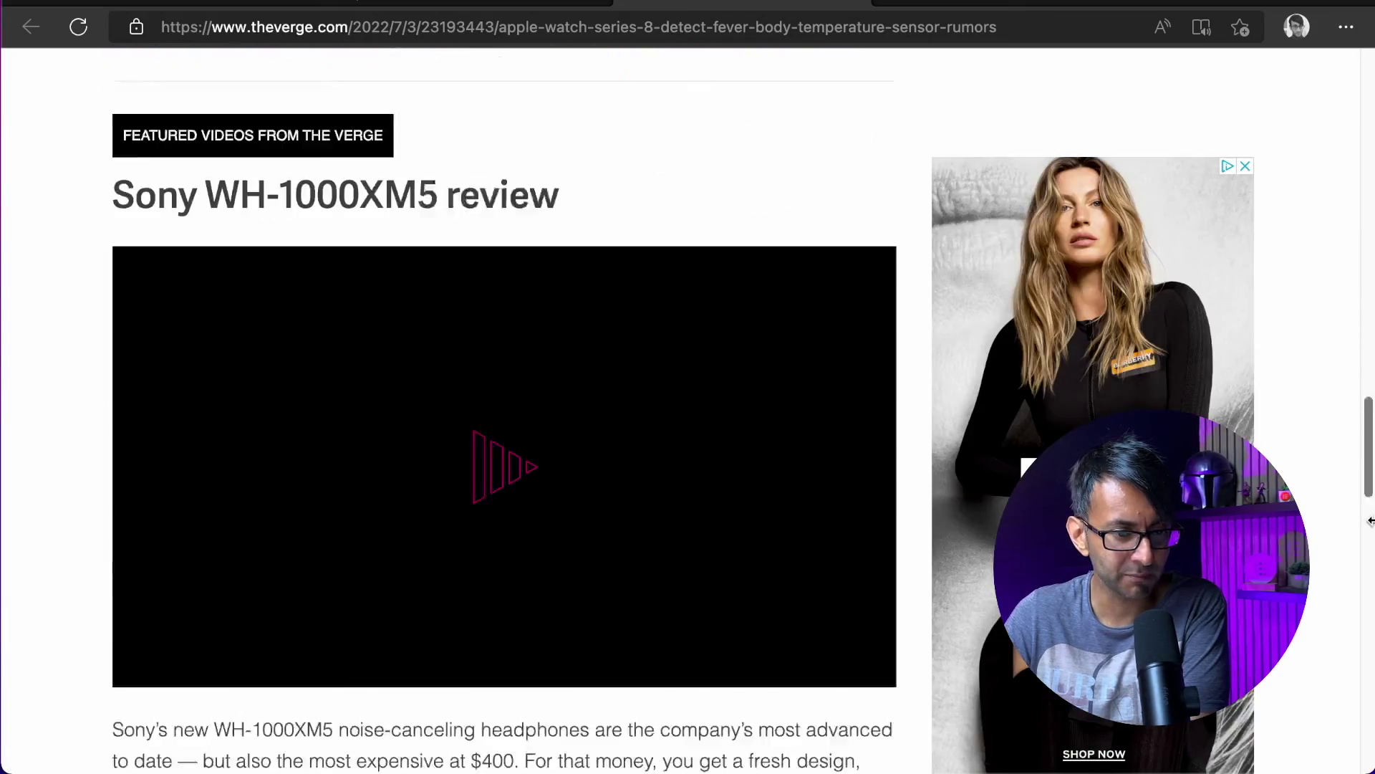
scroll(1369, 445, "up", 8)
scroll(1369, 445, "up", 15)
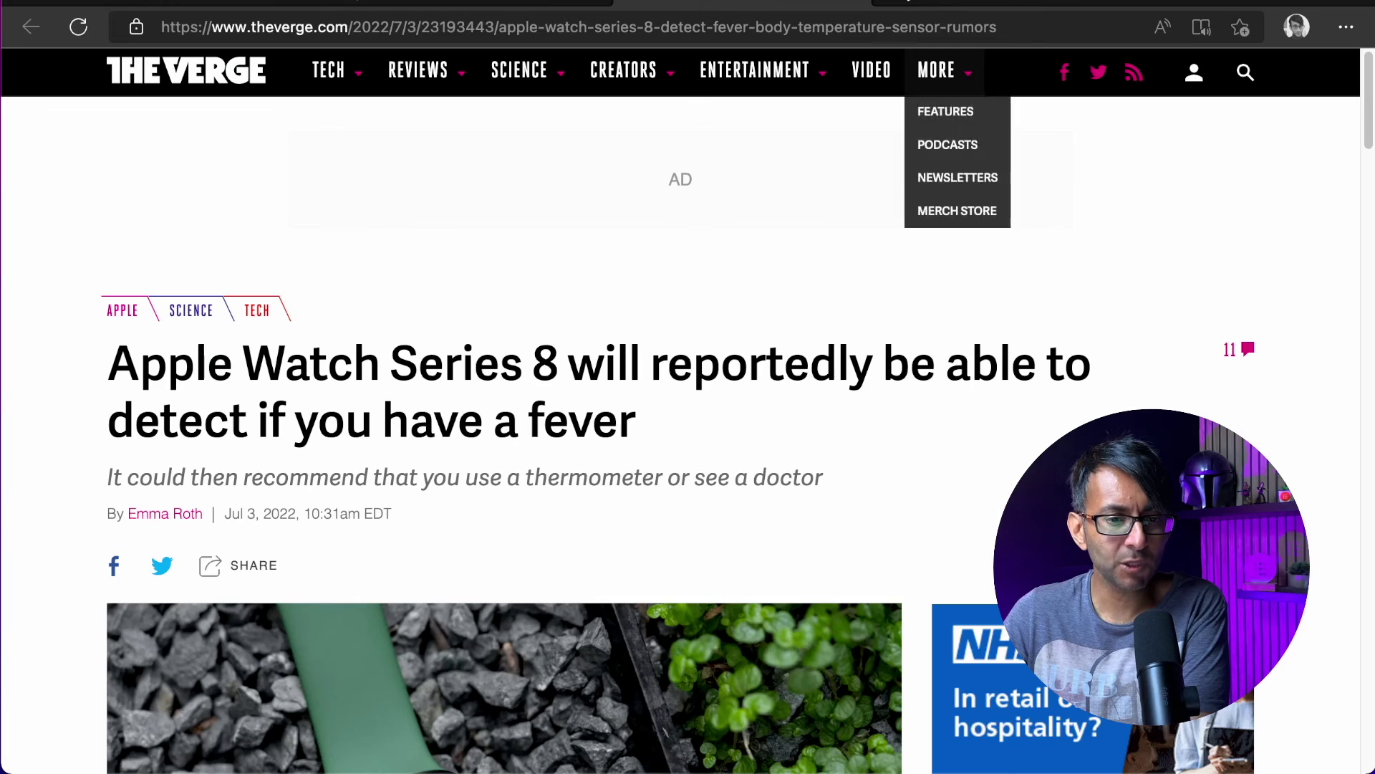
key("ctrl+w")
- Try to compare organic keywords for Samsung.com, elementor.com and ebay.com in the UK with the Keyword Gap tool
scroll(631, 316, "up", 5)
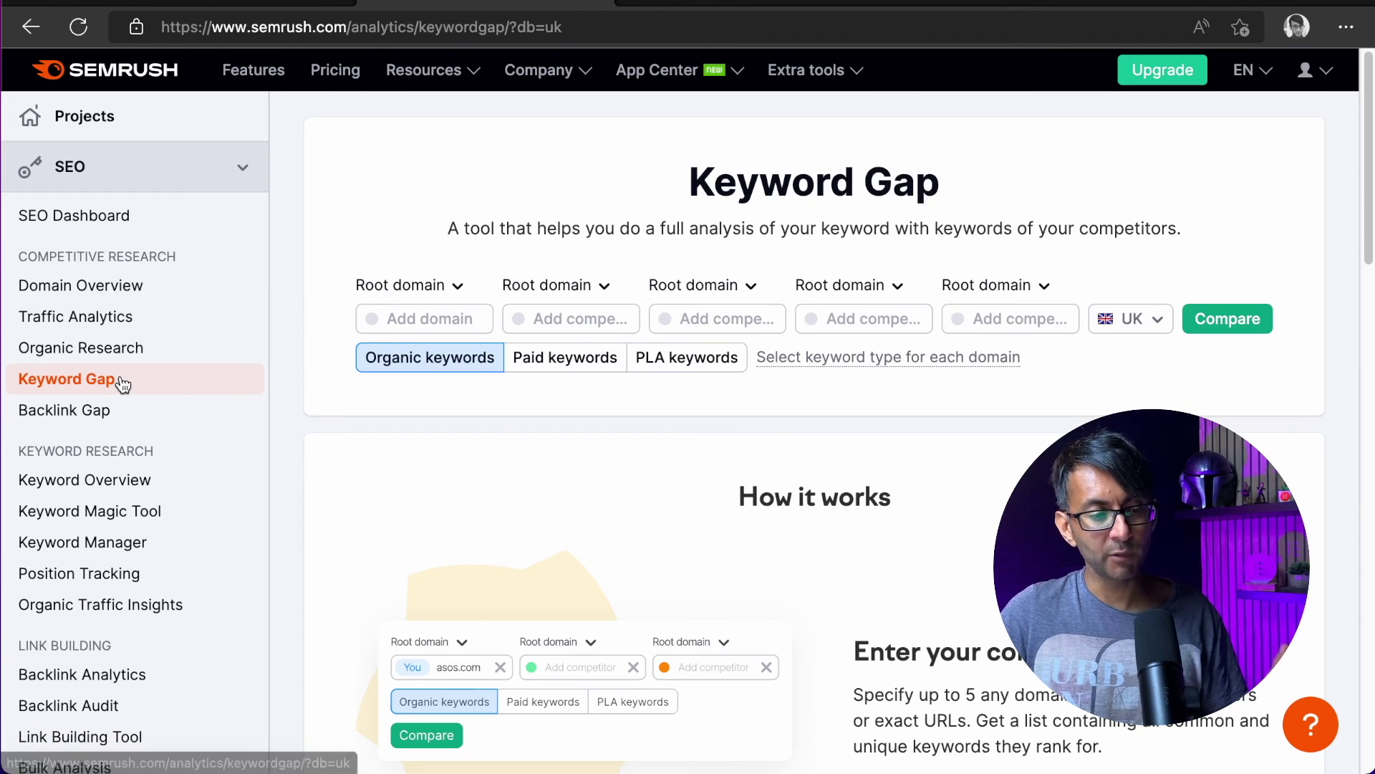
left_click(412, 318)
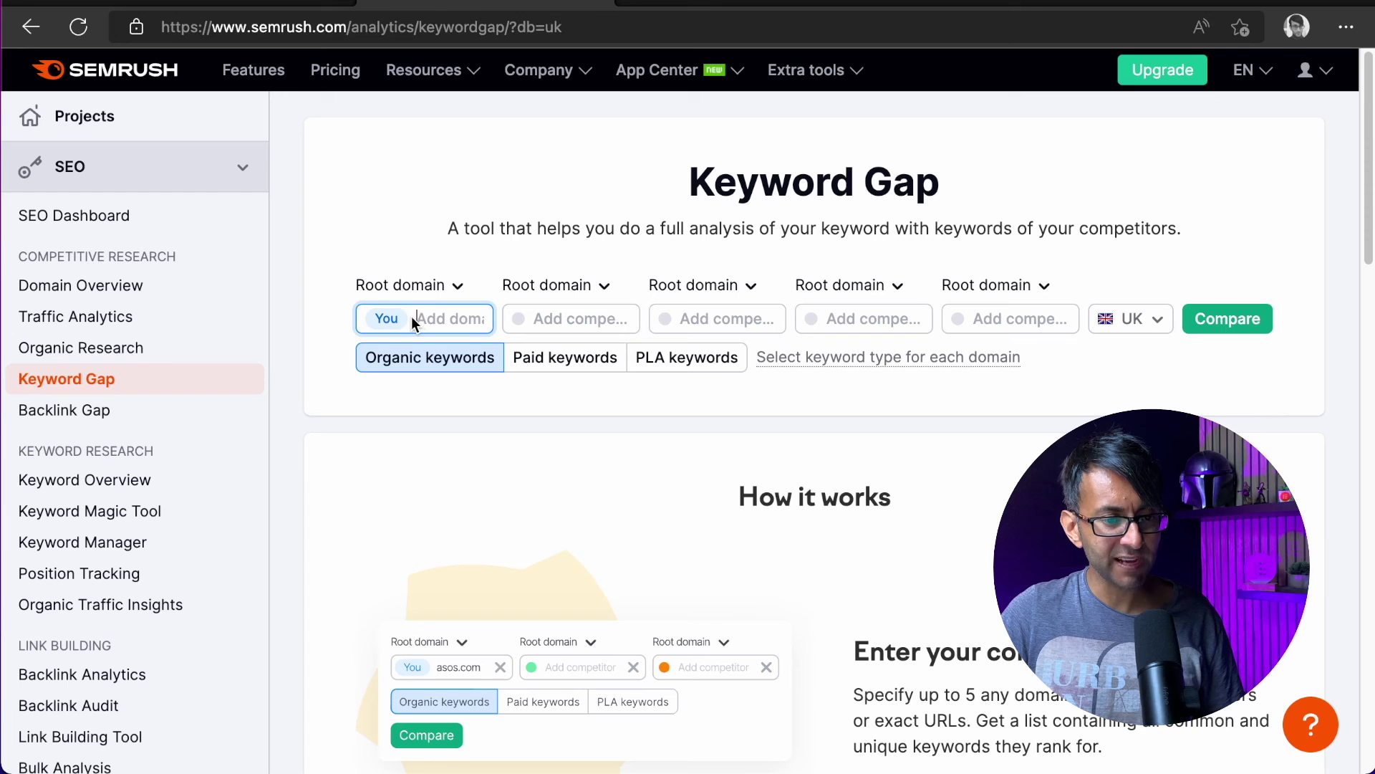
left_click(553, 316)
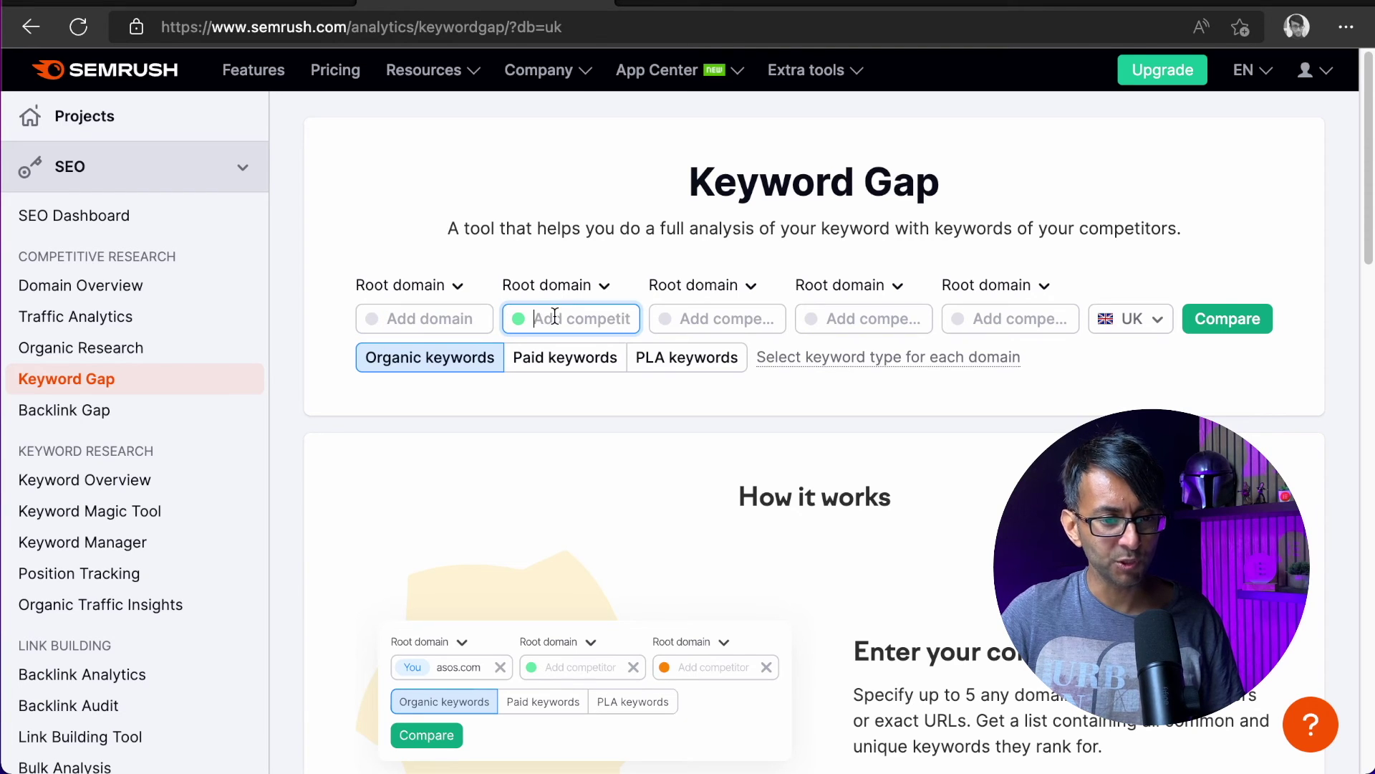
type("Samsung")
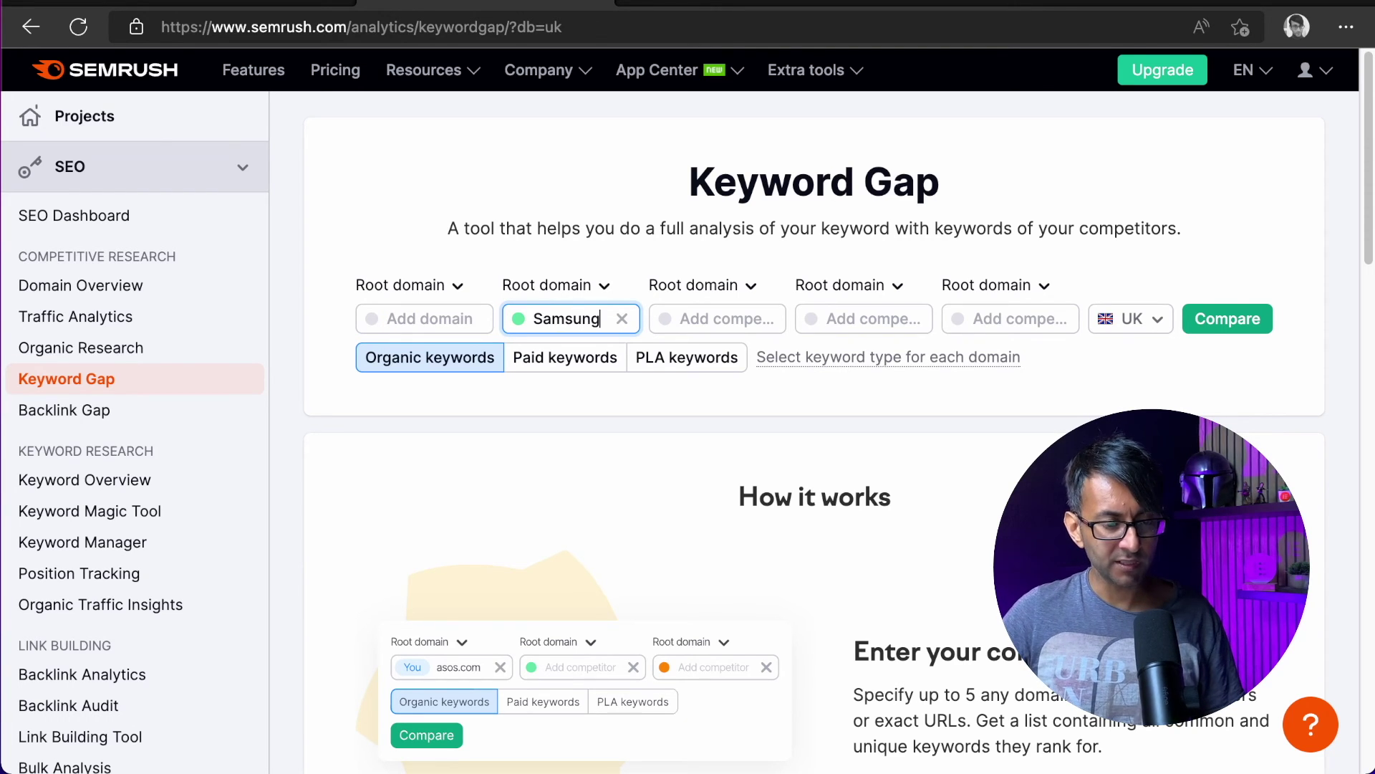
type(".com")
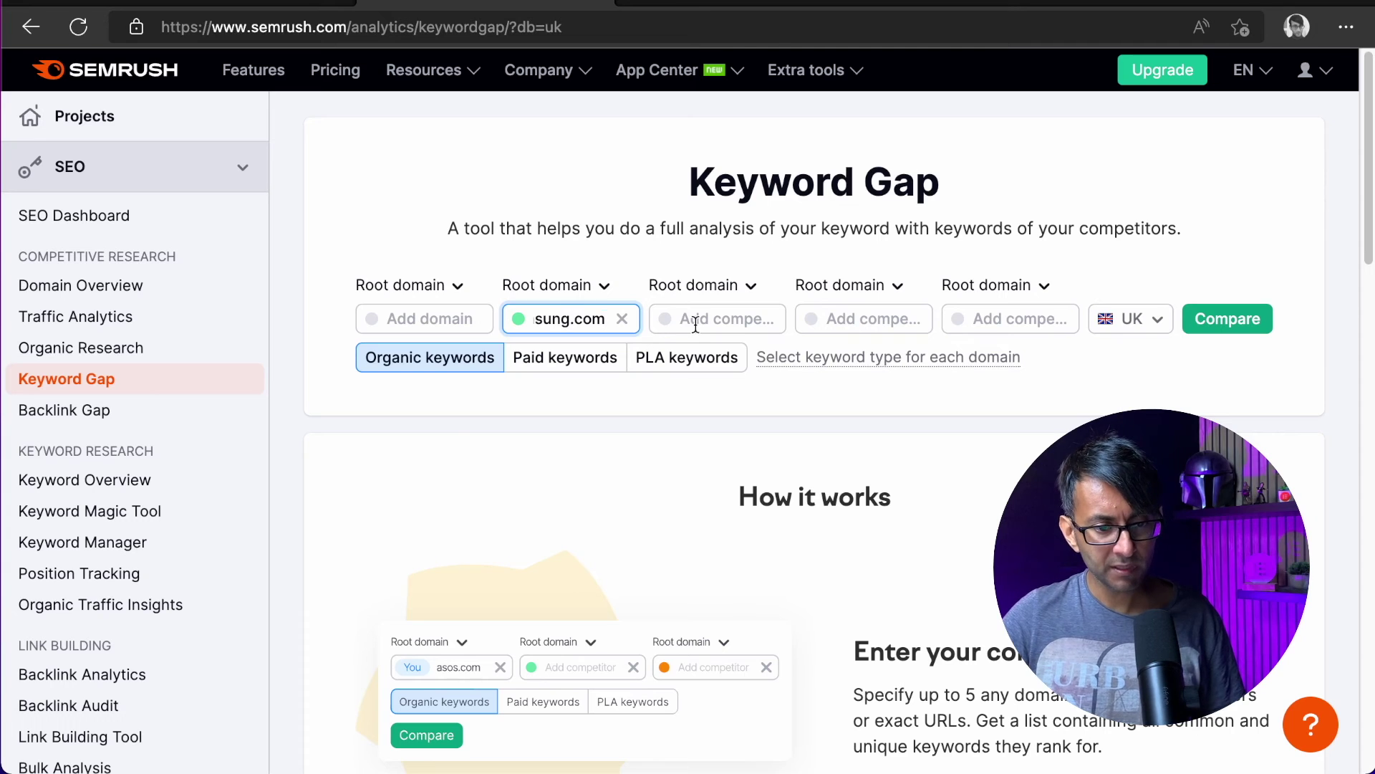
left_click(704, 319)
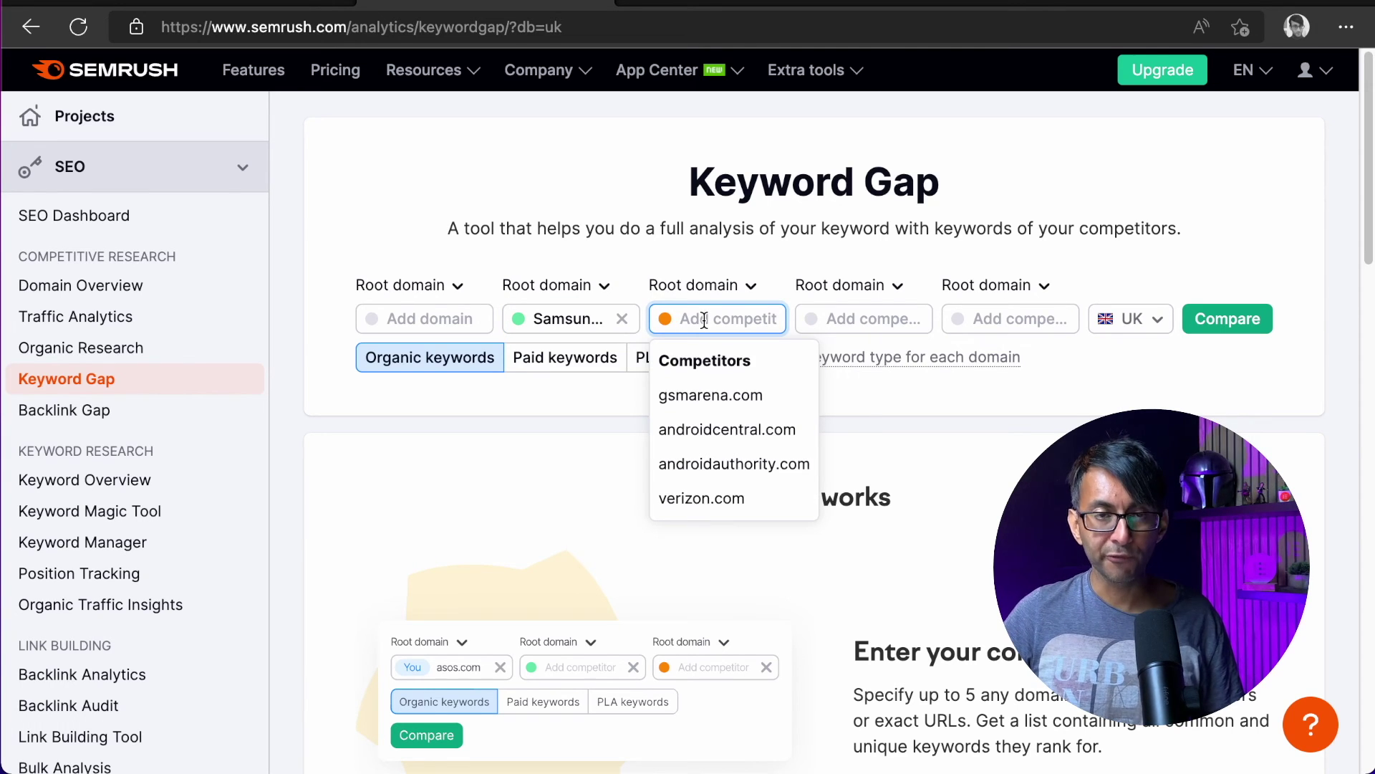
type("elementor")
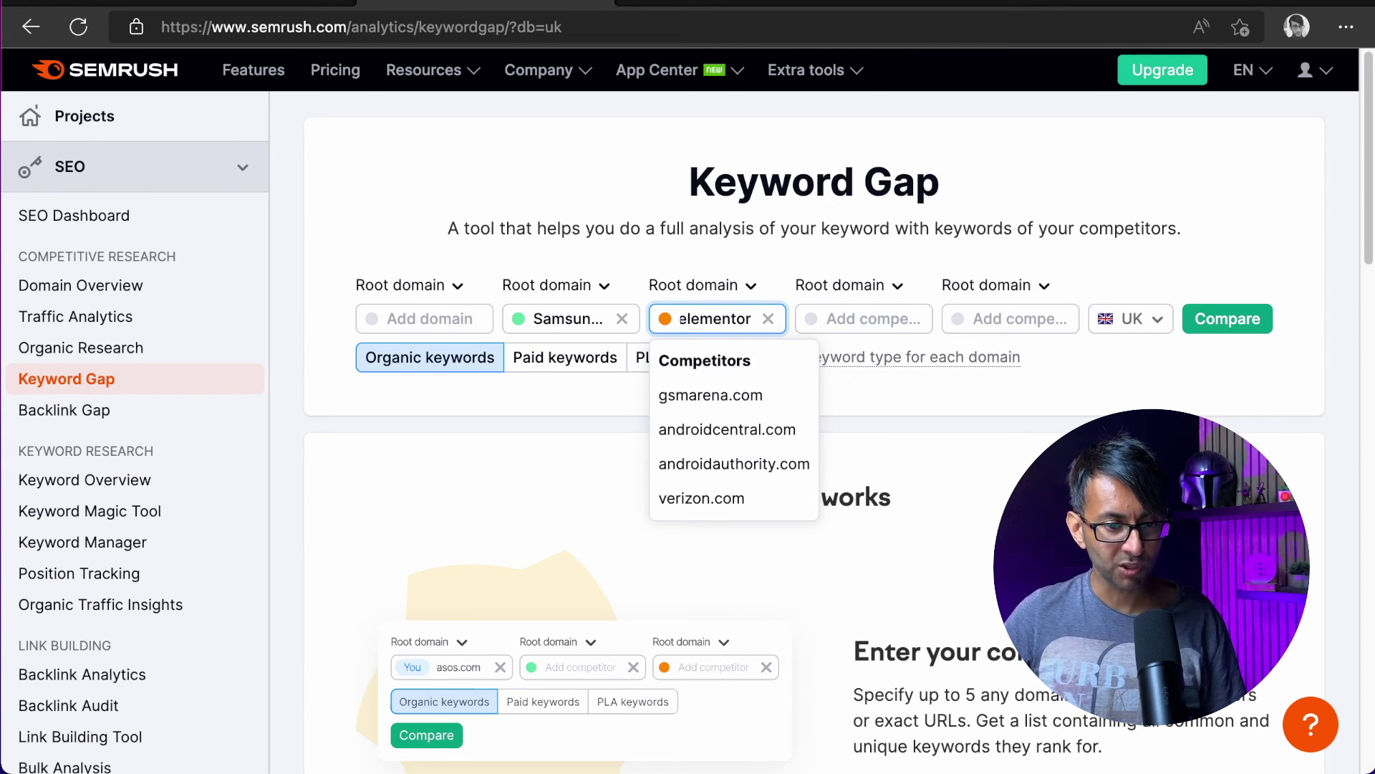
type(".com")
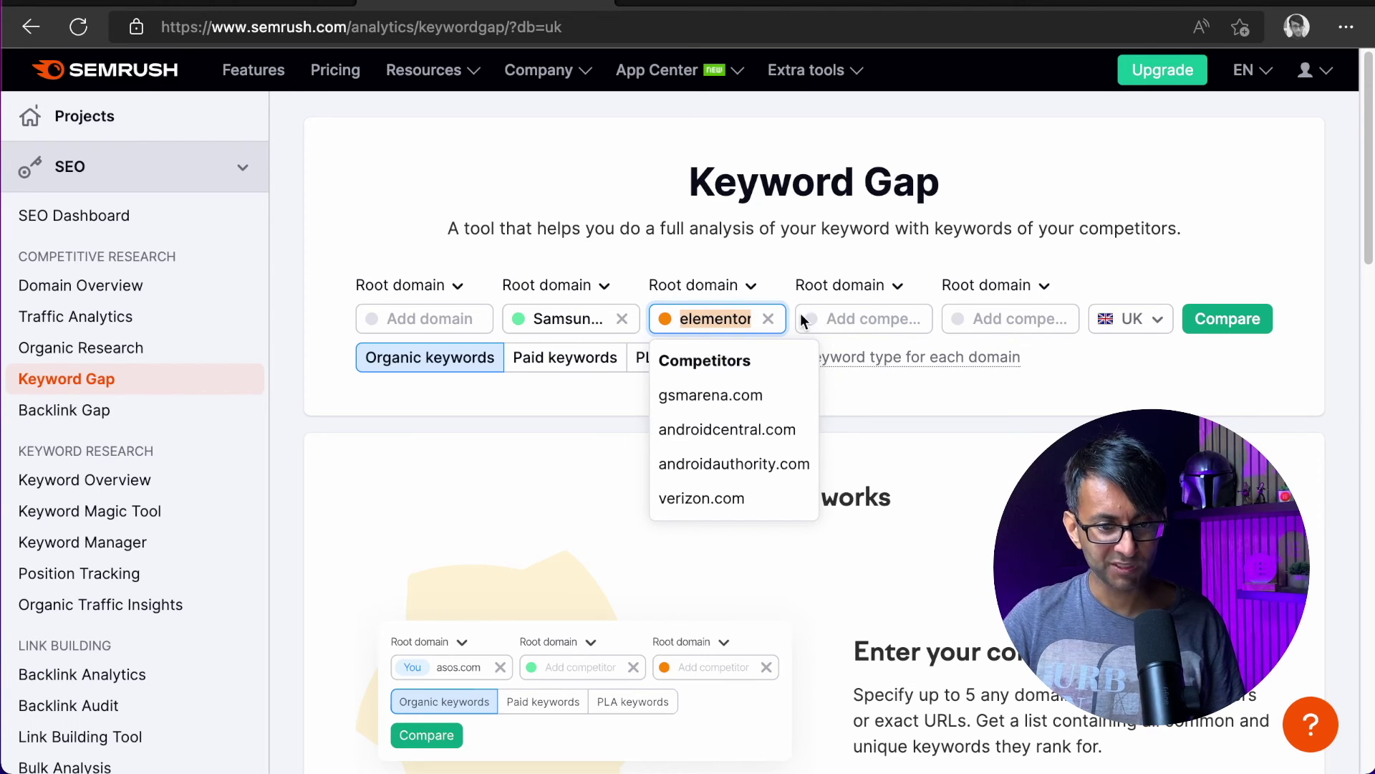
left_click(867, 311)
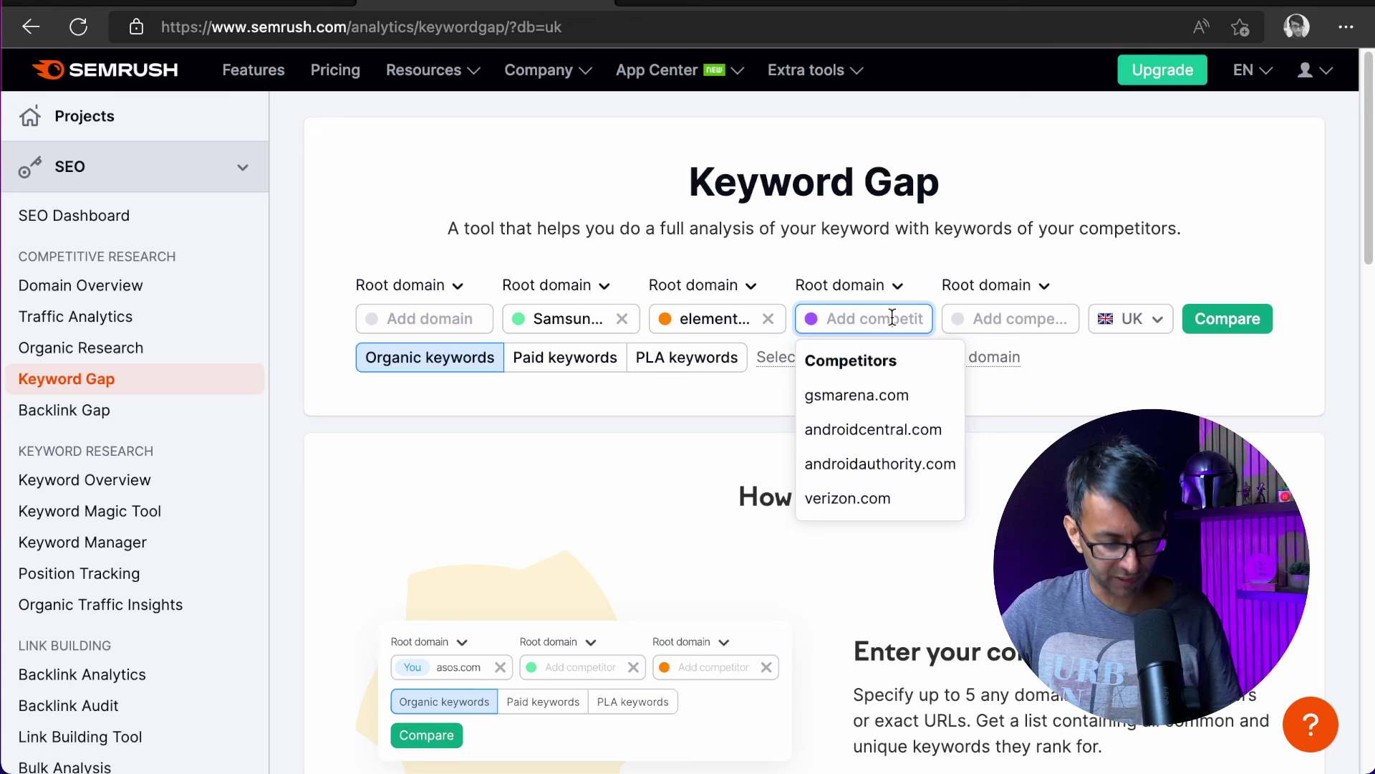
type("ebay.com")
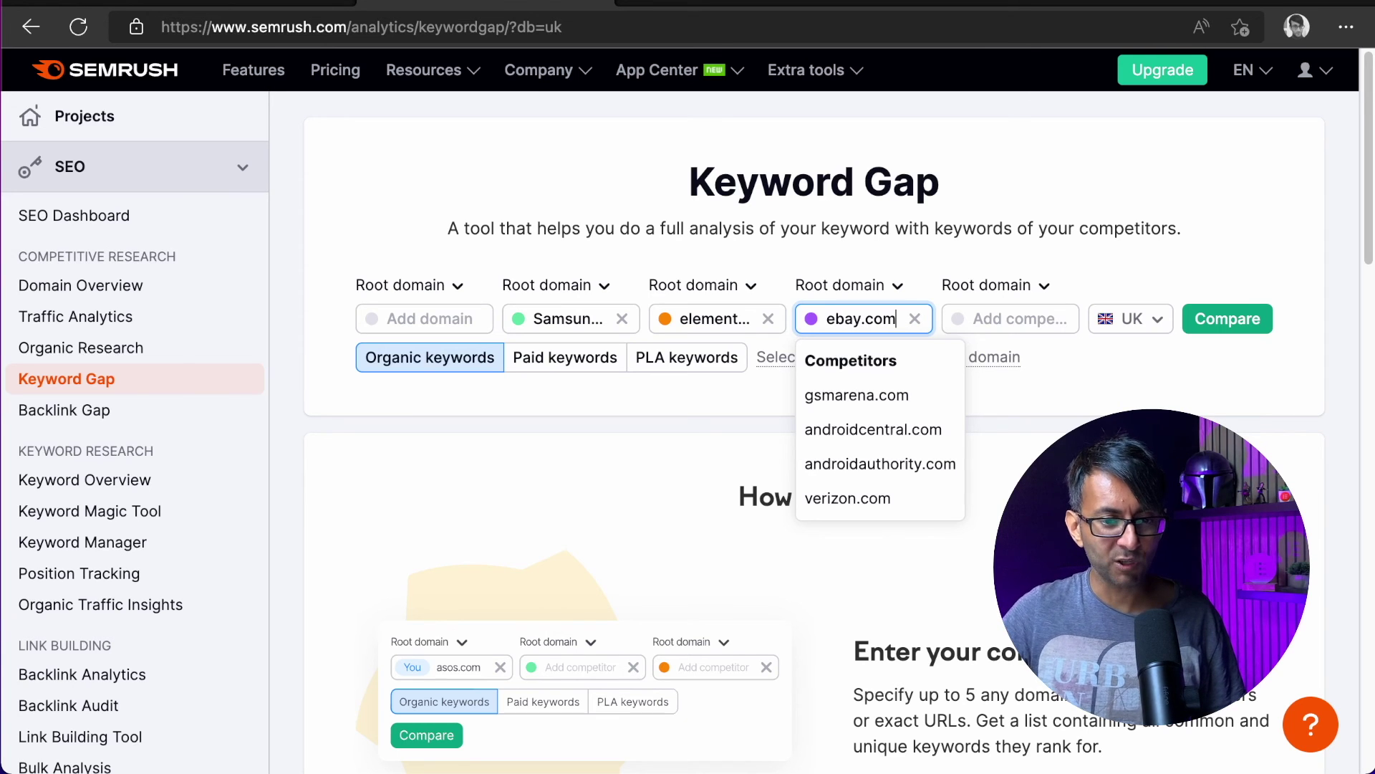
left_click(1099, 280)
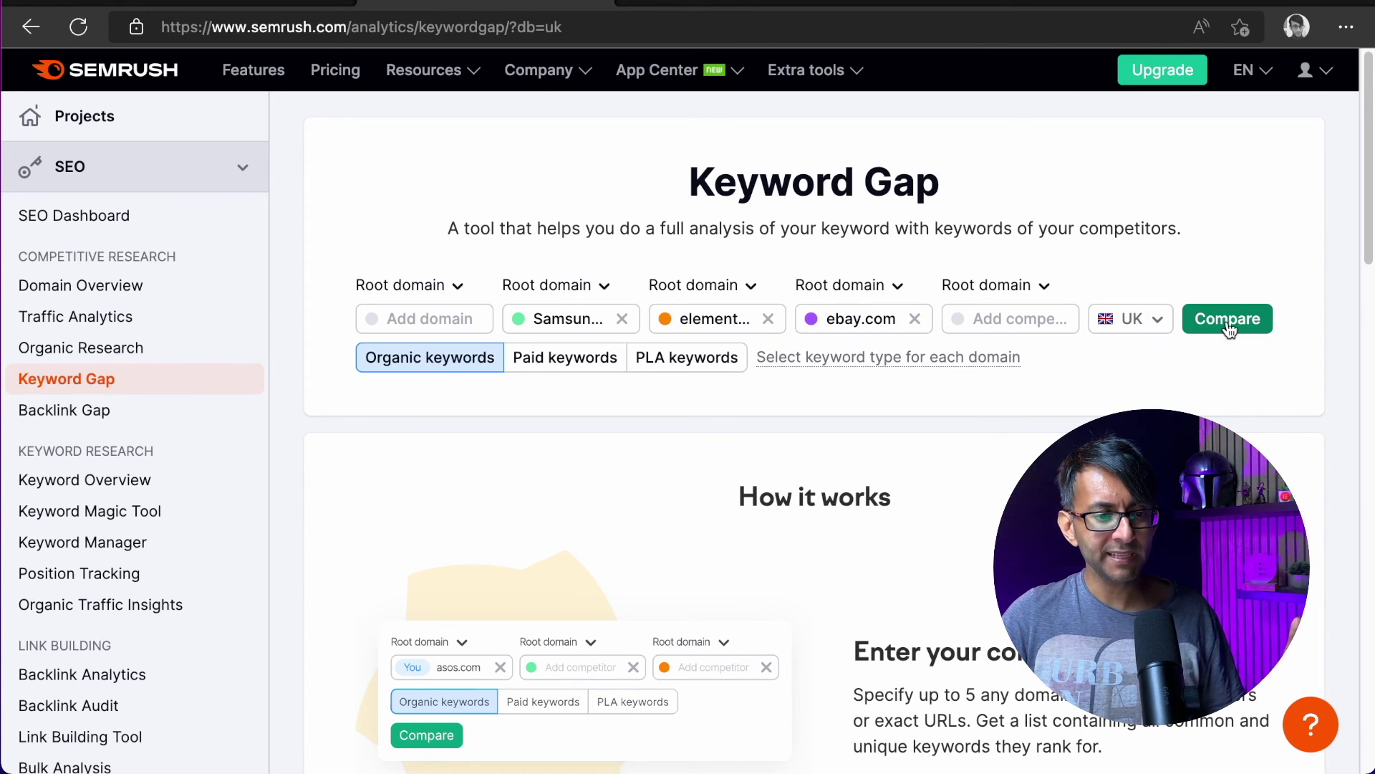
left_click(1211, 331)
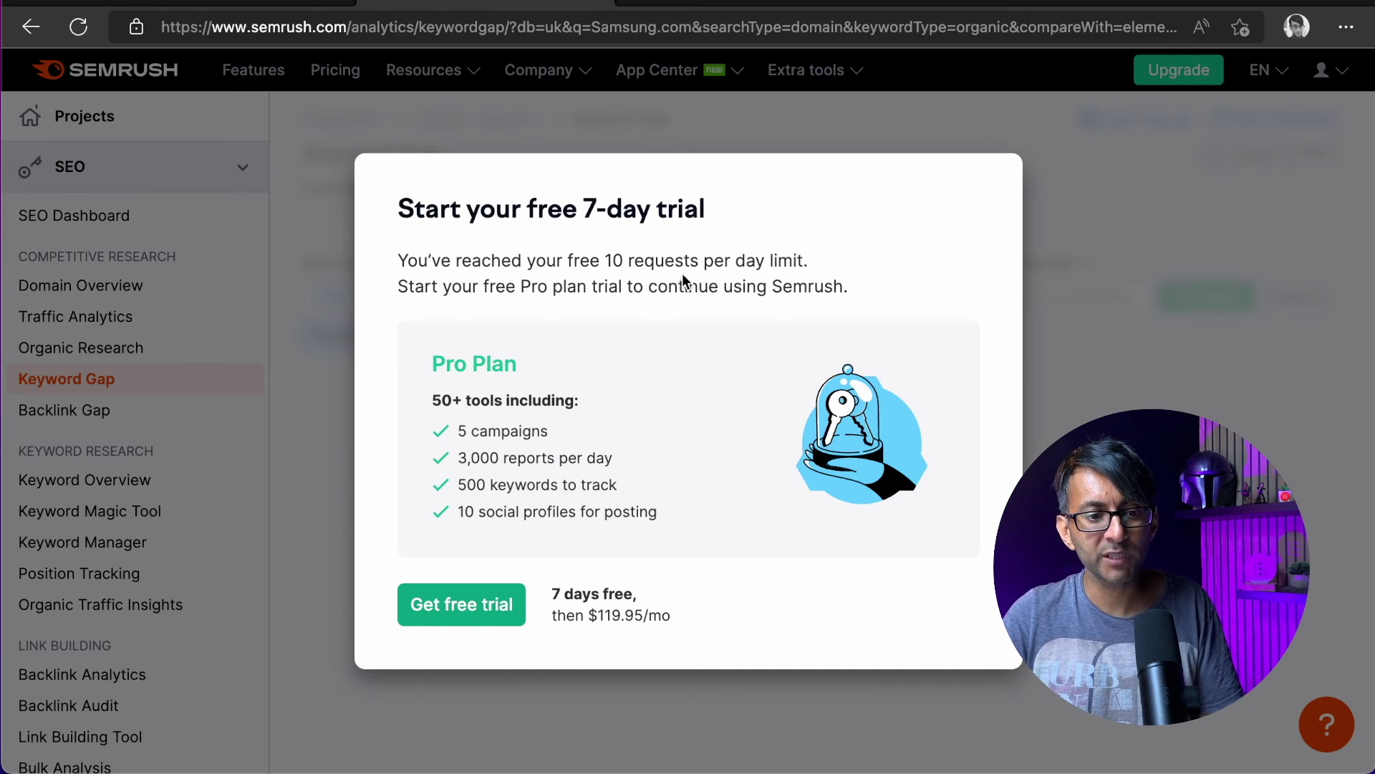
- Leave the free trial offer by reopening Keyword Gap and read through how the tool works
double_click(792, 147)
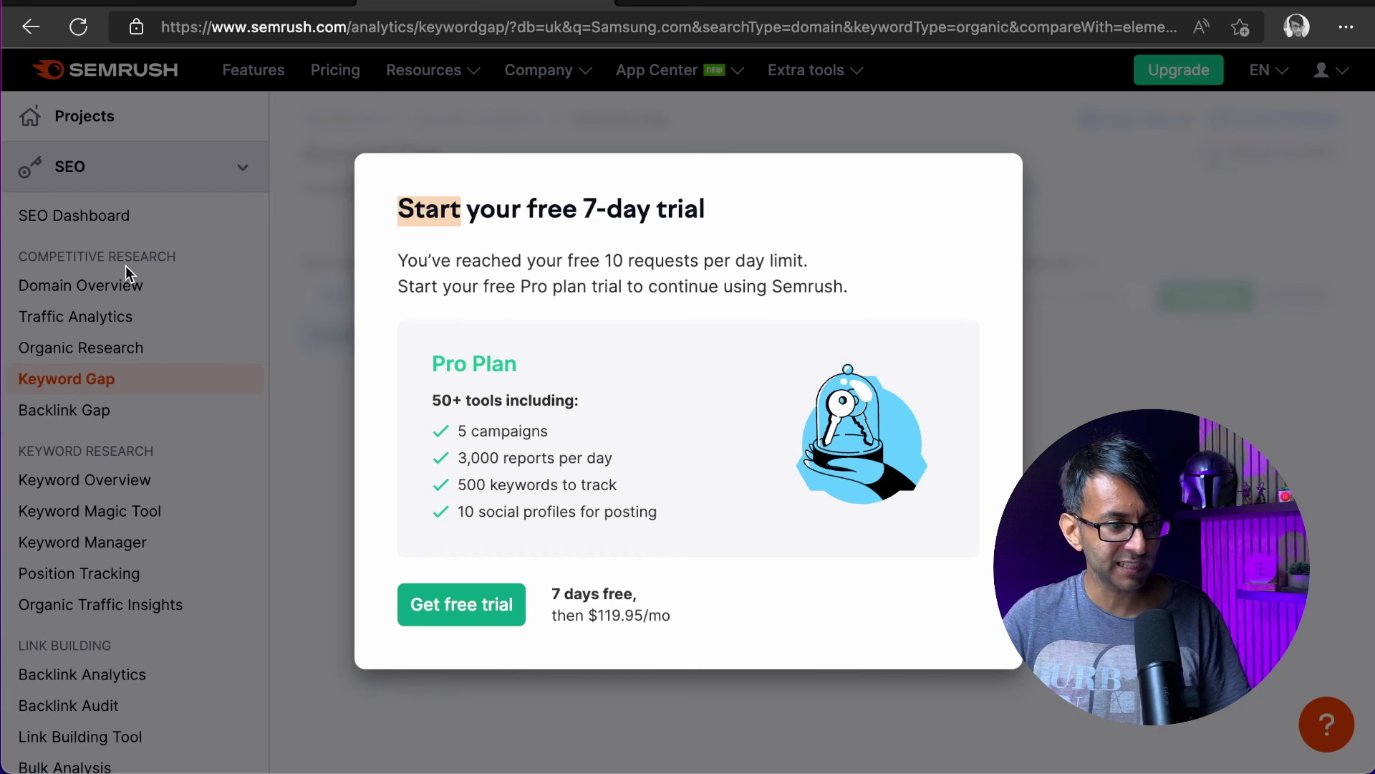
left_click(66, 378)
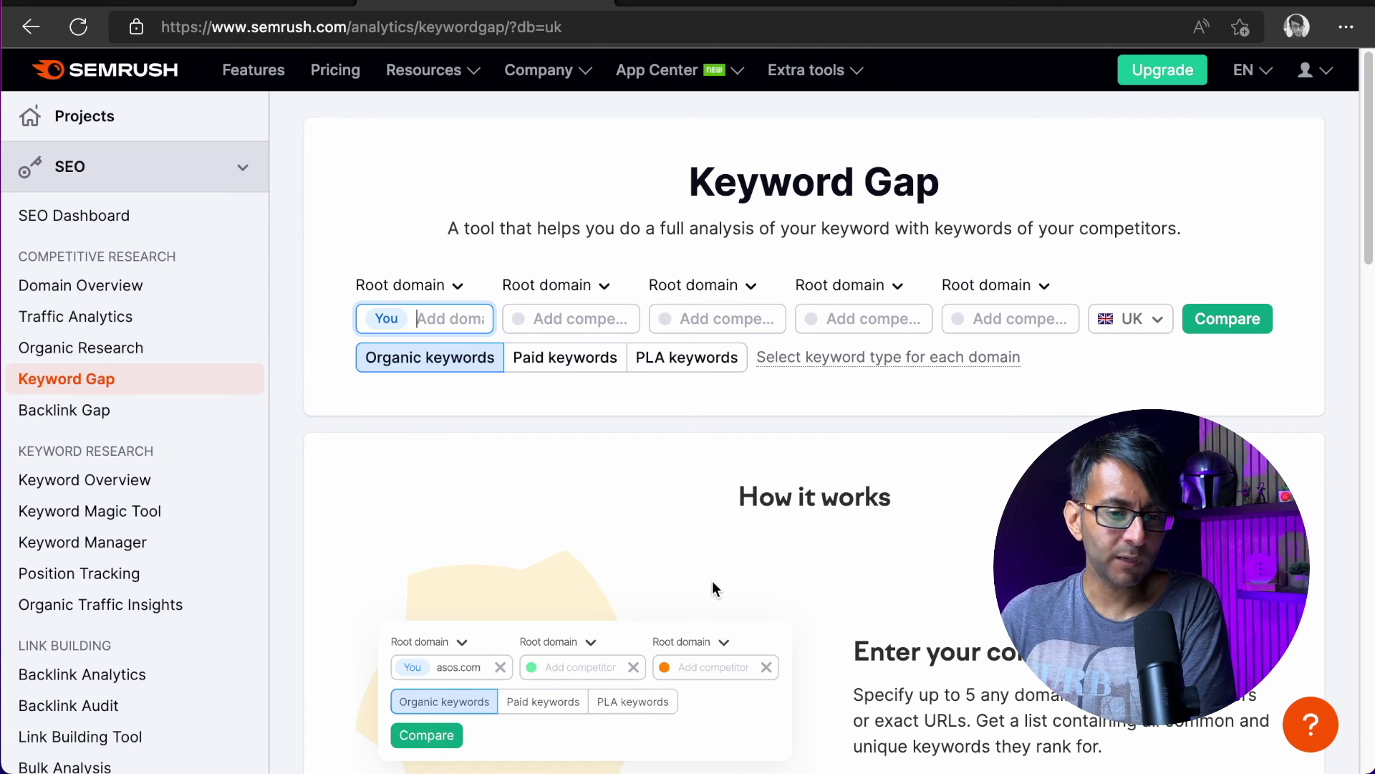
scroll(713, 582, "down", 6)
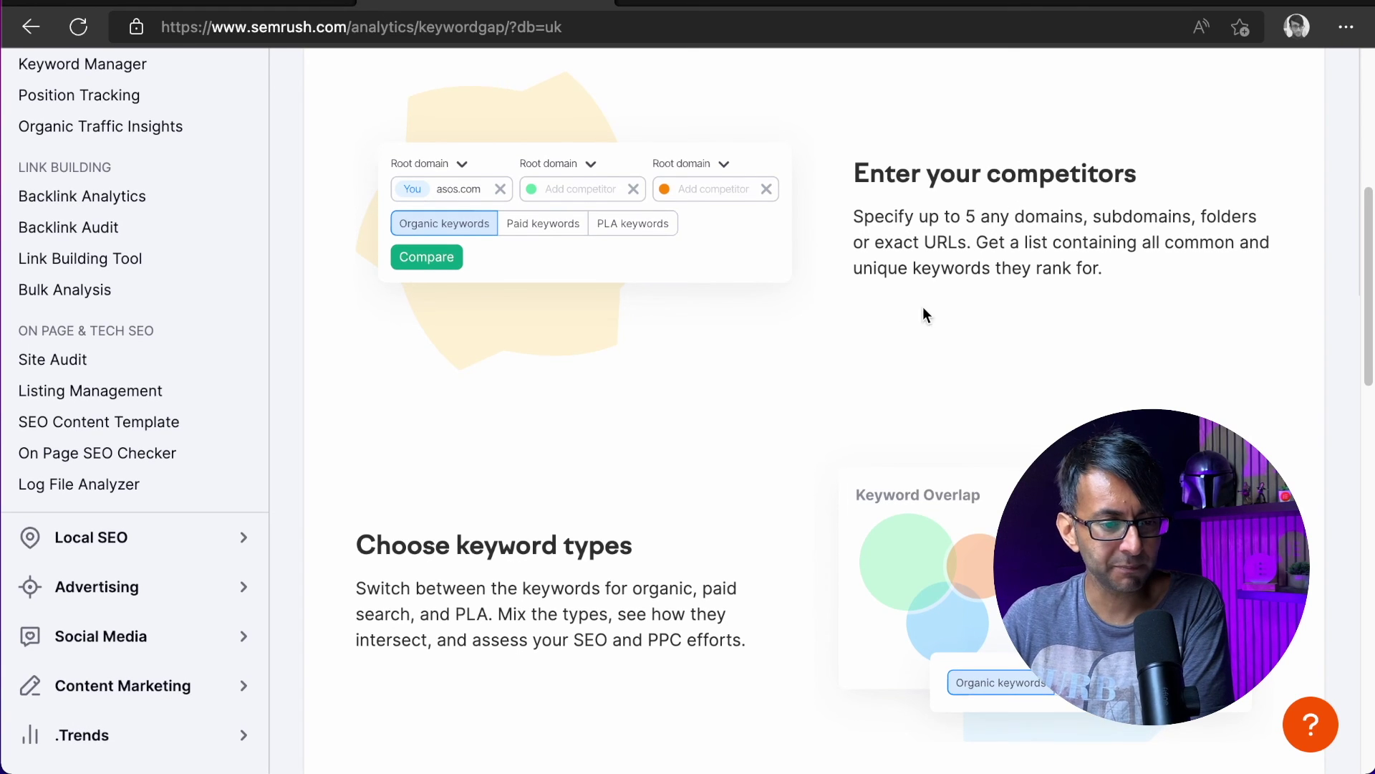
scroll(574, 510, "down", 6)
scroll(523, 384, "up", 1)
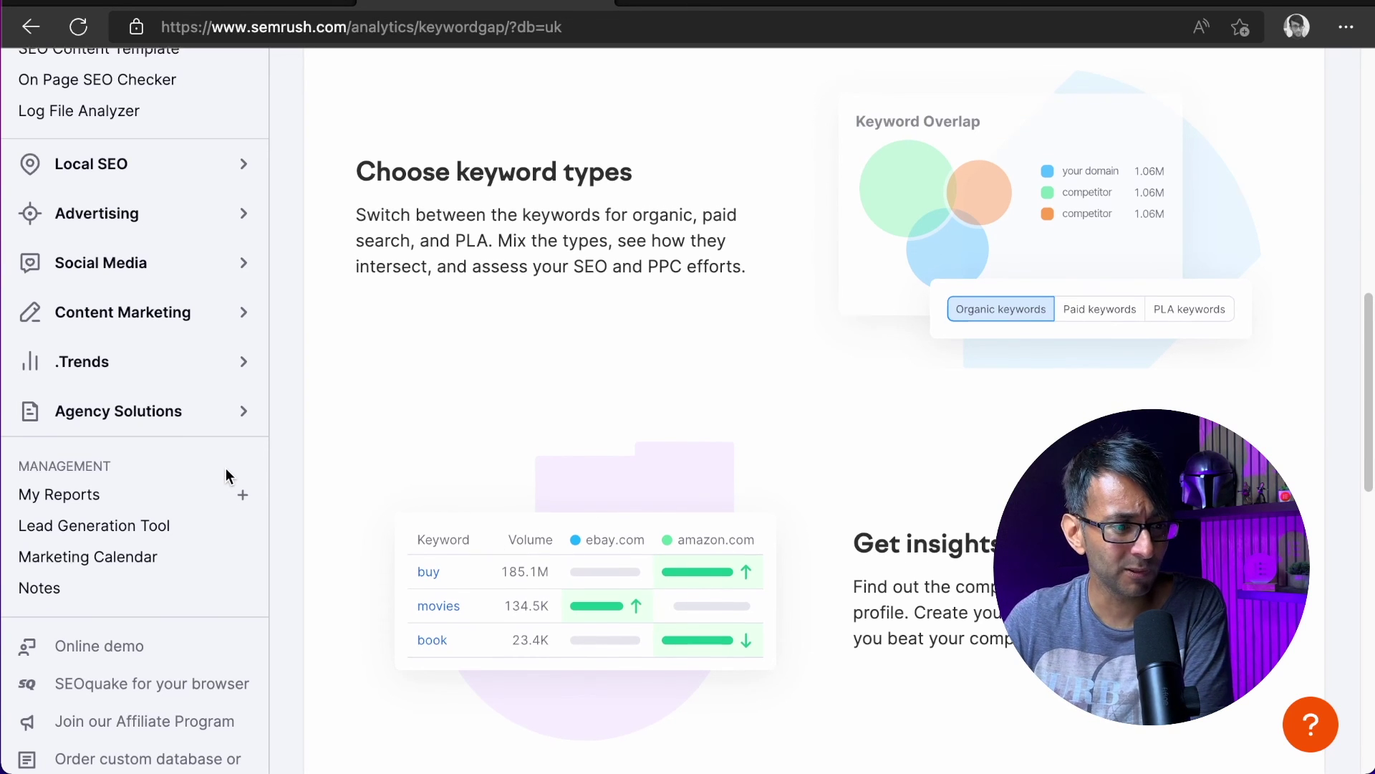
- Open the Apple project dashboard and look over its tracking, audit and other tool widgets
scroll(225, 467, "up", 15)
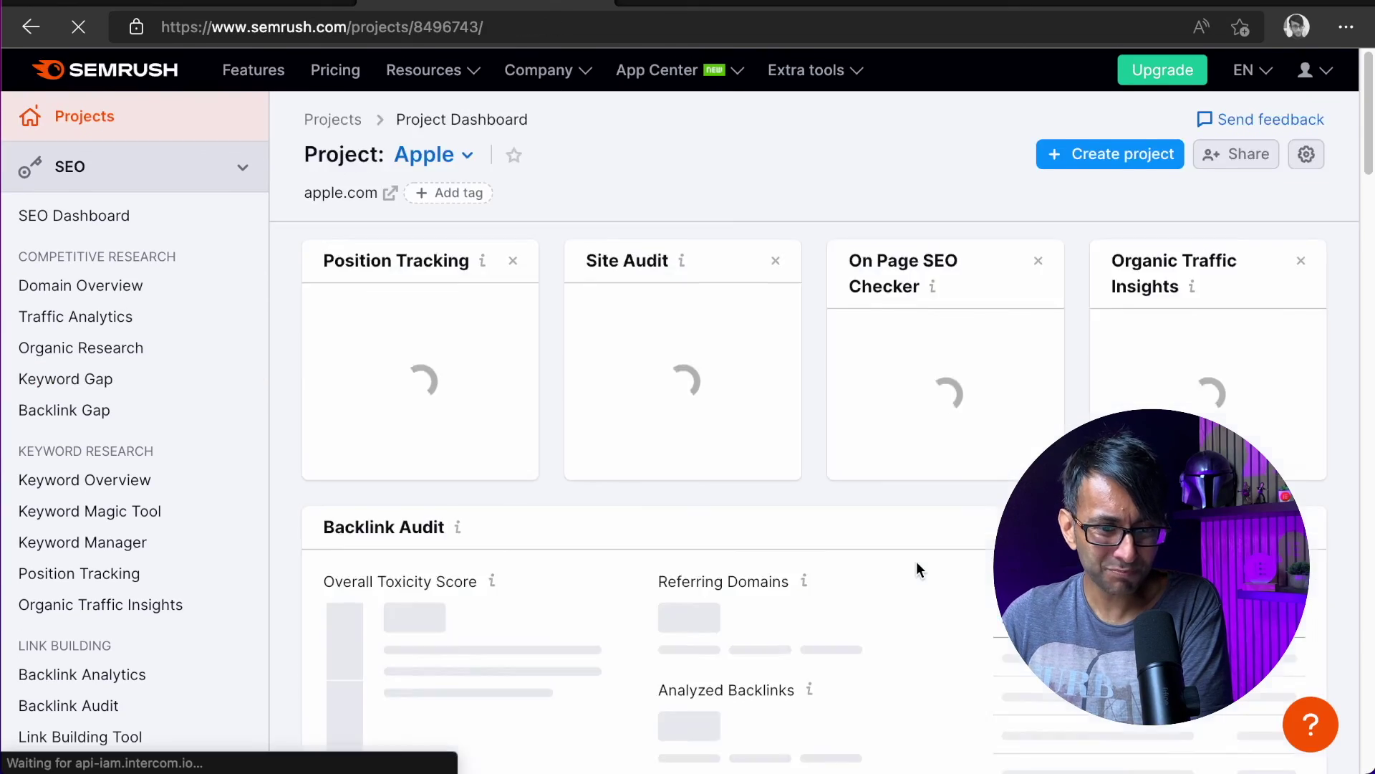
scroll(917, 563, "down", 6)
scroll(917, 562, "down", 4)
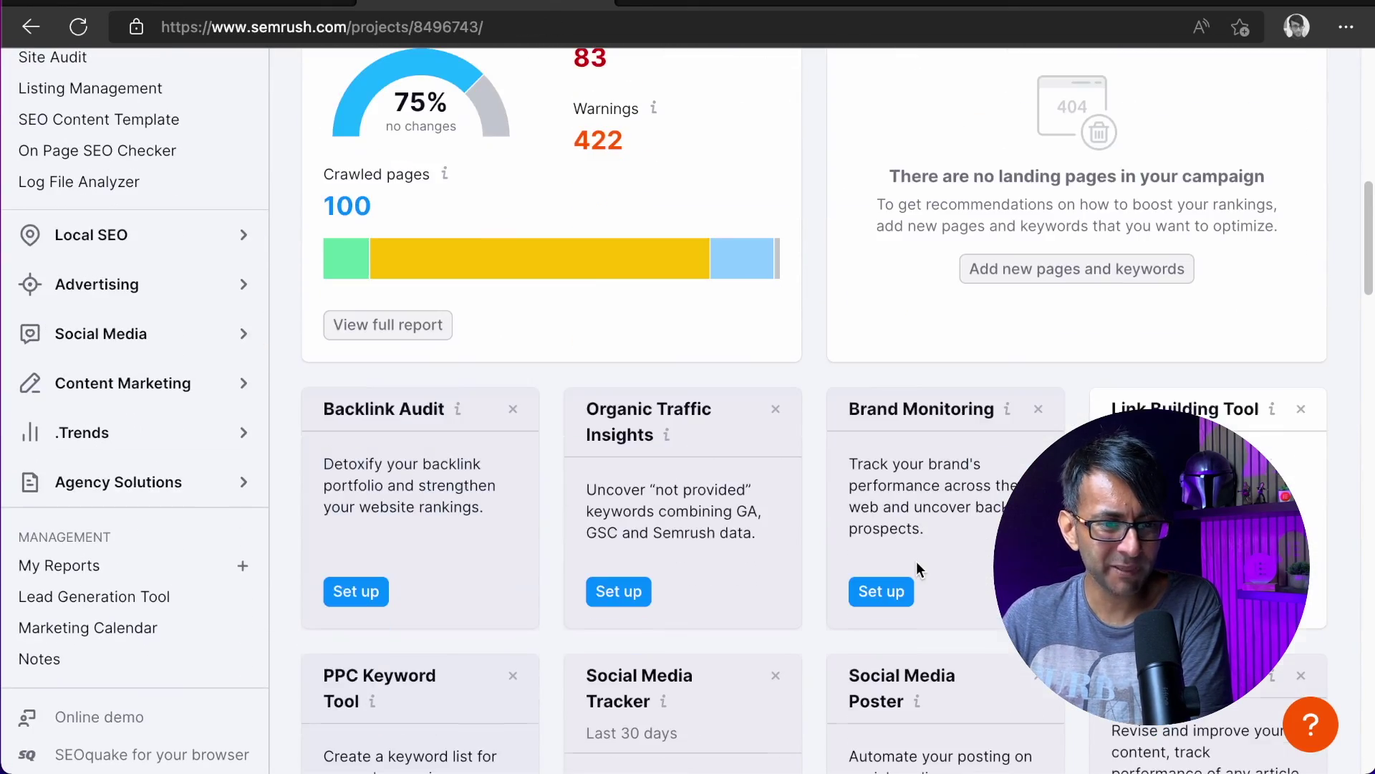
scroll(917, 562, "up", 4)
scroll(916, 562, "up", 6)
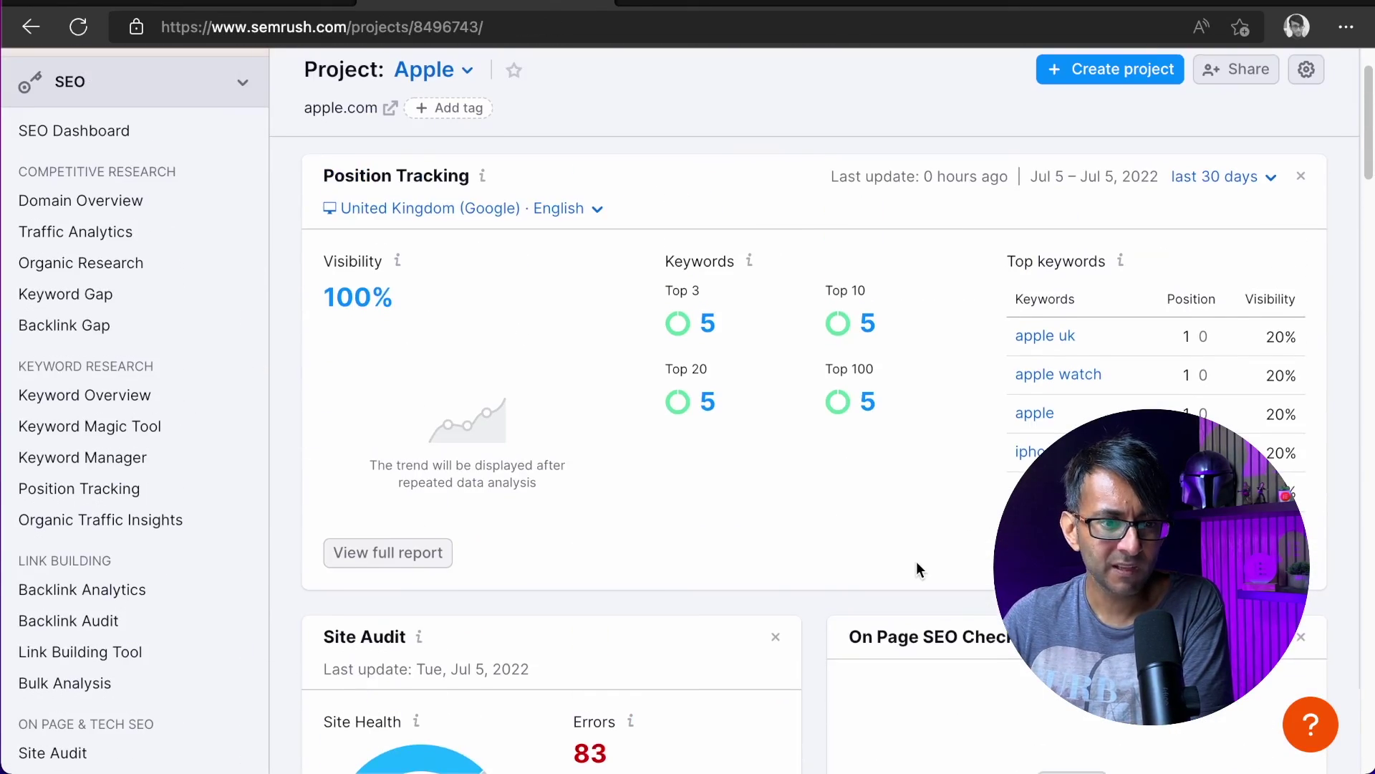